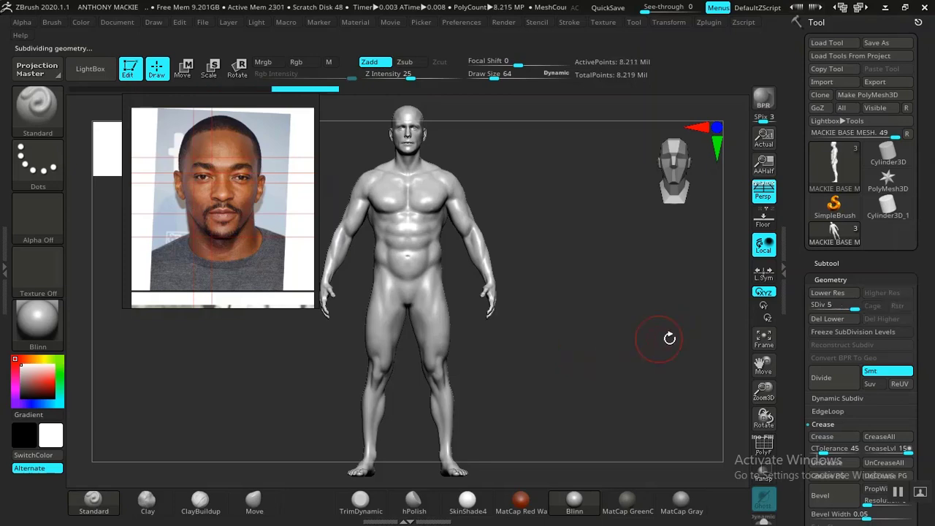
# - Add a new sculpting layer above PRIMARY FORMS and name it HEAD PRIMARY FORMS
pyautogui.scroll(-10, 798, 373)
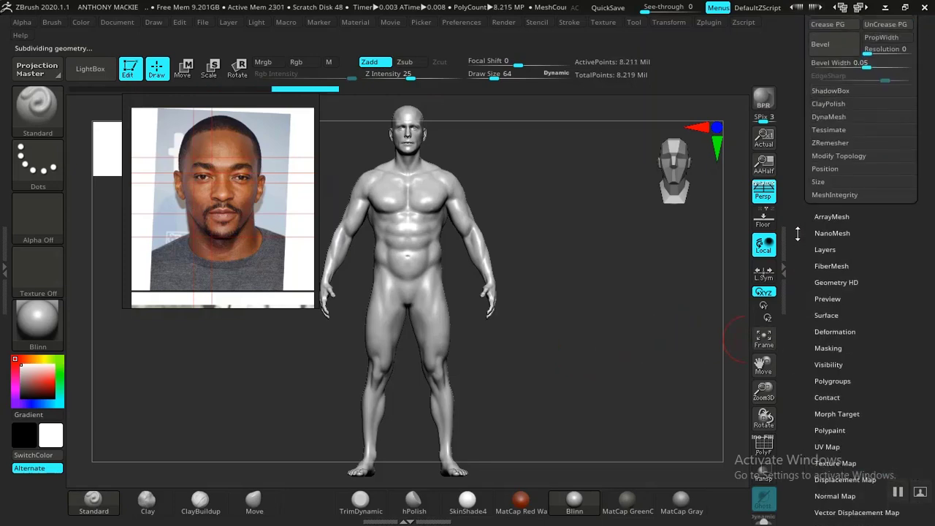
pyautogui.click(826, 241)
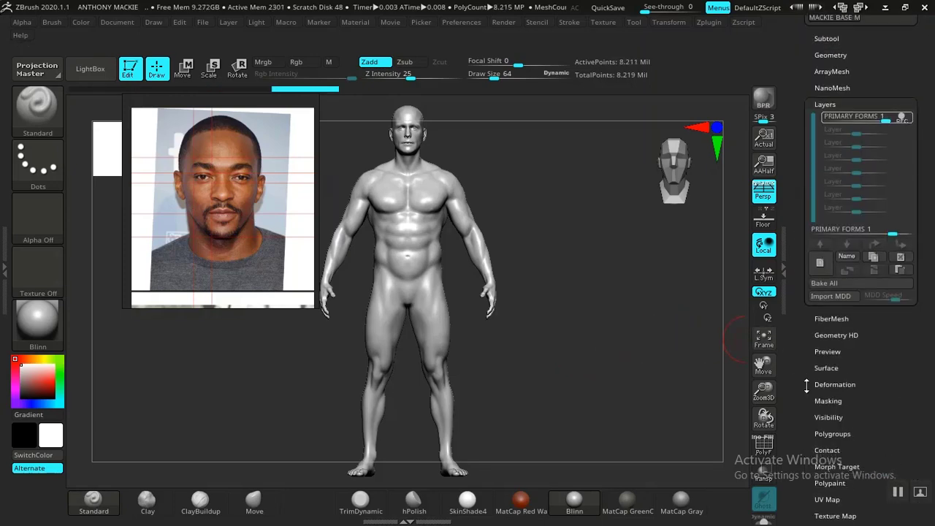
pyautogui.scroll(1, 803, 270)
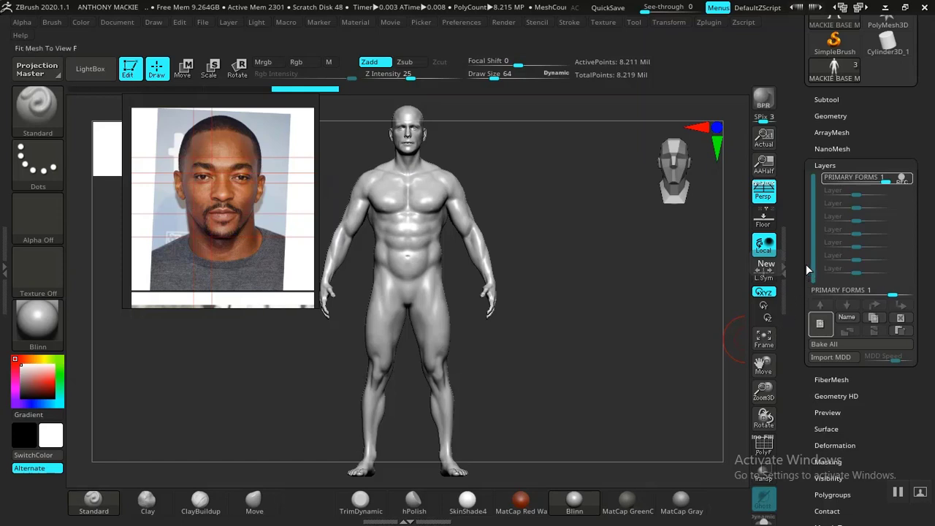
pyautogui.click(820, 322)
pyautogui.click(848, 317)
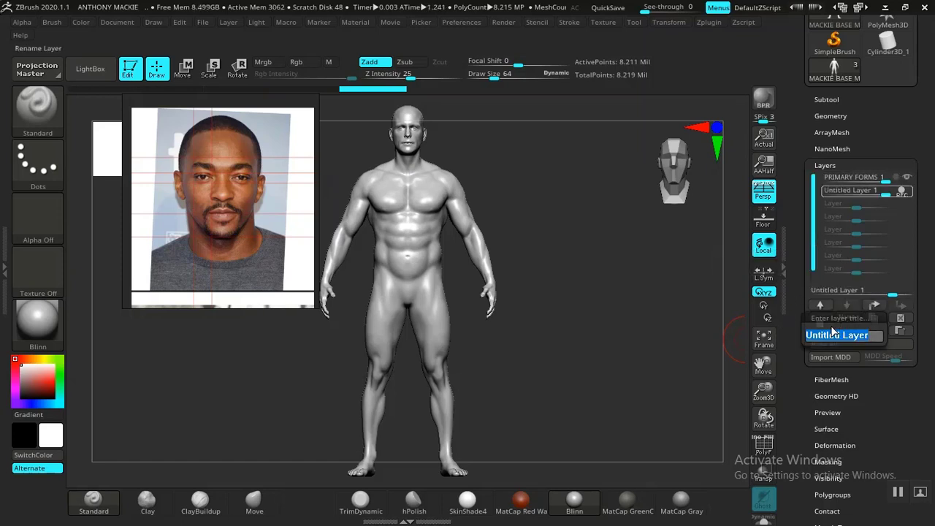
pyautogui.write('HEAD')
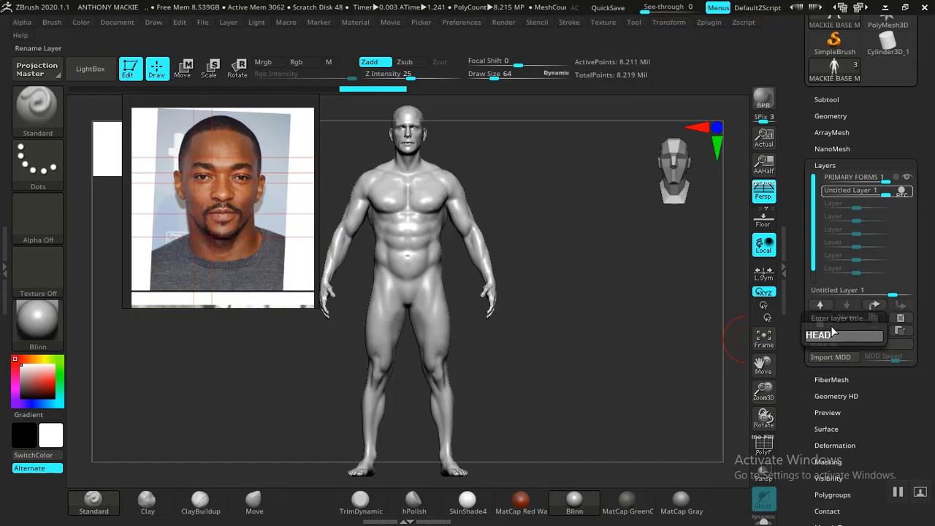
pyautogui.write('PR')
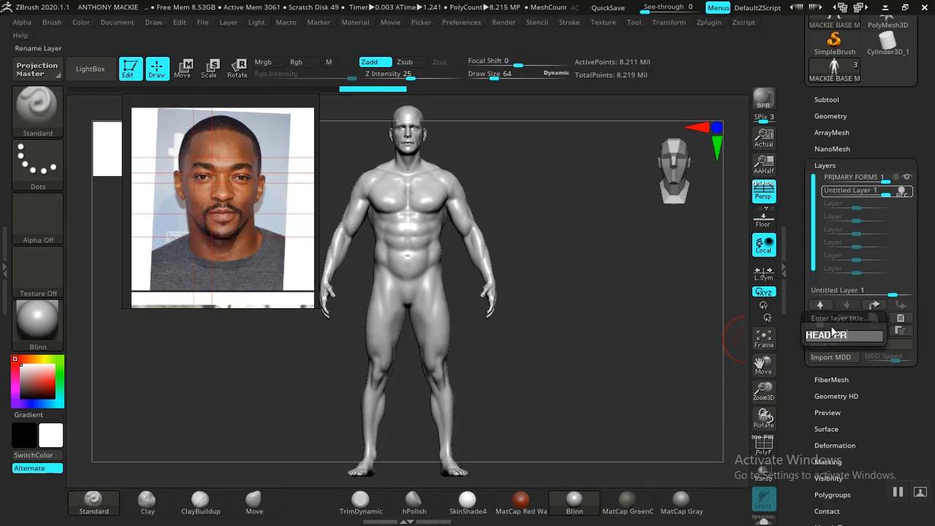
pyautogui.write('IMARY')
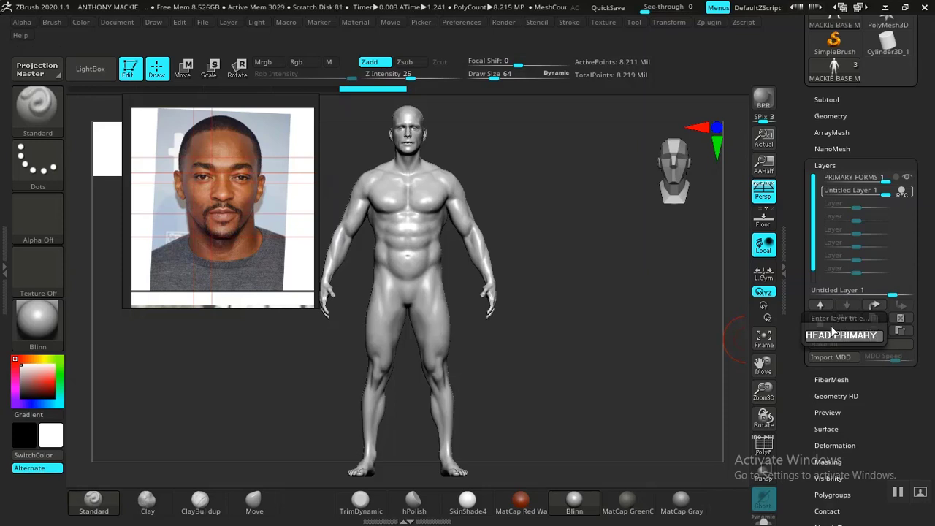
pyautogui.write(' FORMS')
pyautogui.press('Return')
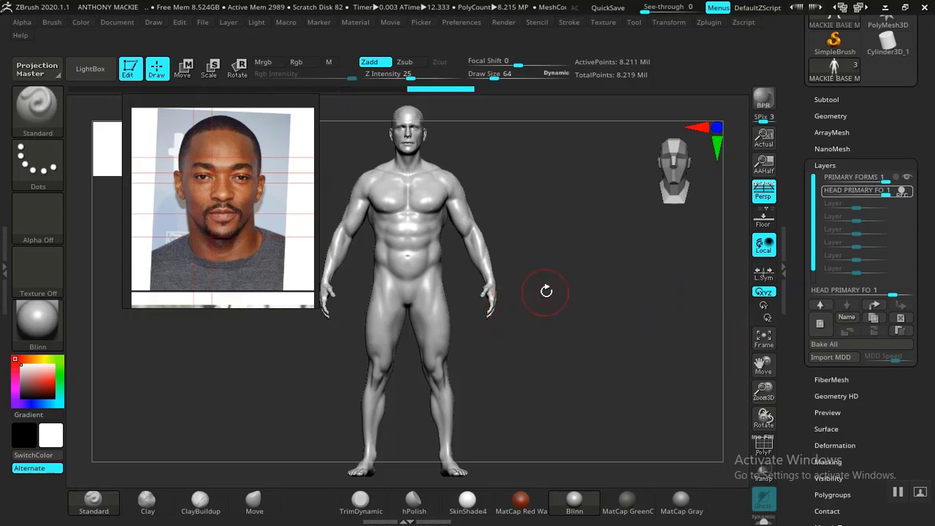
# - Show the tool's Geometry settings and move the portrait reference clear of the body model
pyautogui.click(830, 117)
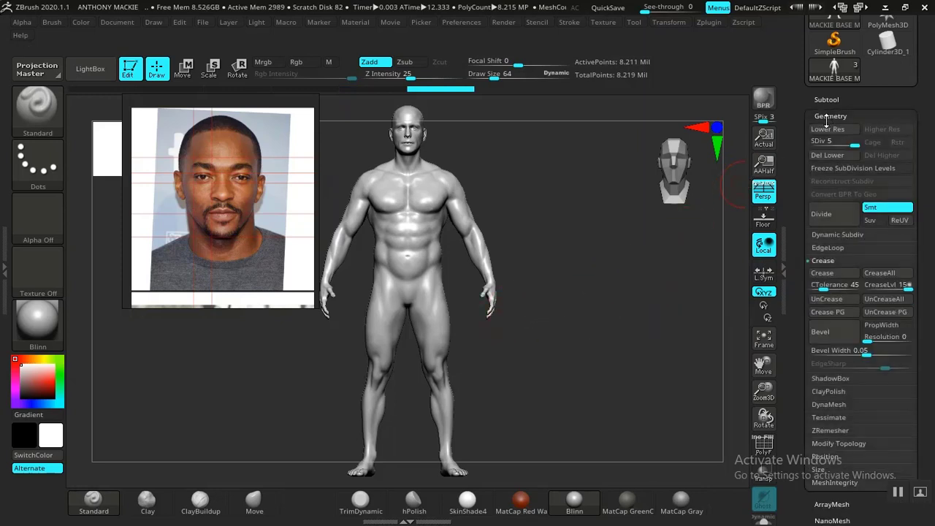
pyautogui.keyDown('alt'); pyautogui.moveTo(545, 298); pyautogui.dragTo(443, 226); pyautogui.keyUp('alt')
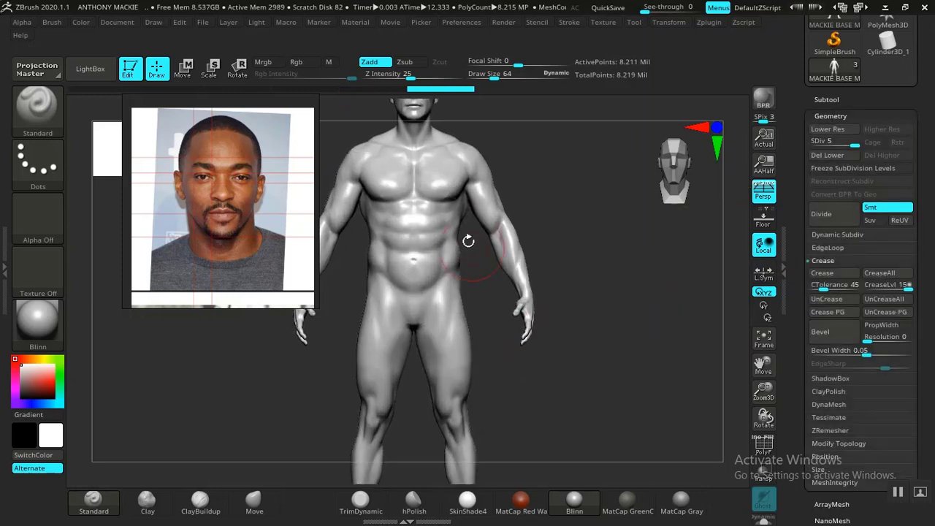
pyautogui.moveTo(236, 247); pyautogui.dragTo(211, 247, button='right')
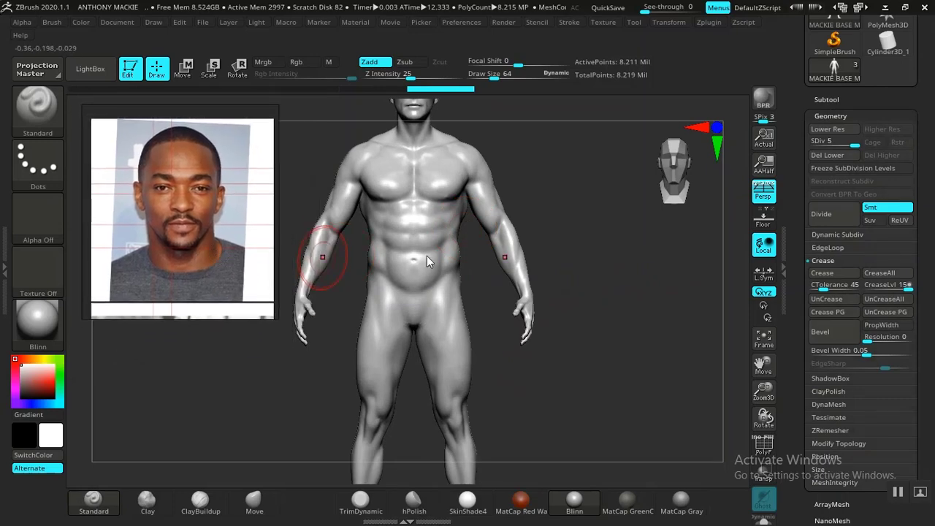
# - Bring up the full-body anatomy reference window and place it beside the model, opposite the portrait reference
pyautogui.hotkey('alt', 'Tab')
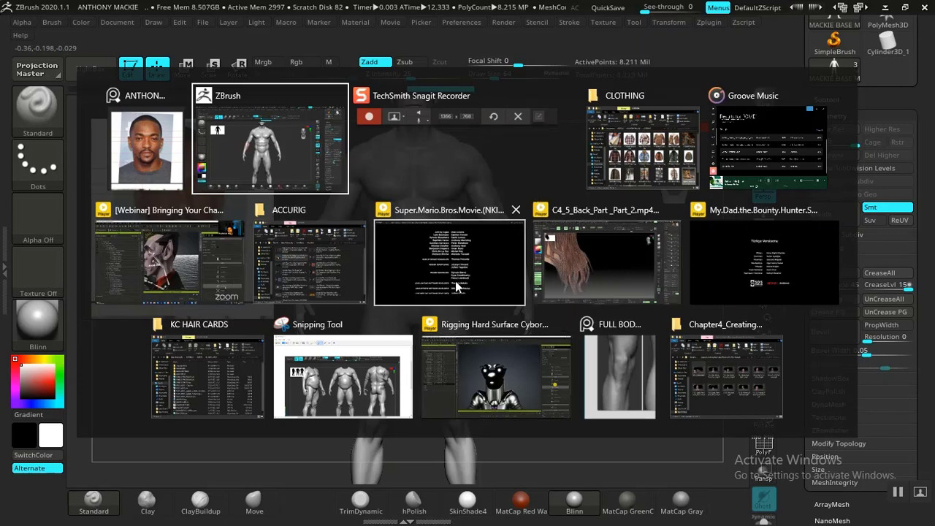
pyautogui.click(599, 366)
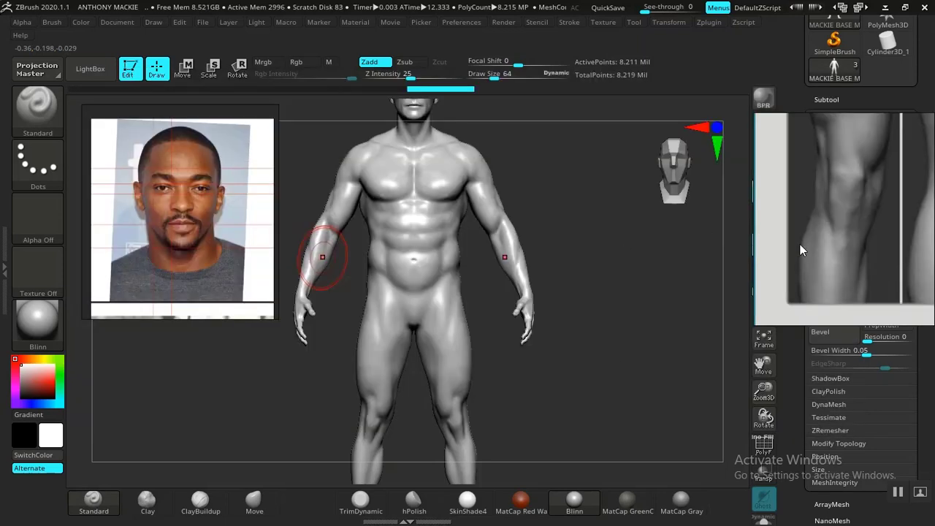
pyautogui.moveTo(801, 245); pyautogui.dragTo(721, 132)
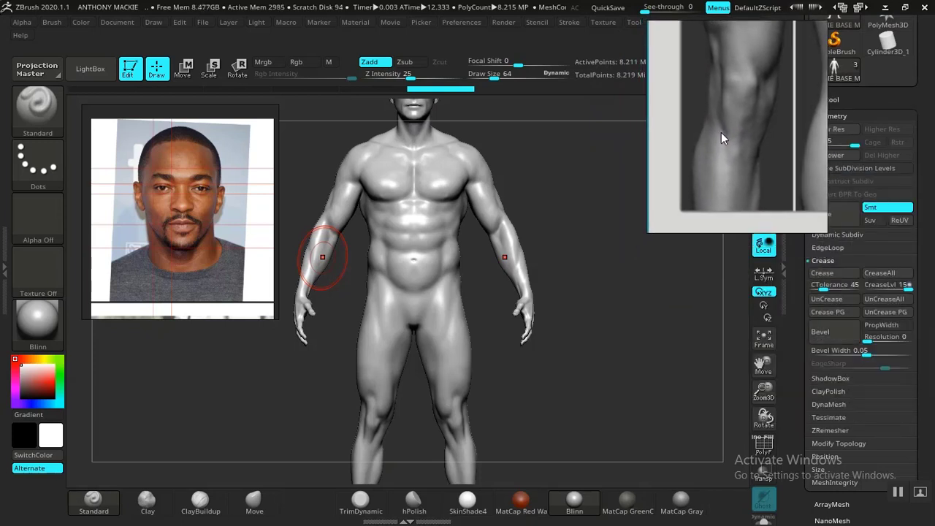
pyautogui.keyDown('alt'); pyautogui.moveTo(600, 292); pyautogui.dragTo(594, 317); pyautogui.keyUp('alt')
pyautogui.moveTo(703, 168); pyautogui.dragTo(630, 251)
# - Isolate the head and neck polygroup by hiding the rest of the body
pyautogui.moveTo(524, 268)
pyautogui.mouseDown()
pyautogui.moveTo(524, 277)
pyautogui.moveTo(526, 250)
pyautogui.moveTo(518, 294)
pyautogui.mouseUp()
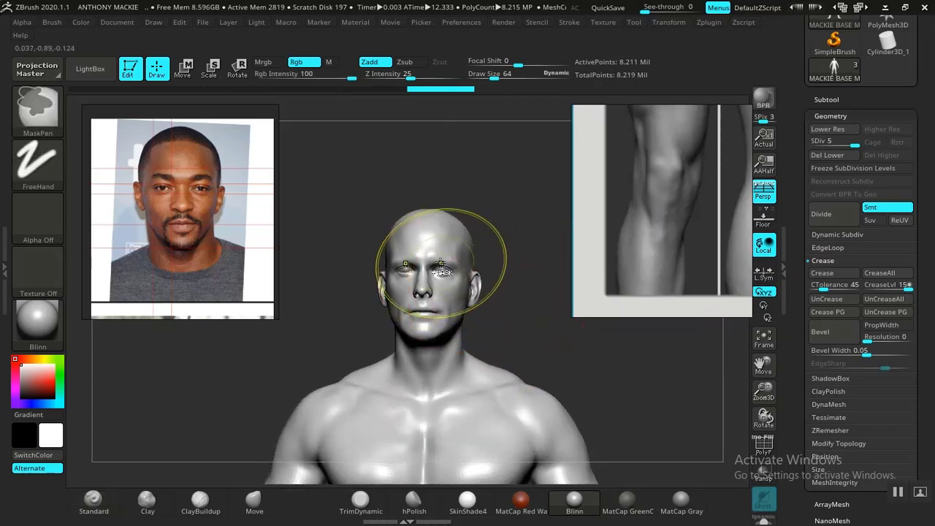
pyautogui.hotkey('ctrl', 'shift')
pyautogui.keyDown('ctrl'); pyautogui.keyDown('shift'); pyautogui.click(435, 251); pyautogui.keyUp('shift'); pyautogui.keyUp('ctrl')
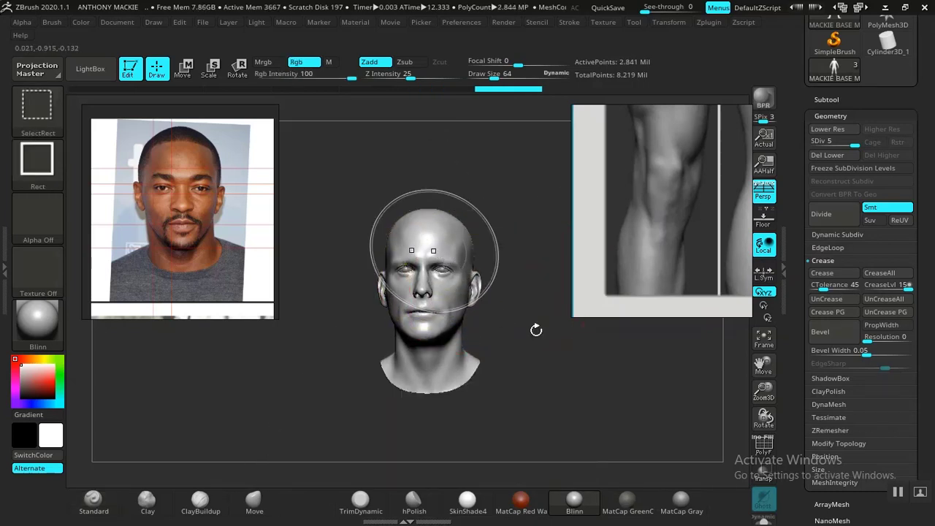
# - Lower the isolated head mesh to subdivision level 1
pyautogui.moveTo(535, 336)
pyautogui.mouseDown()
pyautogui.moveTo(524, 341)
pyautogui.moveTo(534, 350)
pyautogui.mouseUp()
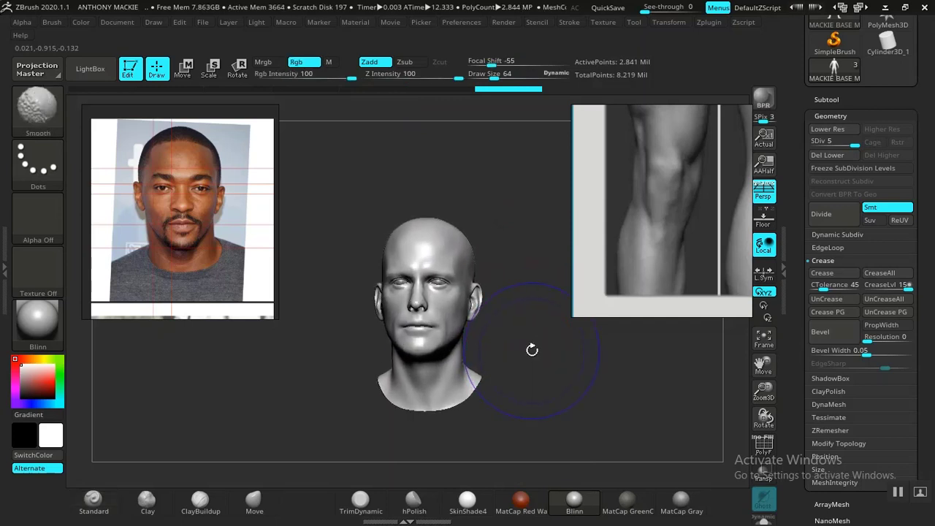
pyautogui.click(844, 129)
pyautogui.click(844, 129)
pyautogui.click(844, 129)
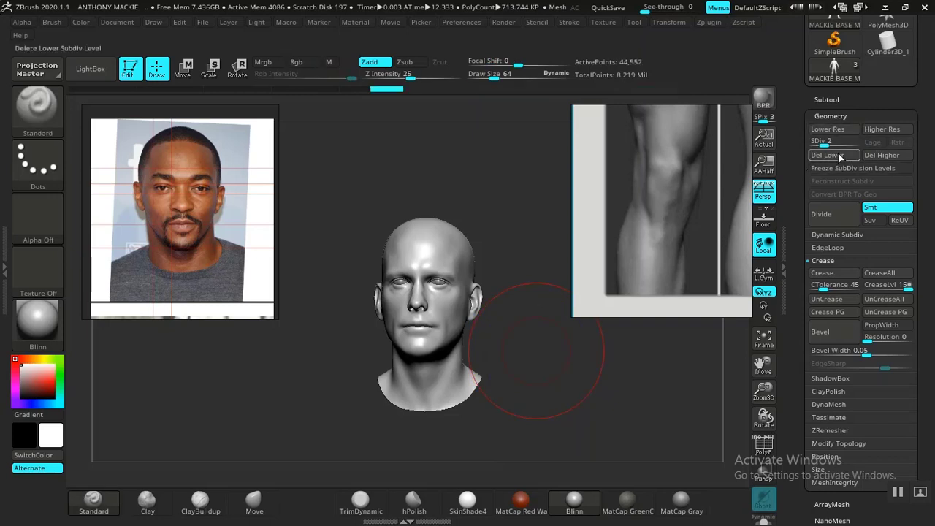
pyautogui.press('shift')
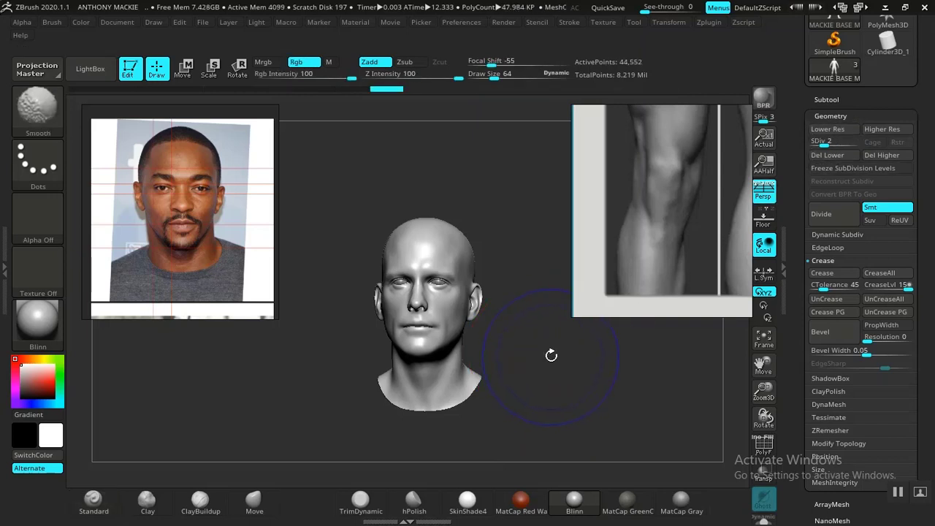
pyautogui.hotkey('shift', 'd')
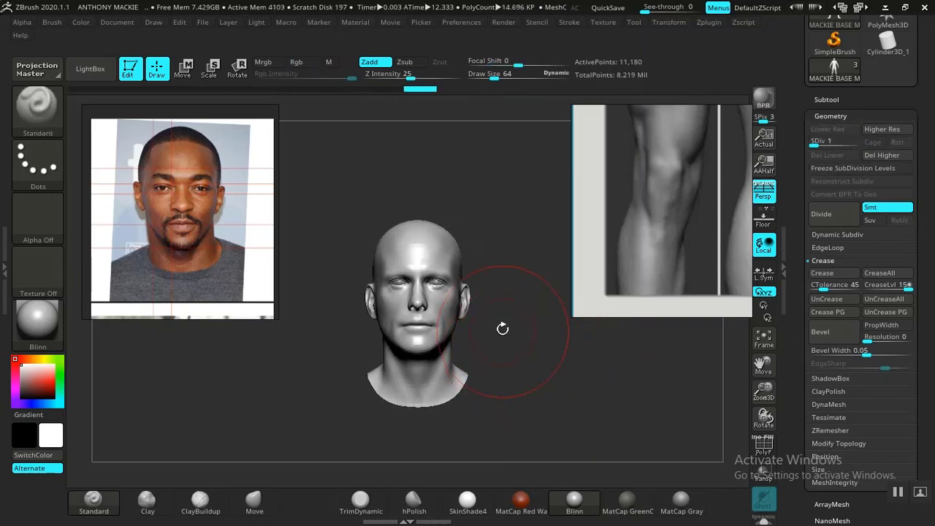
# - Set the brush draw size to 16 and frame the isolated head in the viewport
pyautogui.press('space')
pyautogui.moveTo(499, 279); pyautogui.dragTo(484, 279)
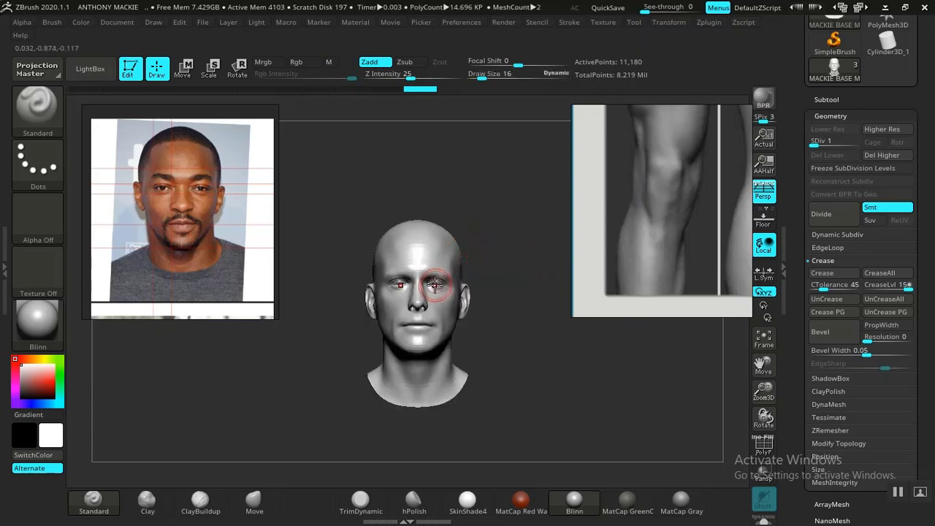
pyautogui.press('f')
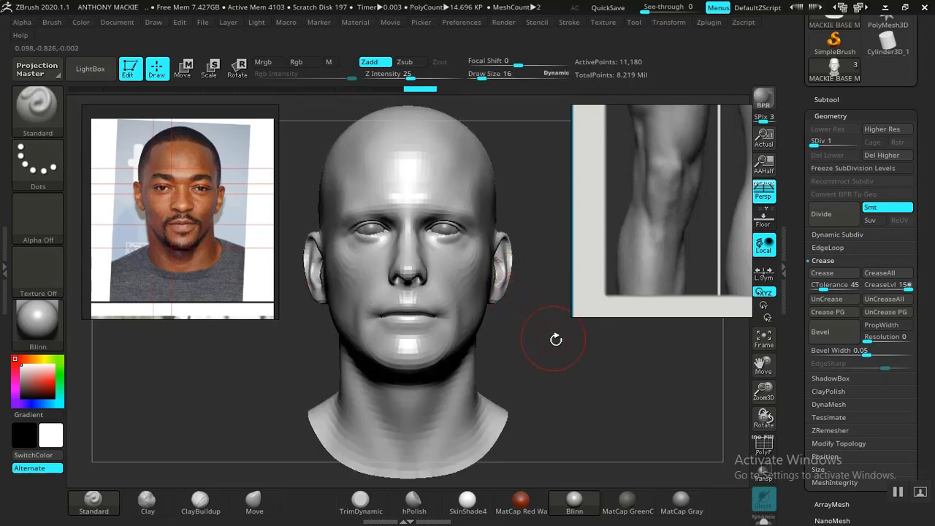
pyautogui.moveTo(578, 390)
pyautogui.keyDown('ctrl'); pyautogui.mouseDown(button='right')
pyautogui.moveTo(578, 401)
pyautogui.moveTo(590, 398)
pyautogui.moveTo(584, 387)
pyautogui.mouseUp(button='right'); pyautogui.keyUp('ctrl')
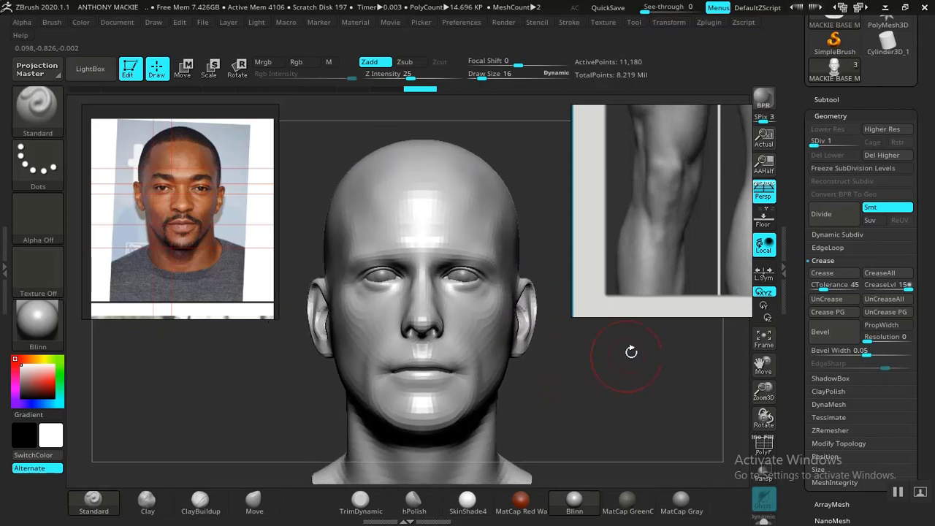
# - Move the leg anatomy reference away from the head and line the head up in a straight front view
pyautogui.moveTo(658, 267); pyautogui.dragTo(846, 381)
pyautogui.moveTo(612, 337); pyautogui.dragTo(592, 316)
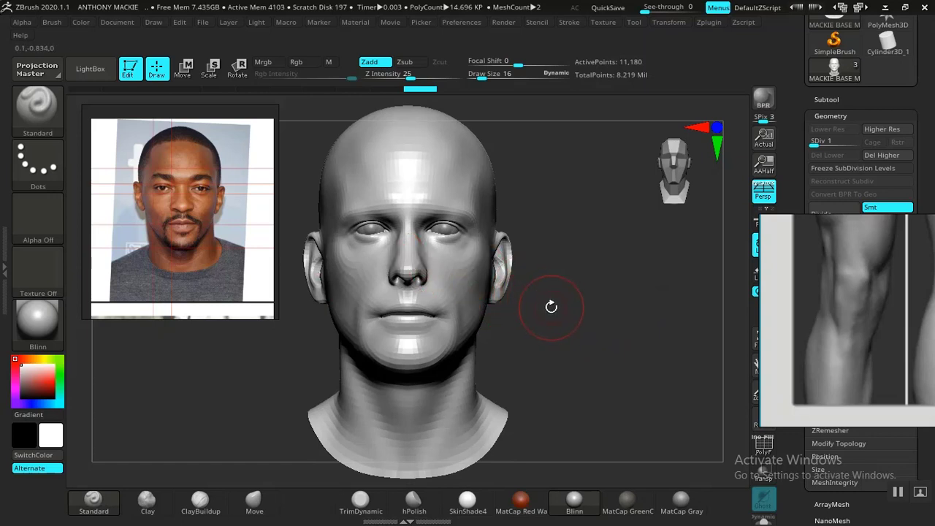
pyautogui.moveTo(551, 299)
pyautogui.keyDown('alt'); pyautogui.mouseDown()
pyautogui.moveTo(563, 315)
pyautogui.moveTo(541, 304)
pyautogui.moveTo(560, 307)
pyautogui.mouseUp(); pyautogui.keyUp('alt')
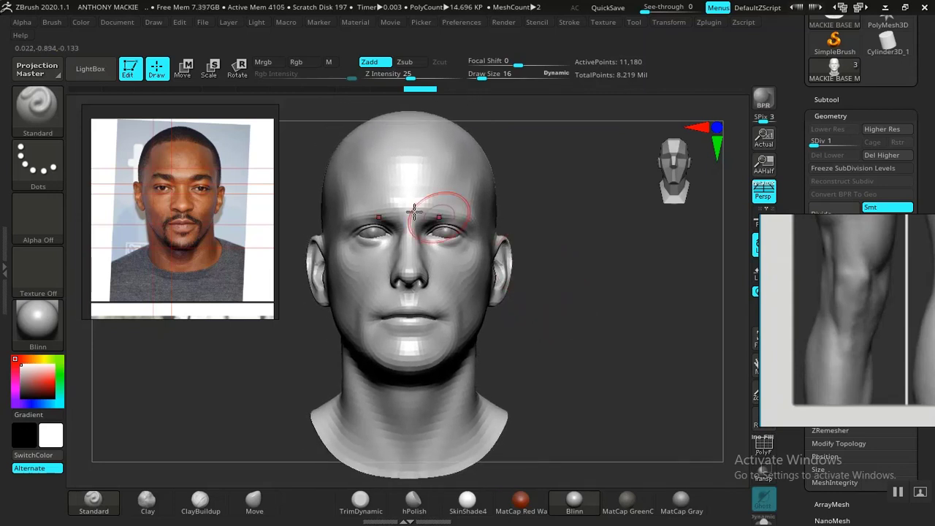
pyautogui.moveTo(533, 211); pyautogui.dragTo(529, 210)
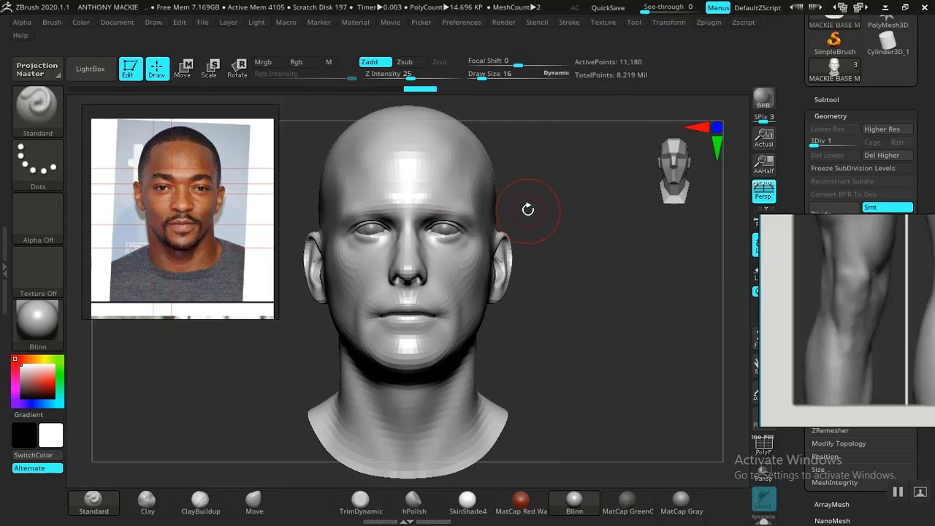
# - Import FRONT VIEW.jpg as a texture from the ZREF folder inside the ANTHONY MACKIE project's REF folder
pyautogui.click(603, 23)
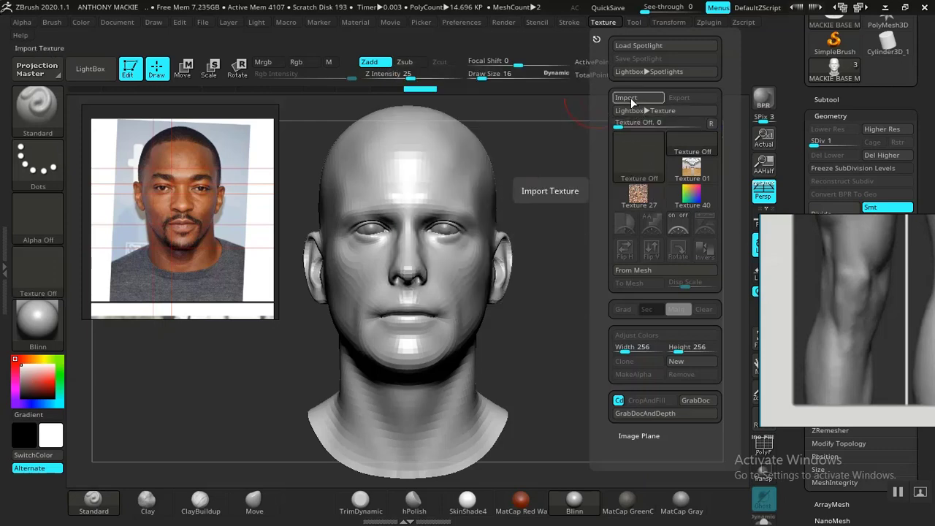
pyautogui.click(631, 98)
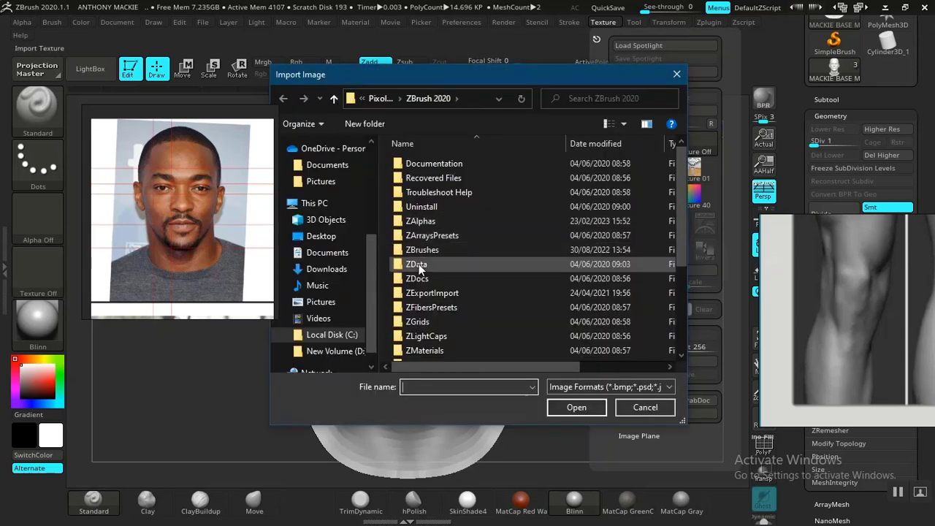
pyautogui.moveTo(373, 278); pyautogui.dragTo(374, 245)
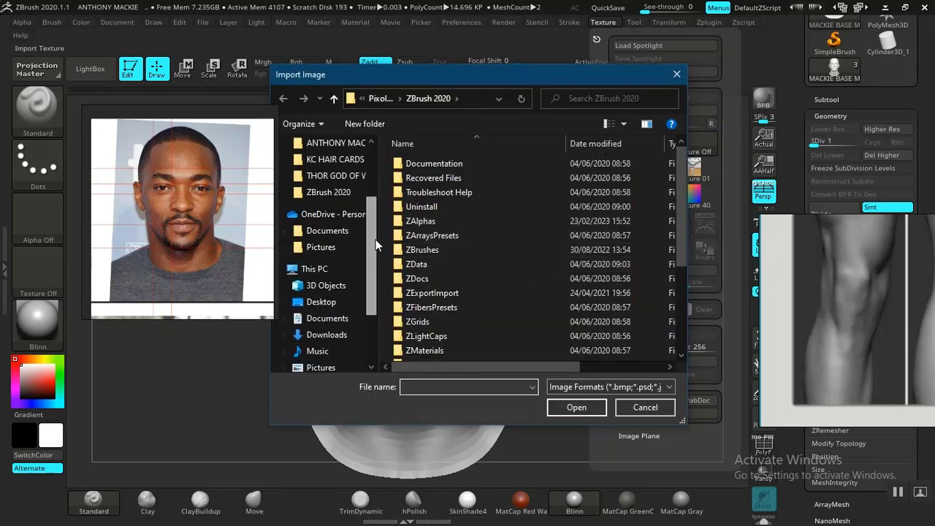
pyautogui.scroll(1, 376, 245)
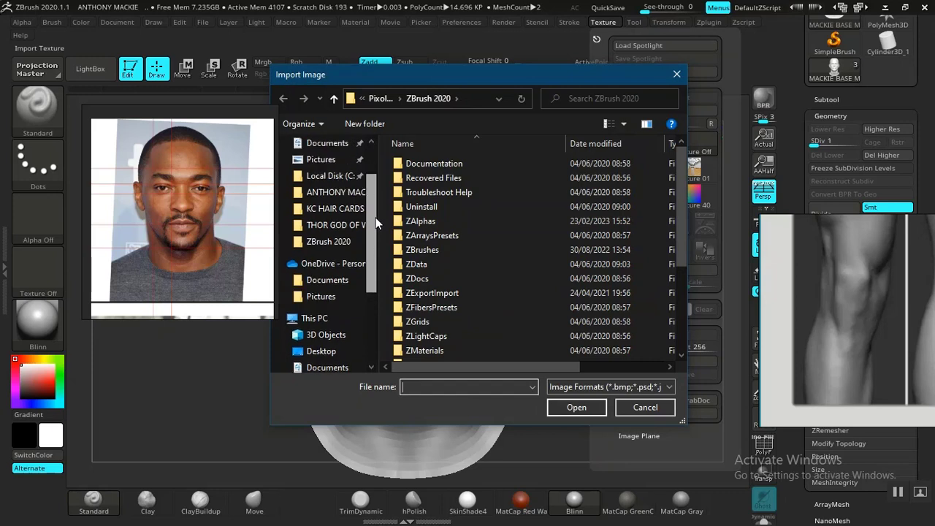
pyautogui.click(344, 195)
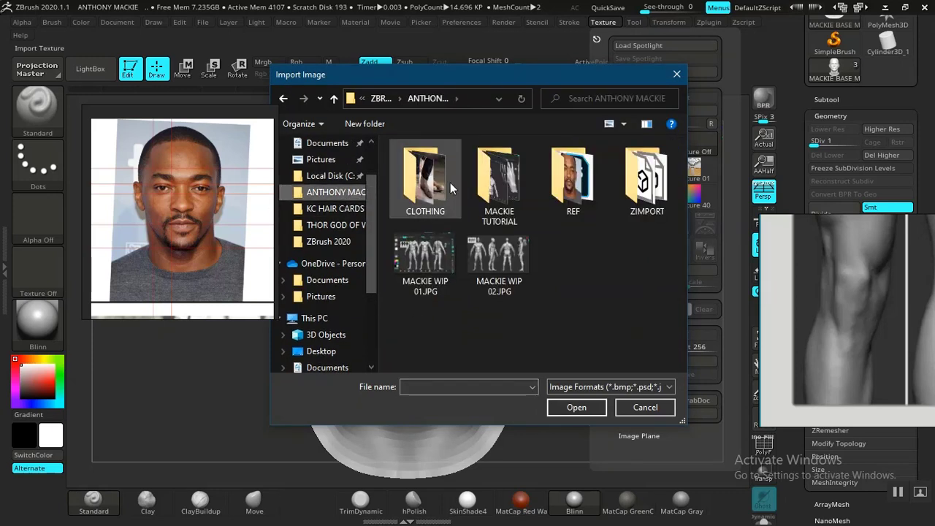
pyautogui.doubleClick(572, 175)
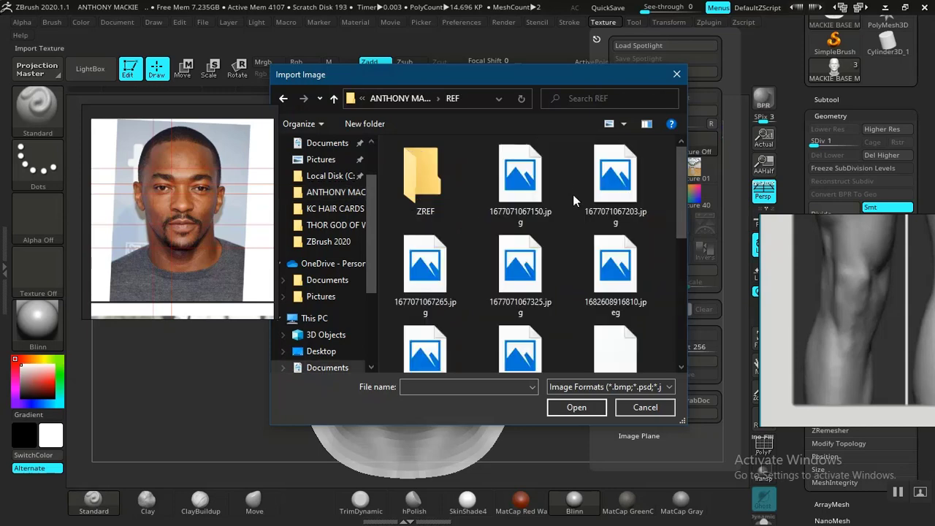
pyautogui.doubleClick(423, 185)
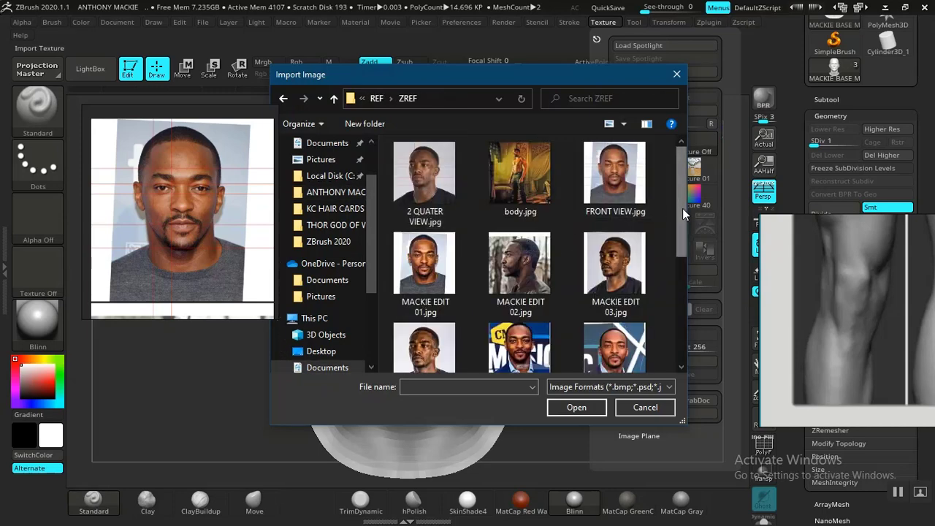
pyautogui.moveTo(682, 208)
pyautogui.mouseDown()
pyautogui.moveTo(683, 302)
pyautogui.moveTo(686, 210)
pyautogui.mouseUp()
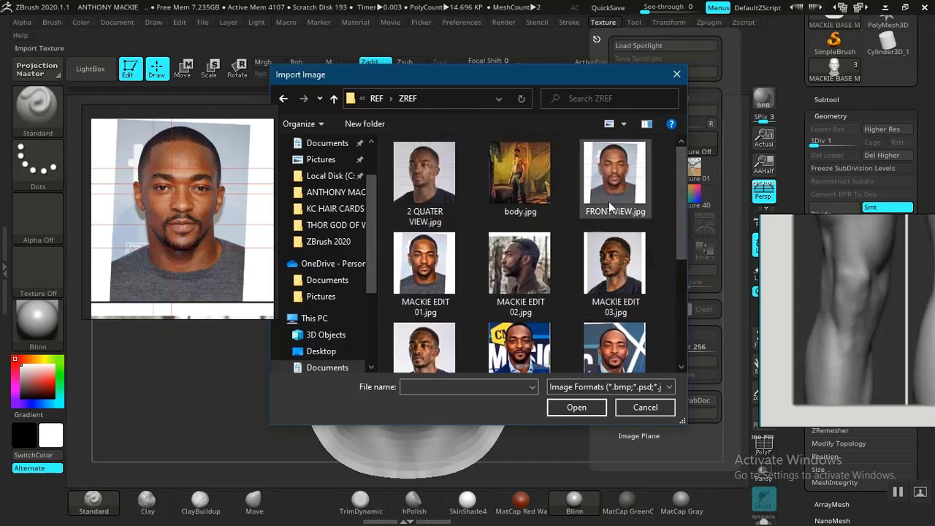
pyautogui.click(569, 405)
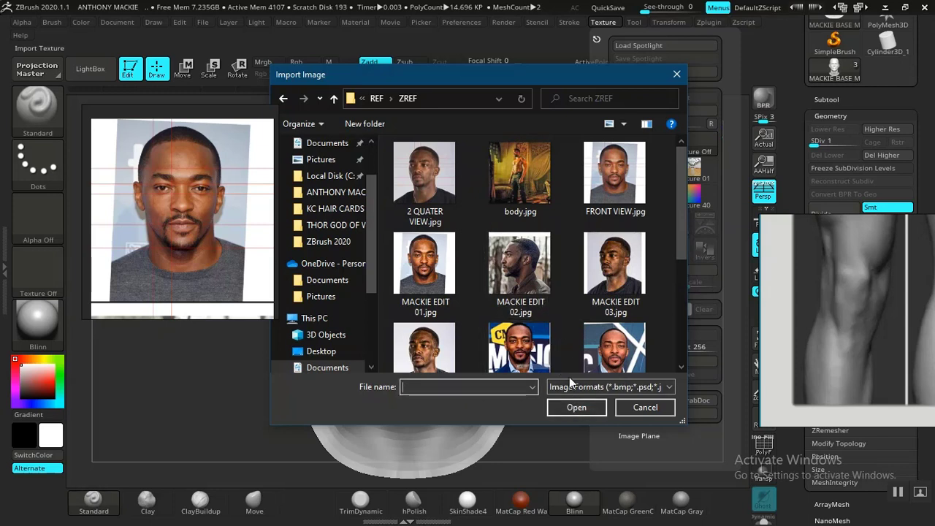
pyautogui.click(614, 176)
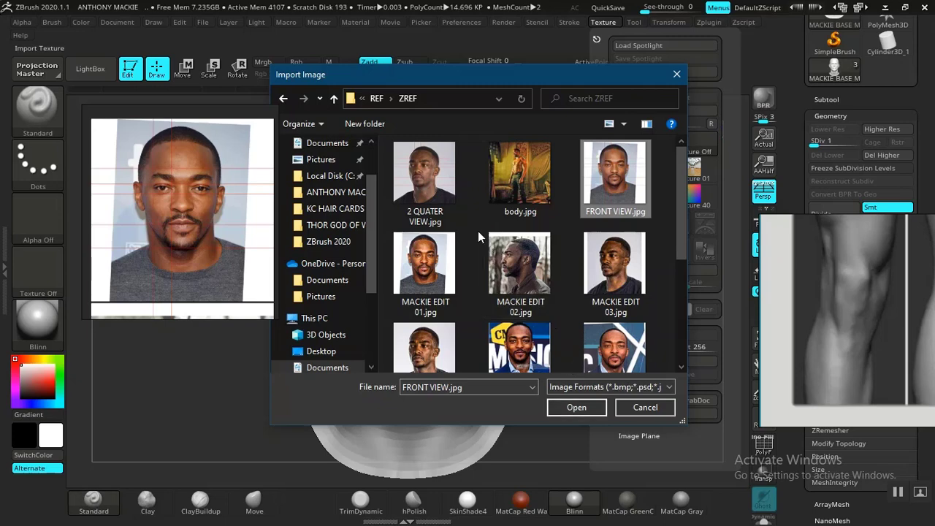
pyautogui.click(575, 409)
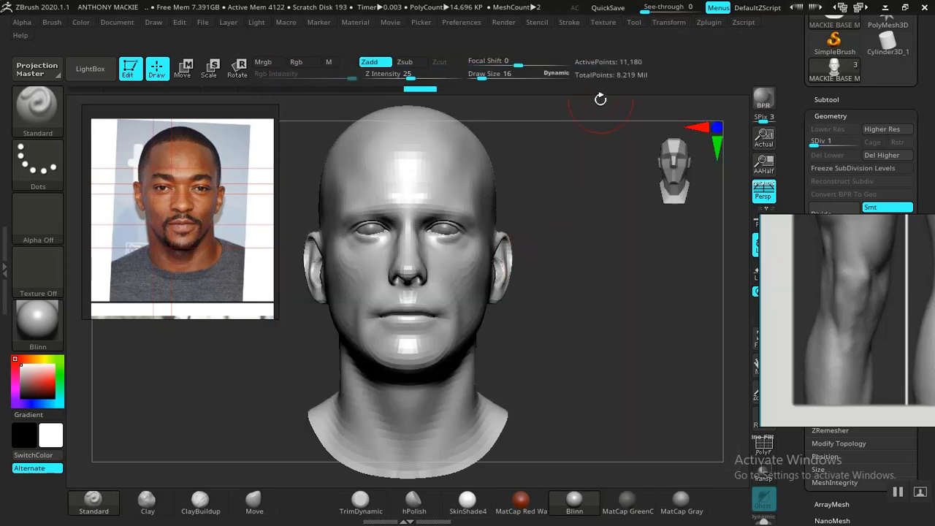
# - Add the imported FRONT VIEW texture to Spotlight as an overlay on the canvas
pyautogui.click(602, 23)
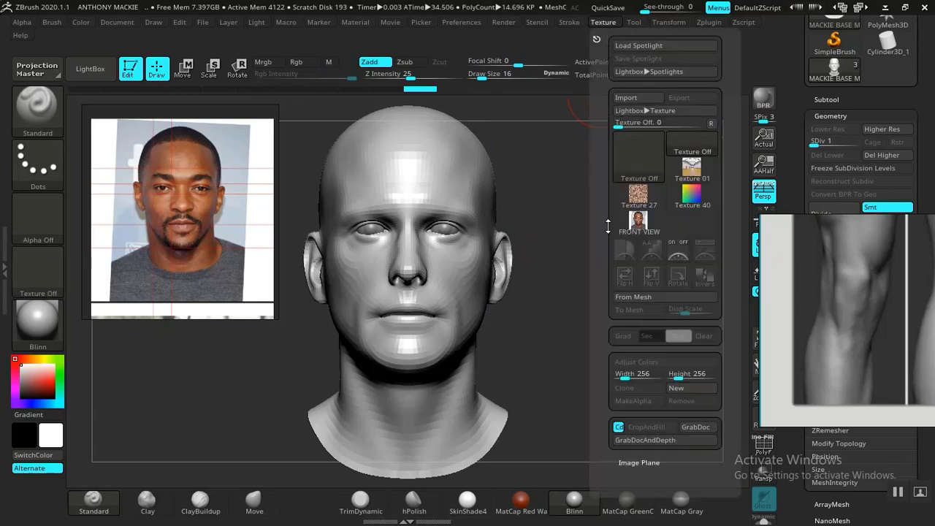
pyautogui.moveTo(637, 229)
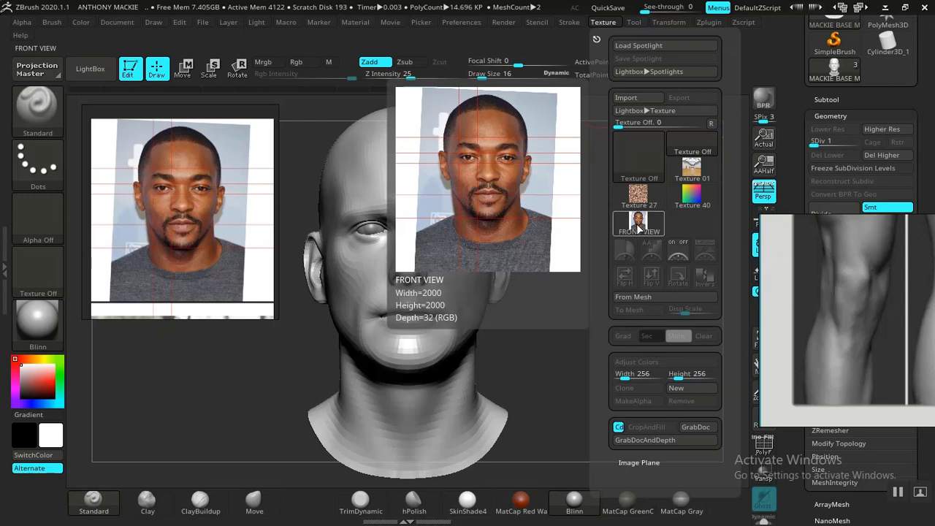
pyautogui.click(638, 225)
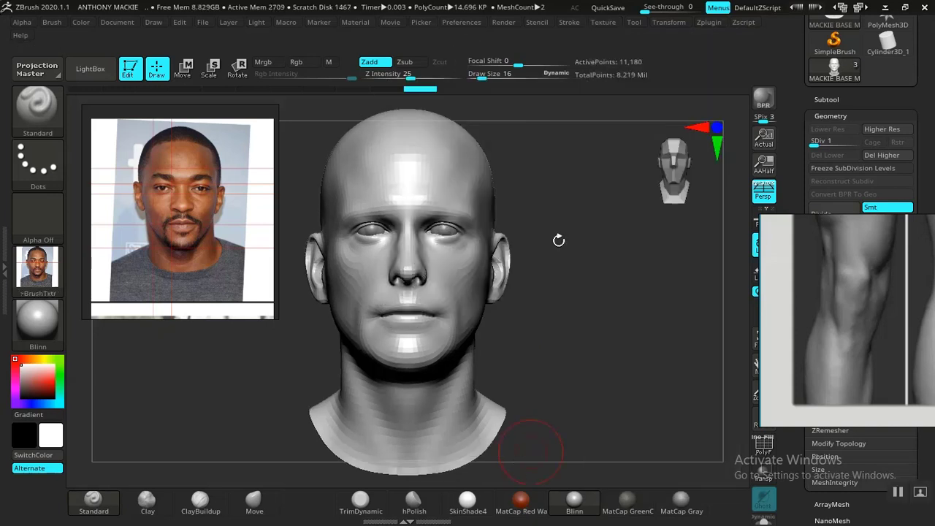
pyautogui.click(597, 22)
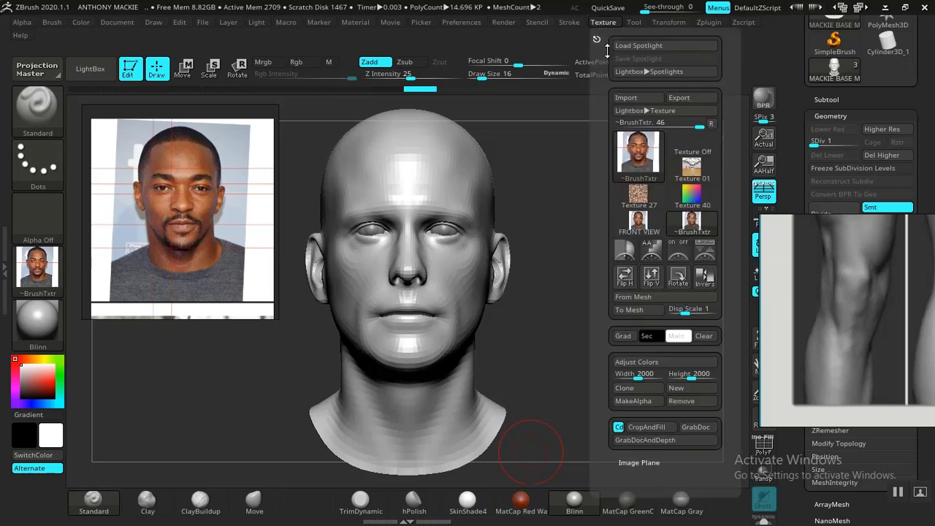
pyautogui.moveTo(649, 167)
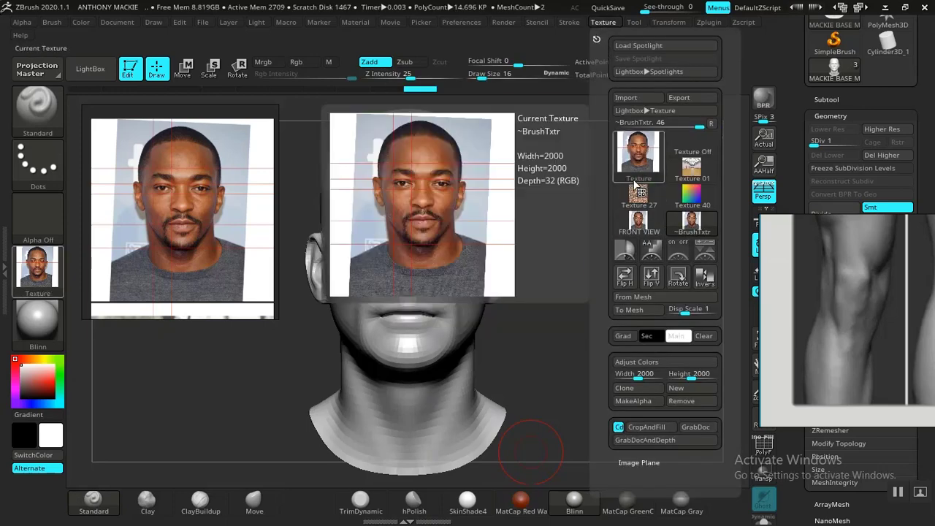
pyautogui.moveTo(635, 193)
pyautogui.moveTo(653, 233)
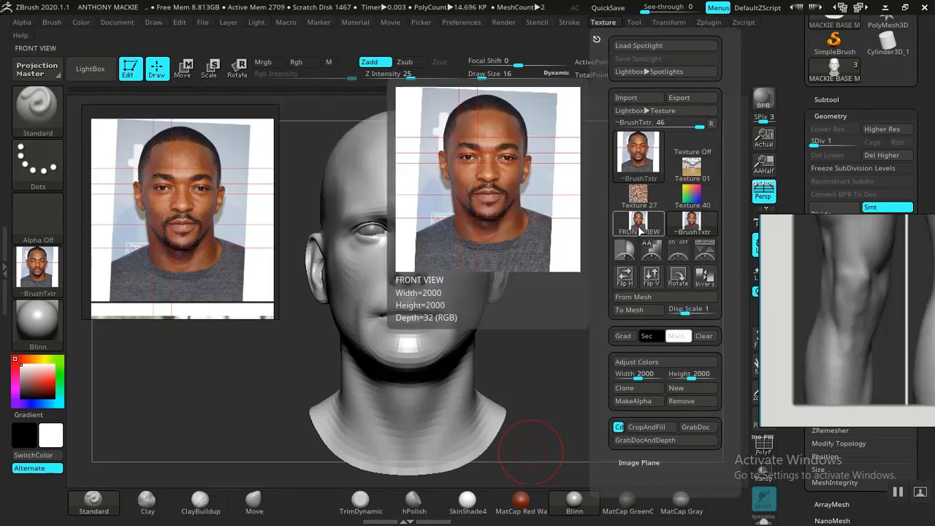
pyautogui.click(641, 228)
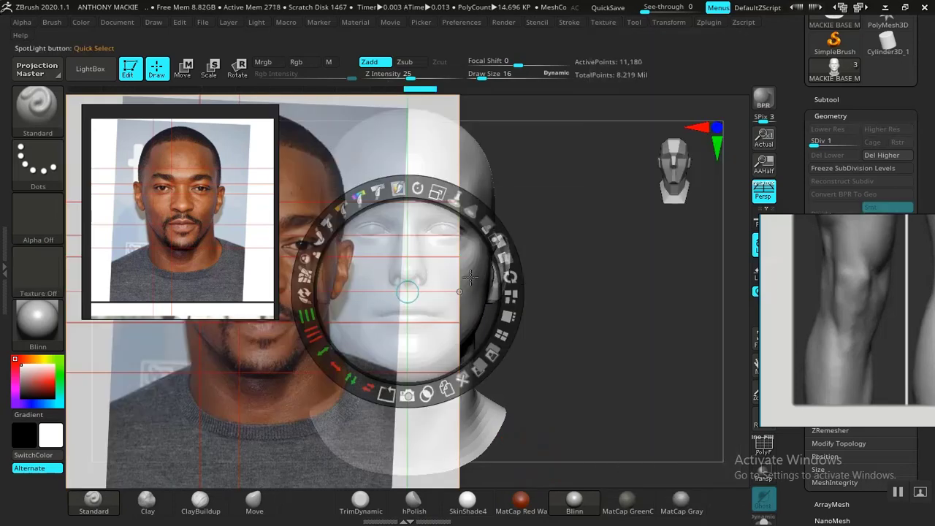
# - Centre the Spotlight photo over the sculpted head and move the floating photo reference out of its way
pyautogui.moveTo(383, 294); pyautogui.dragTo(529, 293)
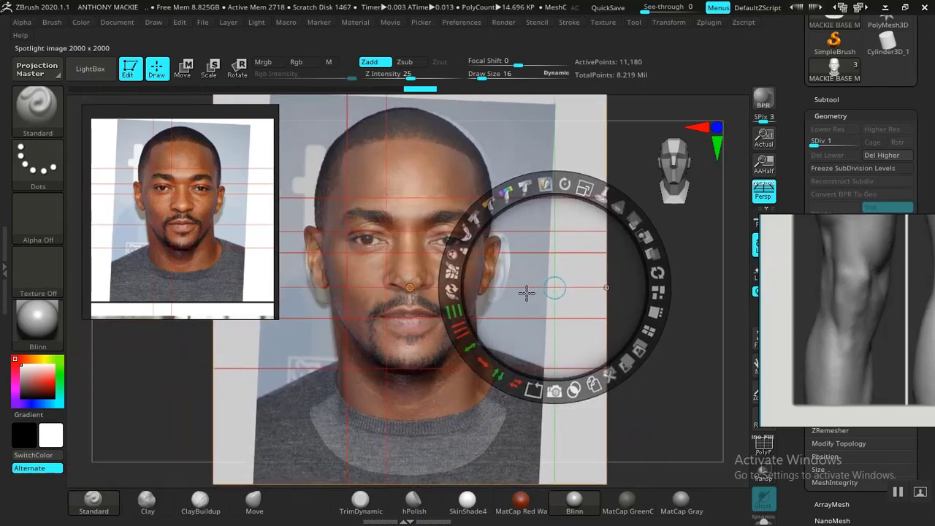
pyautogui.moveTo(221, 282); pyautogui.dragTo(174, 192)
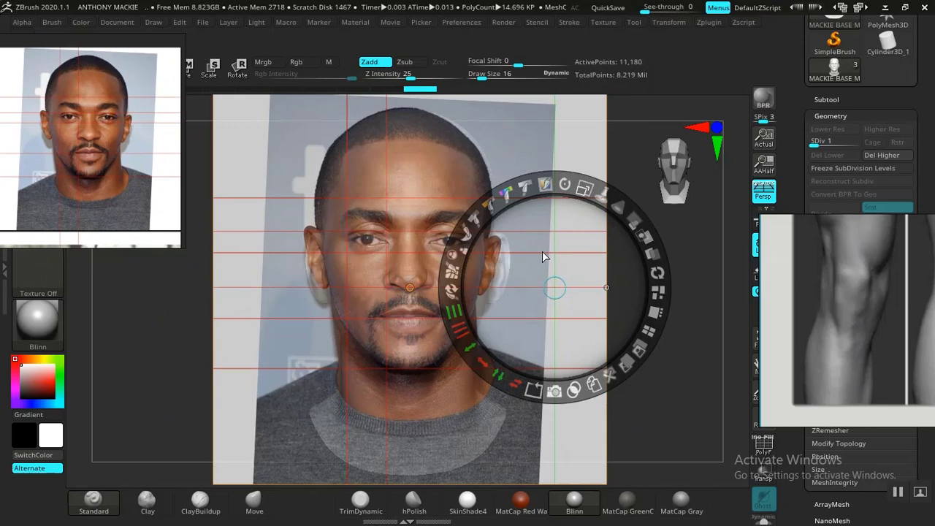
pyautogui.moveTo(530, 252)
pyautogui.mouseDown()
pyautogui.moveTo(539, 251)
pyautogui.moveTo(533, 271)
pyautogui.moveTo(538, 254)
pyautogui.moveTo(529, 246)
pyautogui.mouseUp()
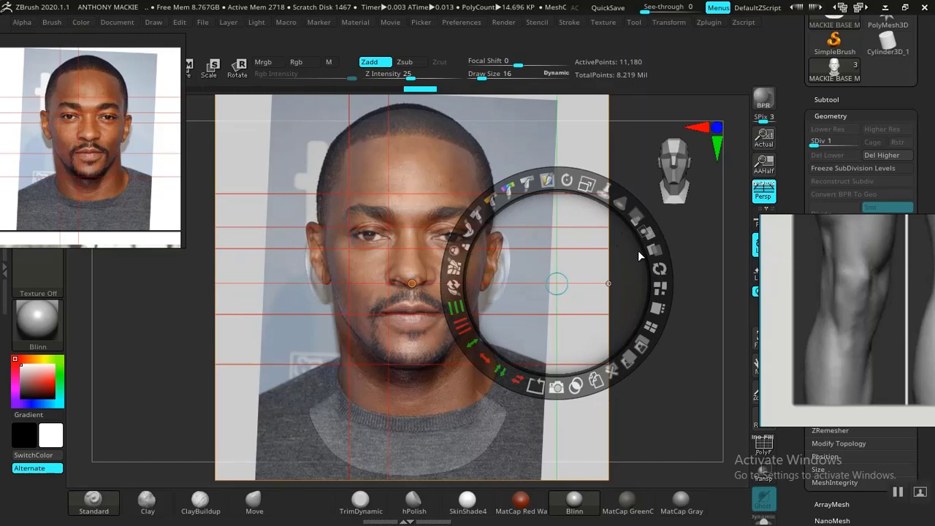
pyautogui.moveTo(573, 257); pyautogui.dragTo(572, 255)
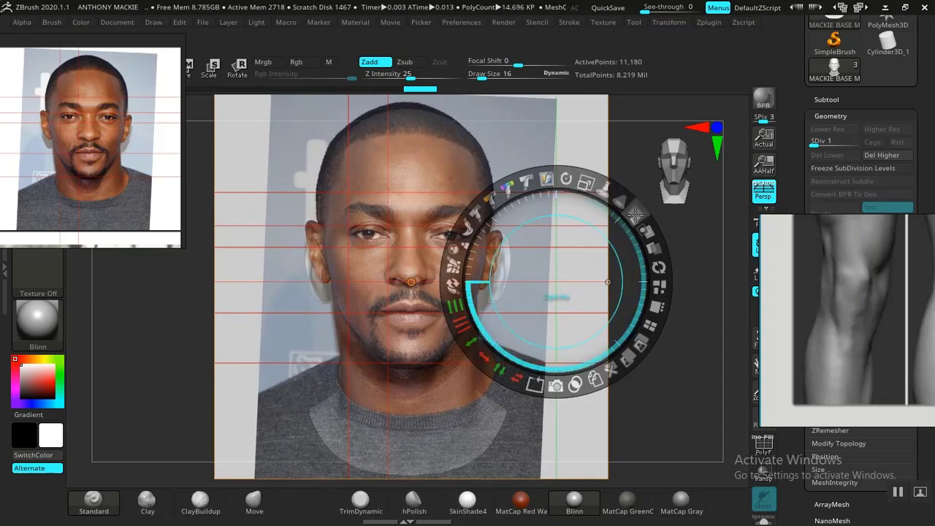
# - Enlarge the Spotlight photo around the base of the nose to fit the head, adjust its opacity and leave Spotlight editing
pyautogui.moveTo(636, 213)
pyautogui.mouseDown()
pyautogui.moveTo(603, 201)
pyautogui.moveTo(632, 220)
pyautogui.mouseUp()
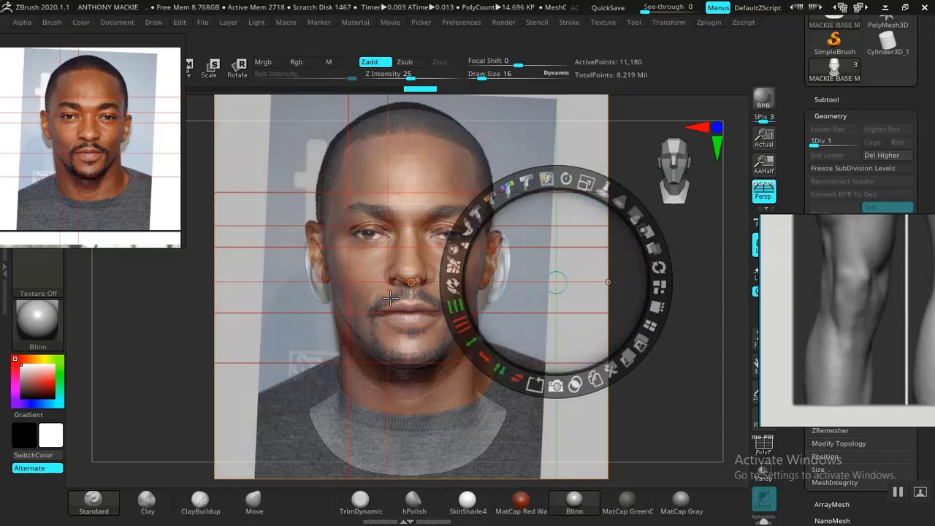
pyautogui.click(414, 283)
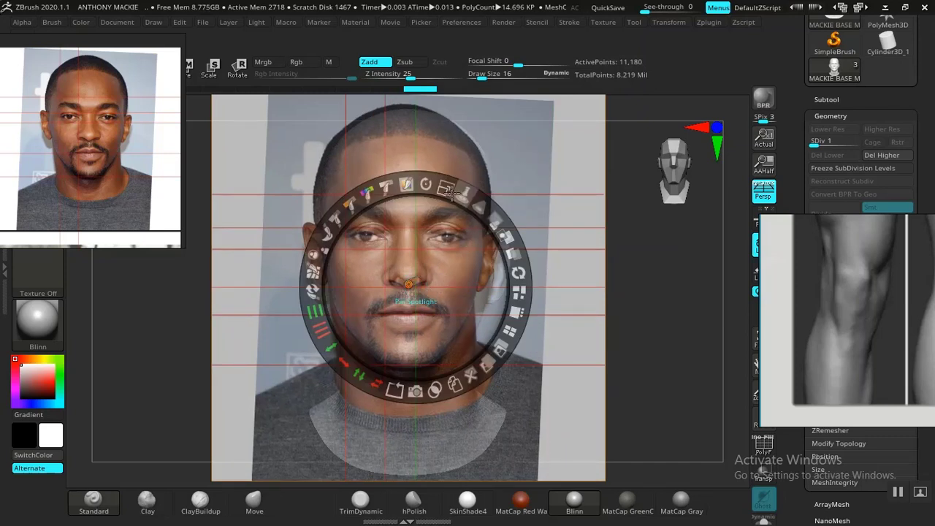
pyautogui.moveTo(452, 189); pyautogui.dragTo(464, 194)
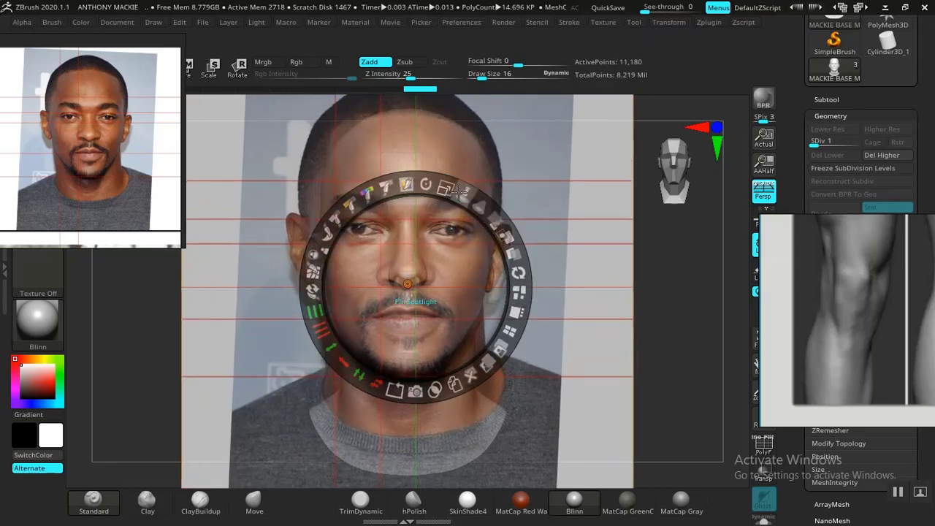
pyautogui.moveTo(447, 256); pyautogui.dragTo(454, 273)
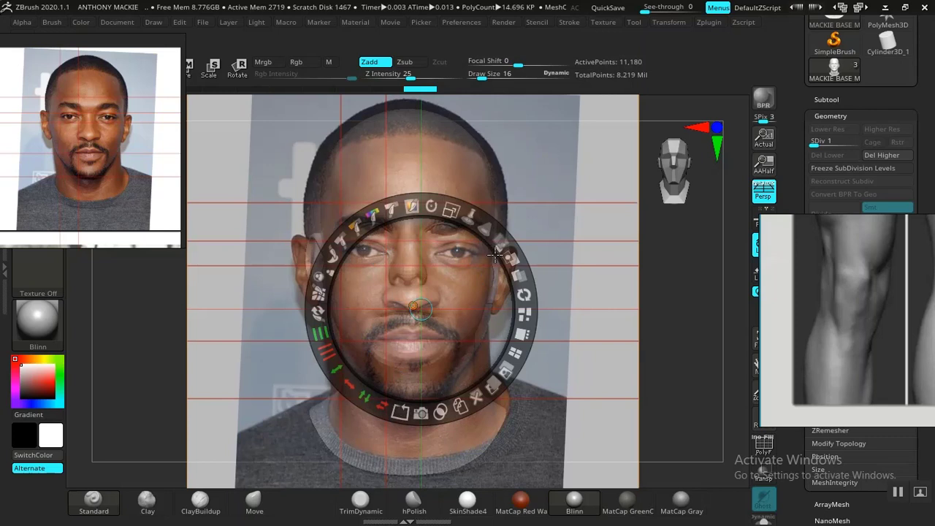
pyautogui.moveTo(496, 253); pyautogui.dragTo(524, 281)
pyautogui.press('z')
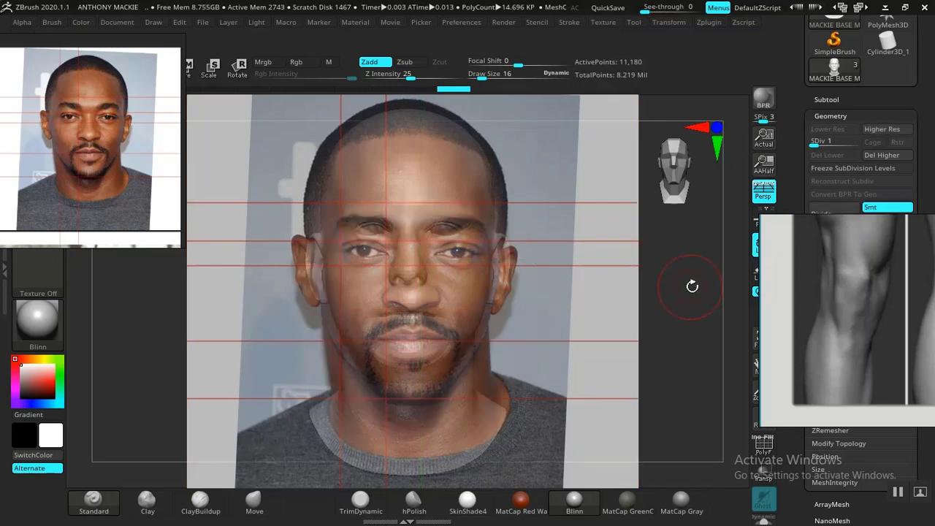
# - Line the head up with the photo overlay, then clear the canvas by moving the floating reference aside and hiding the overlay
pyautogui.moveTo(692, 286); pyautogui.dragTo(689, 307)
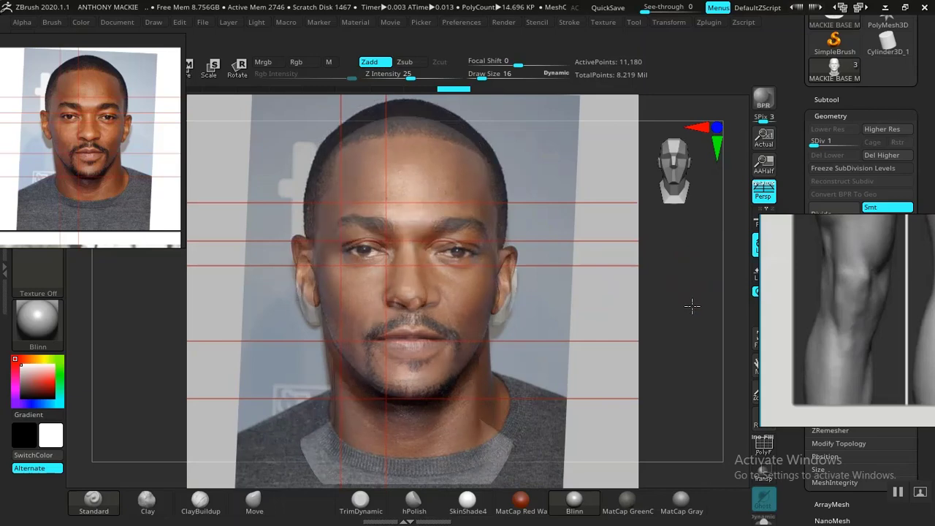
pyautogui.moveTo(105, 202); pyautogui.dragTo(786, 179)
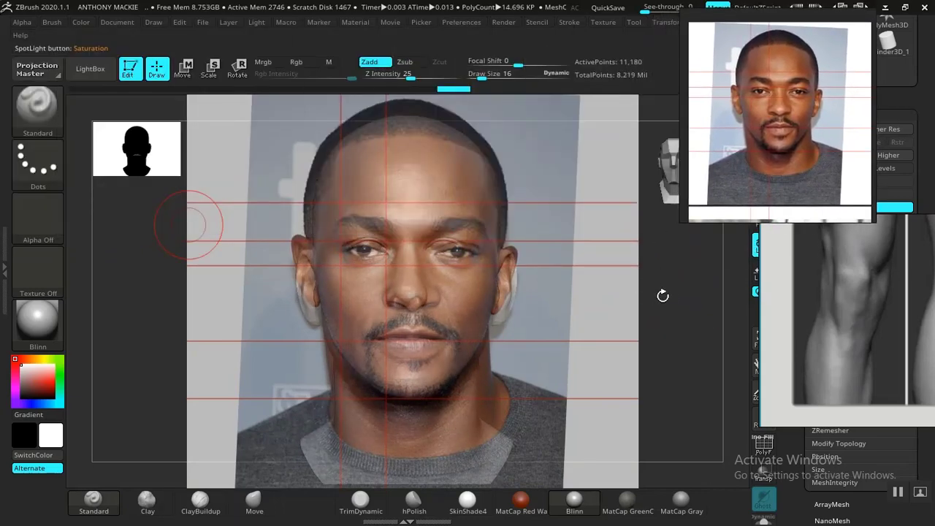
pyautogui.hotkey('shift', 'z')
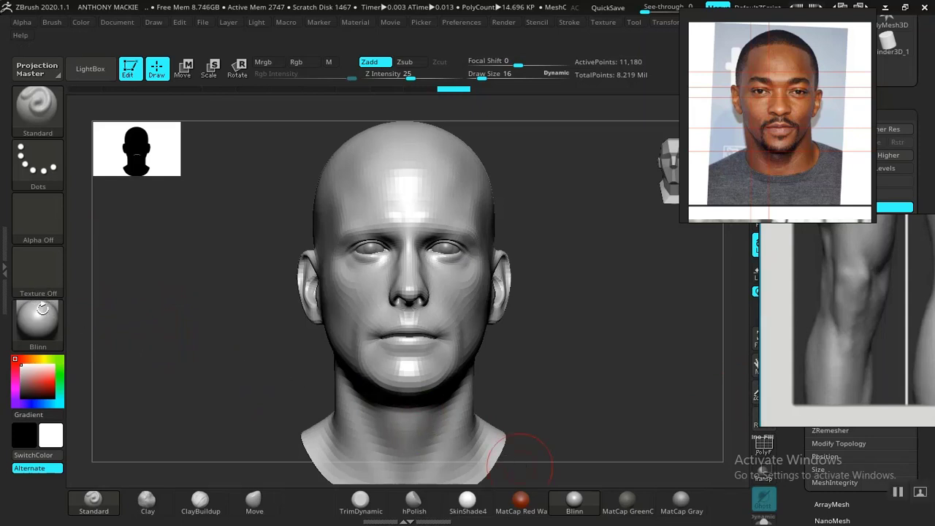
# - Apply the MatCap White01 material to the head
pyautogui.click(40, 326)
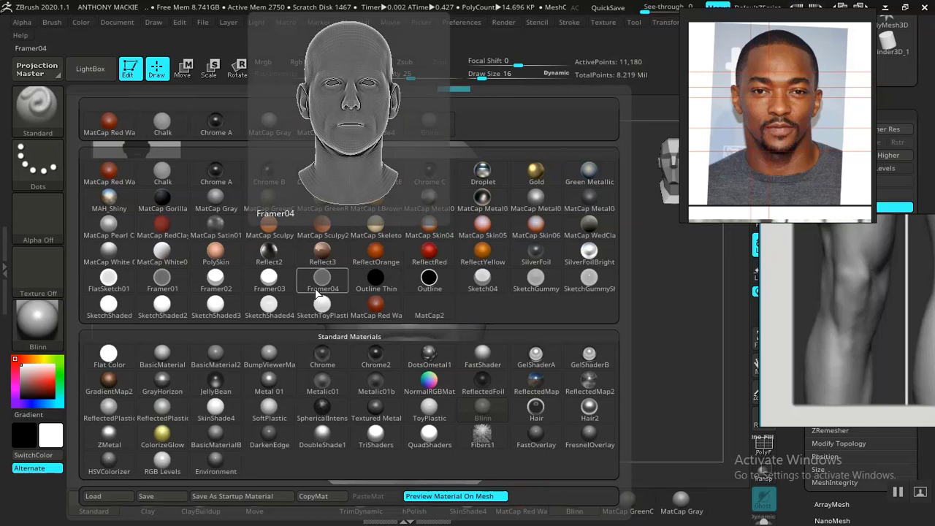
pyautogui.click(164, 251)
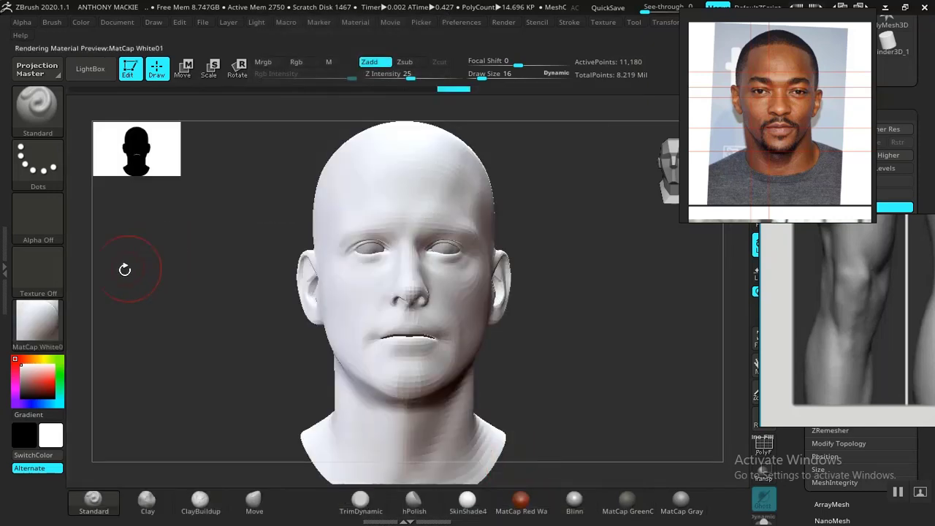
# - Try the Framer04 and Outline materials on the head
pyautogui.click(37, 322)
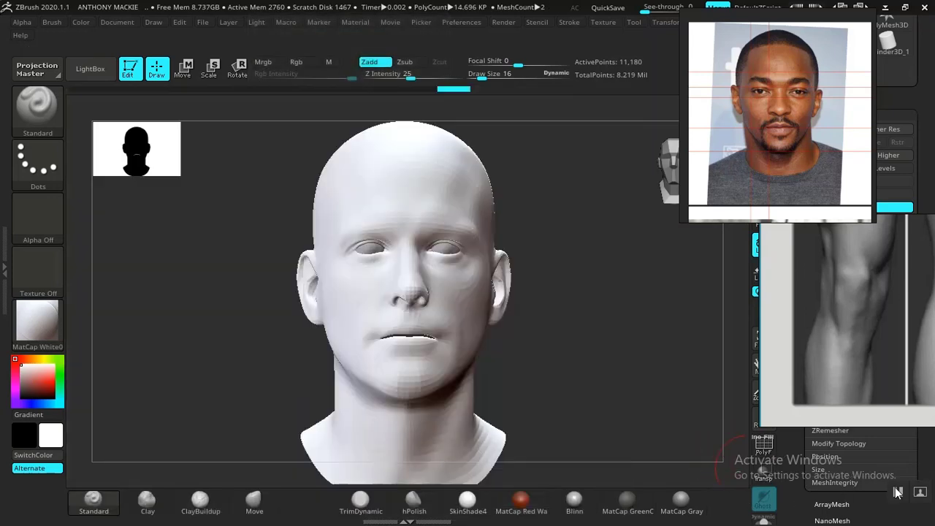
pyautogui.press('m')
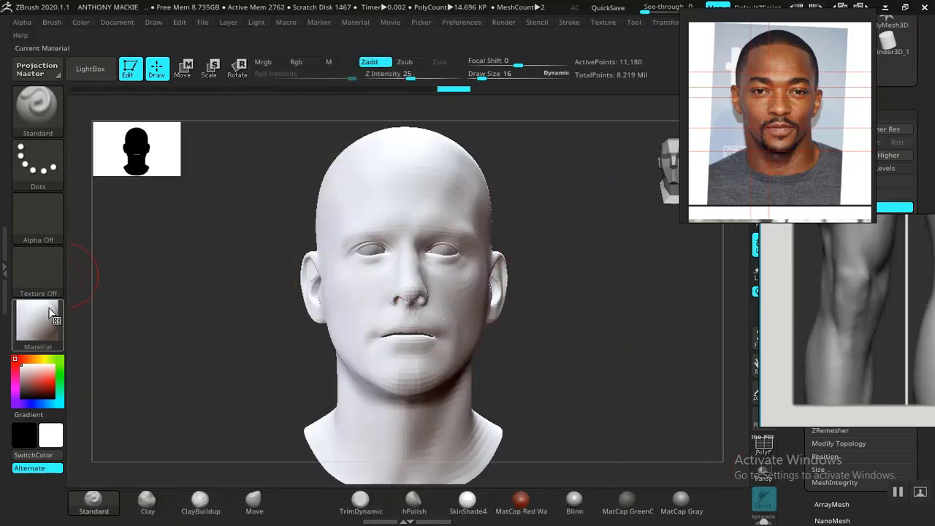
pyautogui.click(38, 322)
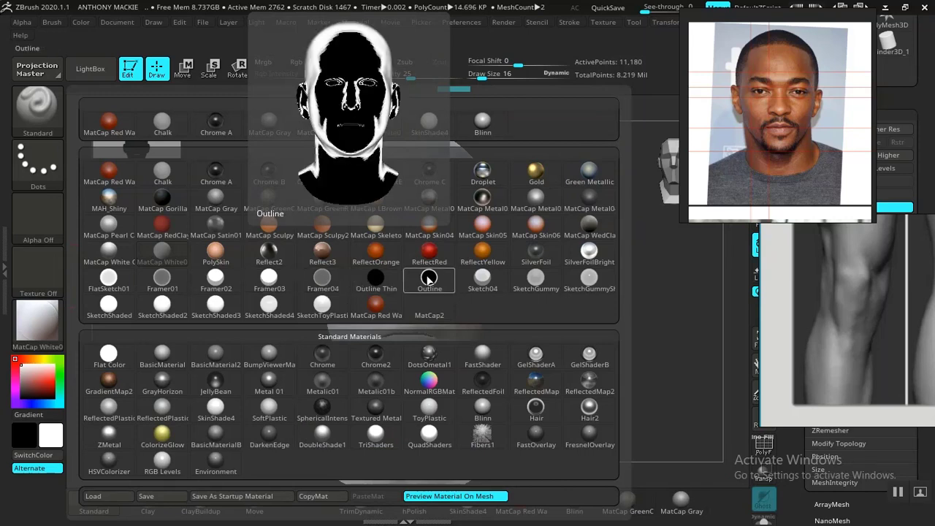
pyautogui.click(322, 278)
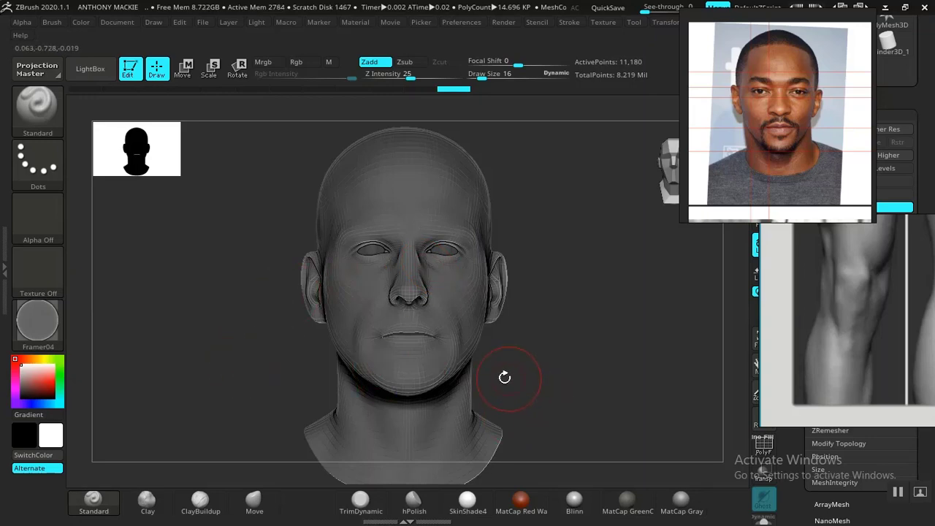
pyautogui.click(37, 321)
pyautogui.click(429, 279)
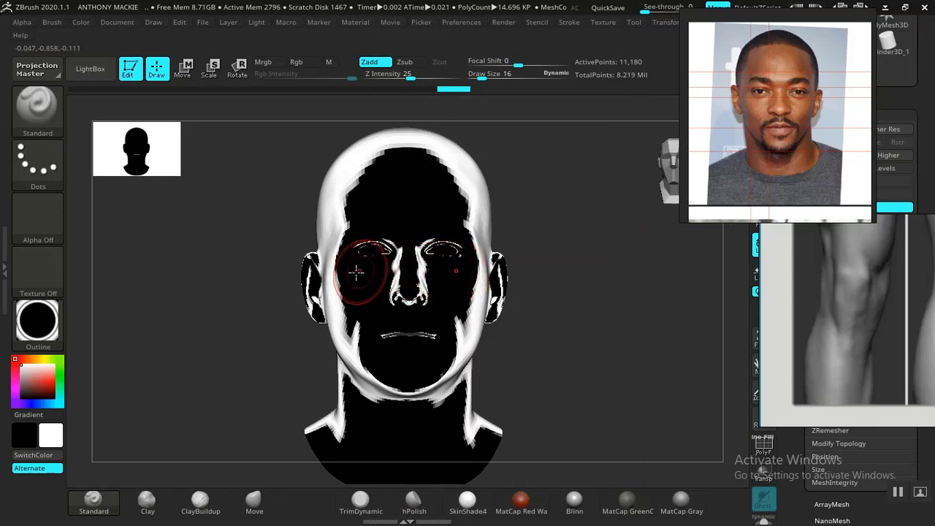
# - Apply the Framer01 material to the head, then redisplay the Spotlight photo without its editing controls and enlarge the head to fit it
pyautogui.click(40, 322)
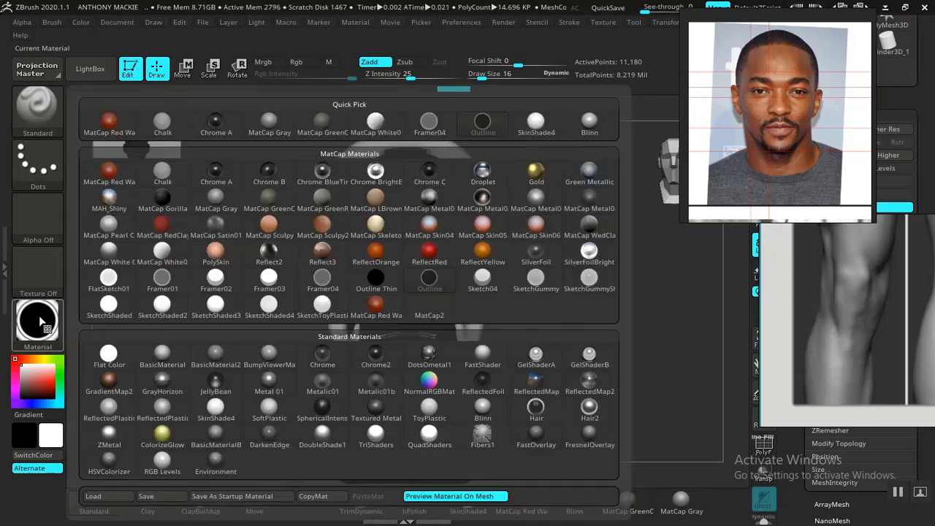
pyautogui.click(164, 283)
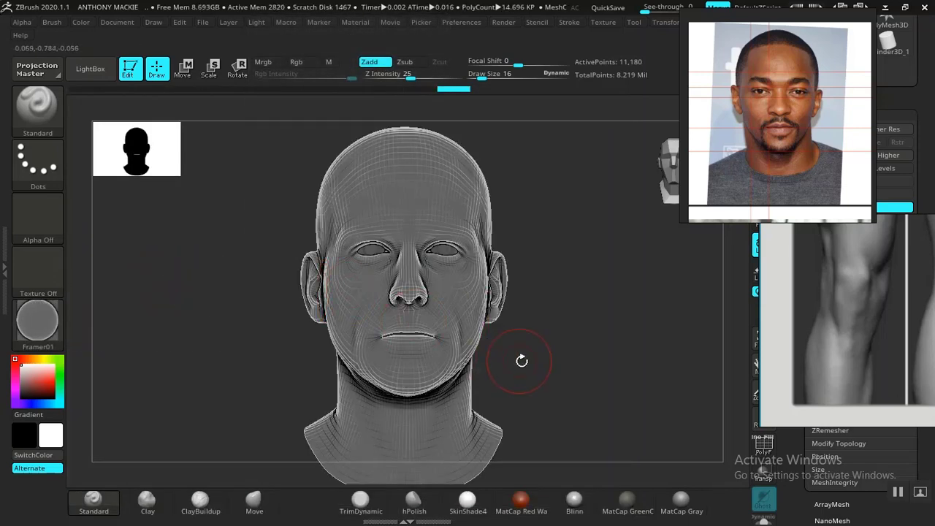
pyautogui.hotkey('shift', 'z')
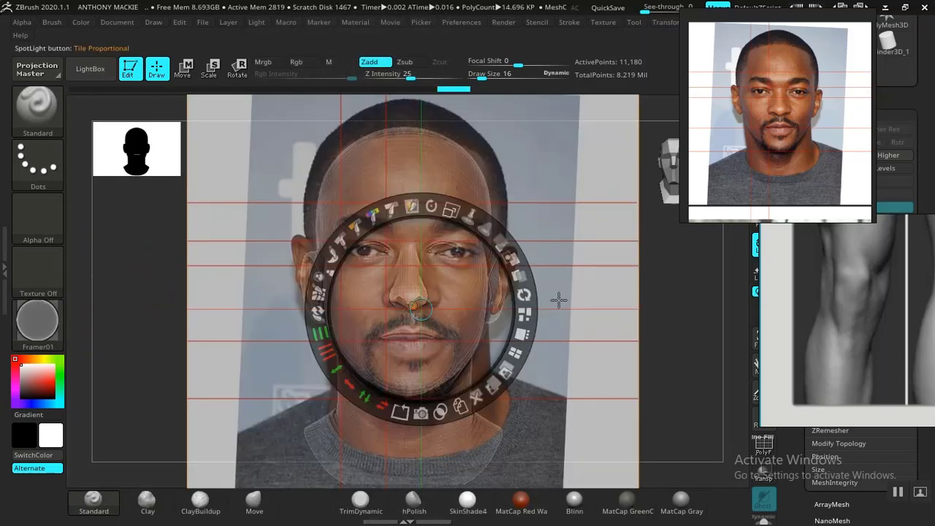
pyautogui.press('z')
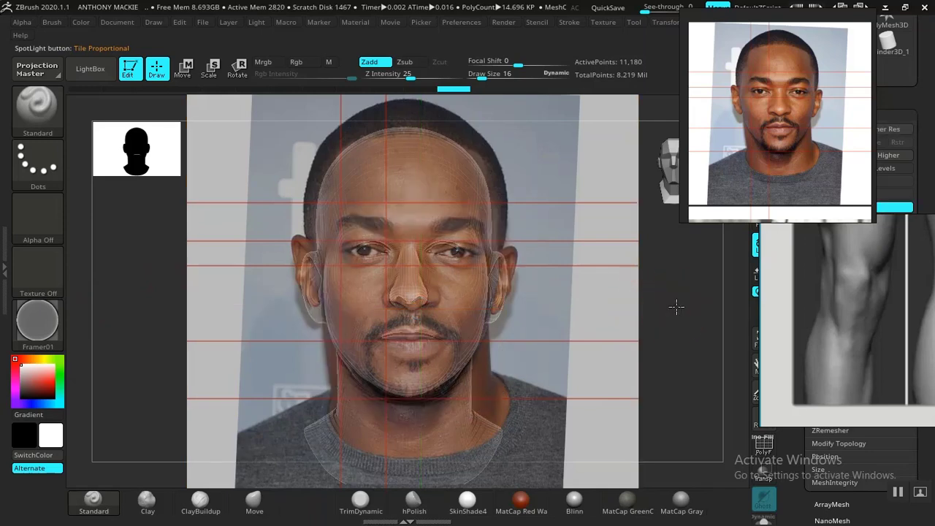
pyautogui.moveTo(685, 319); pyautogui.dragTo(711, 340)
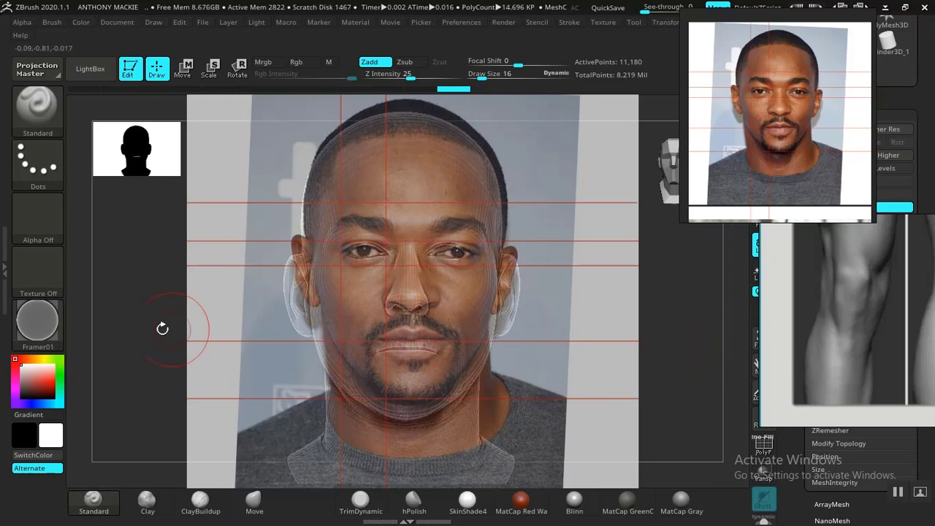
# - Compare the Outline and FlatSketch01 materials on the head under the photo overlay, and keep Outline
pyautogui.click(34, 321)
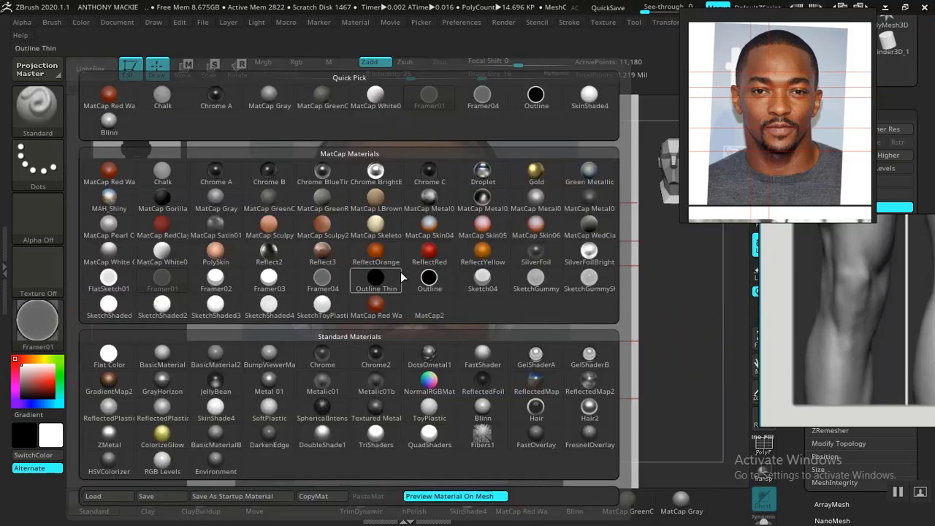
pyautogui.click(429, 279)
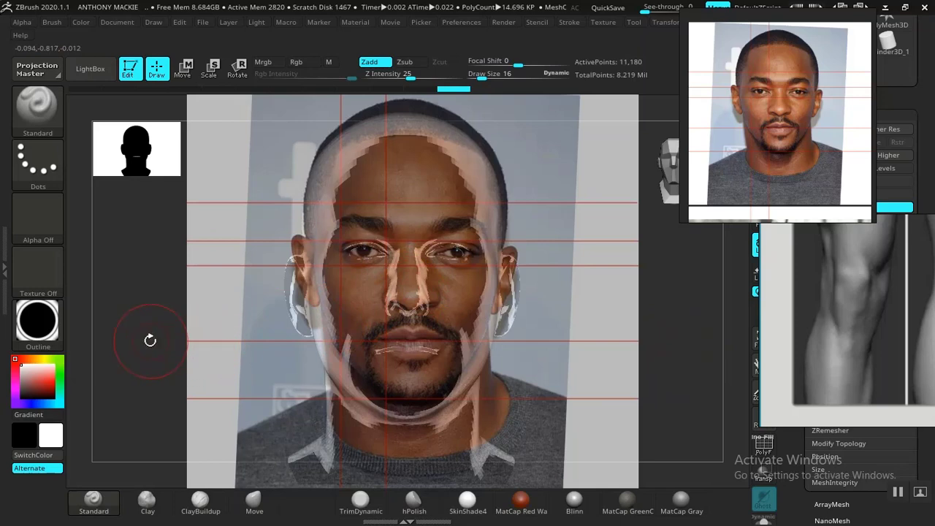
pyautogui.click(37, 321)
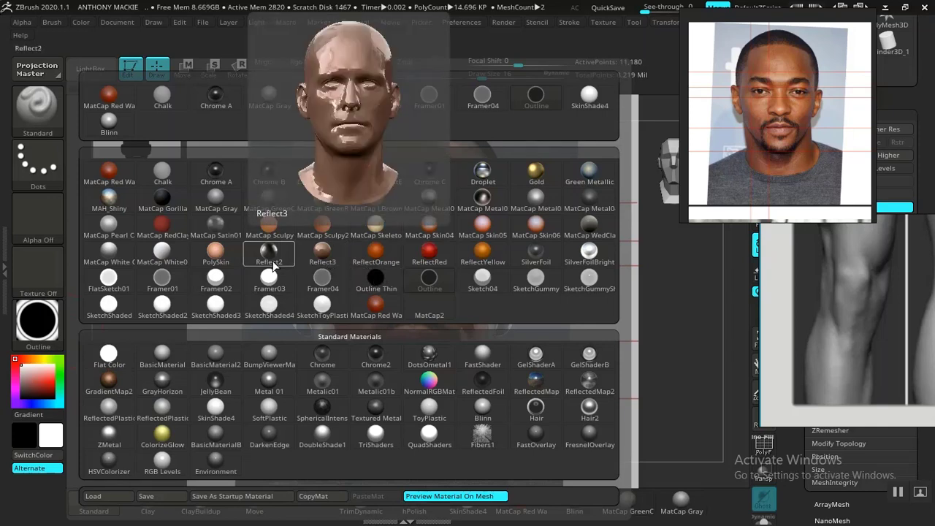
pyautogui.click(109, 279)
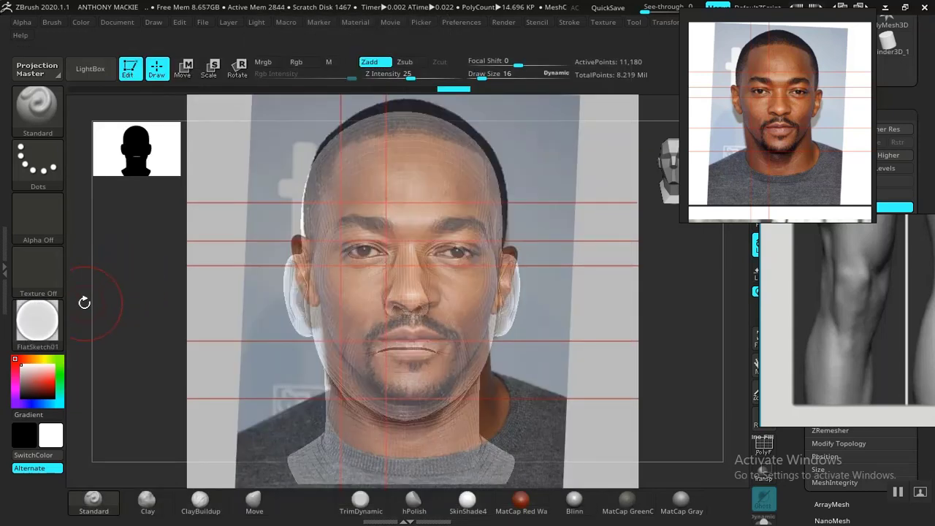
pyautogui.click(37, 321)
pyautogui.click(430, 277)
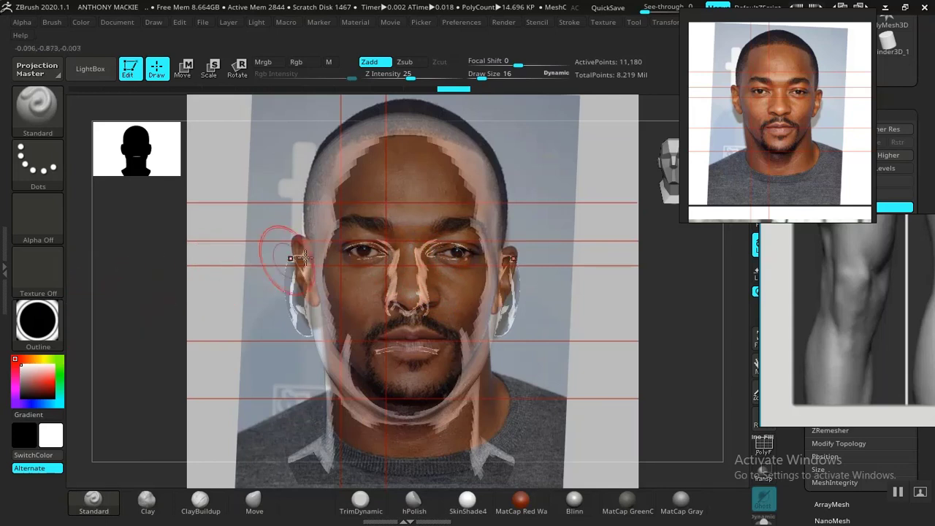
# - Fine-tune the head's angle and position so its face outline lines up with the photo overlay
pyautogui.moveTo(679, 292)
pyautogui.mouseDown()
pyautogui.moveTo(670, 292)
pyautogui.moveTo(684, 291)
pyautogui.moveTo(681, 284)
pyautogui.mouseUp()
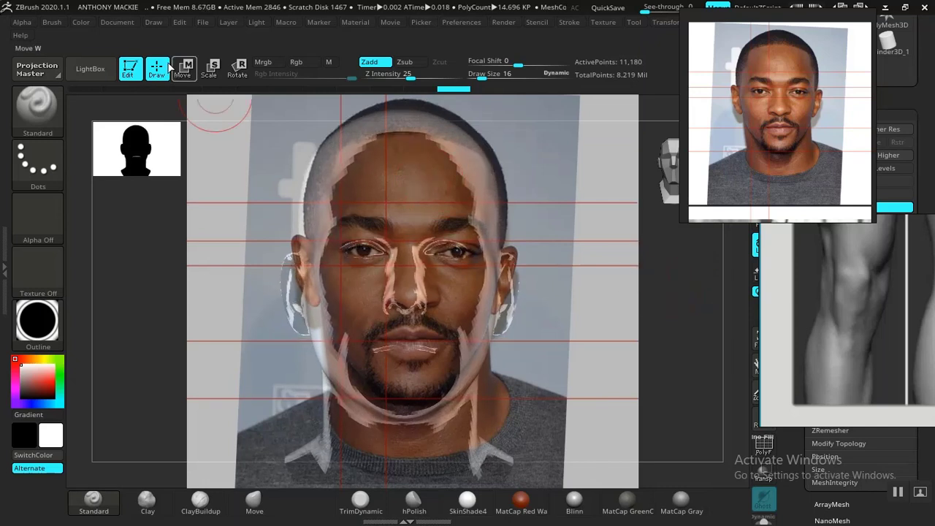
pyautogui.click(117, 22)
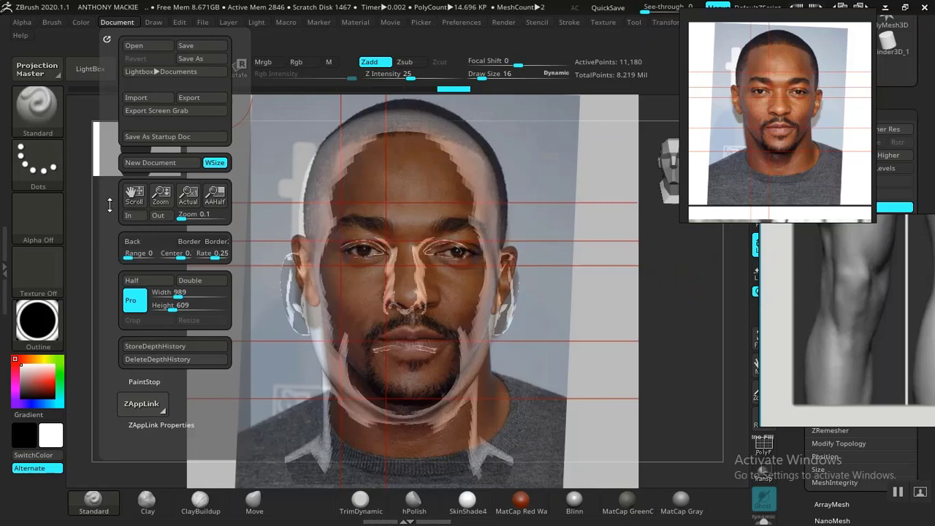
pyautogui.click(155, 23)
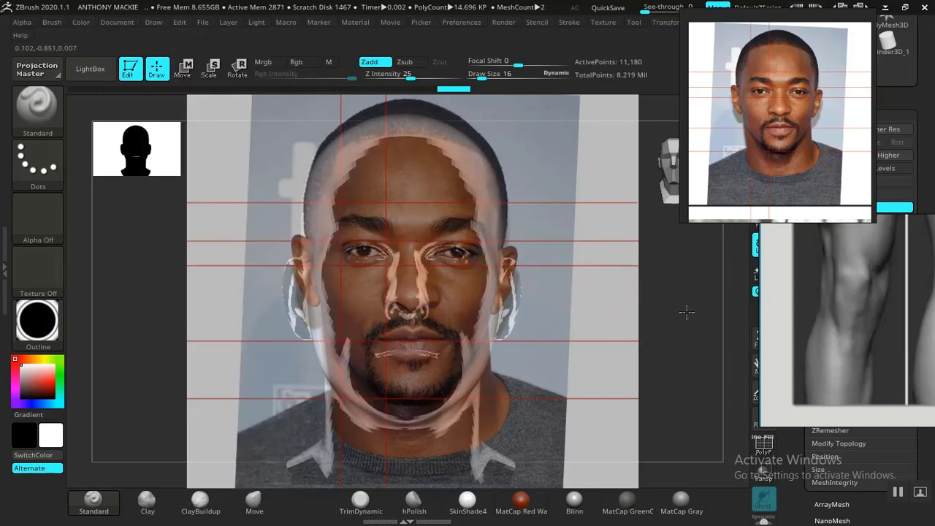
pyautogui.moveTo(687, 313)
pyautogui.keyDown('alt'); pyautogui.mouseDown()
pyautogui.moveTo(670, 334)
pyautogui.moveTo(458, 294)
pyautogui.moveTo(694, 310)
pyautogui.mouseUp(); pyautogui.keyUp('alt')
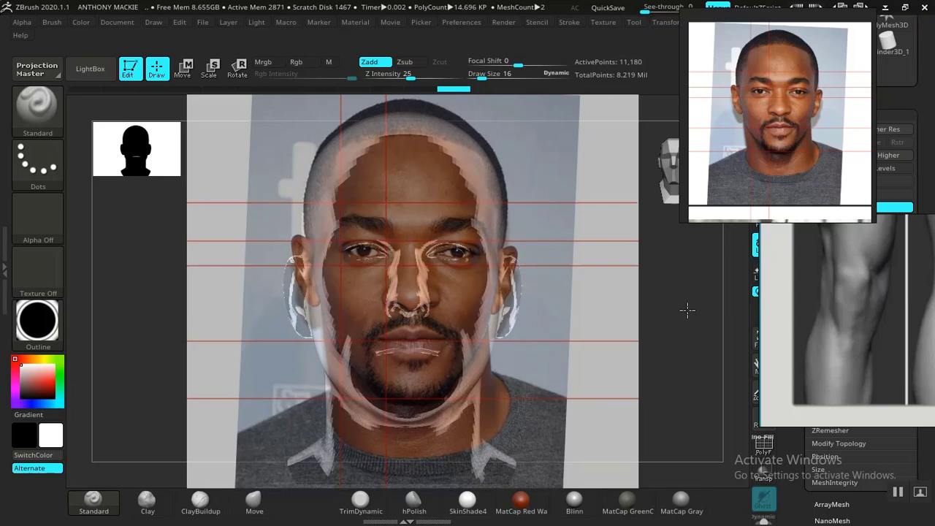
pyautogui.click(692, 309)
pyautogui.moveTo(696, 310); pyautogui.dragTo(689, 312)
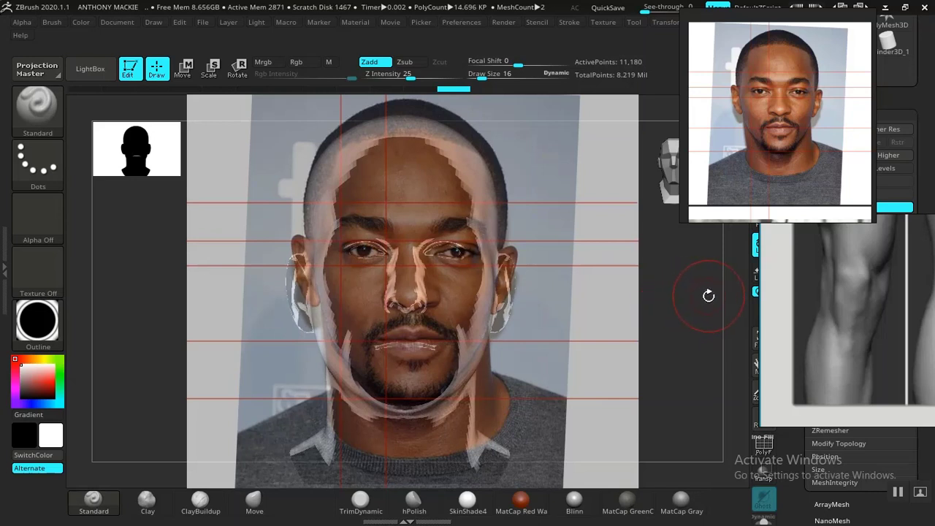
pyautogui.moveTo(710, 295); pyautogui.dragTo(711, 295)
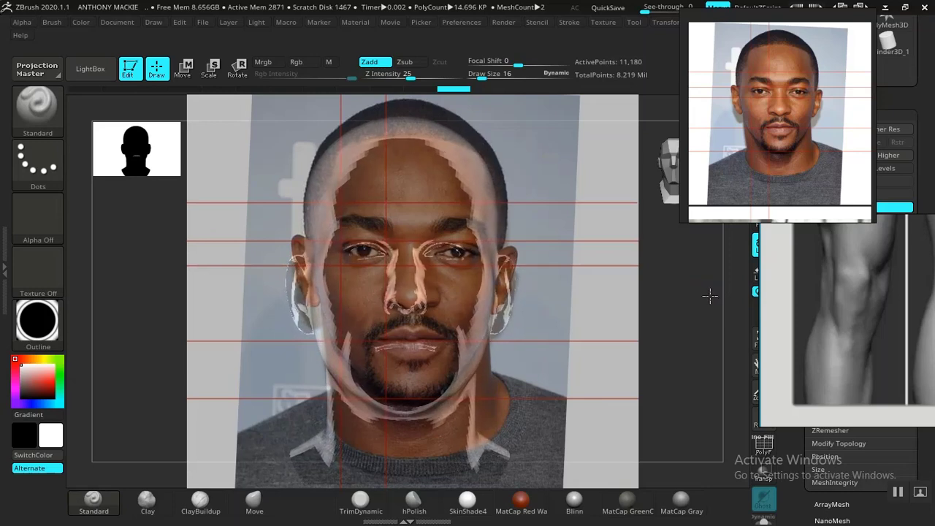
# - Try the Framer04 material under the photo overlay, then return to Outline
pyautogui.click(48, 335)
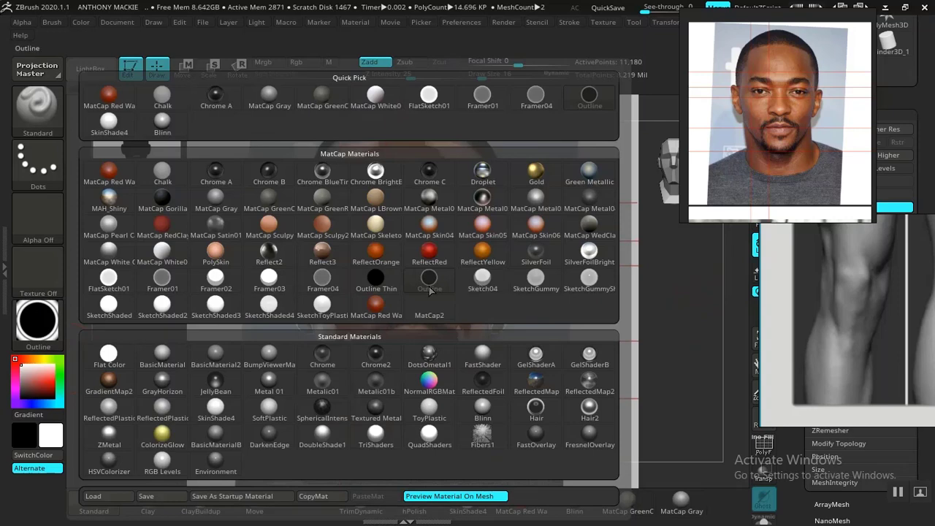
pyautogui.moveTo(323, 285)
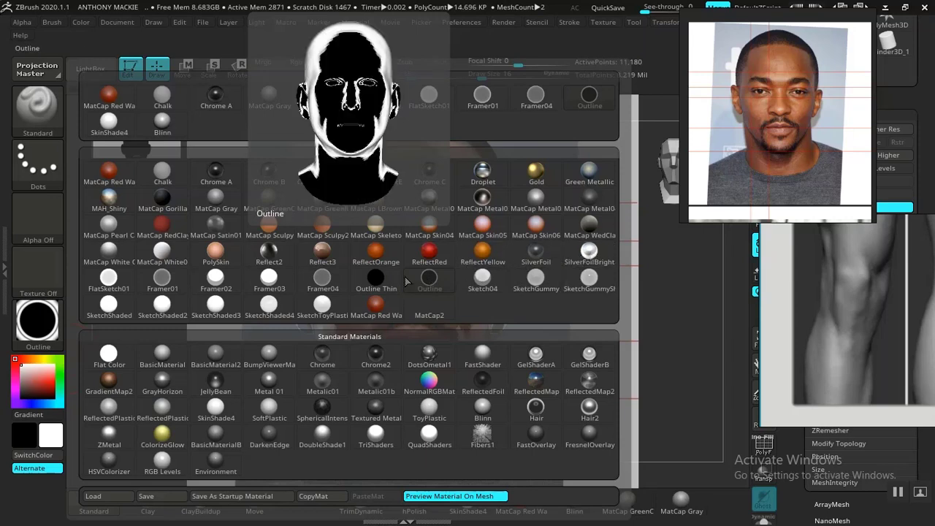
pyautogui.click(326, 276)
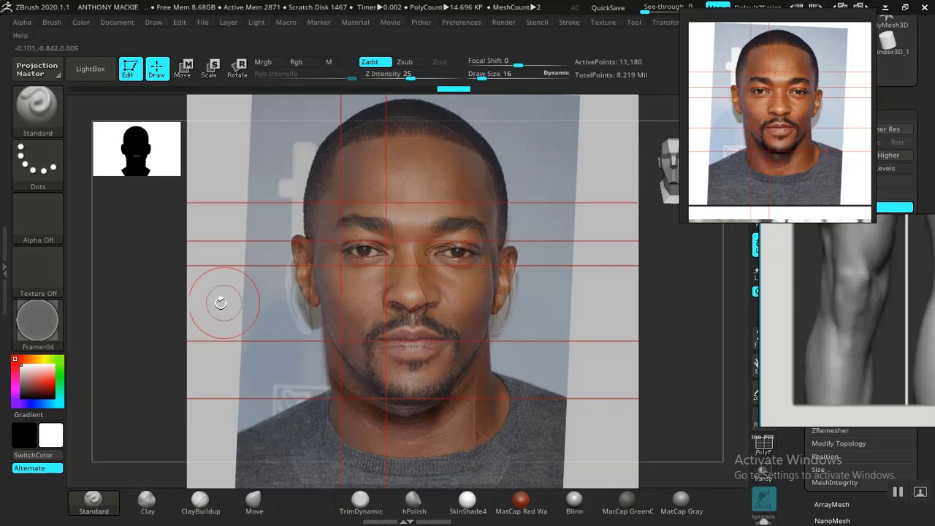
pyautogui.click(38, 325)
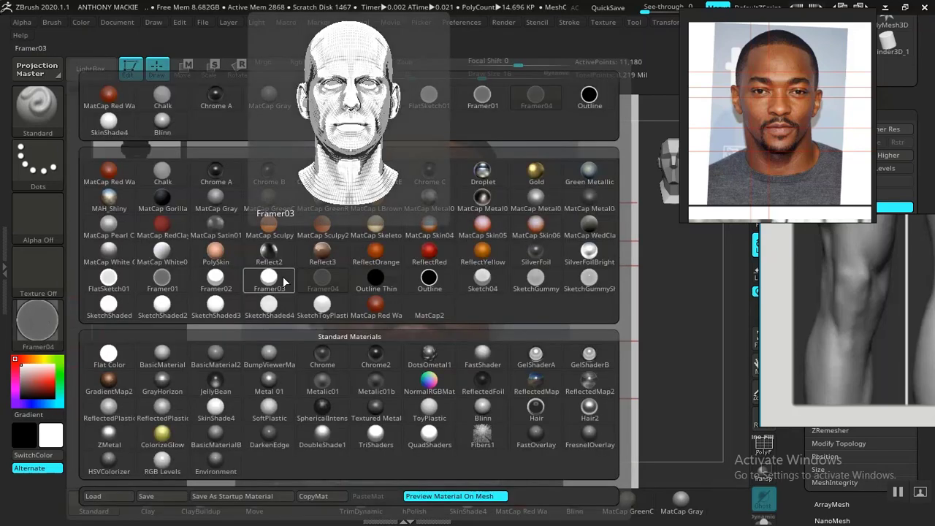
pyautogui.click(429, 278)
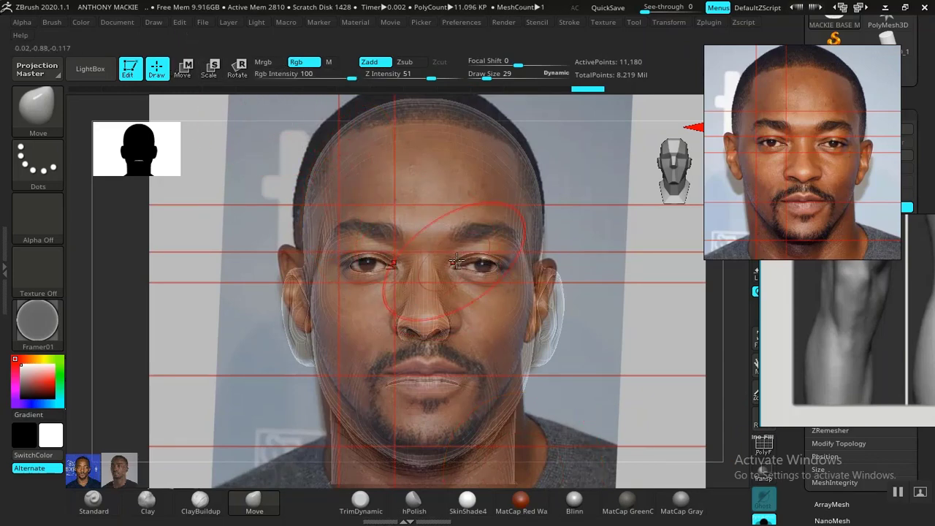
# - Reduce the Move brush's draw size to 8 for working around the ears
pyautogui.press('[')
pyautogui.press('[')
pyautogui.press('[')
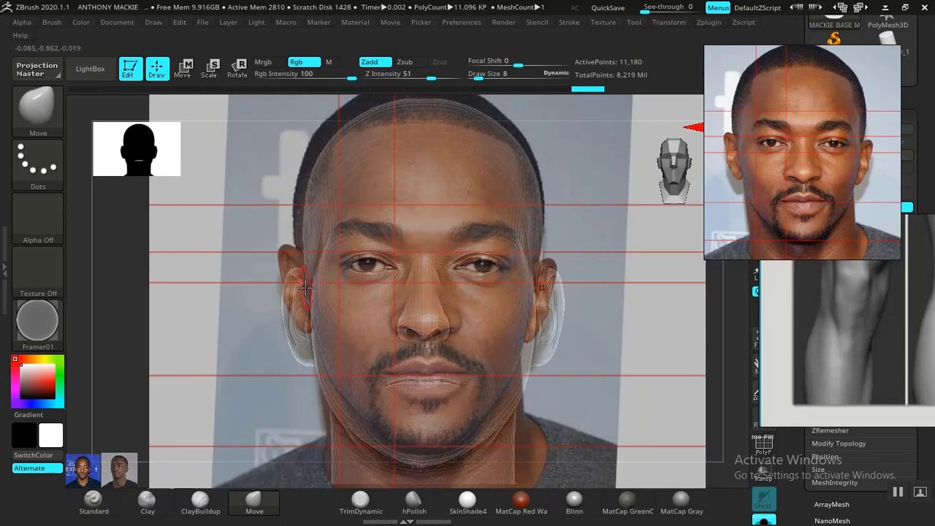
pyautogui.press('shift')
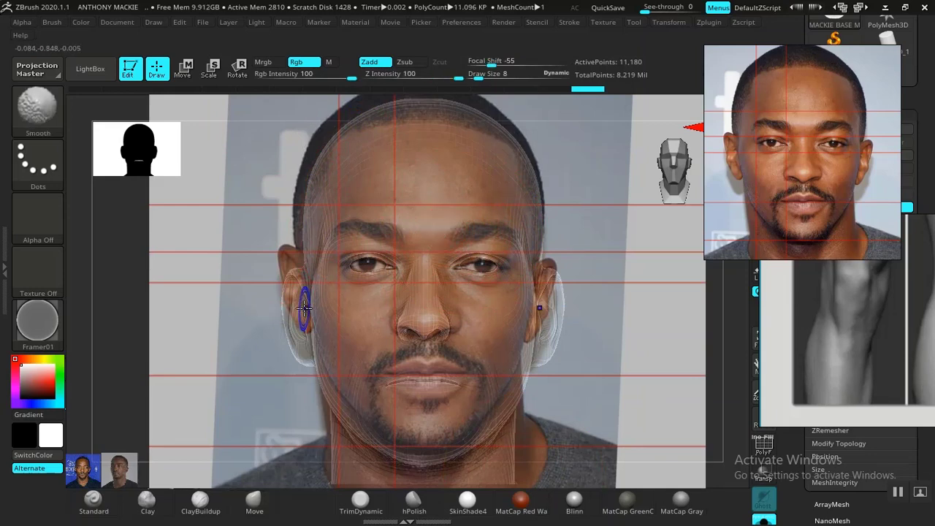
# - Hide the photo overlay and apply the MatCap Gray material to the head after trying Blinn
pyautogui.hotkey('shift', 'z')
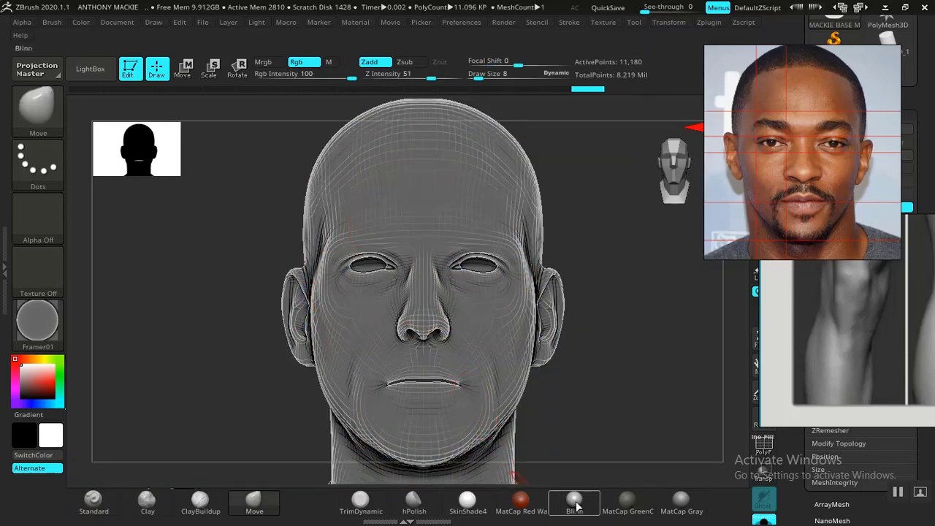
pyautogui.click(574, 504)
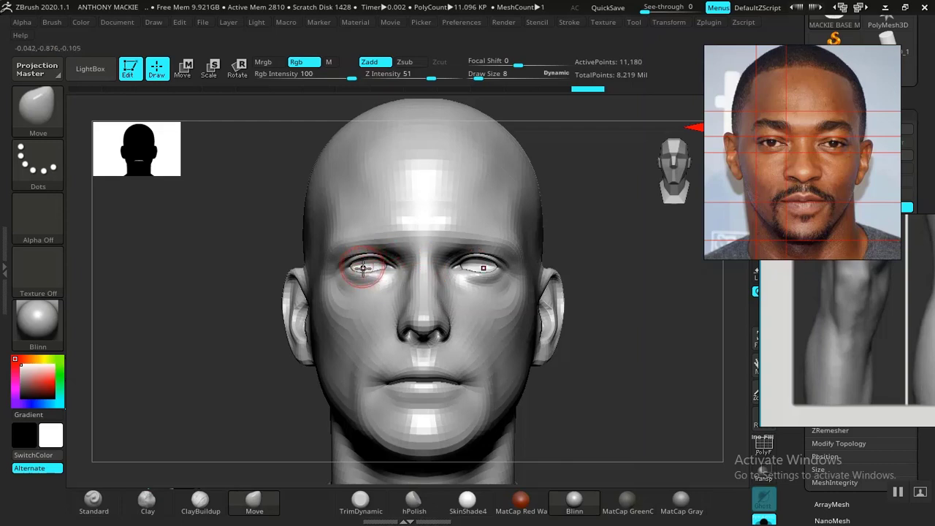
pyautogui.click(680, 499)
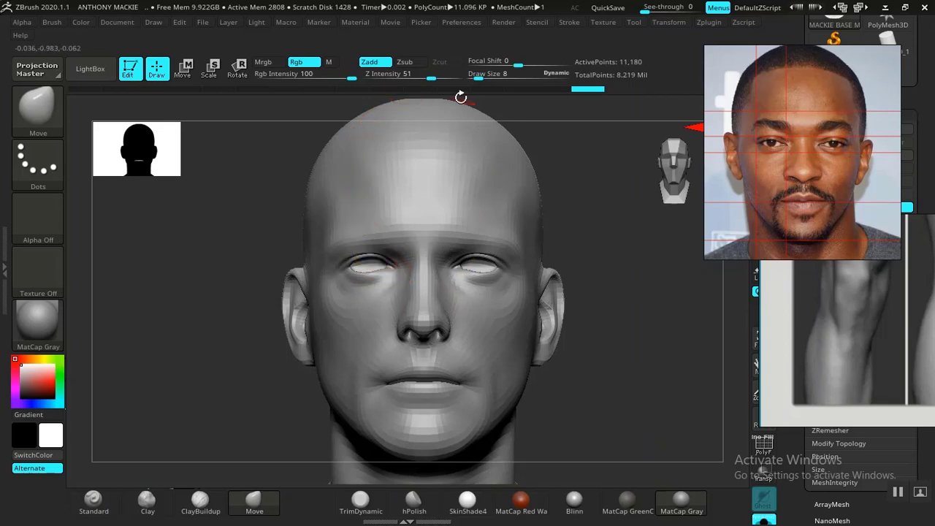
pyautogui.moveTo(577, 88)
pyautogui.mouseDown()
pyautogui.moveTo(431, 92)
pyautogui.moveTo(561, 93)
pyautogui.mouseUp()
pyautogui.click(572, 90)
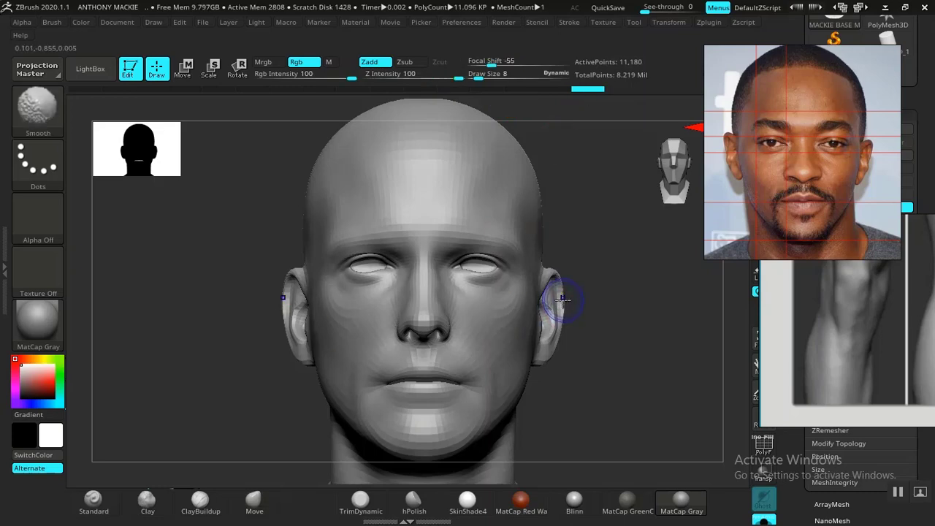
# - Check the head against the photo overlay, hide the overlay again, and move the floating photo reference closer to the head
pyautogui.hotkey('shift', 'z')
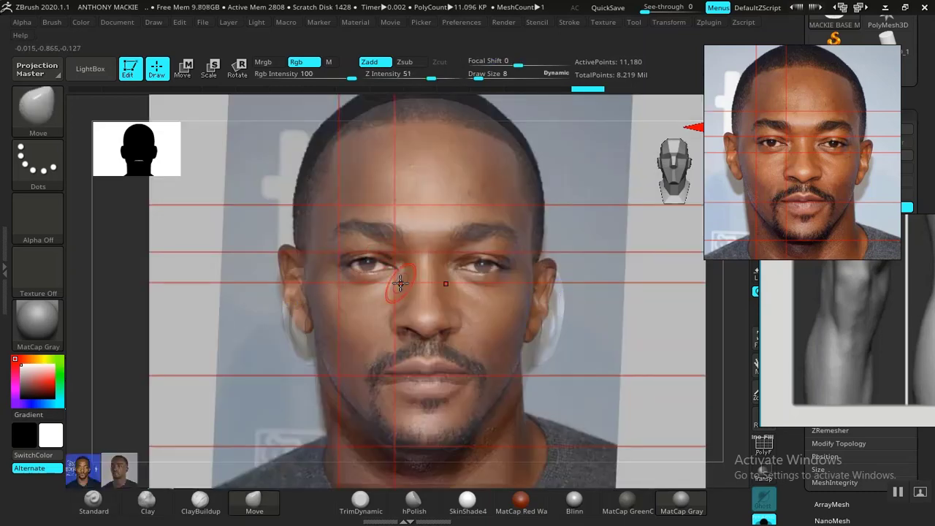
pyautogui.hotkey('shift', 'z')
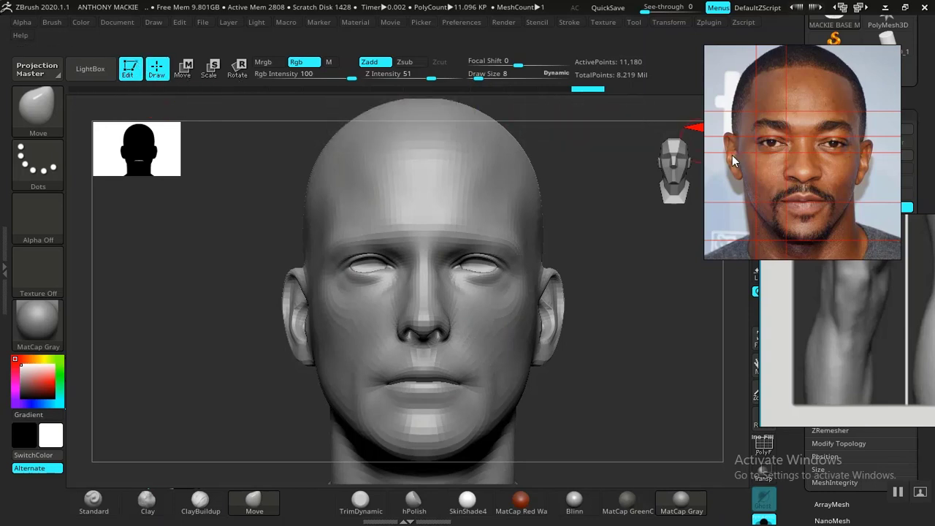
pyautogui.moveTo(817, 142); pyautogui.dragTo(749, 130)
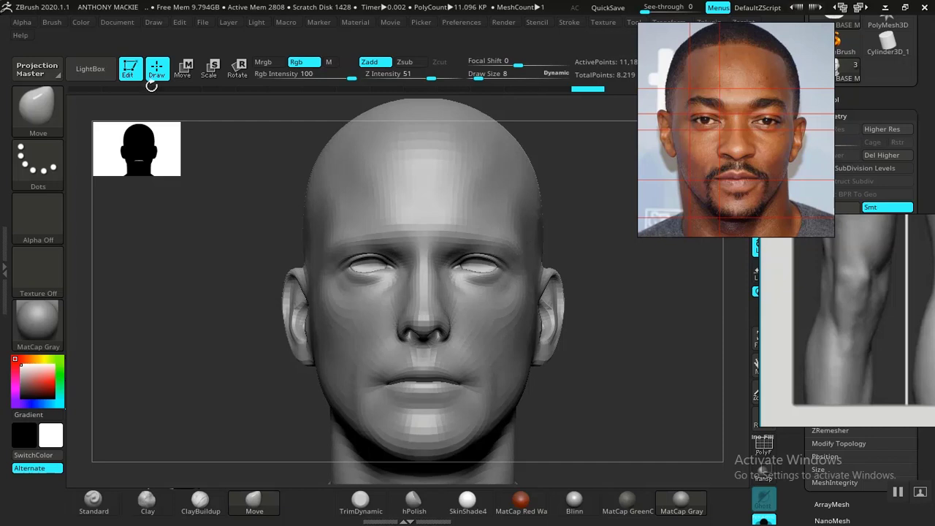
# - Store the current front view of the head as a camera named FRONT CAM
pyautogui.click(119, 23)
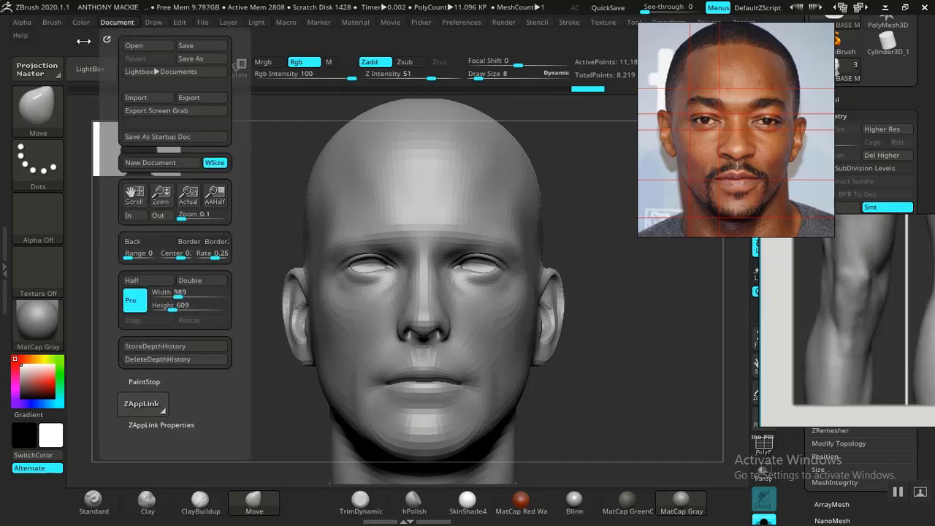
pyautogui.click(152, 22)
pyautogui.scroll(-5, 150, 259)
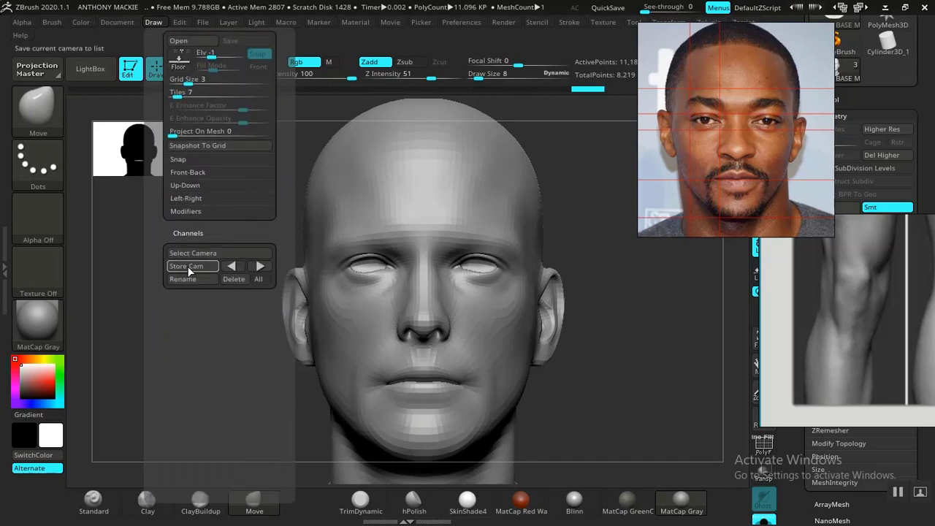
pyautogui.click(189, 269)
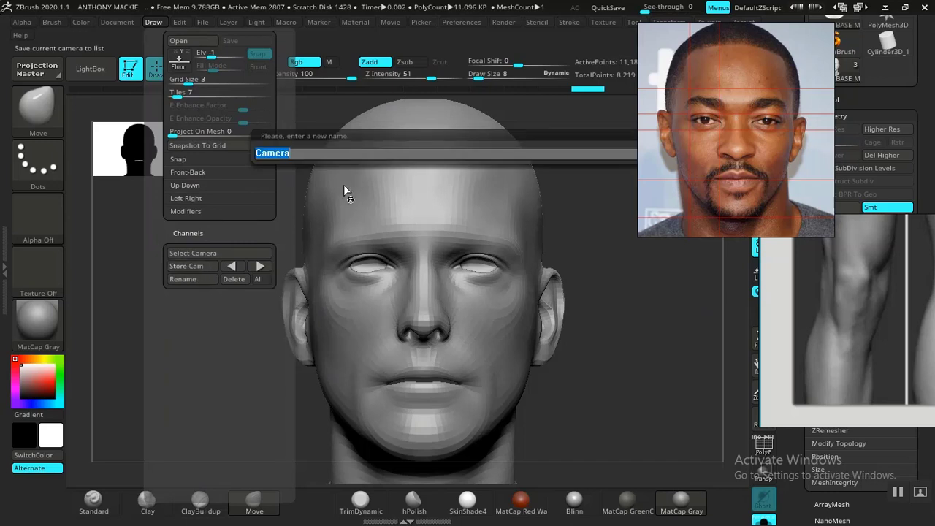
pyautogui.write('FRONT CAM')
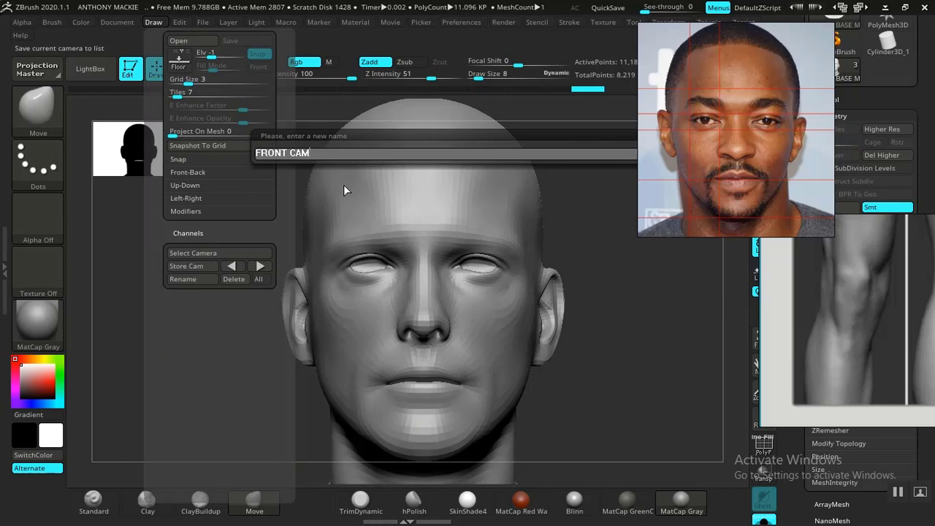
pyautogui.press('Return')
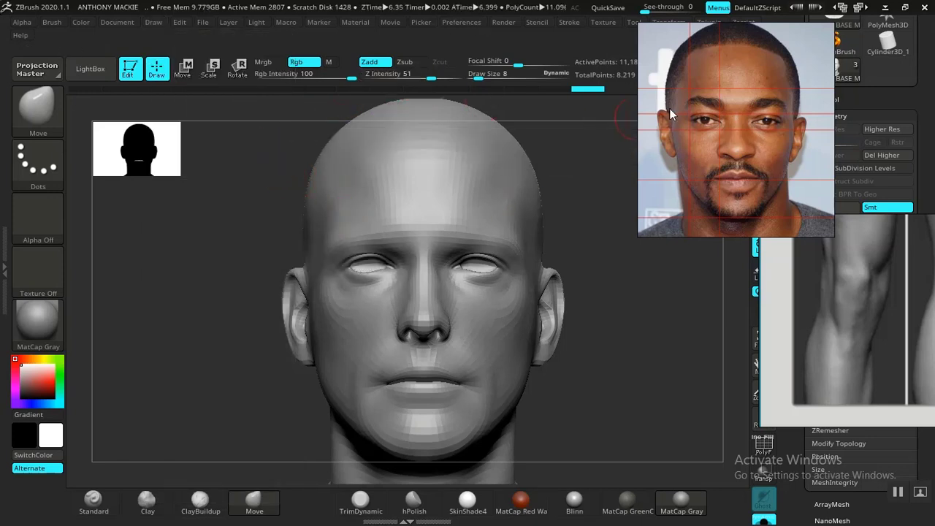
# - Move the floating photo reference clear of the canvas and save the Spotlight overlay as ZFRONT CAM in the ANTHONY MACKIE folder
pyautogui.moveTo(716, 124); pyautogui.dragTo(809, 127)
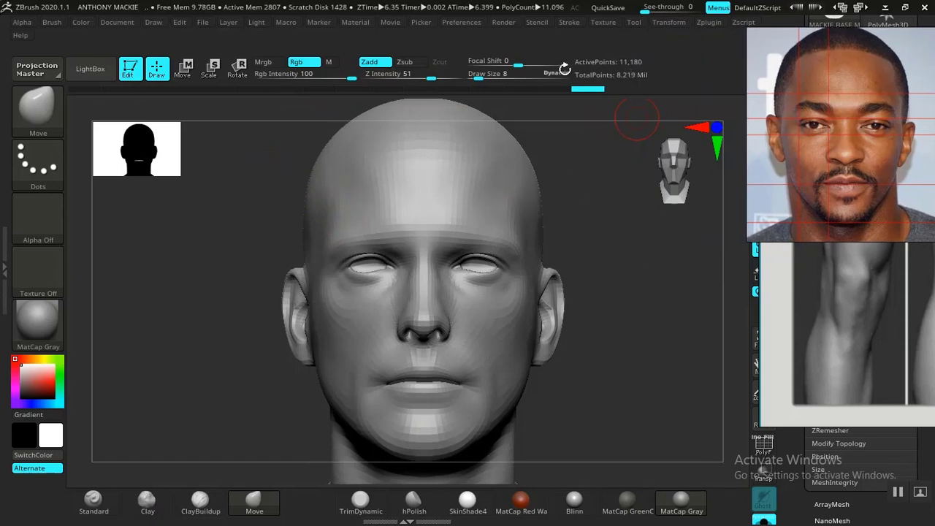
pyautogui.hotkey('shift', 'z')
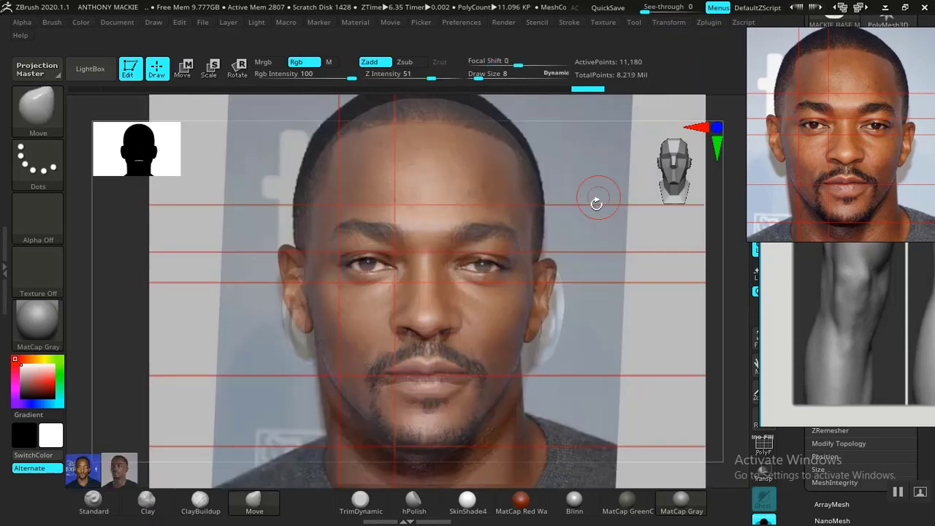
pyautogui.click(604, 22)
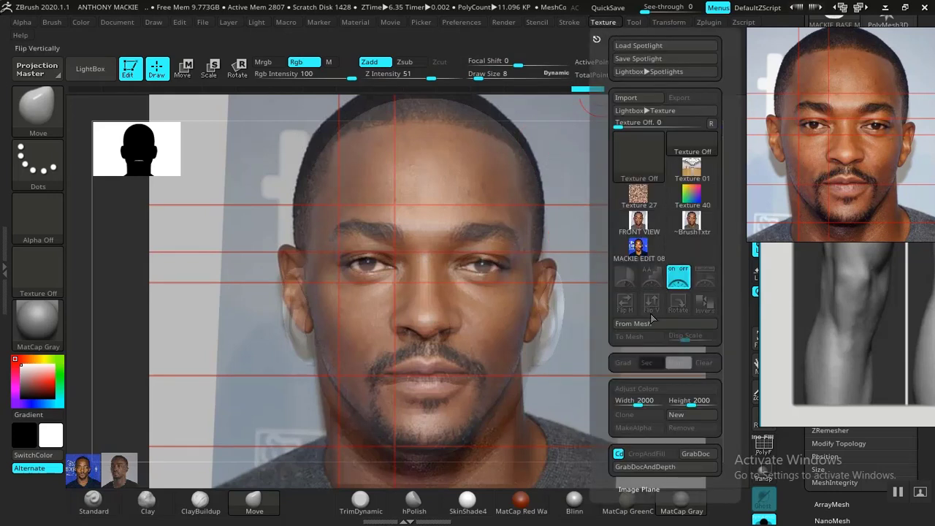
pyautogui.moveTo(599, 393)
pyautogui.mouseDown()
pyautogui.moveTo(599, 382)
pyautogui.moveTo(599, 393)
pyautogui.mouseUp()
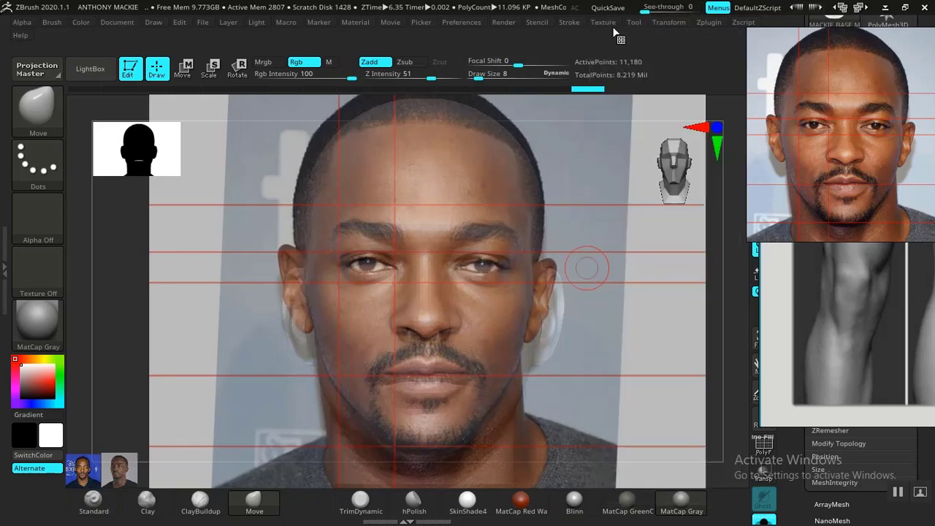
pyautogui.click(604, 23)
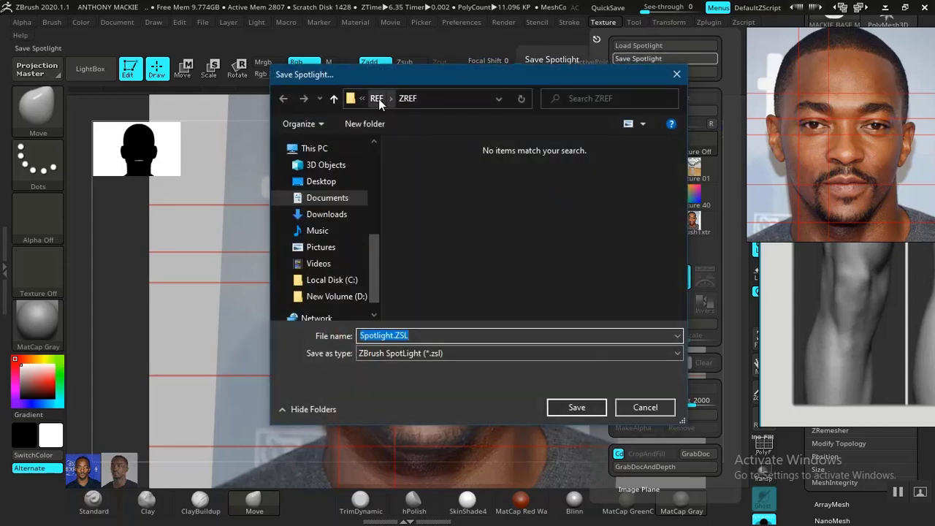
pyautogui.click(378, 98)
pyautogui.click(397, 100)
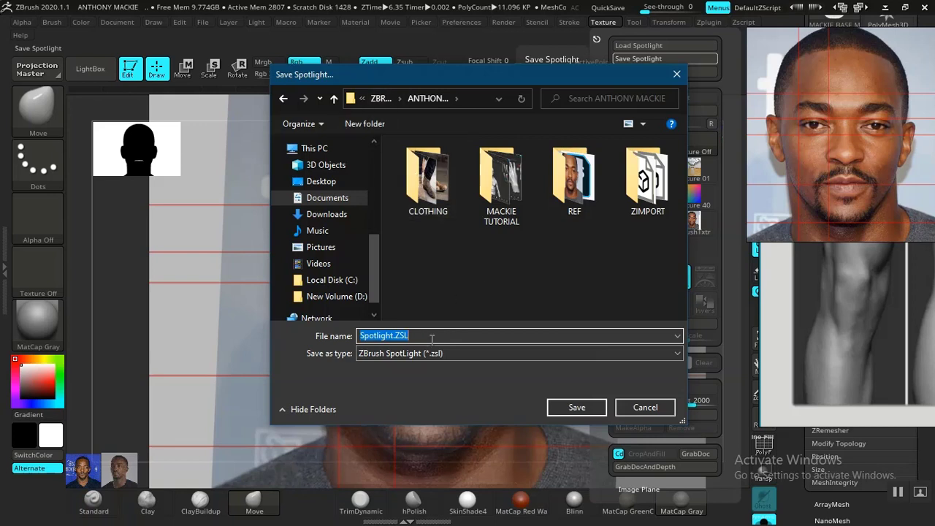
pyautogui.write('Z')
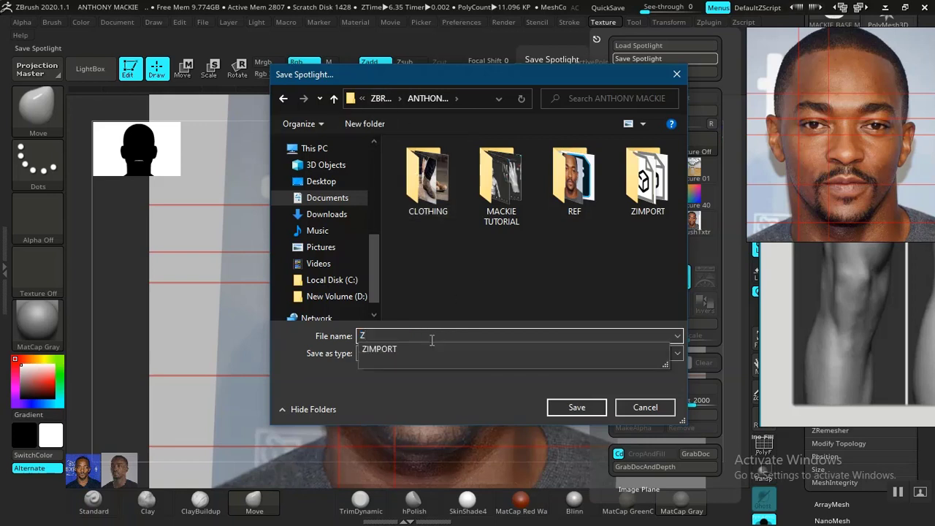
pyautogui.write('FRONT CAM')
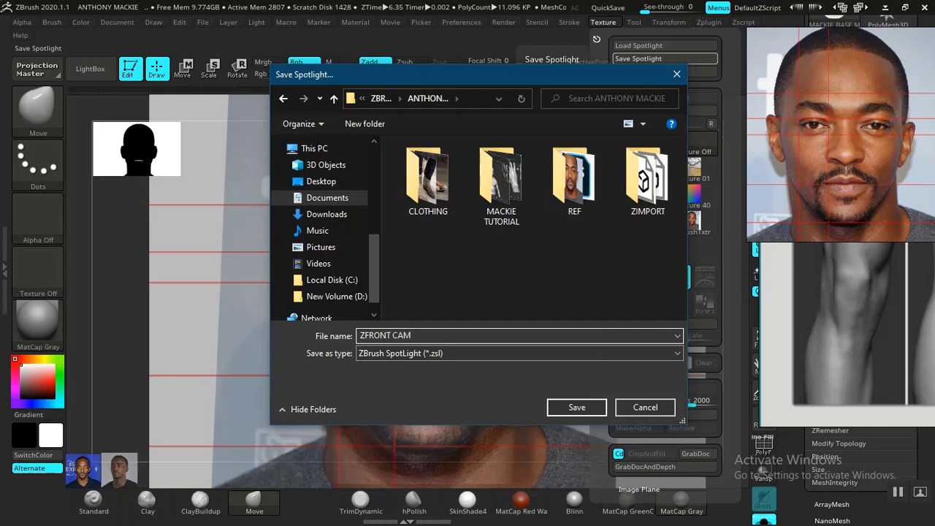
pyautogui.press('Return')
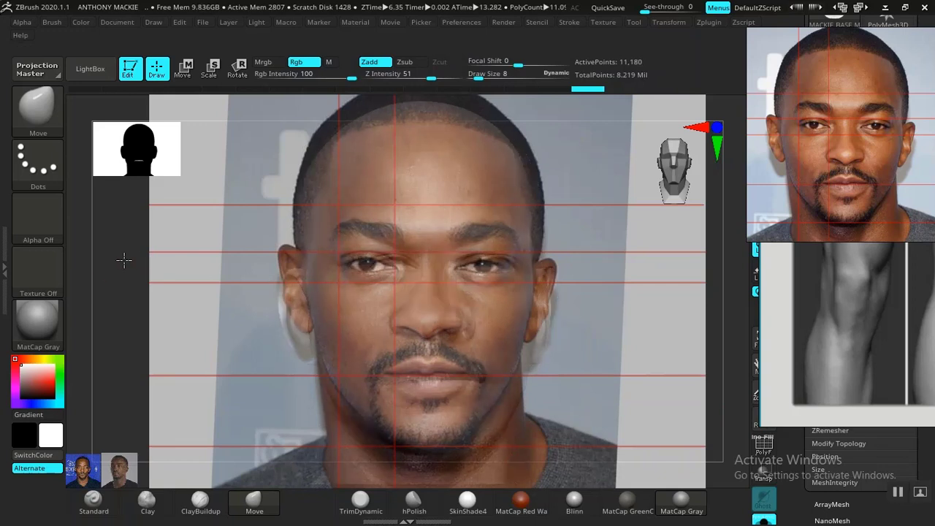
# - Hide the photo overlay and move both floating references to the opposite side of the canvas, clear of the Tool palette
pyautogui.hotkey('shift', 'z')
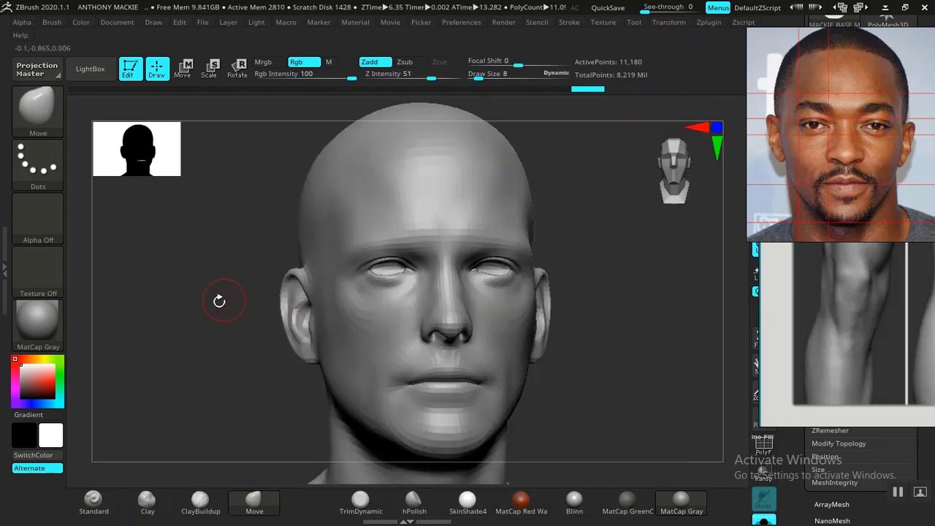
pyautogui.moveTo(220, 299)
pyautogui.mouseDown()
pyautogui.moveTo(240, 298)
pyautogui.moveTo(203, 295)
pyautogui.moveTo(195, 321)
pyautogui.moveTo(227, 305)
pyautogui.moveTo(213, 304)
pyautogui.moveTo(234, 261)
pyautogui.mouseUp()
pyautogui.moveTo(823, 142); pyautogui.dragTo(132, 142)
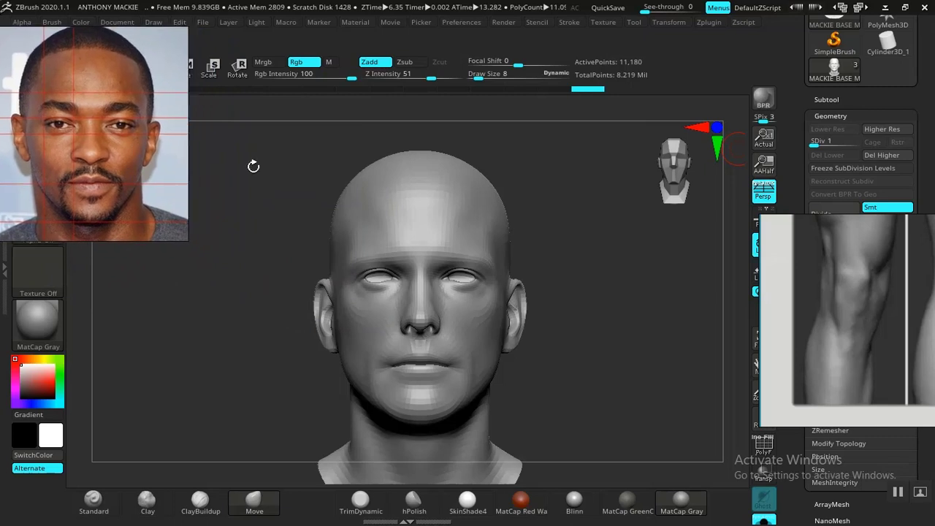
pyautogui.moveTo(788, 251); pyautogui.dragTo(110, 323)
pyautogui.moveTo(177, 320); pyautogui.dragTo(123, 313)
pyautogui.moveTo(612, 290); pyautogui.dragTo(740, 193)
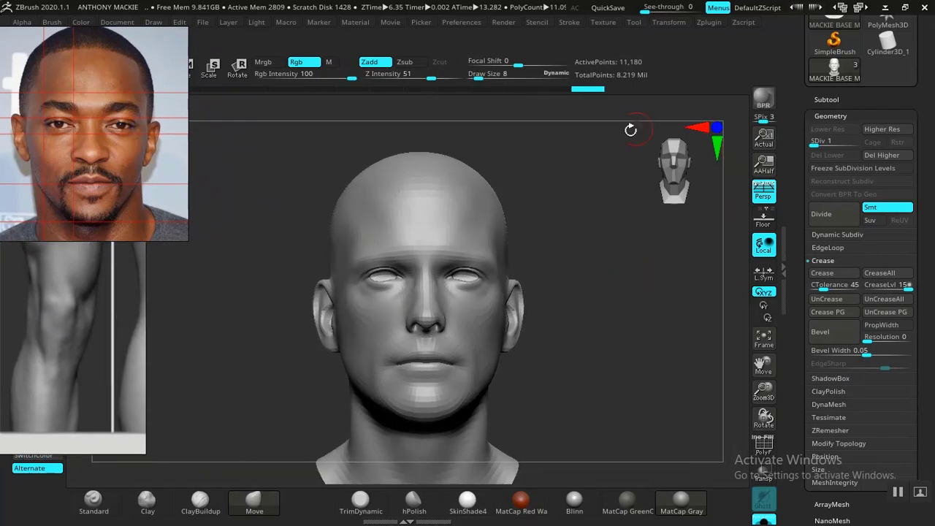
# - Dock the Draw palette above the Tool palette and restore the FRONT CAM view
pyautogui.moveTo(792, 128); pyautogui.dragTo(791, 299)
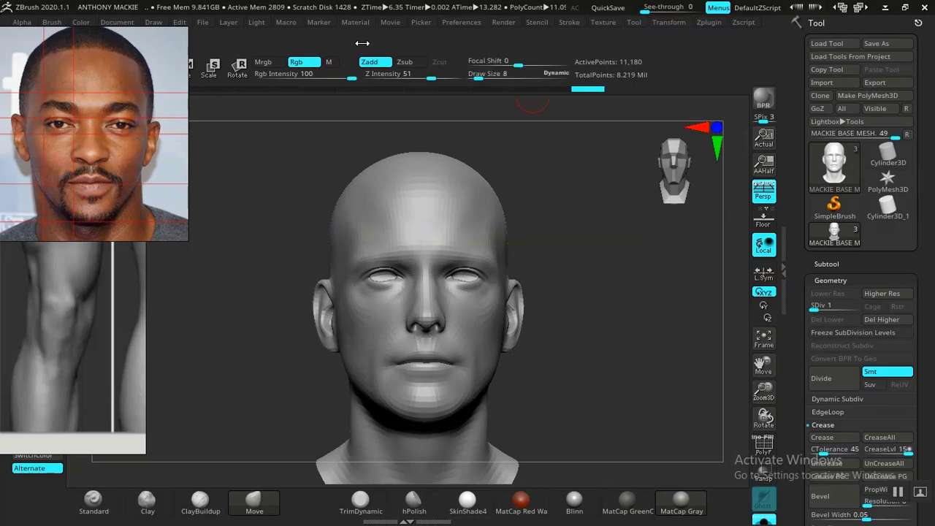
pyautogui.click(152, 22)
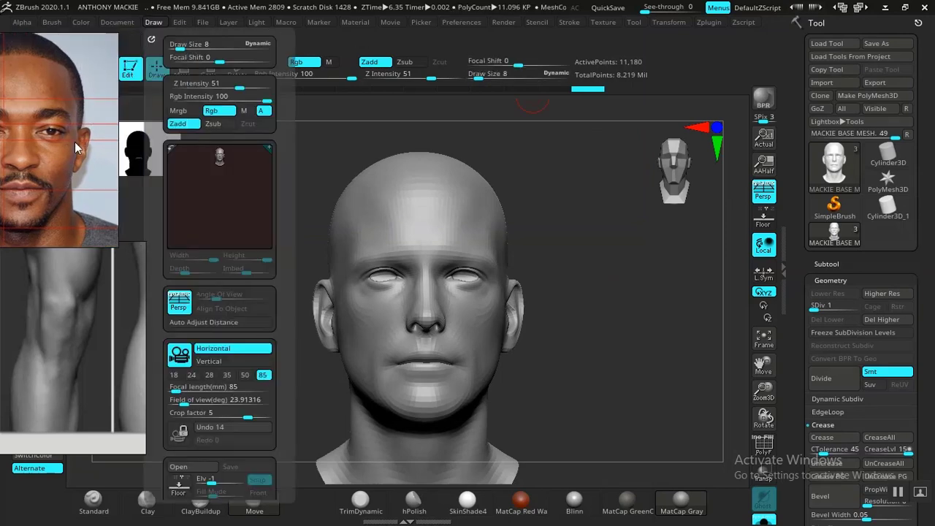
pyautogui.click(152, 39)
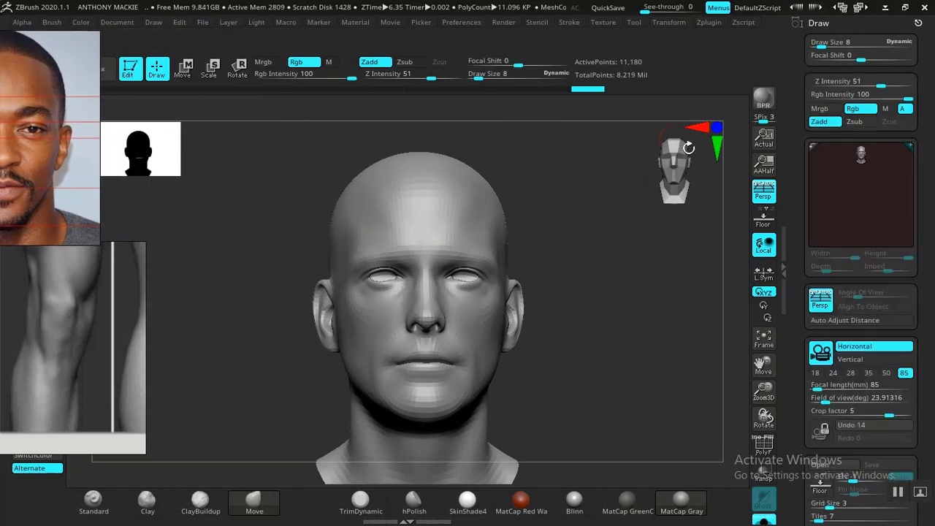
pyautogui.moveTo(795, 281); pyautogui.dragTo(804, 116)
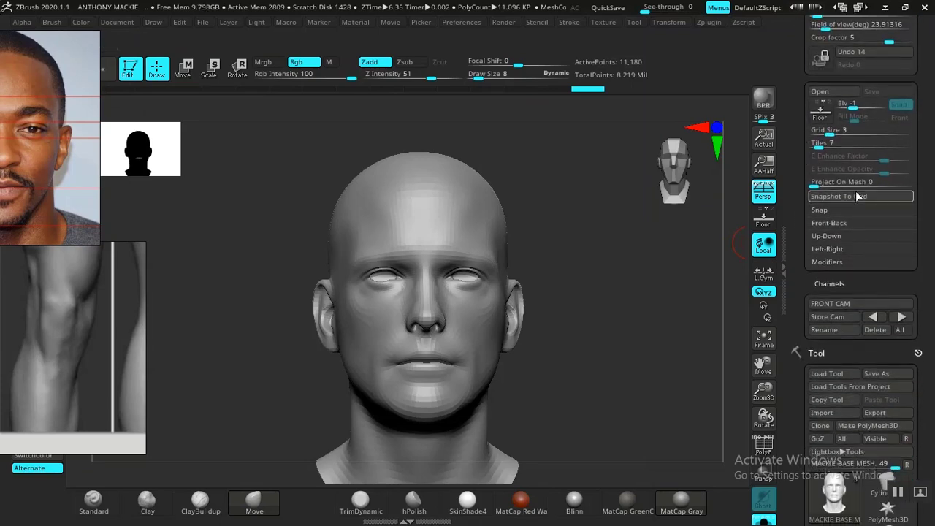
pyautogui.click(902, 318)
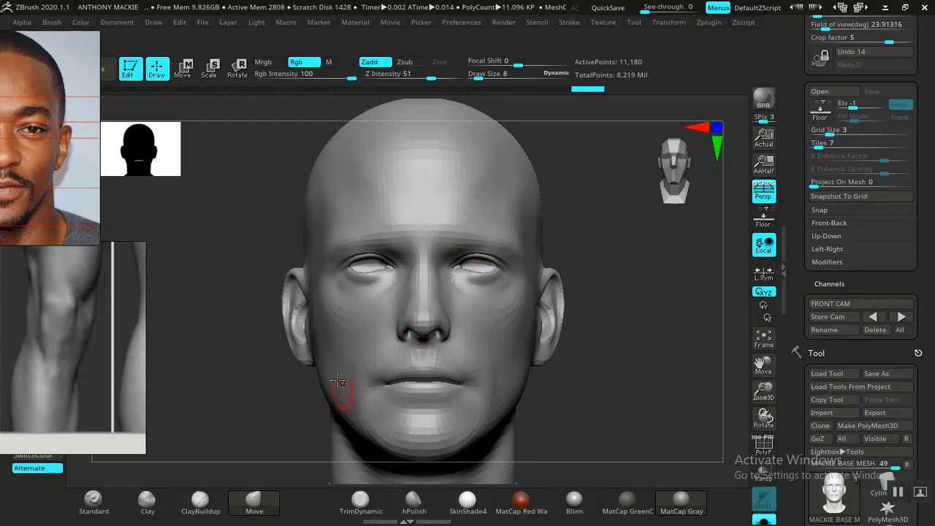
# - Show the photo overlay and replace the shelf brushes Move with Move Topological and TrimDynamic with DamStandard
pyautogui.hotkey('shift', 'z')
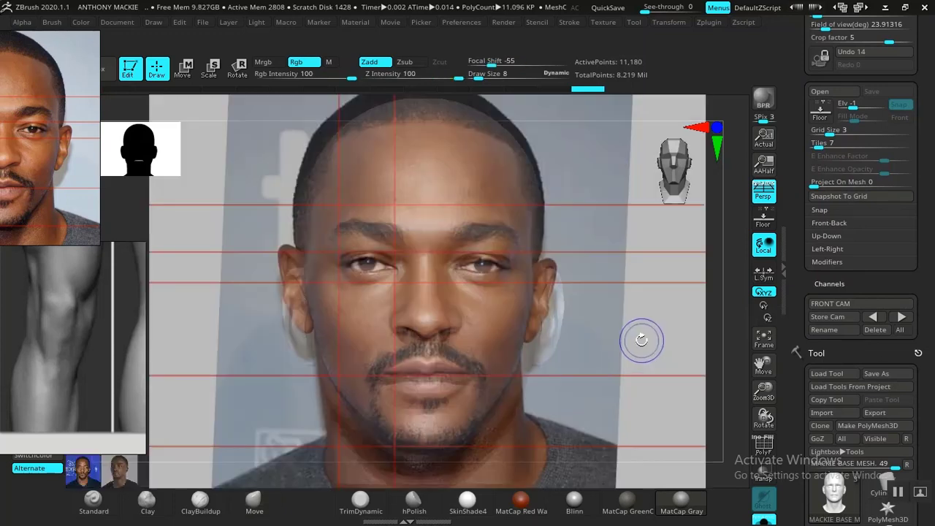
pyautogui.click(253, 503)
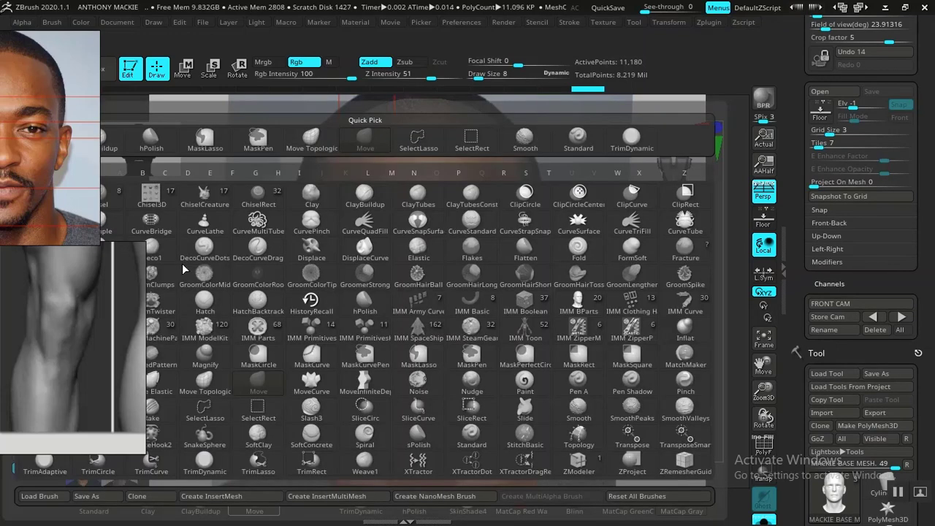
pyautogui.click(206, 389)
pyautogui.click(359, 507)
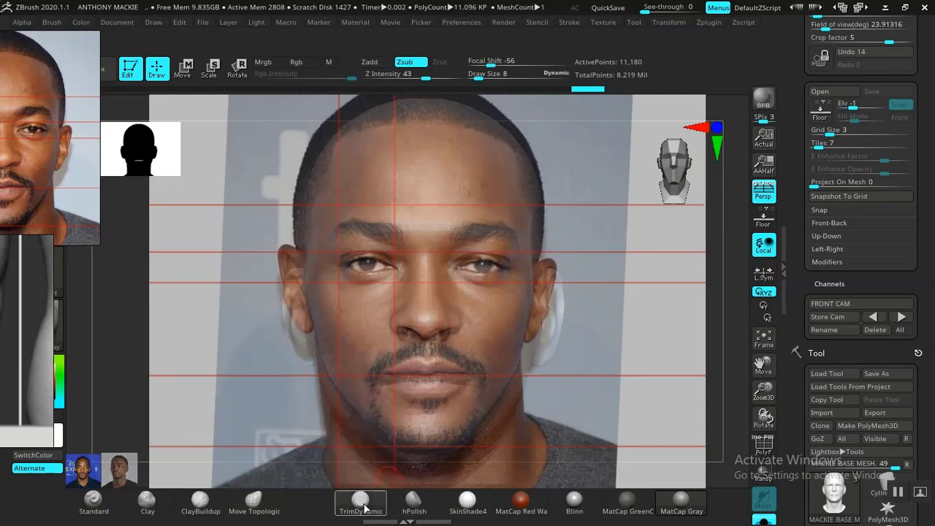
pyautogui.click(360, 503)
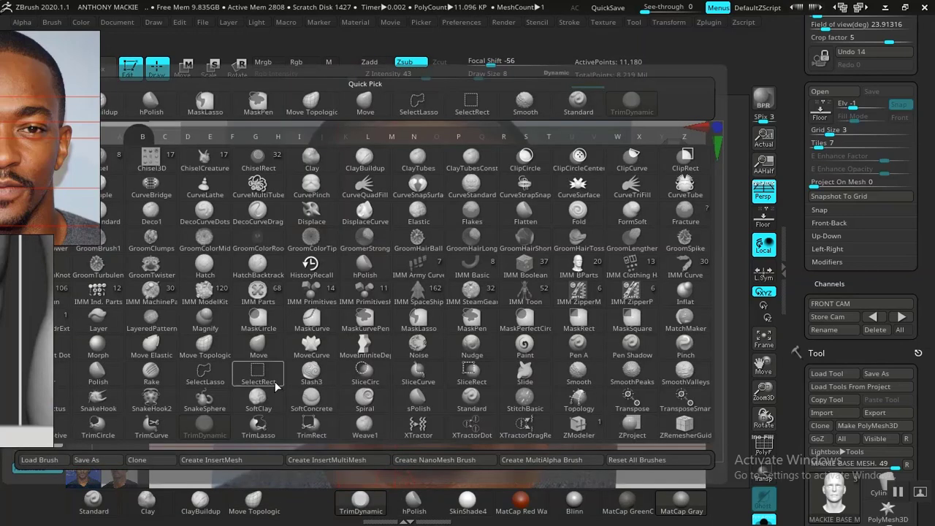
pyautogui.click(106, 218)
# - Rearrange the floating leg and face references so the whole face photo is visible beside the head
pyautogui.moveTo(20, 335); pyautogui.dragTo(75, 385)
pyautogui.moveTo(80, 340); pyautogui.dragTo(76, 363)
pyautogui.moveTo(66, 201); pyautogui.dragTo(175, 238)
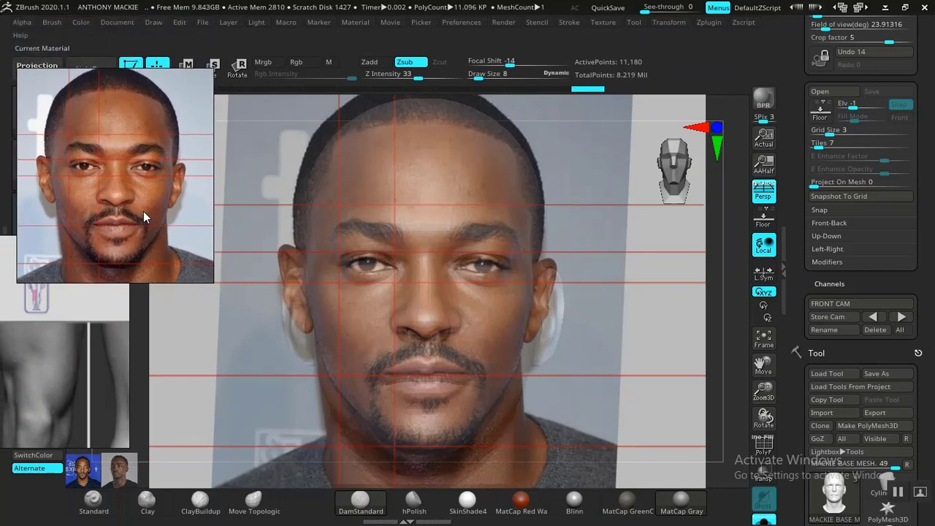
pyautogui.moveTo(144, 211); pyautogui.dragTo(131, 200)
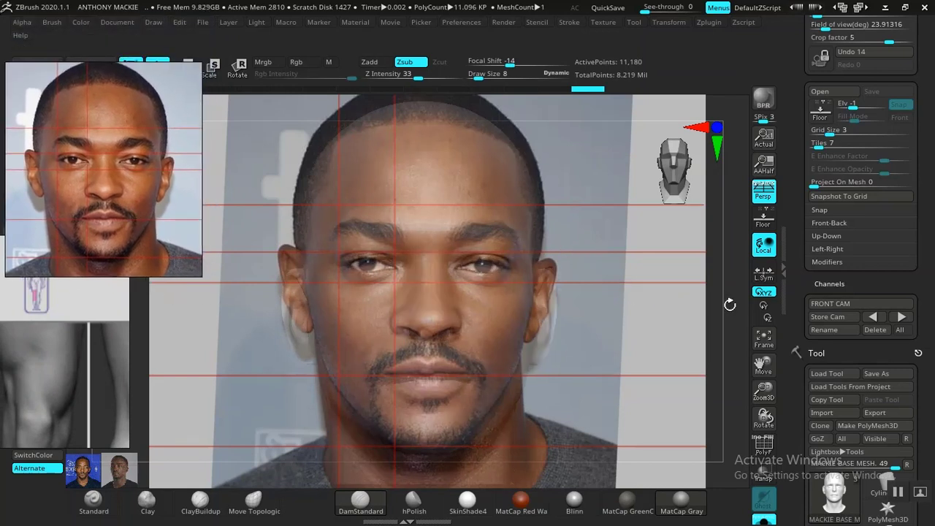
# - Hide the photo overlay and return the head to the stored FRONT CAM view
pyautogui.press('shift')
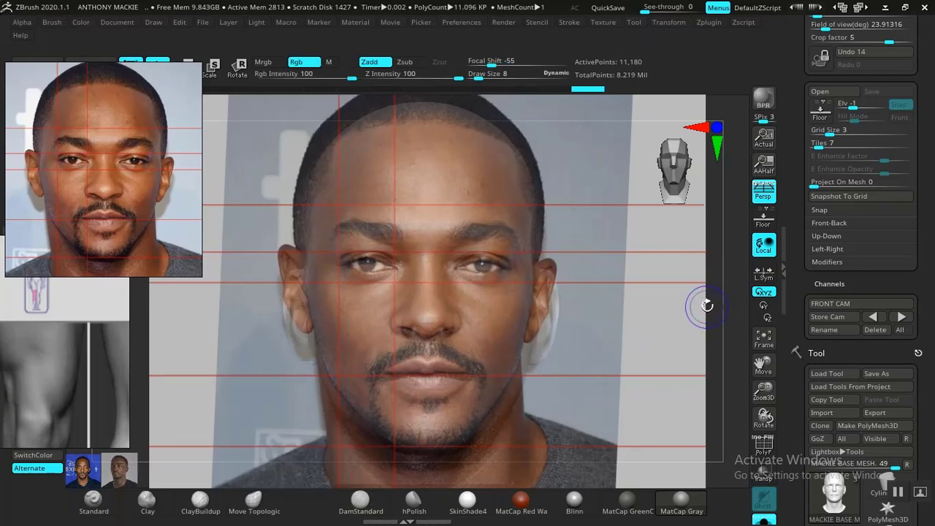
pyautogui.hotkey('shift', 'z')
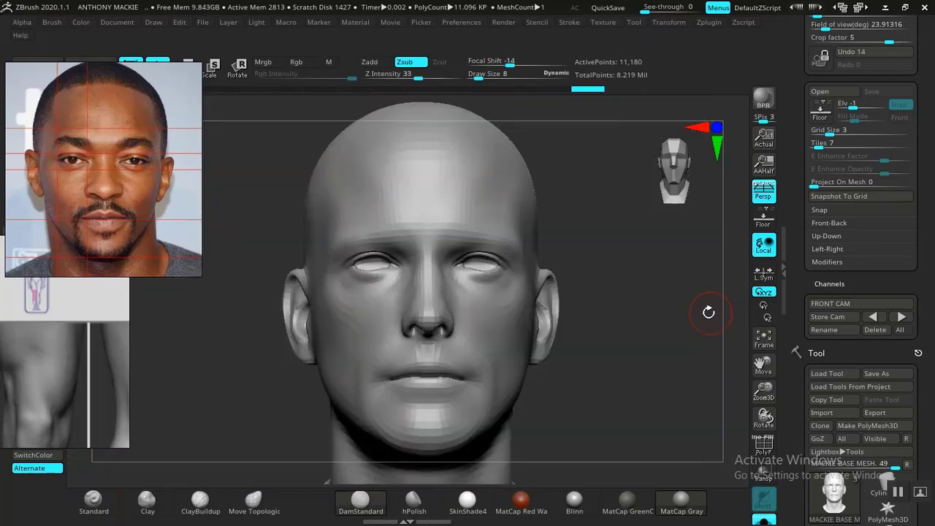
pyautogui.click(900, 317)
# - Select the Move Topological brush with draw size 29 and compare the head with the photo overlay, hiding it again
pyautogui.click(253, 502)
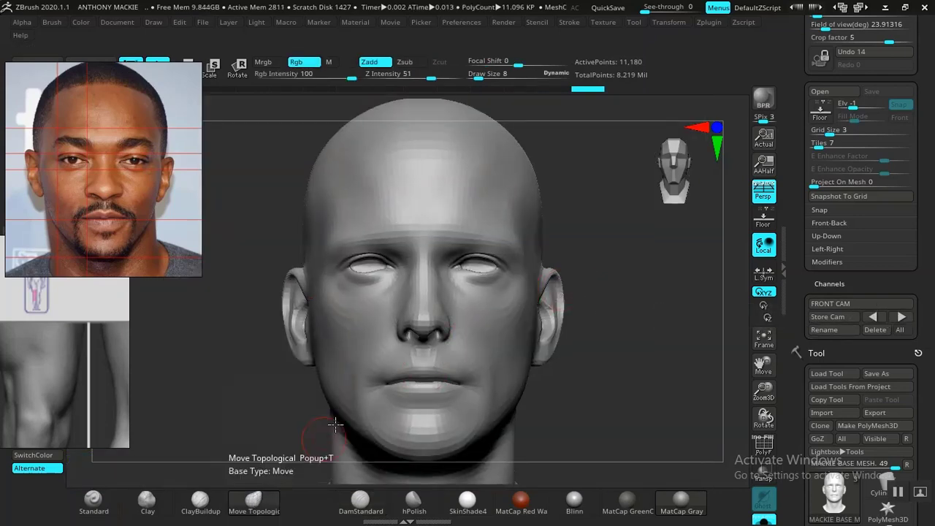
pyautogui.press('space')
pyautogui.moveTo(426, 210); pyautogui.dragTo(443, 208)
pyautogui.hotkey('shift', 'z')
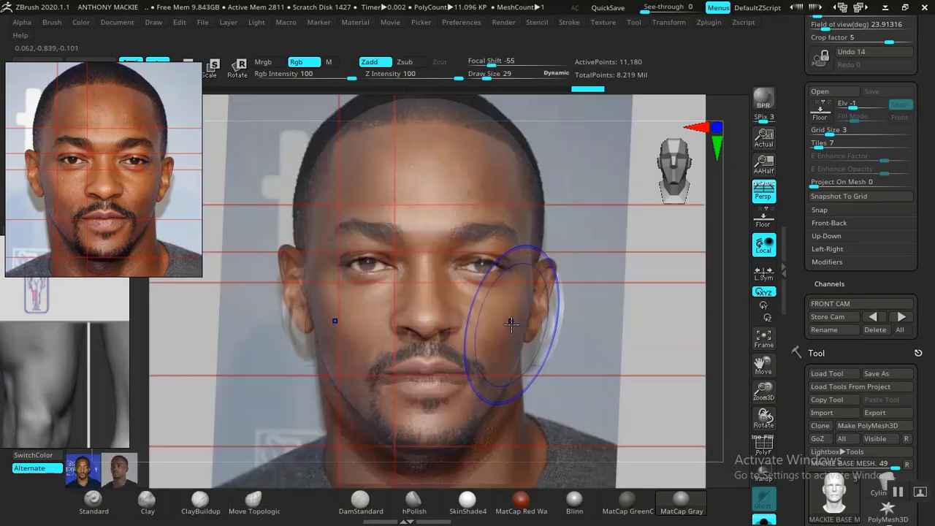
pyautogui.hotkey('shift', 'z')
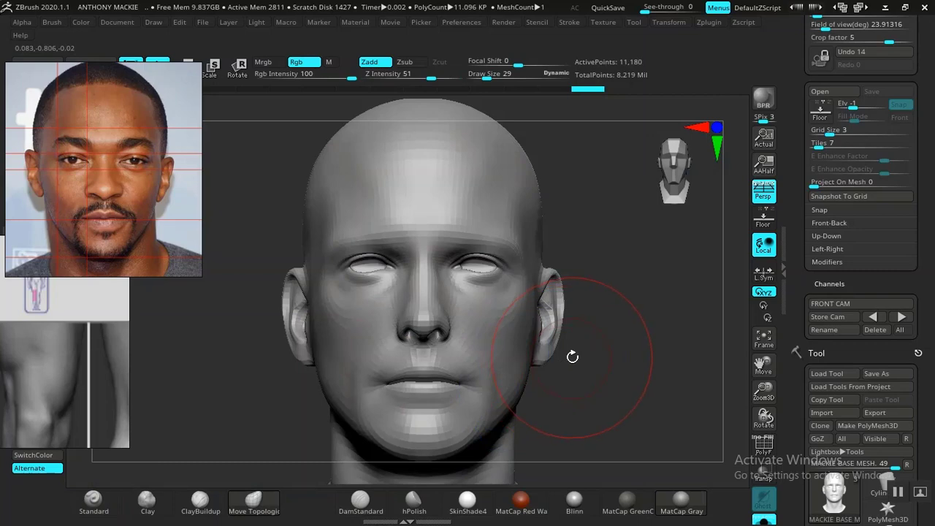
# - Set the draw size to 11 and mask the head topologically, leaving only the lower lip and chin unmasked
pyautogui.moveTo(623, 364)
pyautogui.mouseDown()
pyautogui.moveTo(649, 361)
pyautogui.moveTo(604, 307)
pyautogui.moveTo(638, 429)
pyautogui.moveTo(712, 351)
pyautogui.moveTo(643, 315)
pyautogui.moveTo(641, 303)
pyautogui.mouseUp()
pyautogui.press('space')
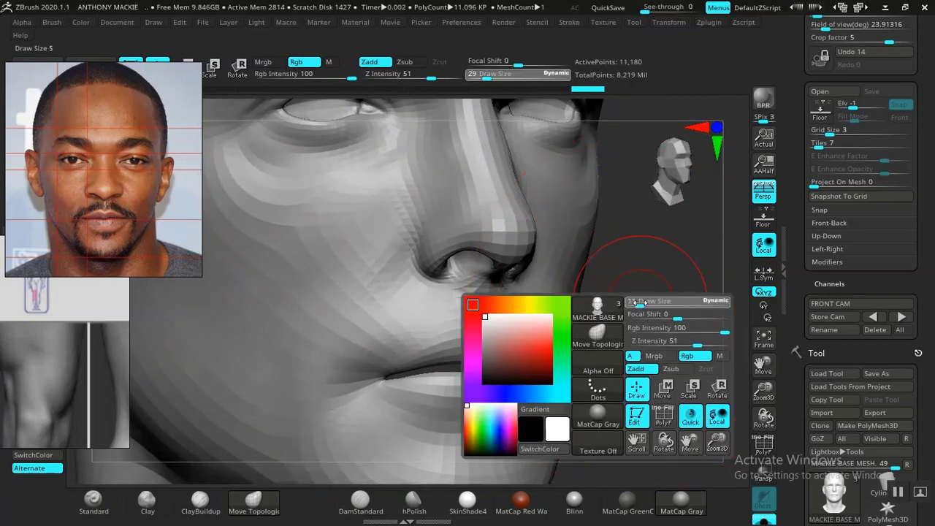
pyautogui.moveTo(661, 346)
pyautogui.keyDown('alt'); pyautogui.mouseDown()
pyautogui.moveTo(648, 332)
pyautogui.moveTo(654, 355)
pyautogui.moveTo(595, 351)
pyautogui.moveTo(622, 359)
pyautogui.moveTo(610, 332)
pyautogui.mouseUp(); pyautogui.keyUp('alt')
pyautogui.press('w')
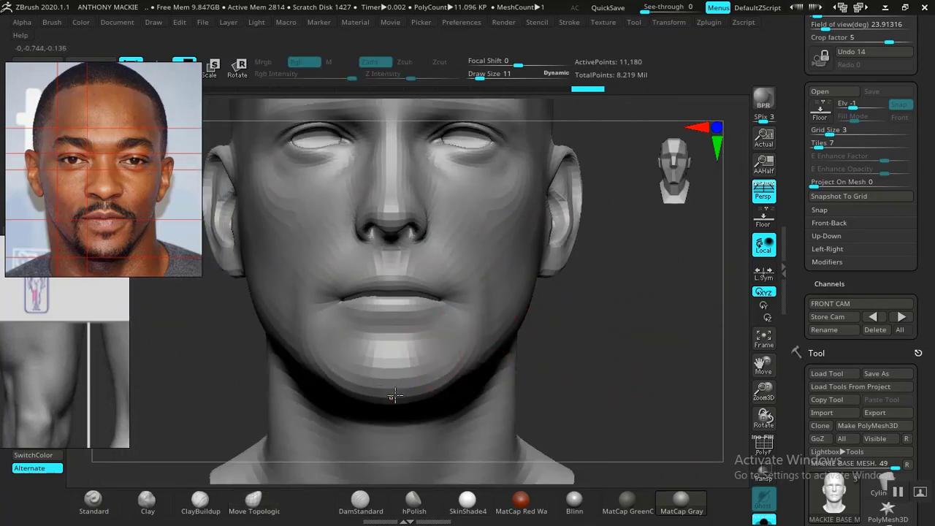
pyautogui.keyDown('ctrl'); pyautogui.moveTo(395, 396); pyautogui.dragTo(523, 247); pyautogui.keyUp('ctrl')
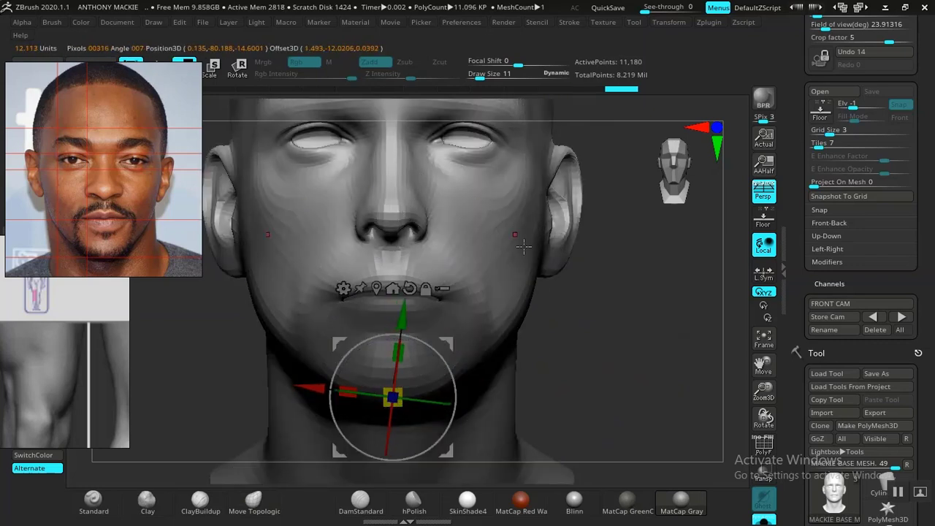
pyautogui.moveTo(618, 339); pyautogui.dragTo(660, 341)
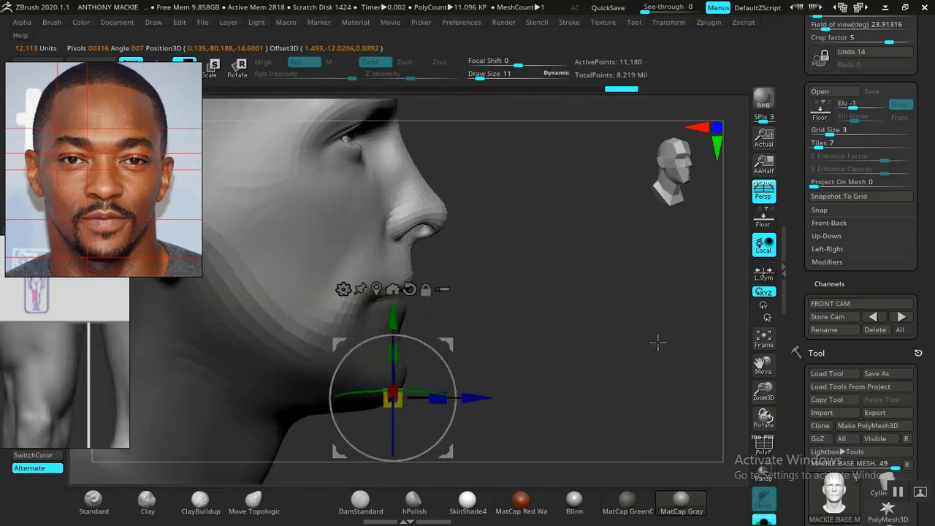
pyautogui.moveTo(562, 313); pyautogui.dragTo(515, 253)
pyautogui.moveTo(596, 313)
pyautogui.mouseDown()
pyautogui.moveTo(614, 336)
pyautogui.moveTo(674, 332)
pyautogui.moveTo(666, 328)
pyautogui.mouseUp()
pyautogui.press('q')
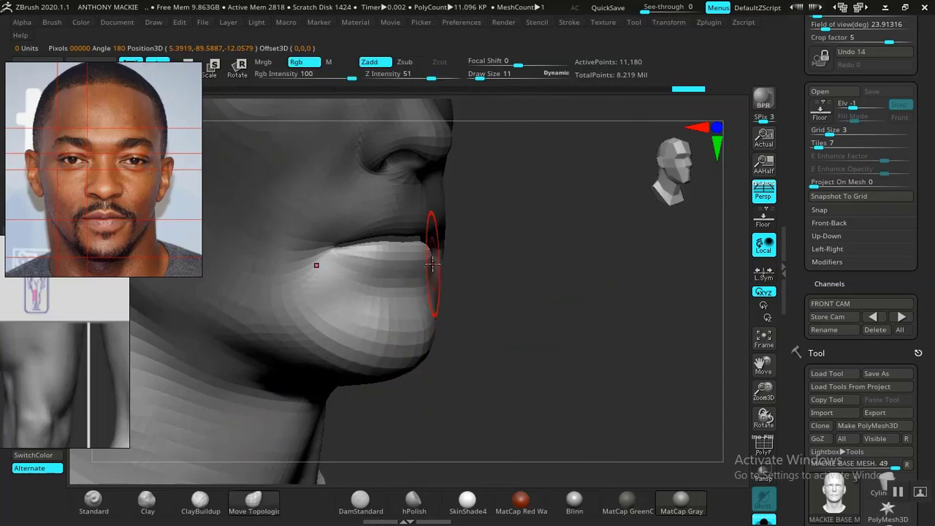
# - Pull the lower lip's corner up toward the upper lip using Move Topological, checking the mouth from several angles
pyautogui.moveTo(495, 264)
pyautogui.mouseDown()
pyautogui.moveTo(624, 324)
pyautogui.moveTo(643, 384)
pyautogui.mouseUp()
pyautogui.keyDown('alt'); pyautogui.moveTo(658, 323); pyautogui.dragTo(642, 387); pyautogui.keyUp('alt')
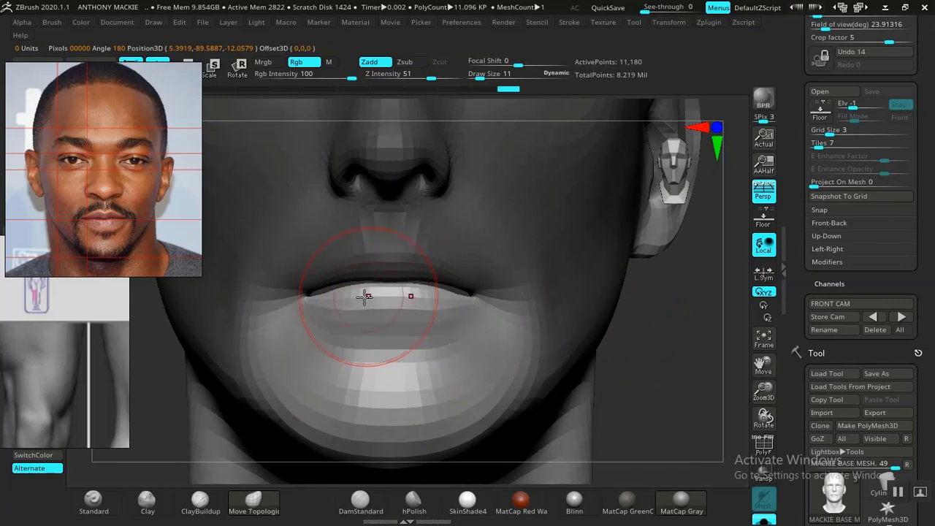
pyautogui.moveTo(312, 298); pyautogui.dragTo(313, 295)
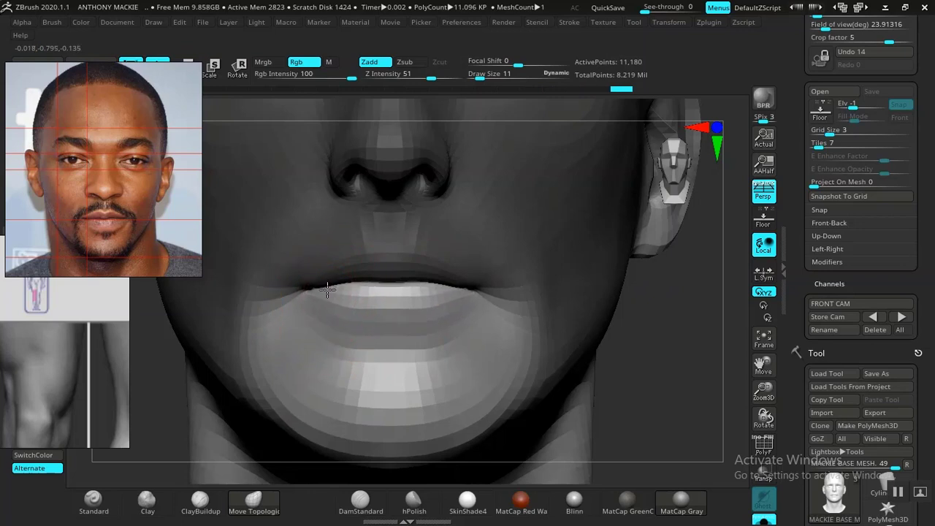
pyautogui.press('f')
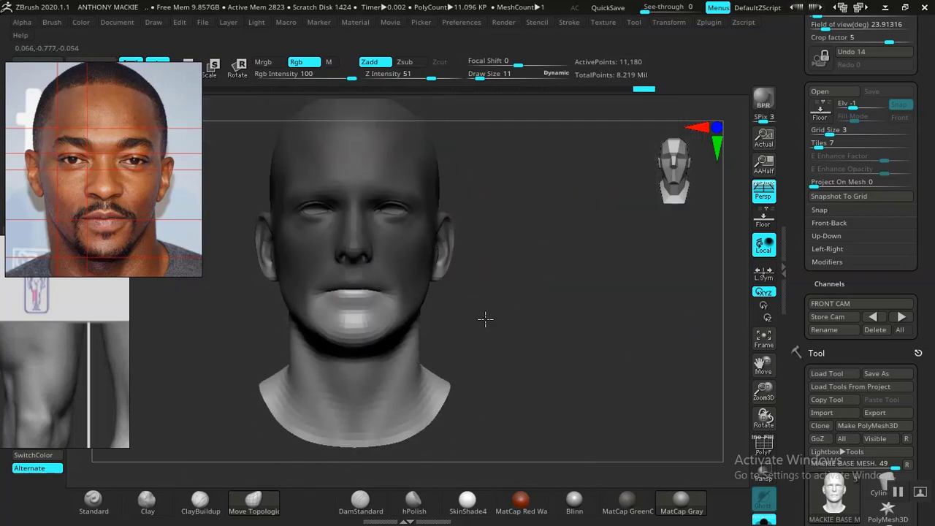
pyautogui.moveTo(486, 320); pyautogui.dragTo(544, 320)
pyautogui.keyDown('alt'); pyautogui.moveTo(499, 292); pyautogui.dragTo(581, 299); pyautogui.keyUp('alt')
pyautogui.moveTo(581, 299); pyautogui.dragTo(456, 331, button='right')
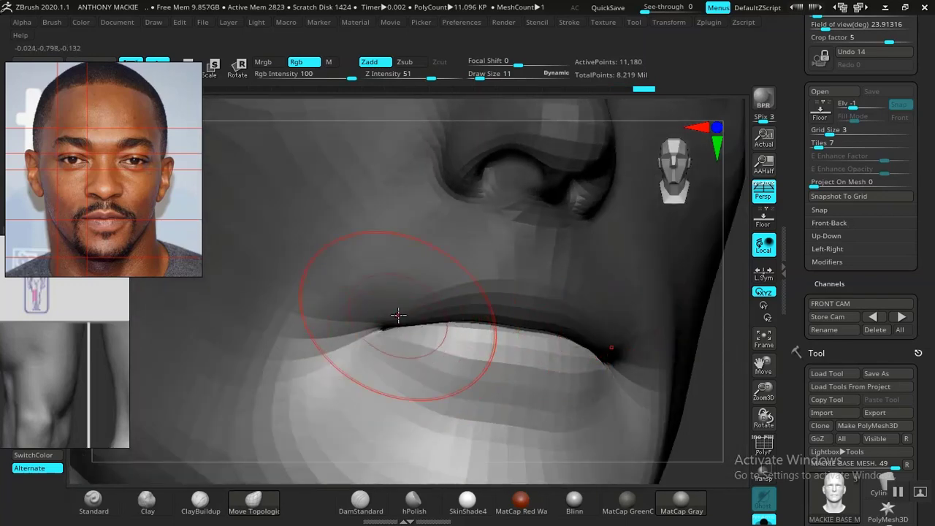
# - Reduce the draw size to 3 and nudge the lower lip into the mouth corner
pyautogui.press('space')
pyautogui.moveTo(396, 315); pyautogui.dragTo(392, 314)
pyautogui.keyDown('alt'); pyautogui.moveTo(710, 345); pyautogui.dragTo(686, 428); pyautogui.keyUp('alt')
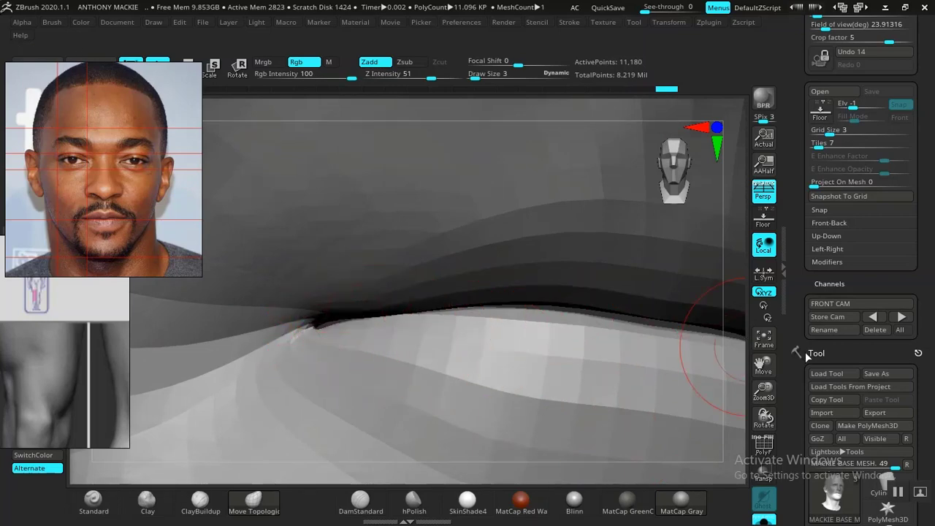
# - Grow the mask surrounding the lower lip and chin
pyautogui.moveTo(797, 381); pyautogui.dragTo(819, 184)
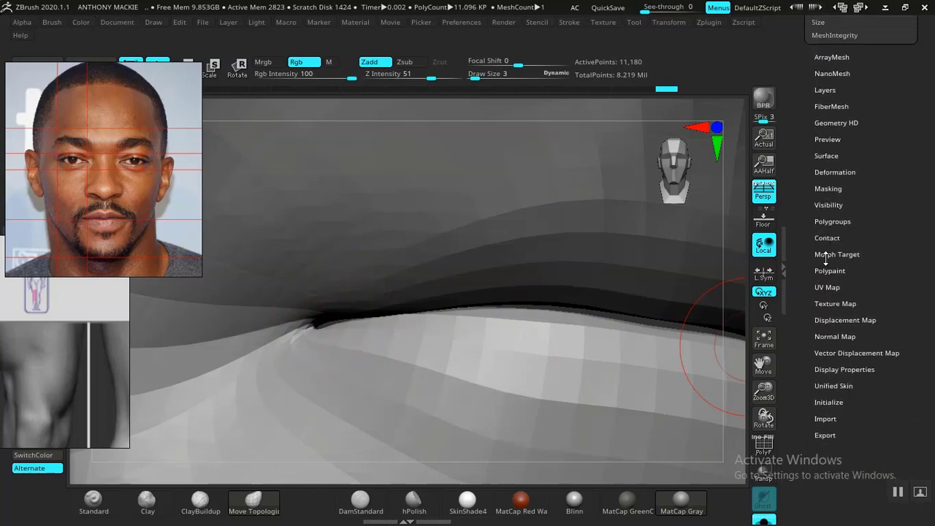
pyautogui.click(830, 187)
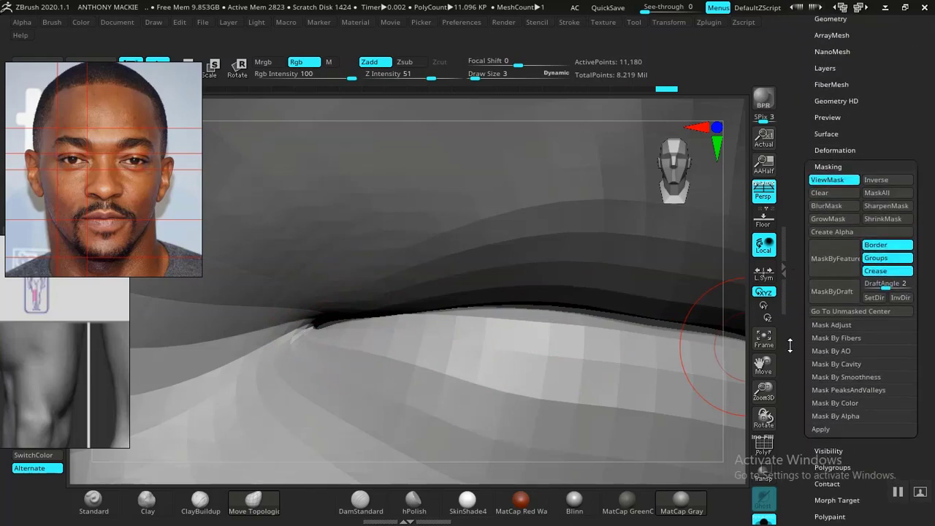
pyautogui.click(830, 212)
pyautogui.click(829, 212)
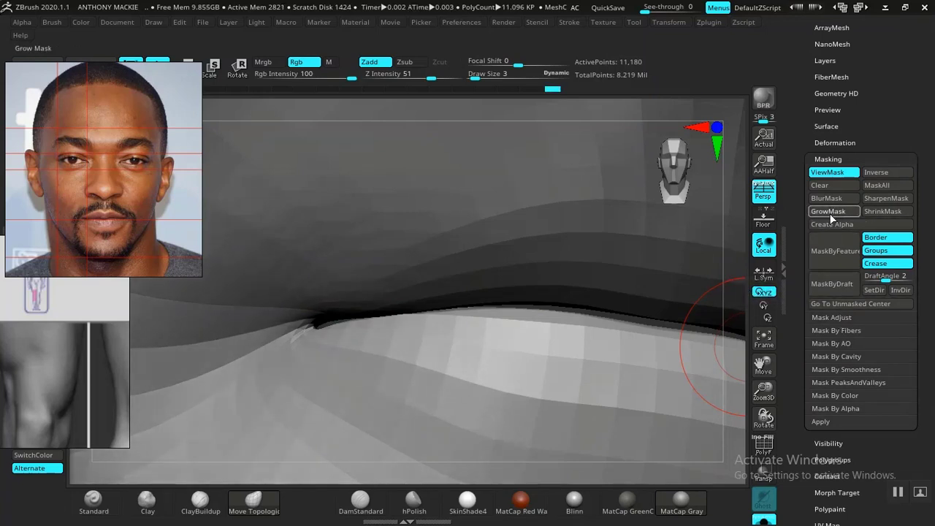
# - Refine the mouth corner at draw size 2 and shape the middle of the lower lip at draw size 6
pyautogui.press('space')
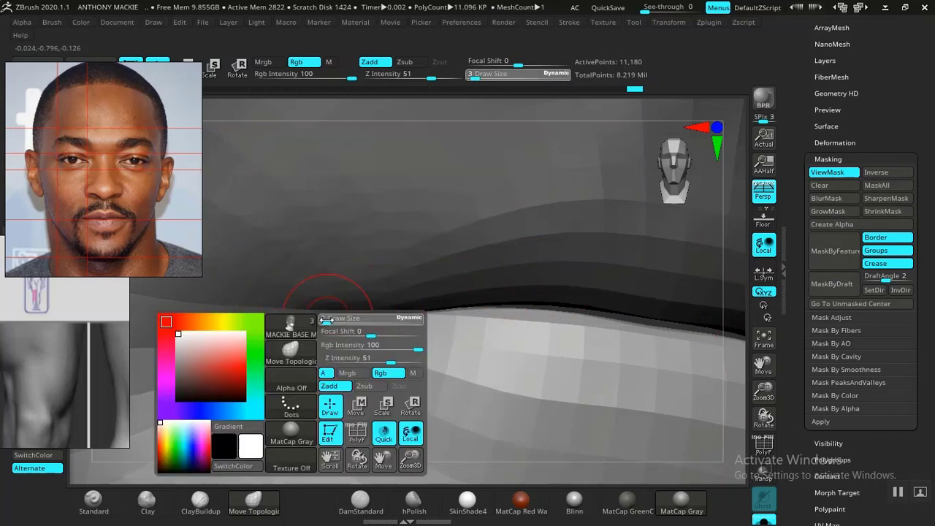
pyautogui.moveTo(325, 319)
pyautogui.mouseDown()
pyautogui.moveTo(313, 323)
pyautogui.moveTo(354, 329)
pyautogui.mouseUp()
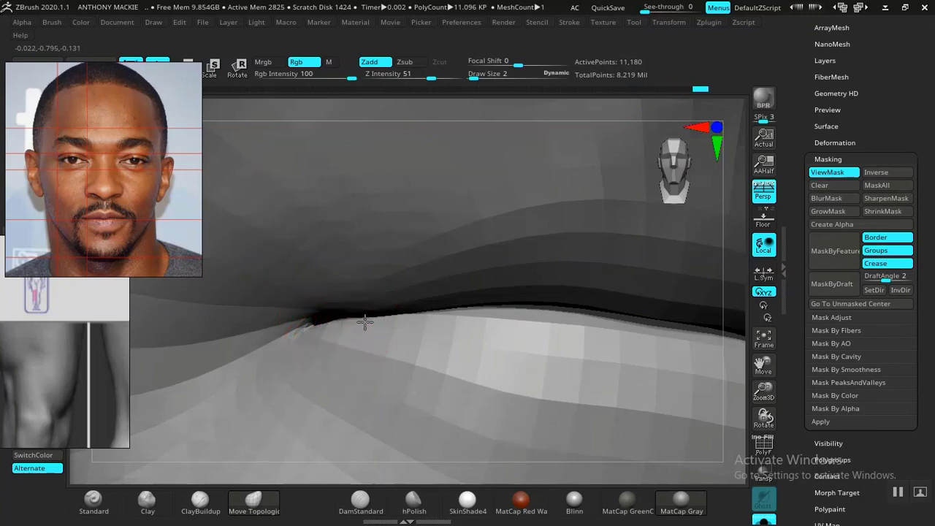
pyautogui.press('space')
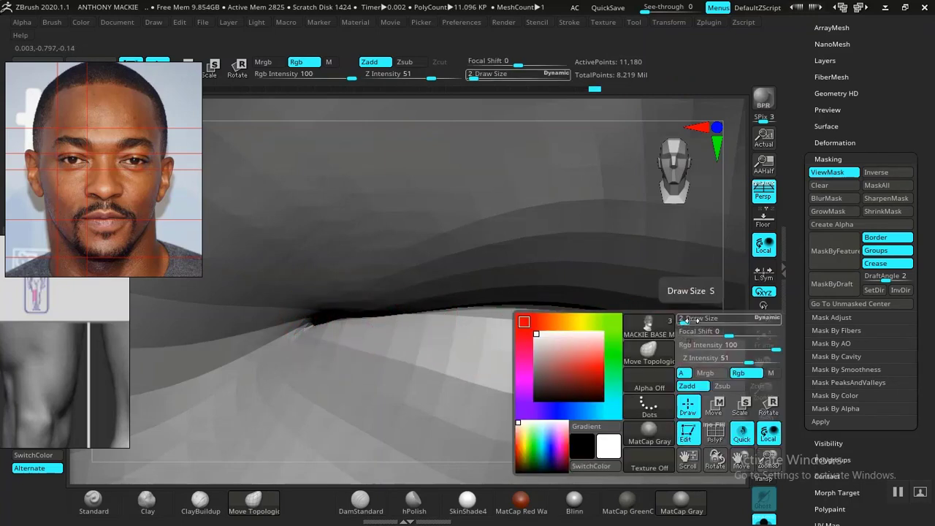
pyautogui.moveTo(693, 320); pyautogui.dragTo(701, 320)
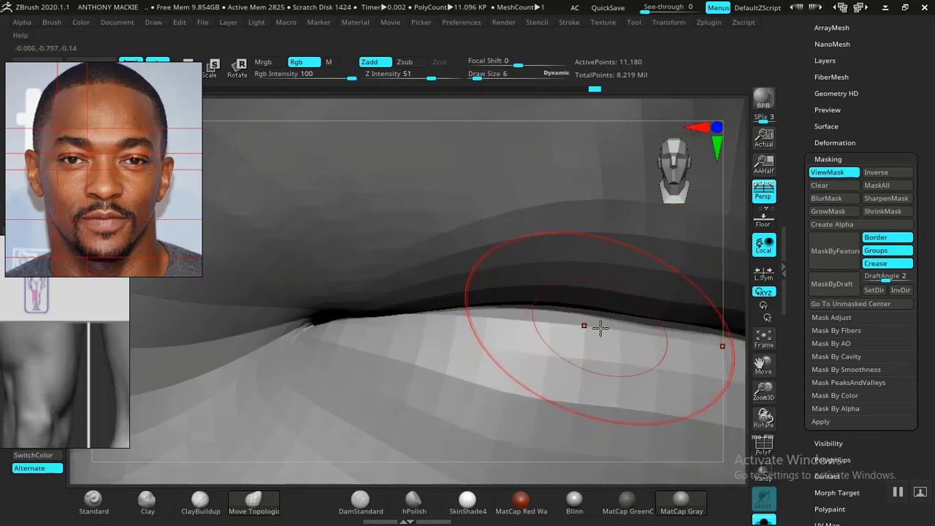
pyautogui.moveTo(600, 328)
pyautogui.mouseDown()
pyautogui.moveTo(609, 317)
pyautogui.moveTo(584, 320)
pyautogui.moveTo(591, 299)
pyautogui.moveTo(618, 376)
pyautogui.moveTo(623, 364)
pyautogui.mouseUp()
# - Hide the mask display and return the head to the stored FRONT CAM view
pyautogui.press('f')
pyautogui.hotkey('ctrl', 'h')
pyautogui.moveTo(629, 328)
pyautogui.keyDown('alt'); pyautogui.mouseDown()
pyautogui.moveTo(593, 335)
pyautogui.moveTo(690, 302)
pyautogui.mouseUp(); pyautogui.keyUp('alt')
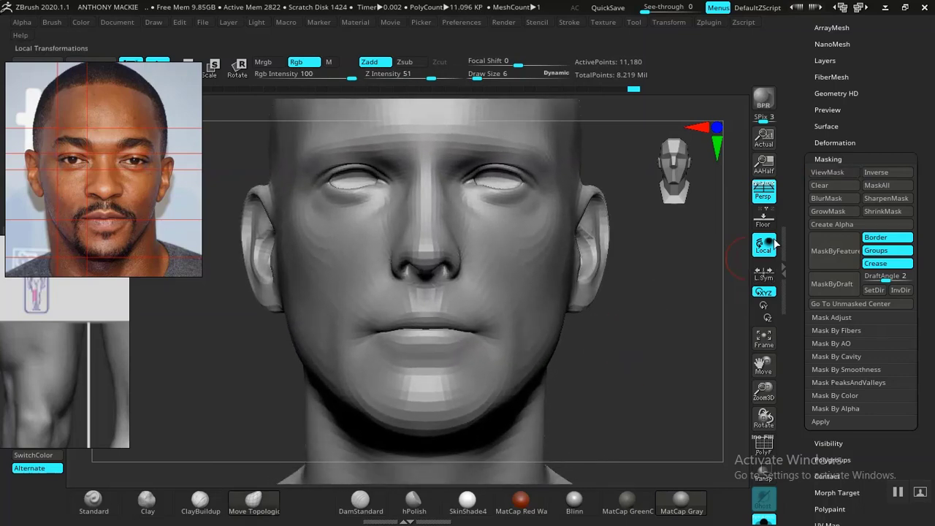
pyautogui.moveTo(791, 172); pyautogui.dragTo(782, 332)
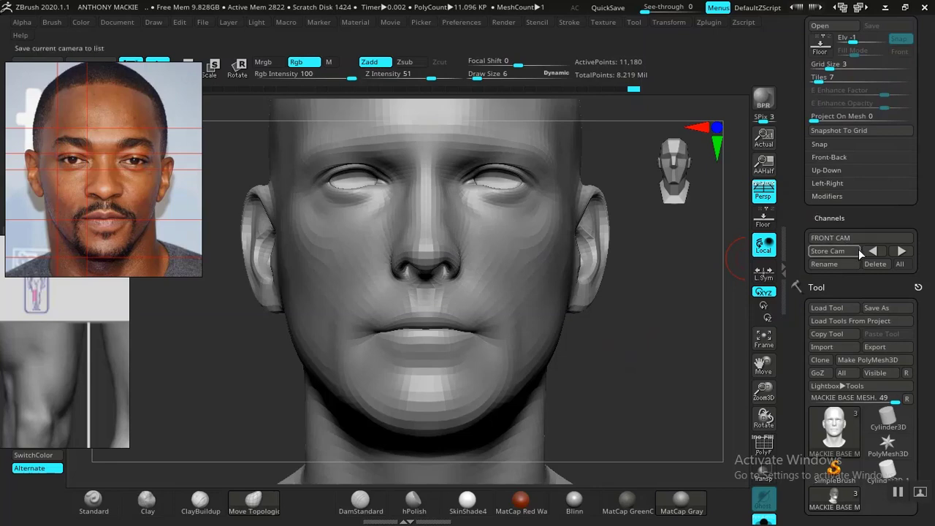
pyautogui.click(873, 251)
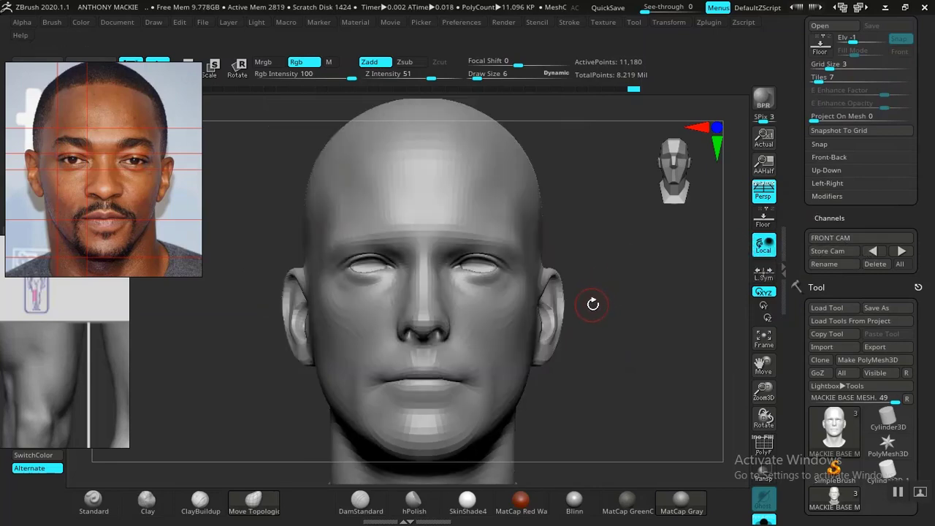
# - Set the draw size to 22 and adjust the mouth corners against the photo overlay, toggling it to compare
pyautogui.hotkey('shift', 'z')
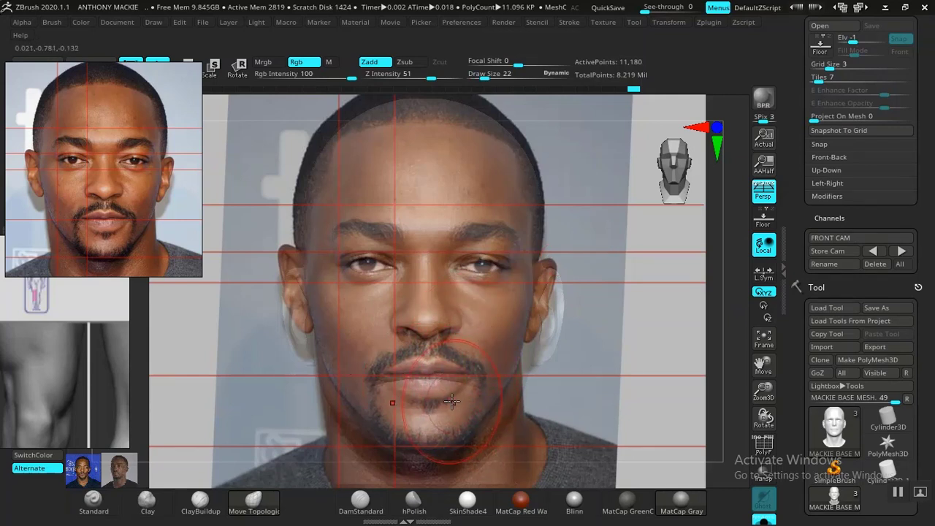
pyautogui.hotkey('shift', 'z')
pyautogui.hotkey('shift', 'z')
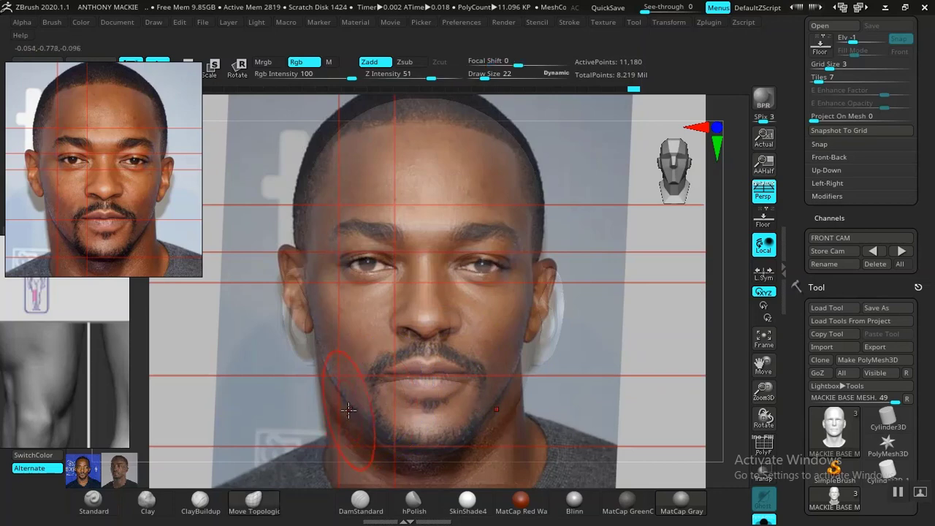
pyautogui.hotkey('shift', 'z')
pyautogui.hotkey('shift', 'z')
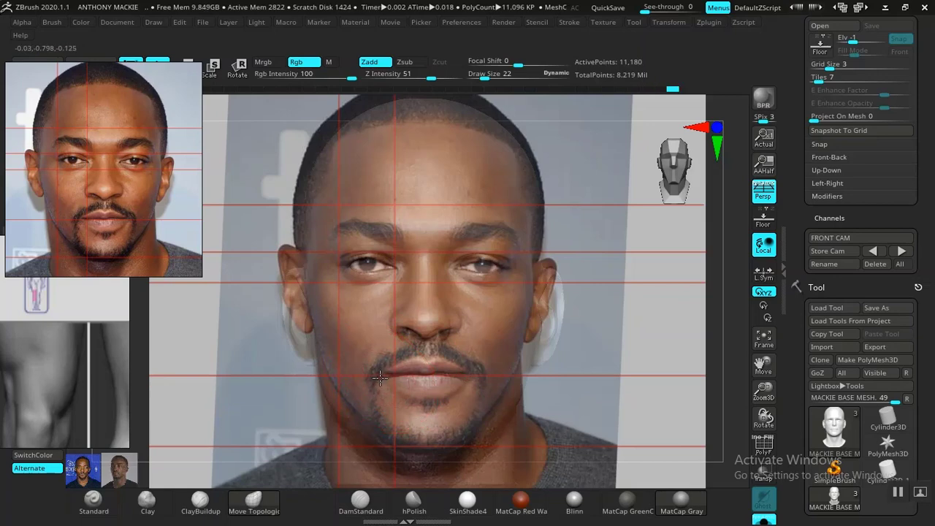
pyautogui.hotkey('shift', 'z')
pyautogui.hotkey('shift', 'z')
pyautogui.hotkey('shift', 'z')
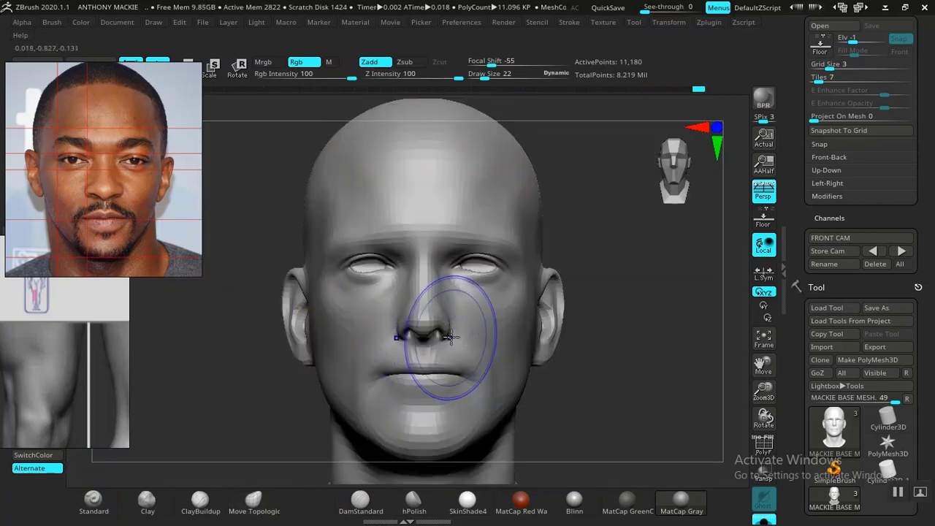
# - Fit the lower lip and mouth line to the photo, switching the overlay on and off to check the placement
pyautogui.hotkey('shift', 'z')
pyautogui.hotkey('shift', 'z')
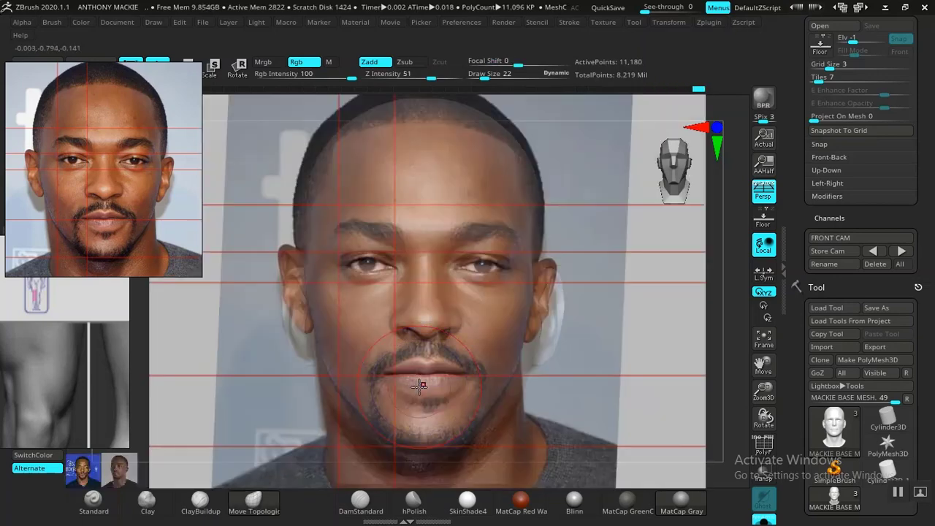
pyautogui.hotkey('shift', 'z')
pyautogui.hotkey('shift', 'z')
pyautogui.hotkey('shift', 'z')
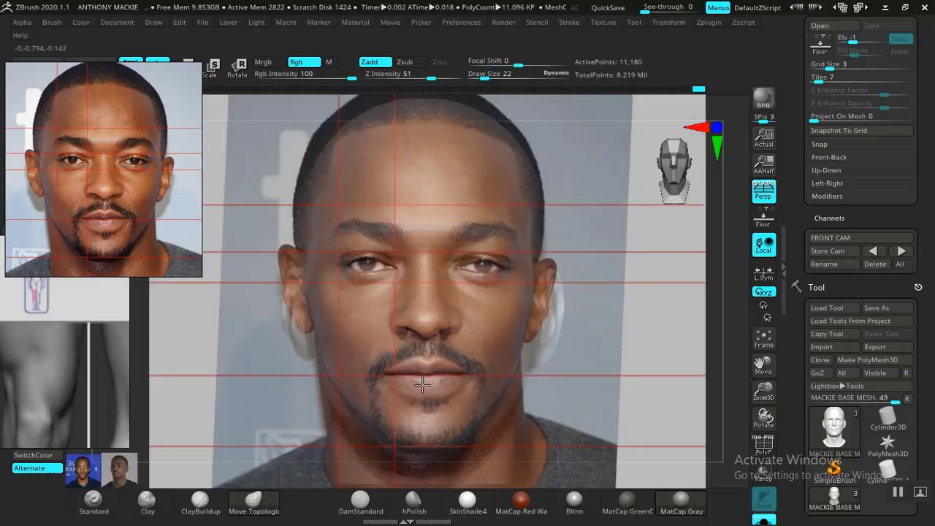
pyautogui.press('z')
pyautogui.hotkey('shift', 'z')
pyautogui.hotkey('shift', 'z')
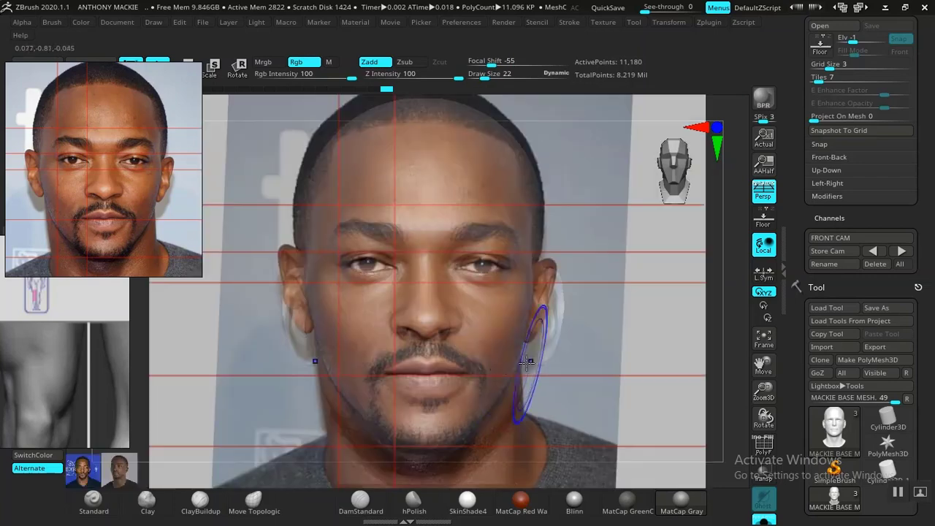
pyautogui.hotkey('shift', 'z')
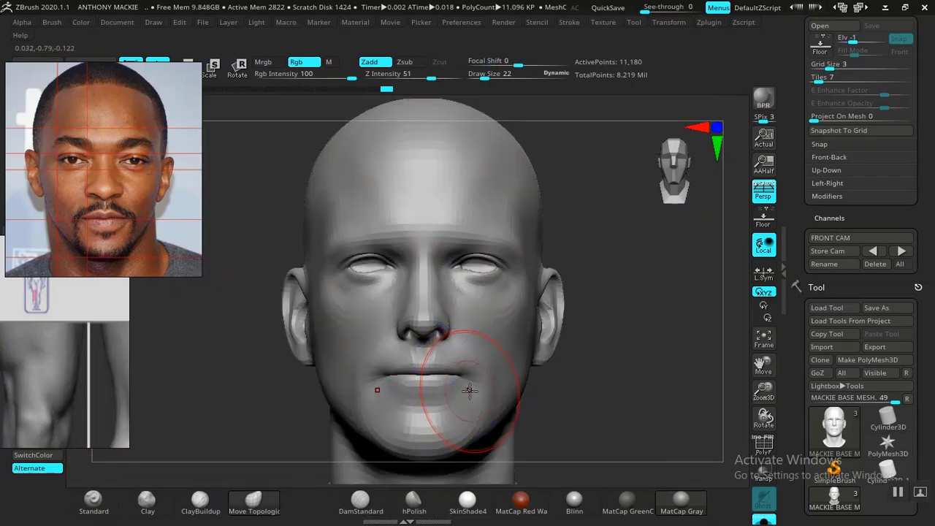
# - Reshape the jaw and chin outline with Move Topological to follow the jawline in the photo overlay
pyautogui.hotkey('shift', 'z')
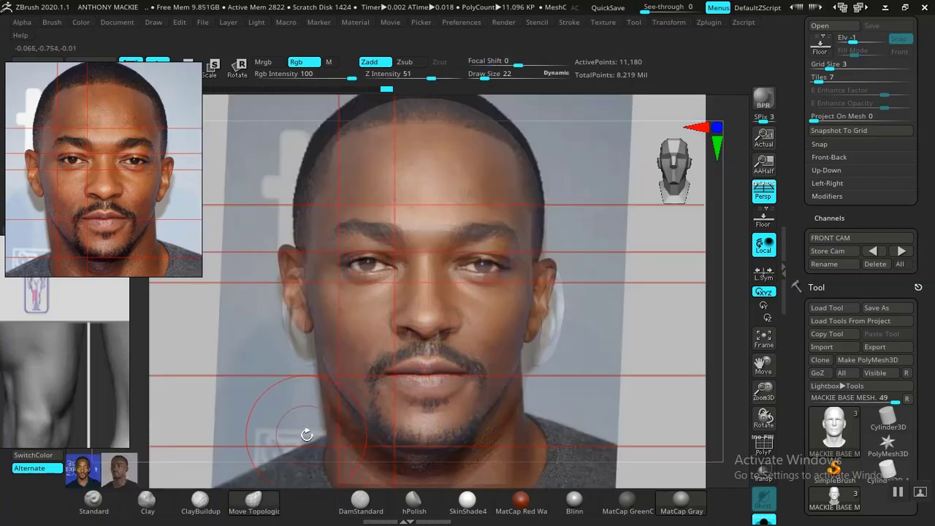
pyautogui.hotkey('shift', 'z')
pyautogui.hotkey('shift', 'z')
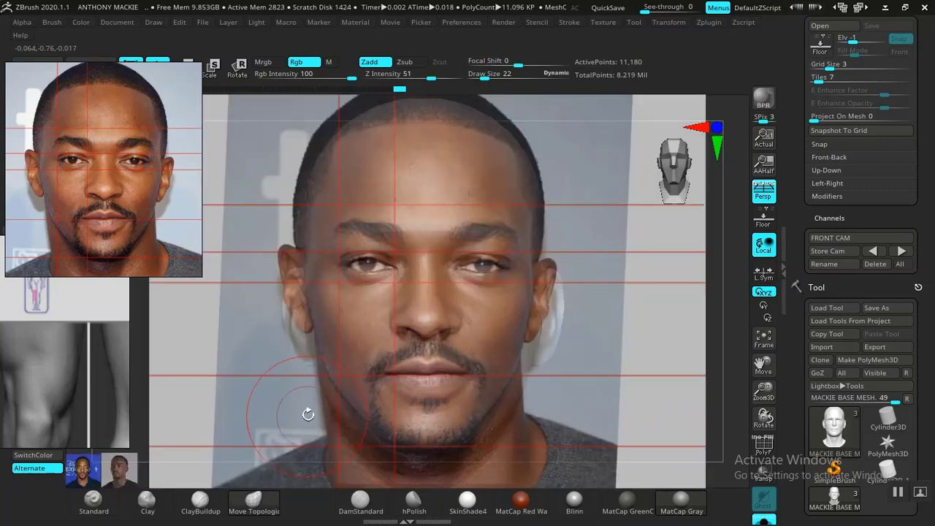
pyautogui.hotkey('shift', 'z')
pyautogui.hotkey('shift', 'z')
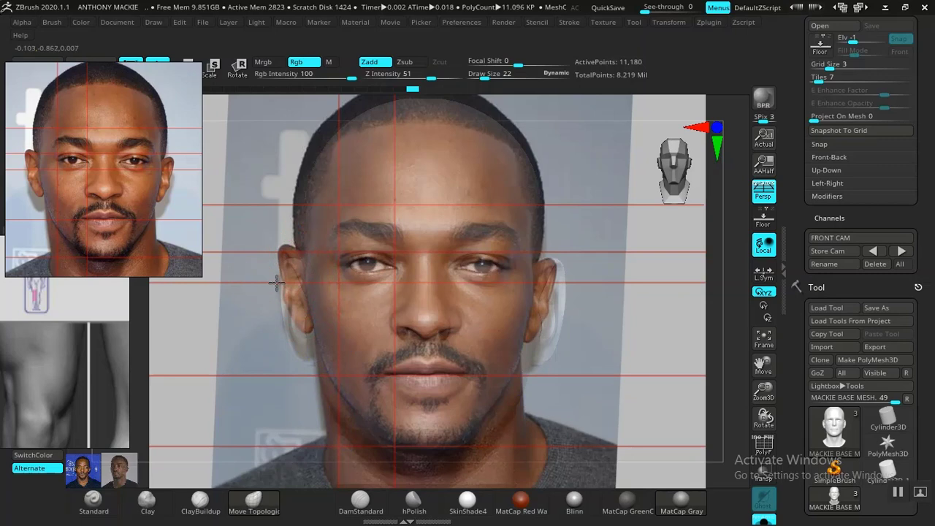
# - Raise the ears and their lobes toward the photo's ears, comparing the head with and without the overlay
pyautogui.moveTo(298, 358); pyautogui.dragTo(303, 354)
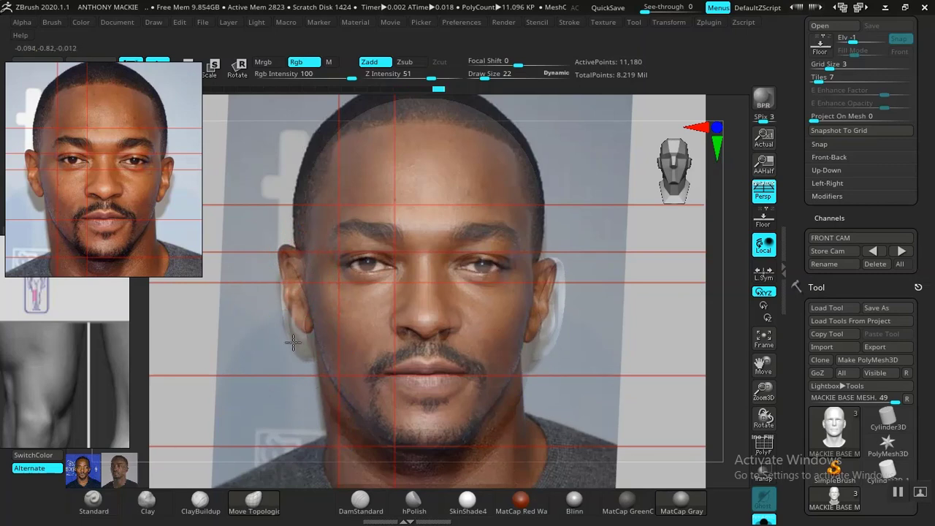
pyautogui.hotkey('shift', 'z')
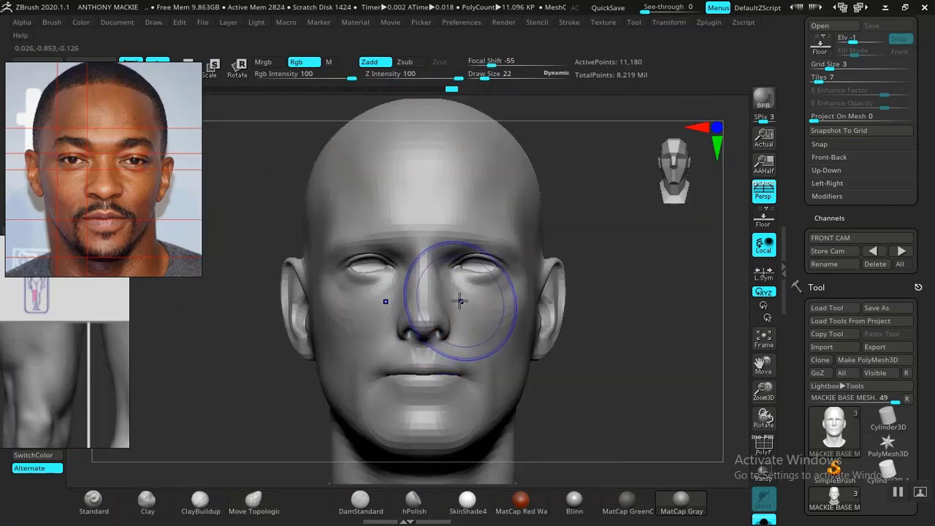
pyautogui.hotkey('shift', 'z')
pyautogui.hotkey('shift', 'z')
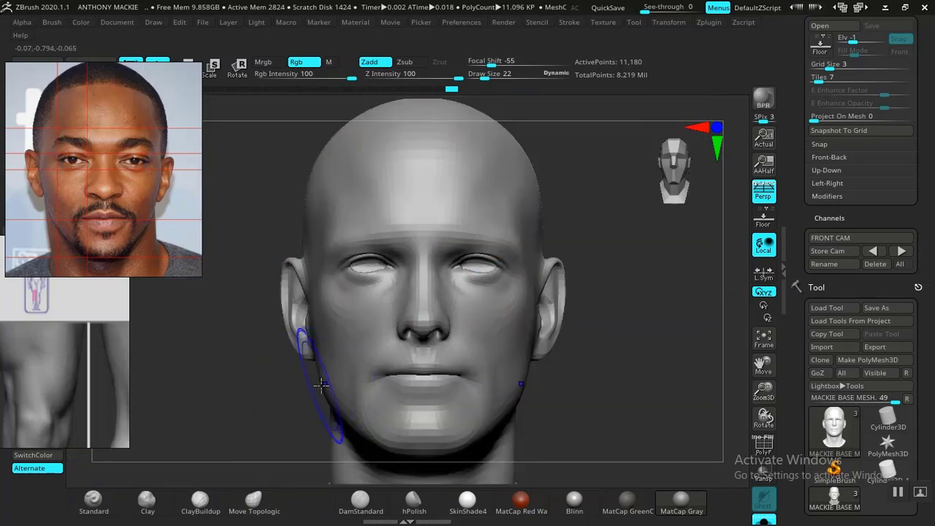
pyautogui.hotkey('shift', 'z')
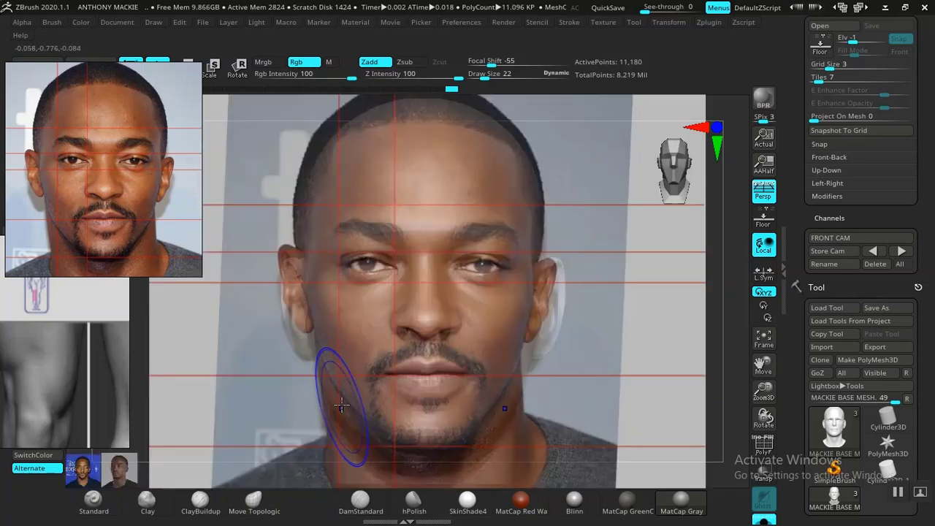
# - Set the draw size to 39 and pull the sides of the jaw to the jawline in the photo overlay, toggling it to compare
pyautogui.press('space')
pyautogui.moveTo(338, 316); pyautogui.dragTo(346, 314)
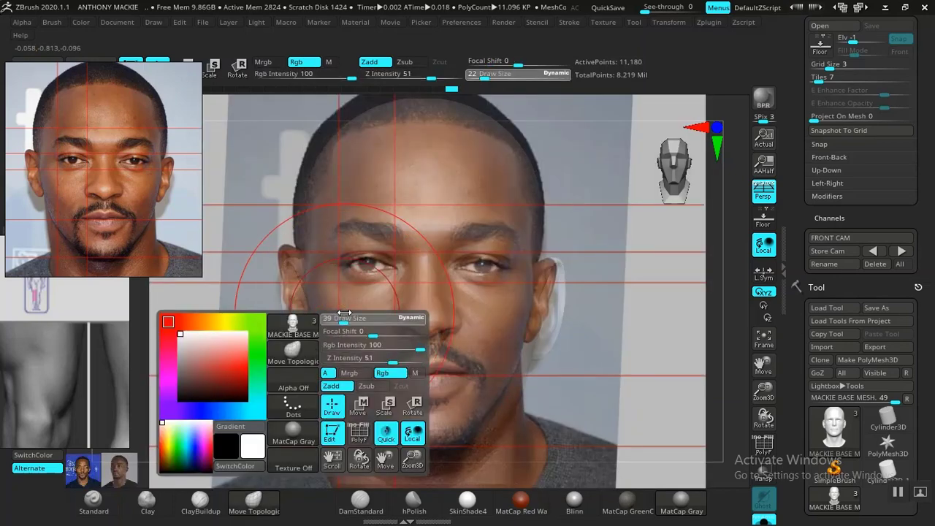
pyautogui.hotkey('shift', 'z')
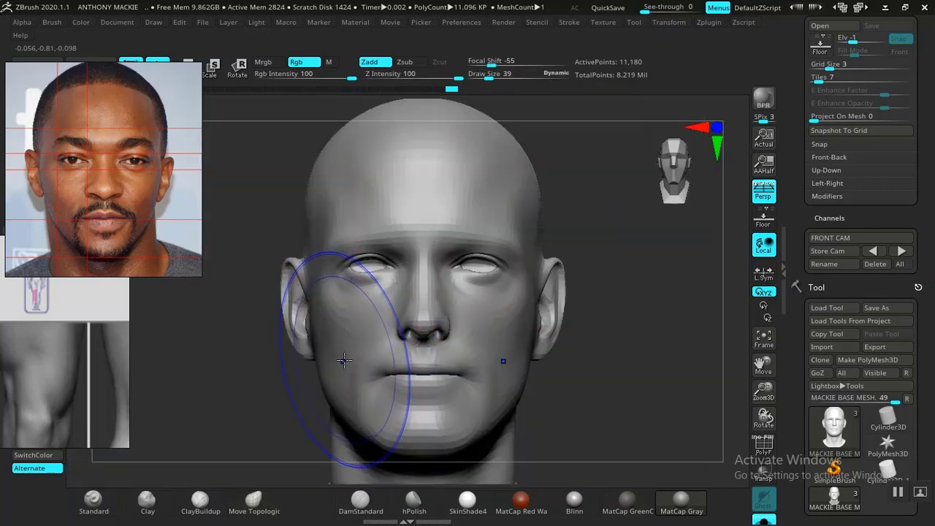
pyautogui.hotkey('shift', 'z')
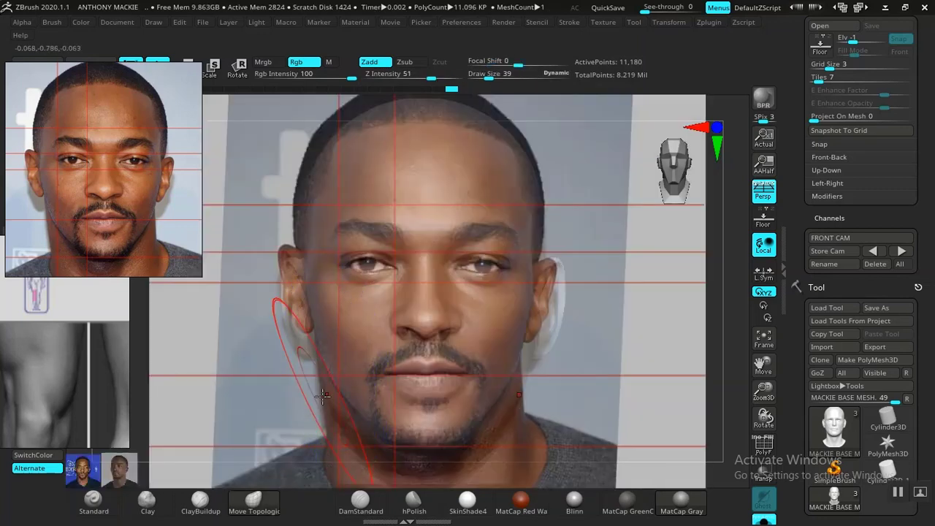
pyautogui.moveTo(326, 395); pyautogui.dragTo(339, 420)
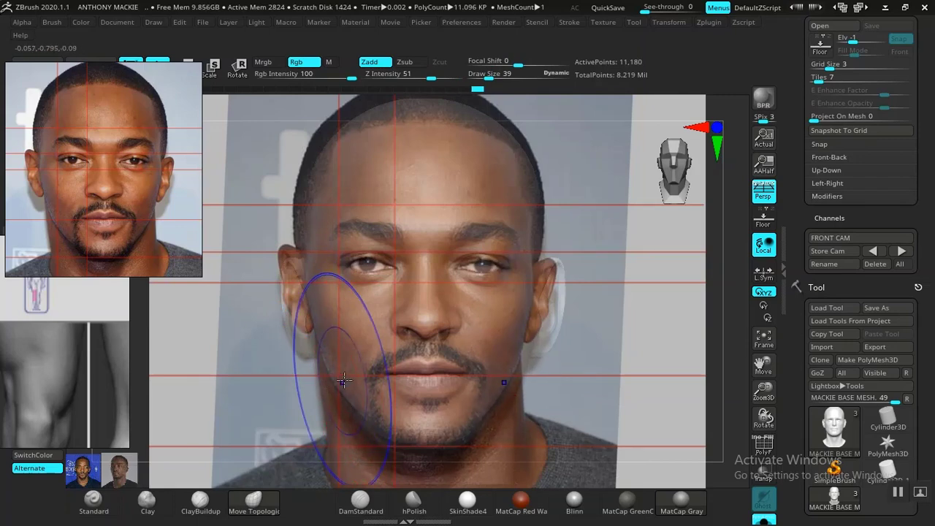
pyautogui.hotkey('shift', 'z')
pyautogui.hotkey('shift', 'z')
pyautogui.hotkey('shift', 'z')
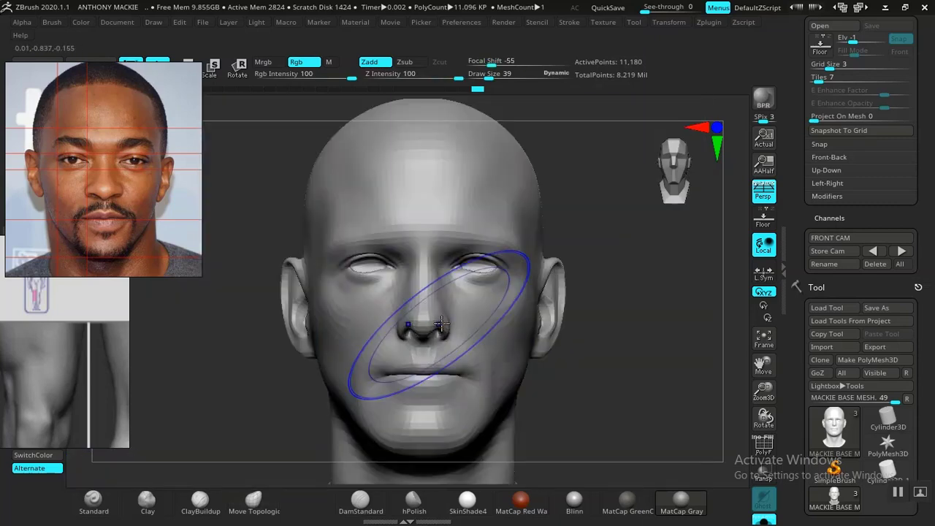
pyautogui.hotkey('shift', 'z')
pyautogui.hotkey('shift', 'z')
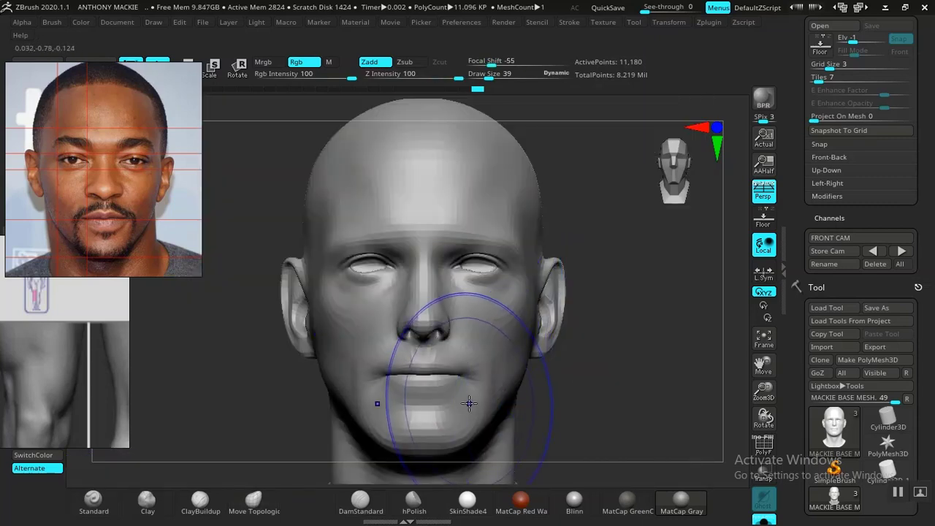
# - Refine the lower jaw and chin outline against the photo overlay, using draw sizes of 18 and 36
pyautogui.press('space')
pyautogui.moveTo(493, 319); pyautogui.dragTo(478, 319)
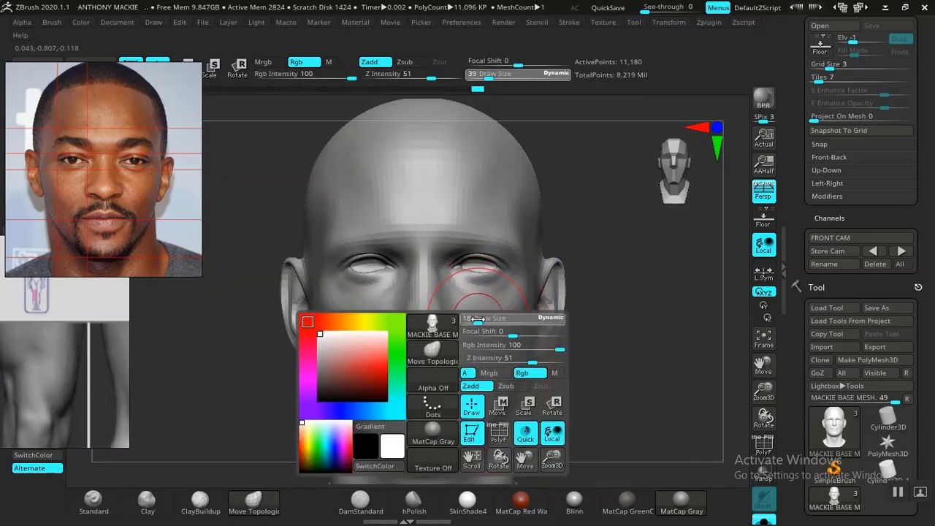
pyautogui.moveTo(480, 392)
pyautogui.keyDown('shift'); pyautogui.mouseDown()
pyautogui.moveTo(461, 414)
pyautogui.moveTo(470, 399)
pyautogui.moveTo(462, 408)
pyautogui.moveTo(460, 392)
pyautogui.moveTo(490, 386)
pyautogui.mouseUp(); pyautogui.keyUp('shift')
pyautogui.hotkey('shift', 'z')
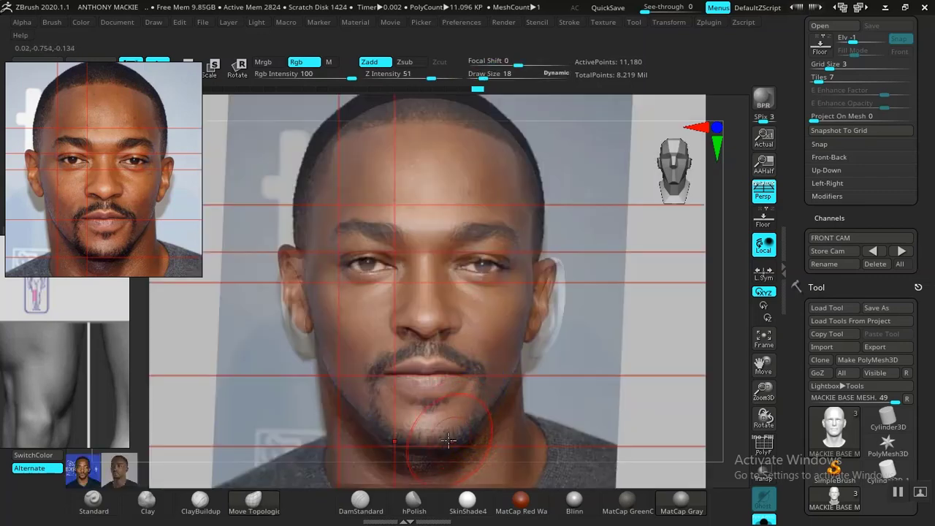
pyautogui.press('space')
pyautogui.moveTo(472, 318); pyautogui.dragTo(465, 320)
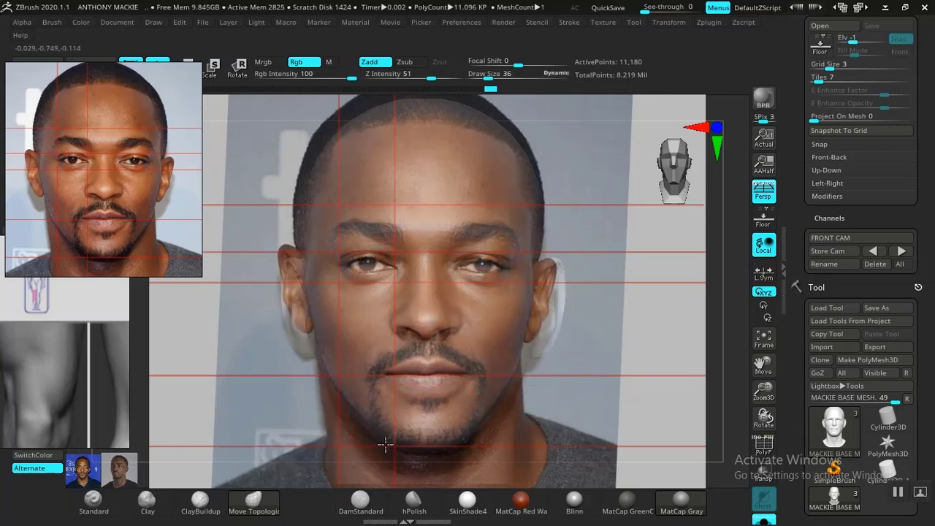
pyautogui.hotkey('shift', 'z')
pyautogui.hotkey('shift', 'z')
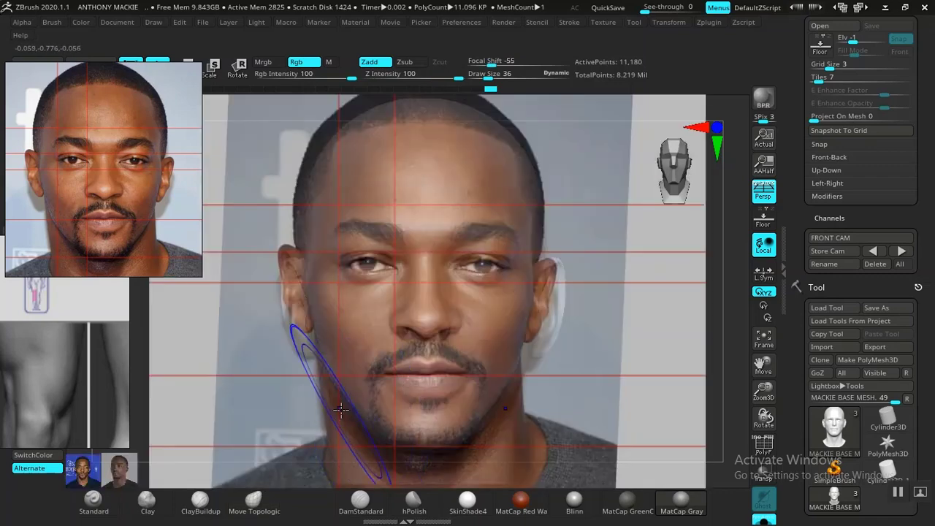
# - Nudge the jaw side slightly inward below mouth level with Move Topological, checking it against the photo overlay
pyautogui.hotkey('shift', 'z')
pyautogui.hotkey('shift', 'z')
pyautogui.hotkey('shift', 'z')
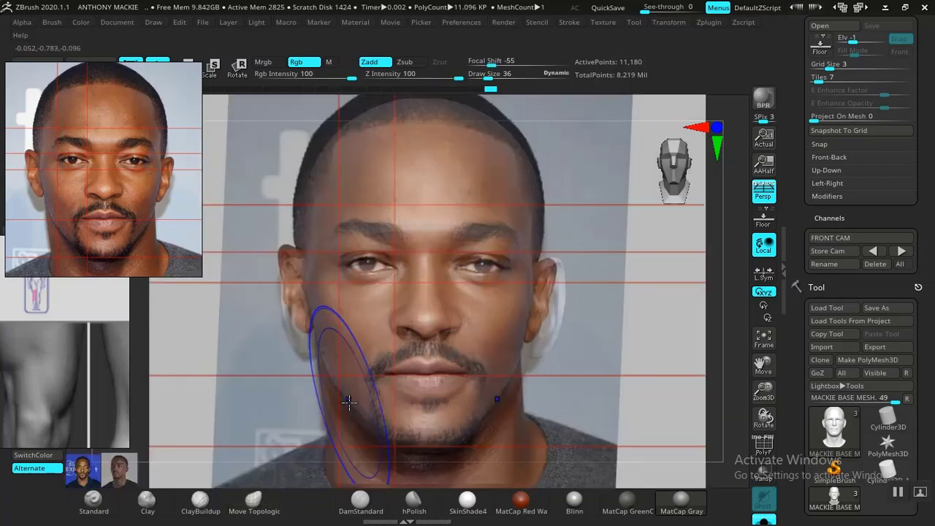
pyautogui.hotkey('shift', 'z')
pyautogui.press('b')
pyautogui.press('m')
pyautogui.press('t')
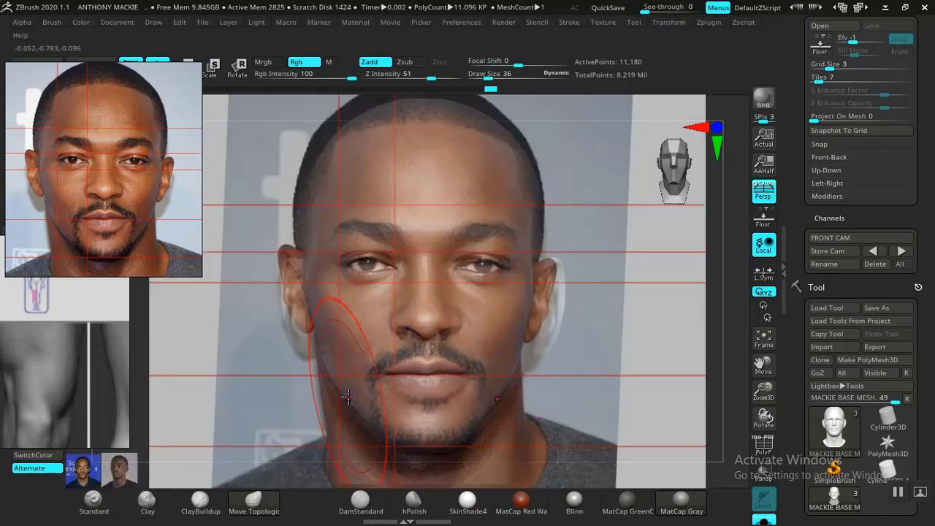
pyautogui.moveTo(346, 400); pyautogui.dragTo(351, 398)
pyautogui.hotkey('shift', 'z')
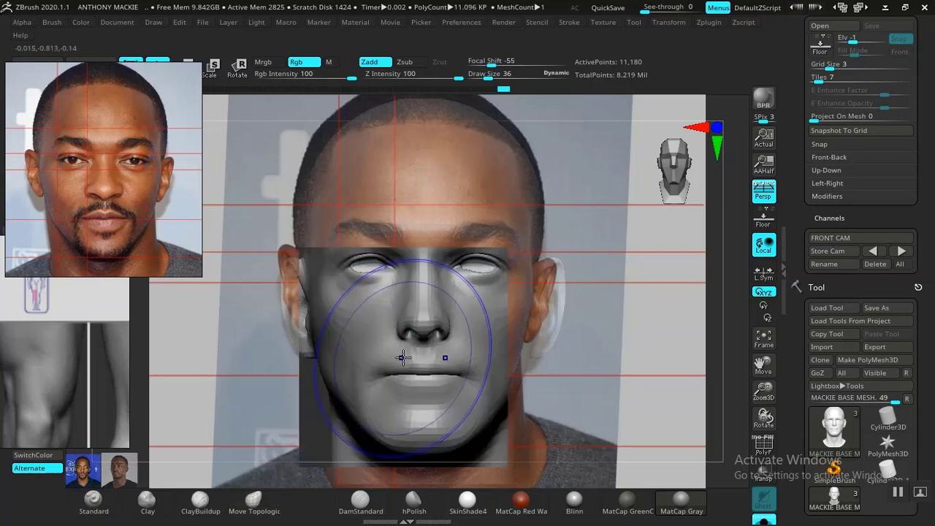
pyautogui.hotkey('shift', 'z')
pyautogui.hotkey('shift', 'z')
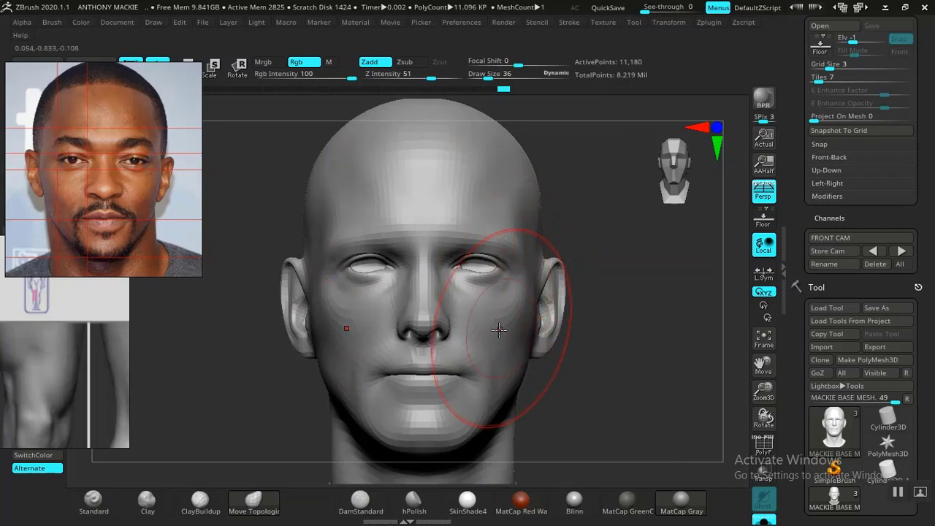
# - Set the draw size to 14 and adjust the nose base and nostrils to the photo, comparing with and without the overlay
pyautogui.press('shift')
pyautogui.hotkey('shift', 'z')
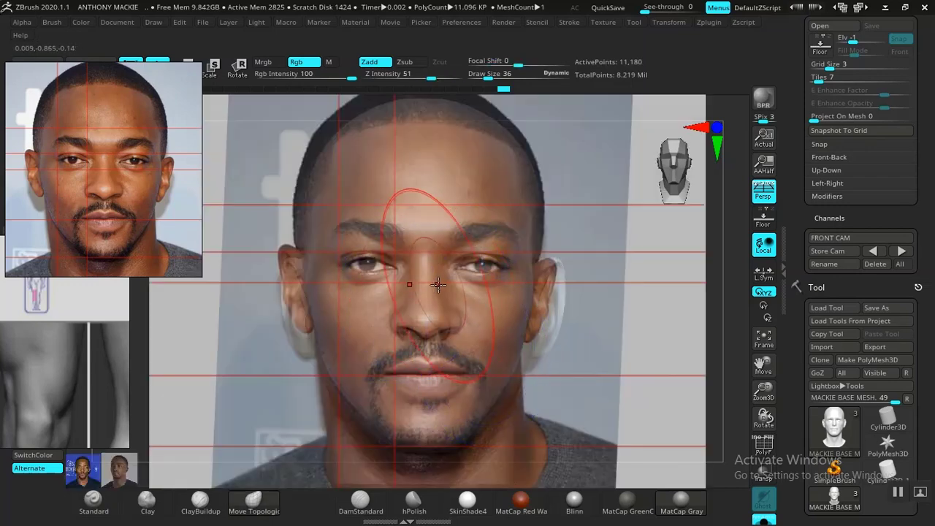
pyautogui.press('space')
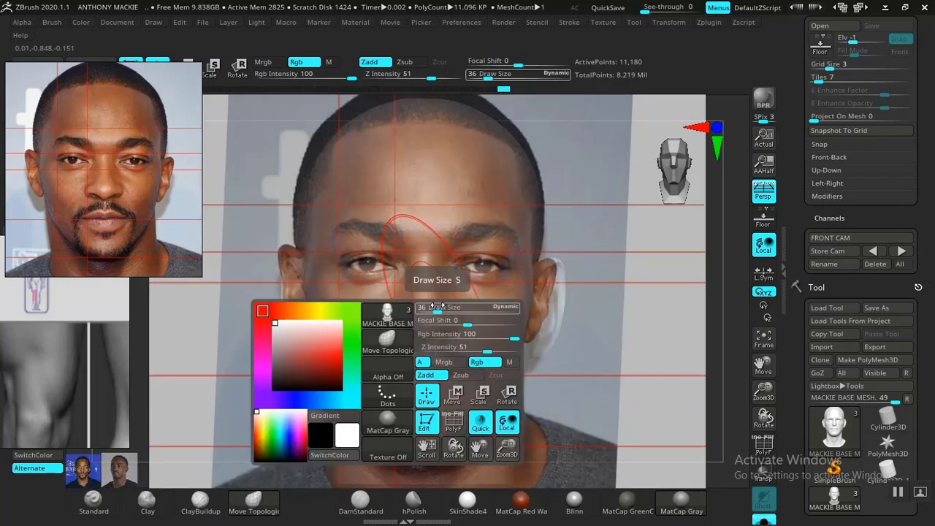
pyautogui.moveTo(438, 309); pyautogui.dragTo(430, 310)
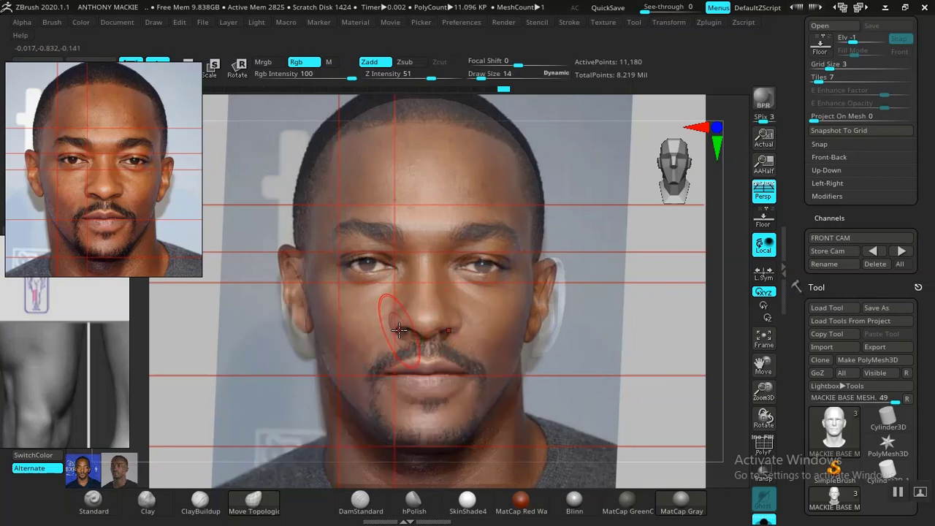
pyautogui.hotkey('shift', 'z')
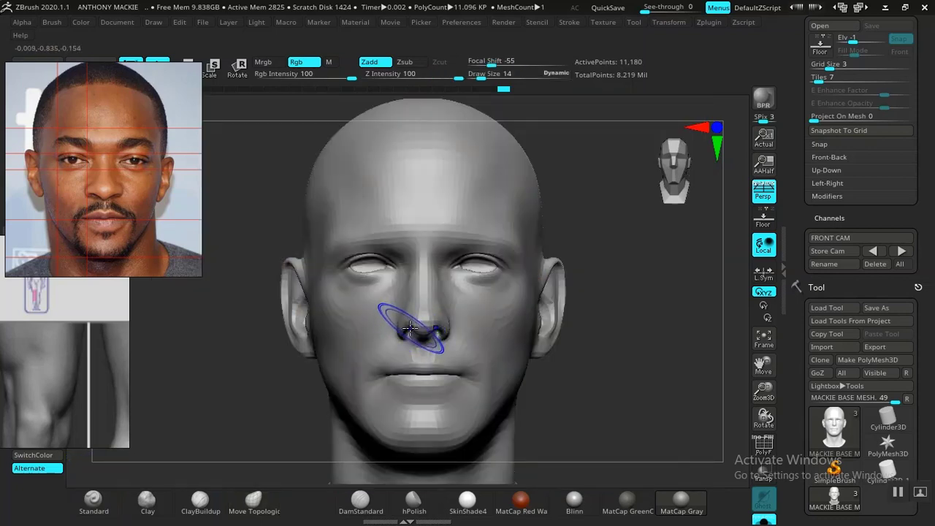
pyautogui.hotkey('shift', 'z')
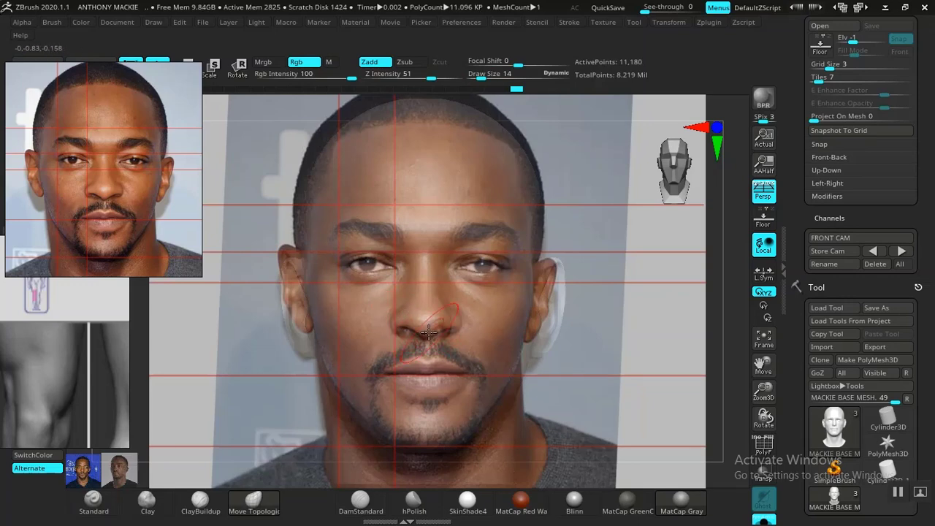
pyautogui.hotkey('shift', 'z')
pyautogui.hotkey('shift', 'z')
pyautogui.hotkey('shift', 'z')
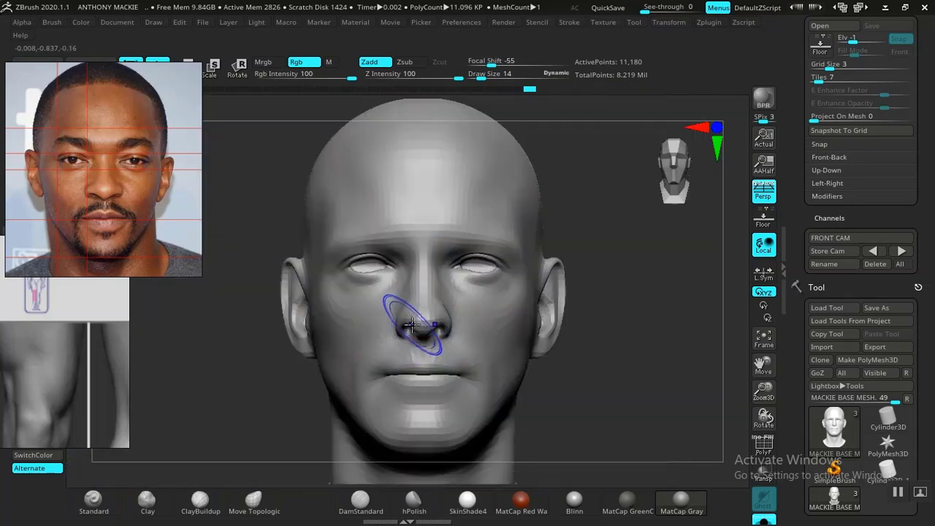
# - Widen the nostril wings to match the nose in the photo, switching the overlay on and off to check the width
pyautogui.hotkey('shift', 'z')
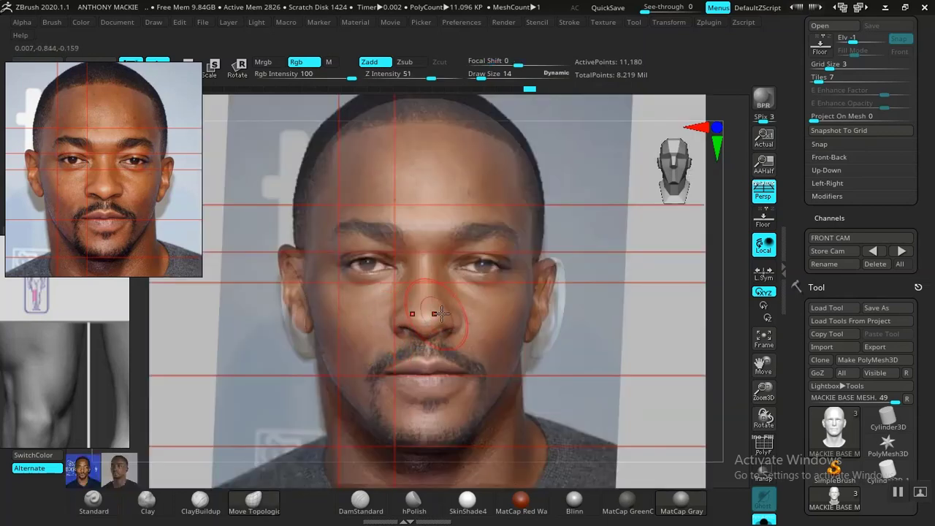
pyautogui.hotkey('shift', 'z')
pyautogui.hotkey('shift', 'z')
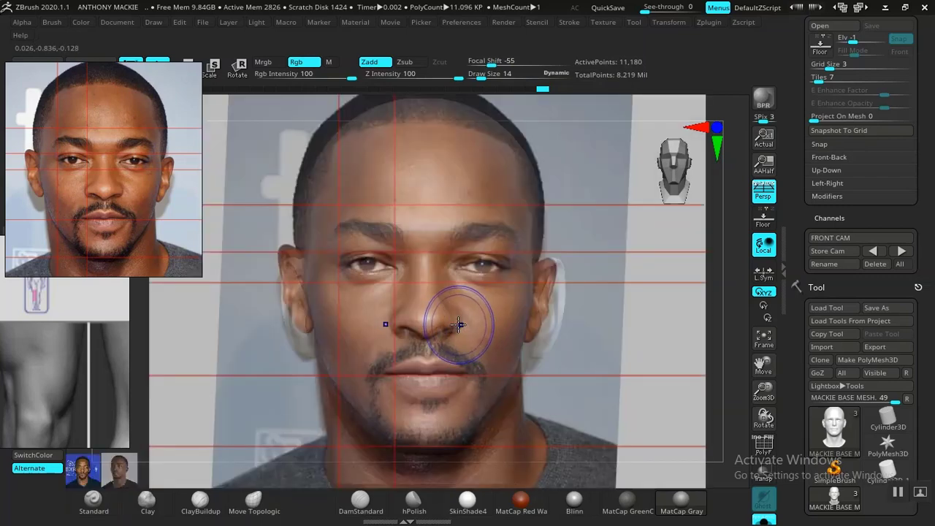
pyautogui.hotkey('shift', 'z')
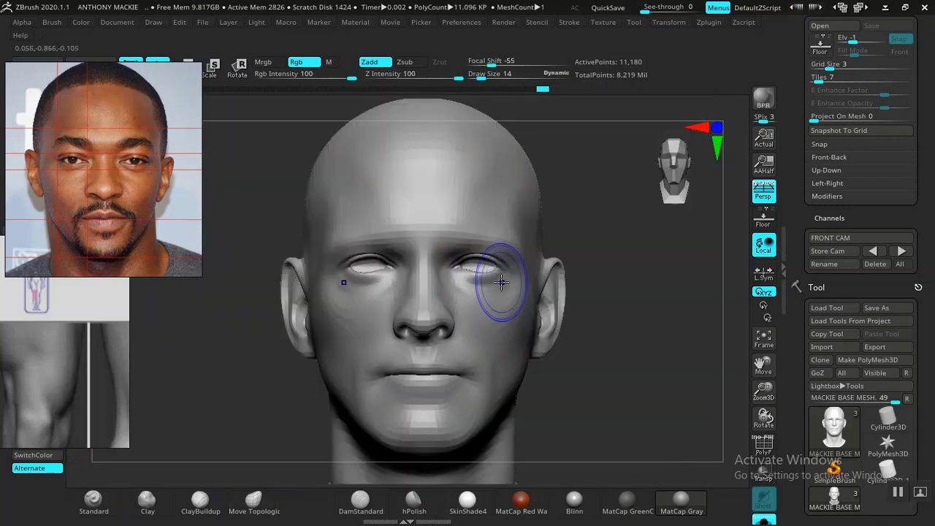
pyautogui.hotkey('shift', 'z')
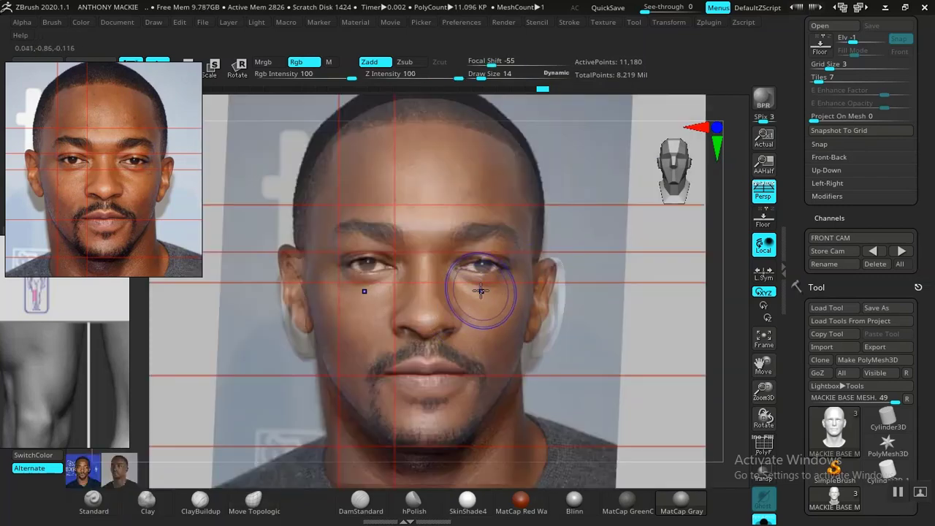
pyautogui.hotkey('shift', 'z')
pyautogui.hotkey('shift', 'z')
pyautogui.hotkey('shift', 'z')
pyautogui.hotkey('shift', 'z')
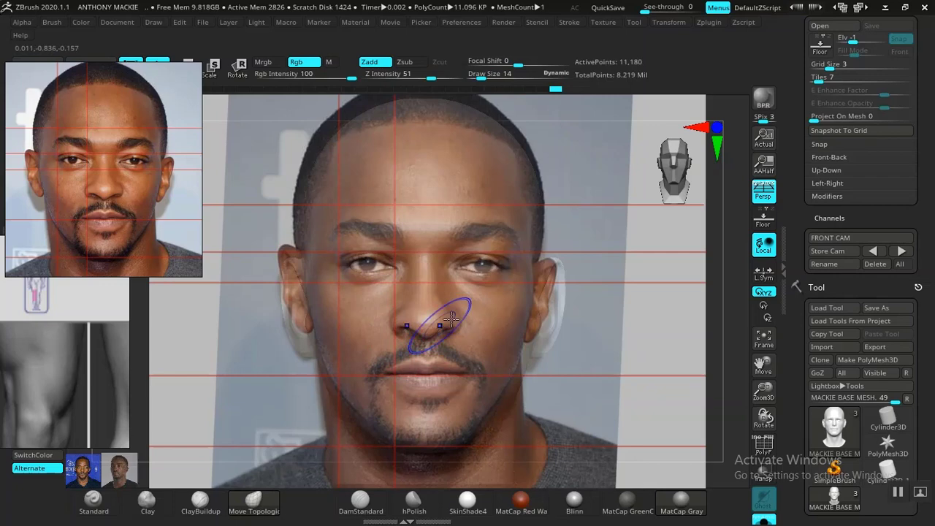
pyautogui.hotkey('shift', 'z')
pyautogui.hotkey('shift', 'z')
pyautogui.hotkey('shift', 'z')
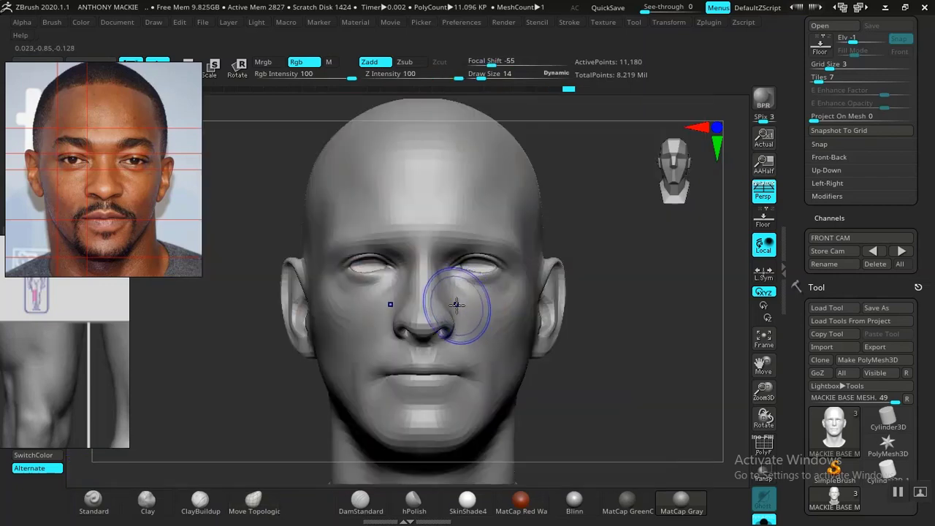
# - Compare the eyes with the photo overlay and adjust the area between the inner eye corners and the nose bridge
pyautogui.hotkey('shift', 'z')
pyautogui.hotkey('shift', 'z')
pyautogui.hotkey('shift', 'z')
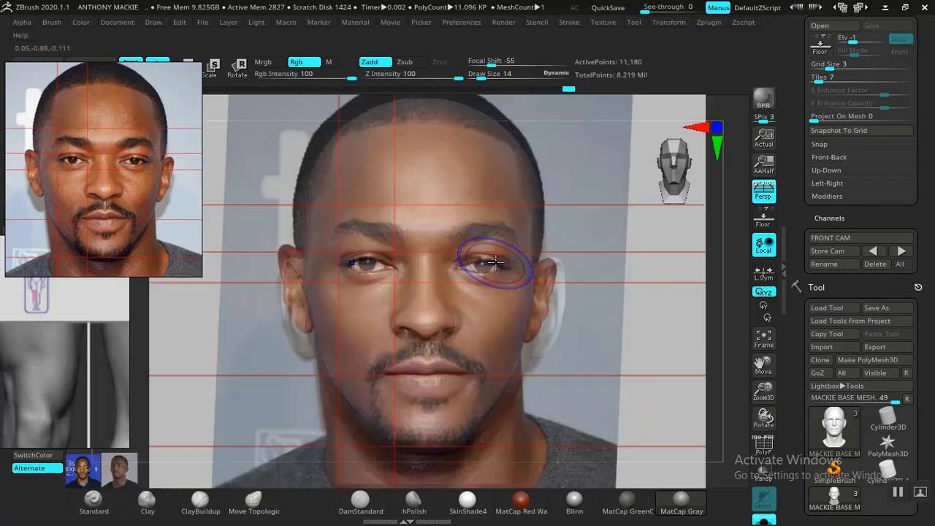
pyautogui.hotkey('shift', 'z')
pyautogui.hotkey('shift', 'z')
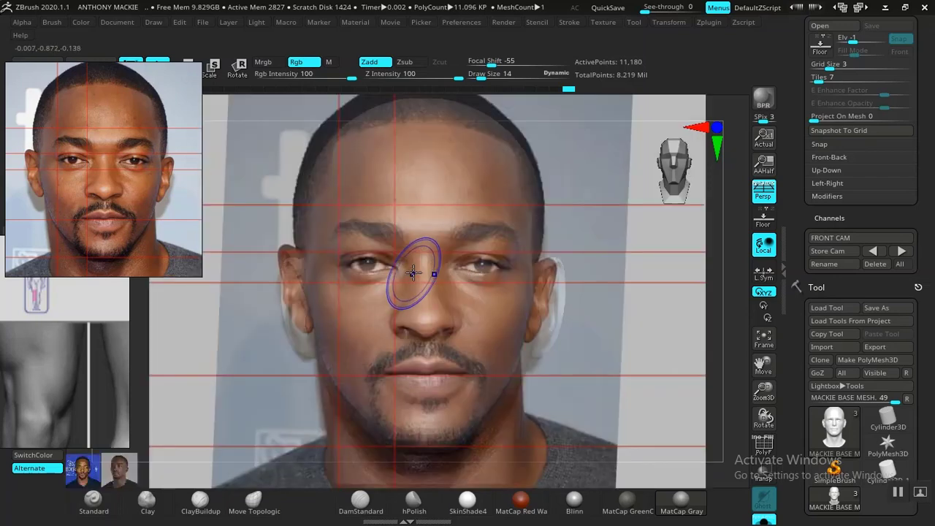
pyautogui.hotkey('shift', 'z')
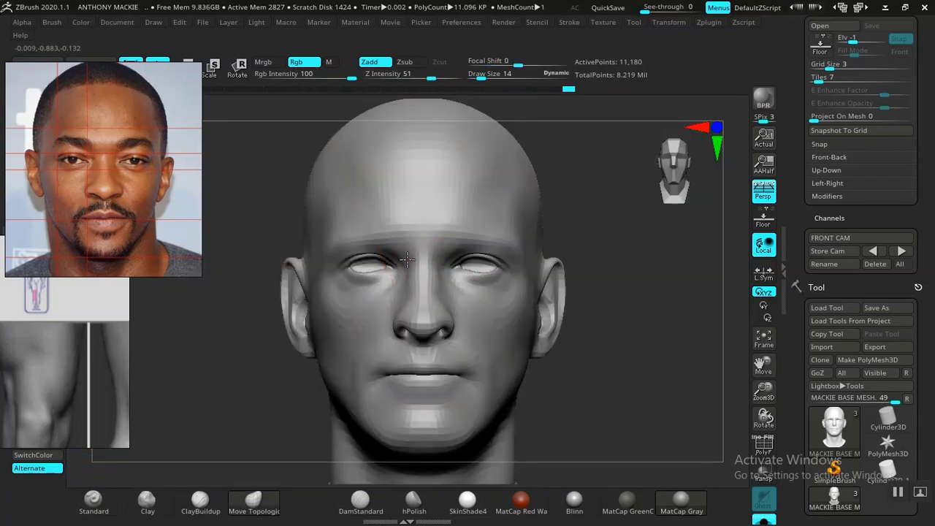
pyautogui.hotkey('shift', 'z')
pyautogui.hotkey('shift', 'z')
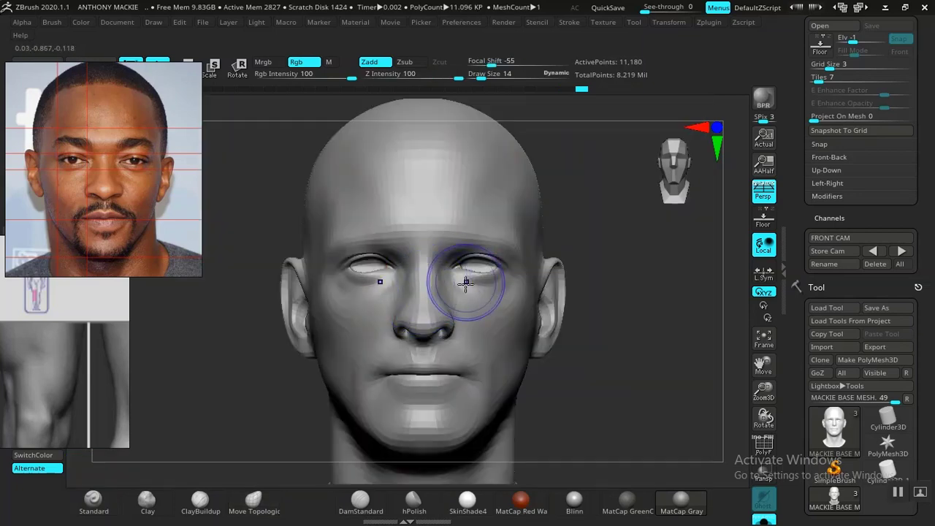
# - Compare the head's brows and inner eye area with the photo by switching the overlay on and off
pyautogui.hotkey('shift', 'z')
pyautogui.hotkey('shift', 'z')
pyautogui.hotkey('shift', 'z')
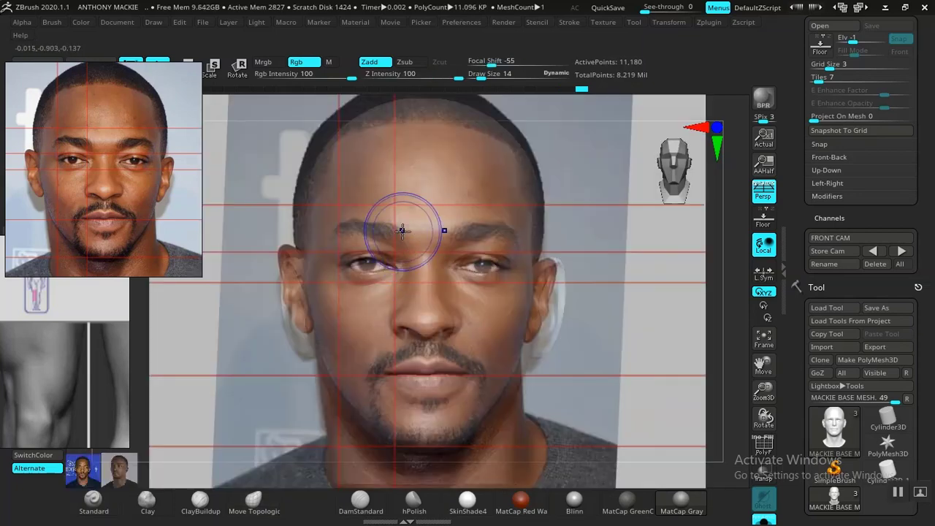
pyautogui.hotkey('shift', 'z')
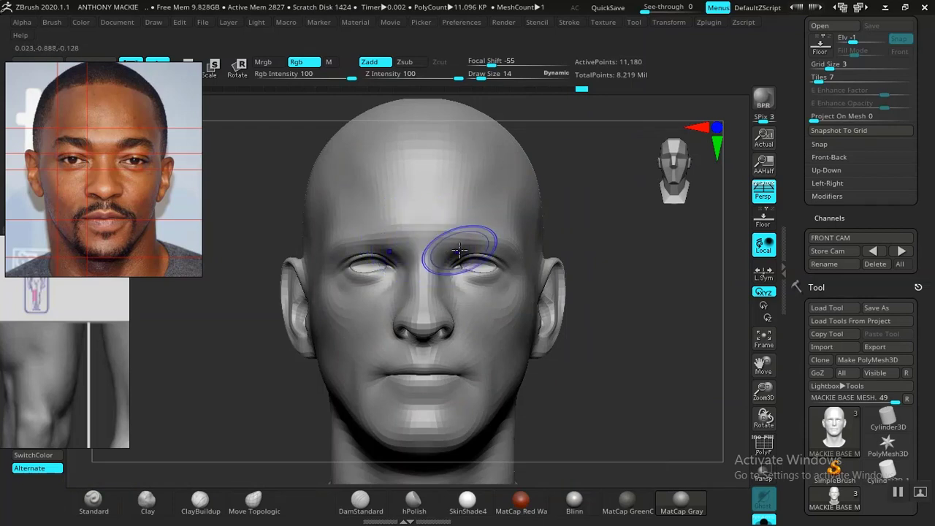
pyautogui.hotkey('shift', 'z')
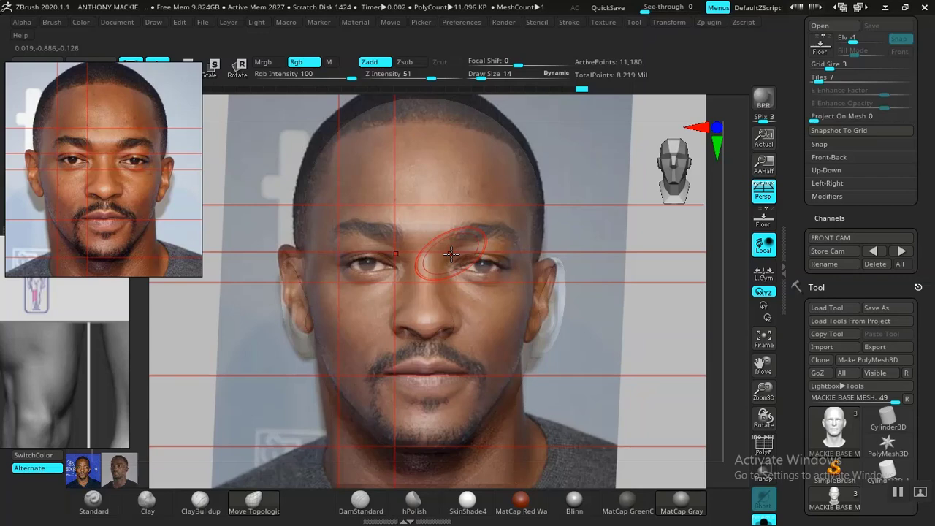
pyautogui.hotkey('shift', 'z')
pyautogui.hotkey('shift', 'z')
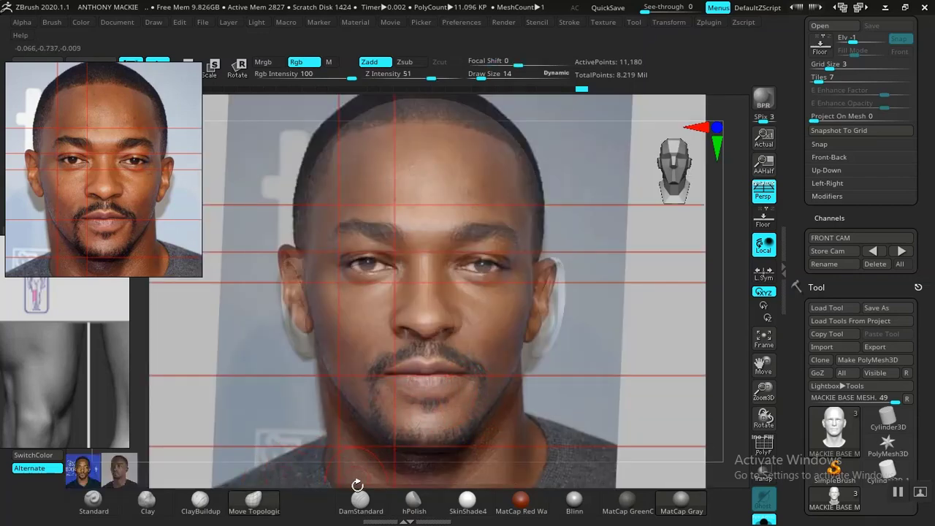
# - Select the Standard brush and open its Lazy Mouse stroke settings
pyautogui.click(92, 504)
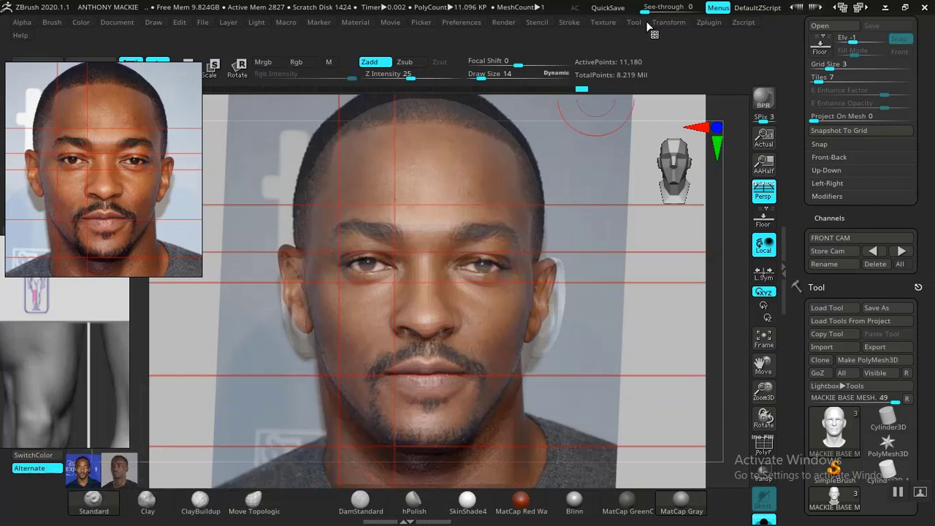
pyautogui.click(604, 24)
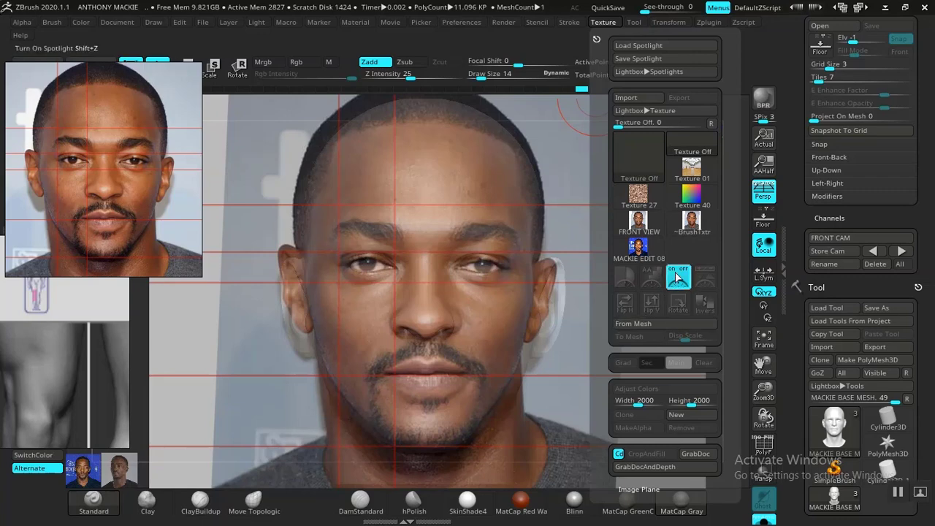
pyautogui.click(570, 22)
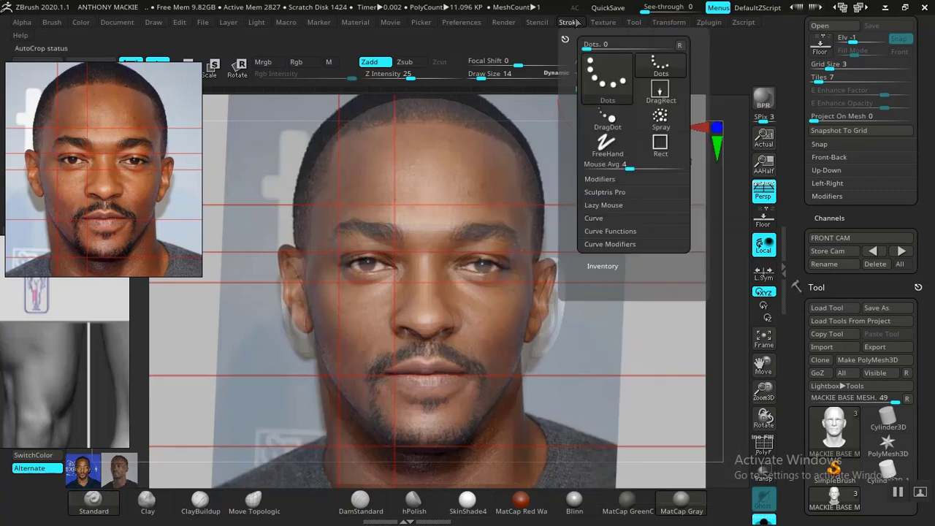
pyautogui.click(595, 206)
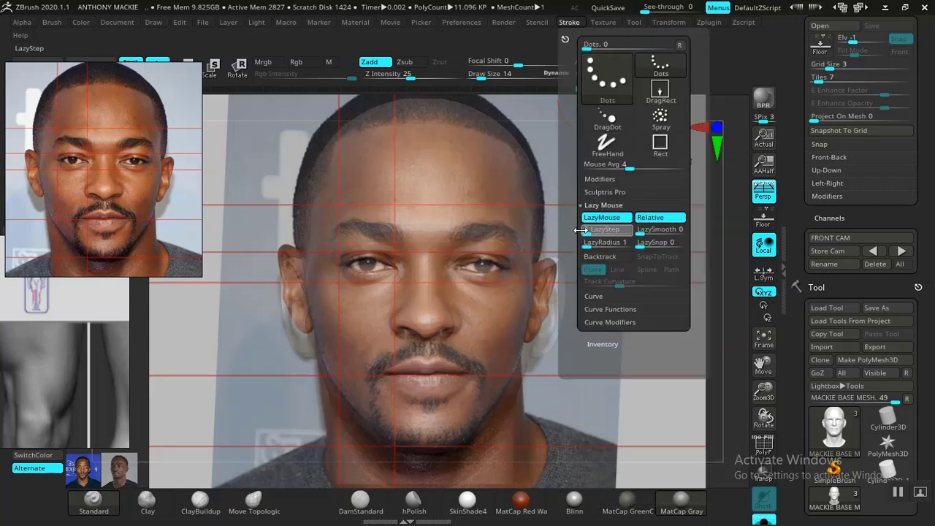
# - Set the Standard brush's Z intensity to 10 and draw size to 6, and hide the photo overlay
pyautogui.press('space')
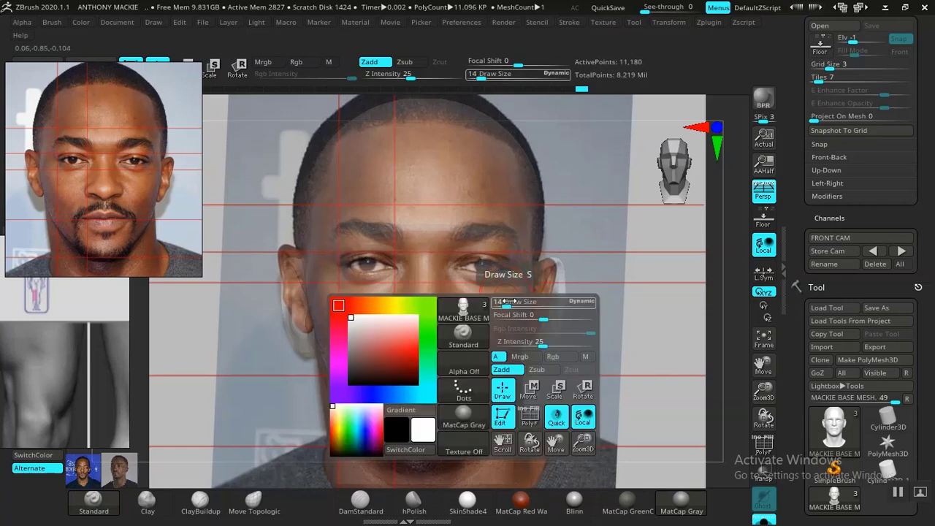
pyautogui.moveTo(506, 302); pyautogui.dragTo(502, 303)
pyautogui.click(410, 76)
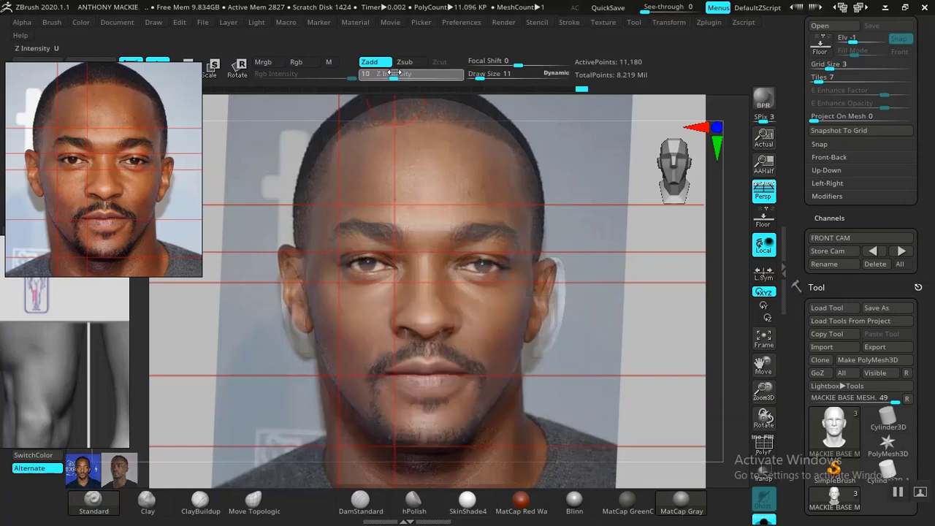
pyautogui.write('10')
pyautogui.press('shift')
pyautogui.hotkey('shift', 'z')
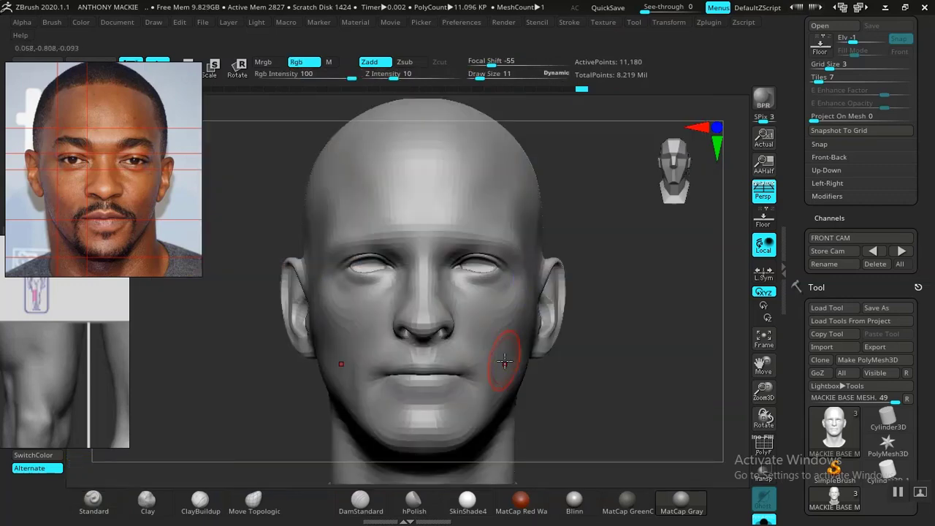
pyautogui.press('space')
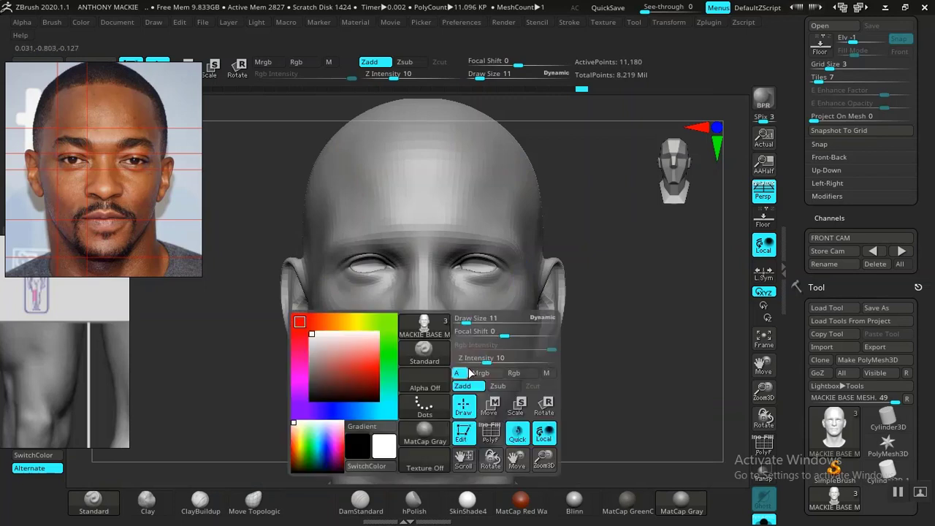
pyautogui.press('s')
pyautogui.moveTo(467, 372); pyautogui.dragTo(464, 372)
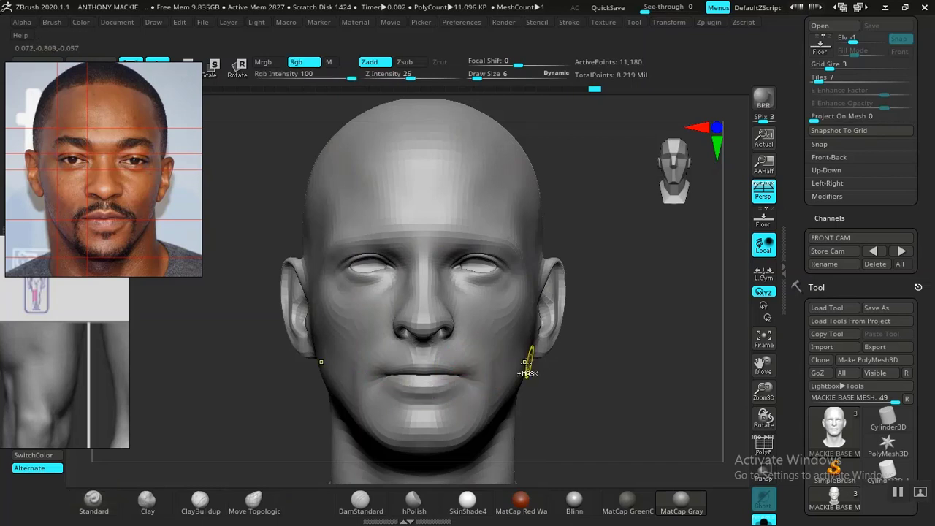
# - Undo the last stroke and sculpt the lower lip to the photo, switching the overlay on and off to compare
pyautogui.hotkey('ctrl', 'z')
pyautogui.hotkey('shift', 'z')
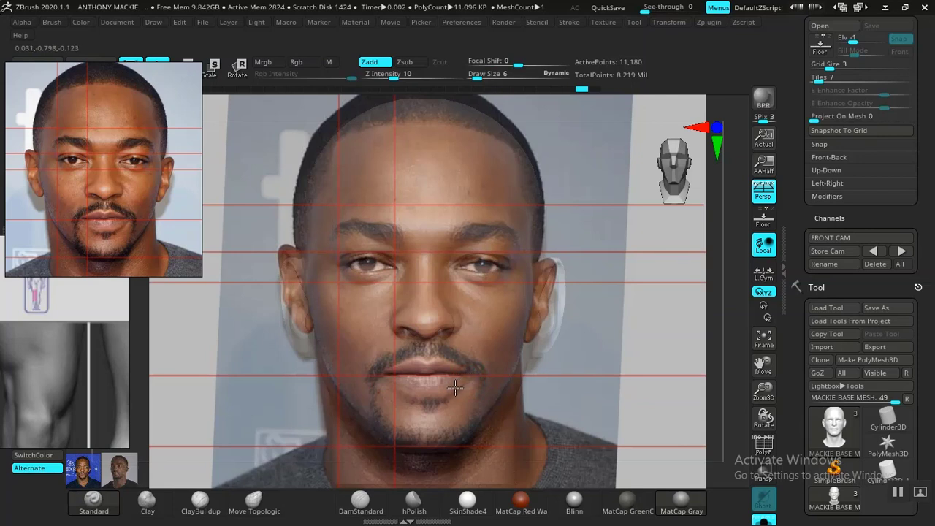
pyautogui.moveTo(409, 386); pyautogui.dragTo(423, 388)
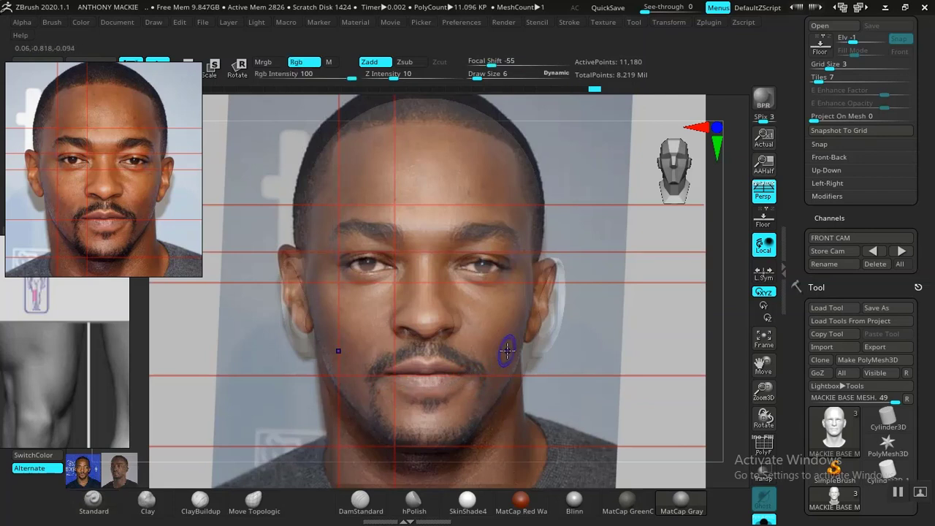
pyautogui.hotkey('shift', 'z')
pyautogui.hotkey('shift', 'z')
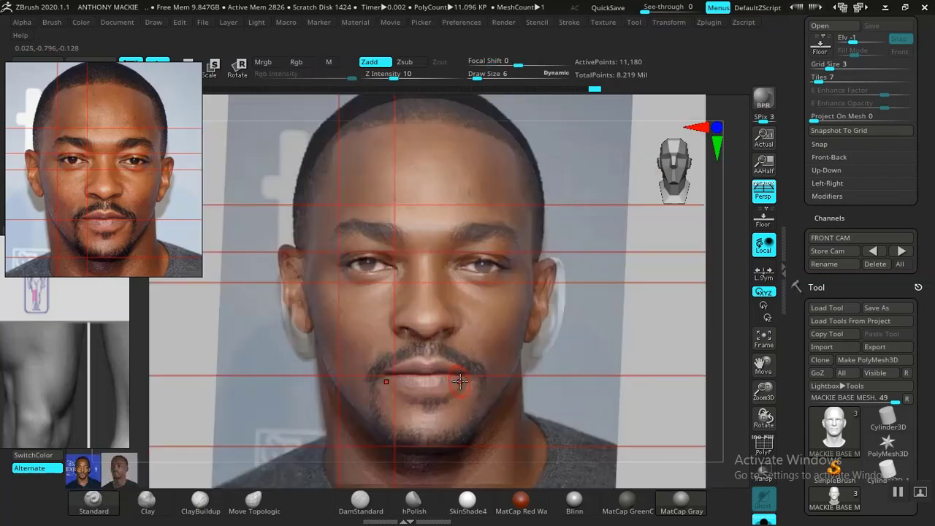
pyautogui.hotkey('shift', 'z')
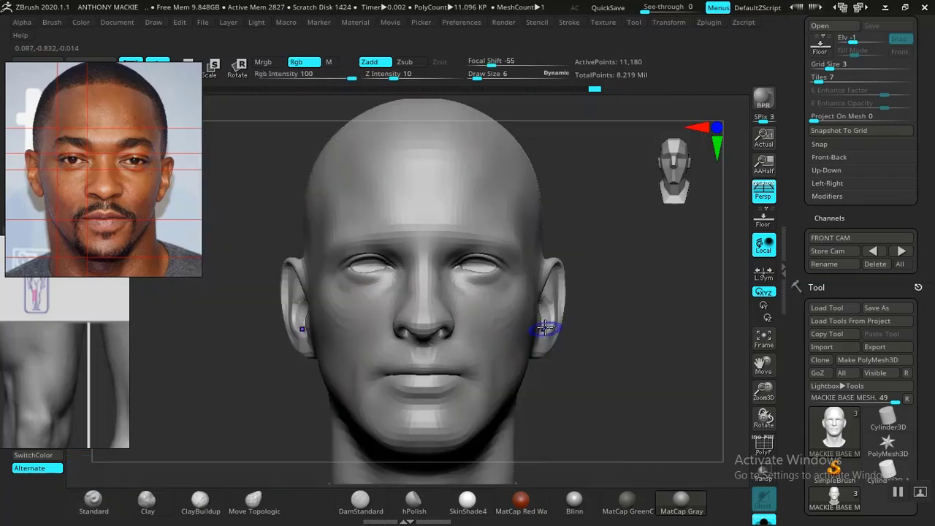
pyautogui.hotkey('shift', 'z')
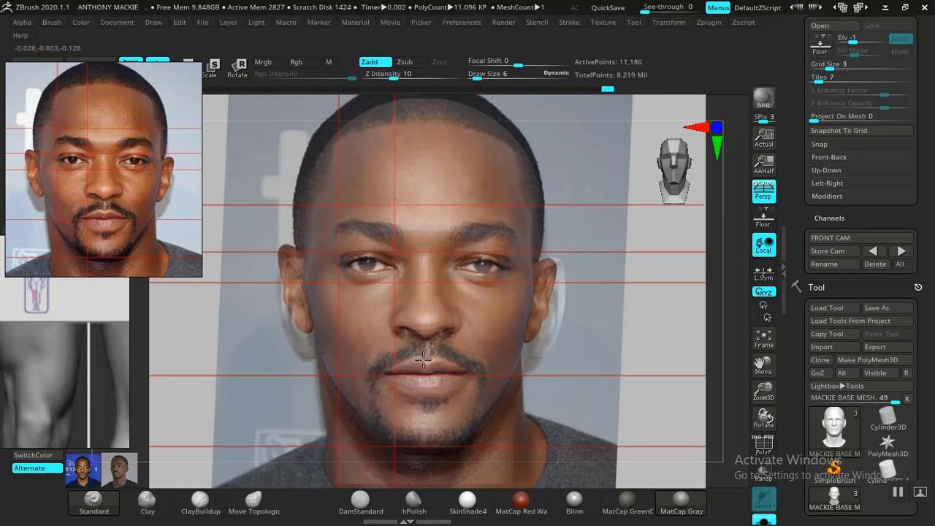
# - Compare the mouth with the photo overlay and try a stroke across the area below the lower lip
pyautogui.hotkey('shift', 'z')
pyautogui.hotkey('shift', 'z')
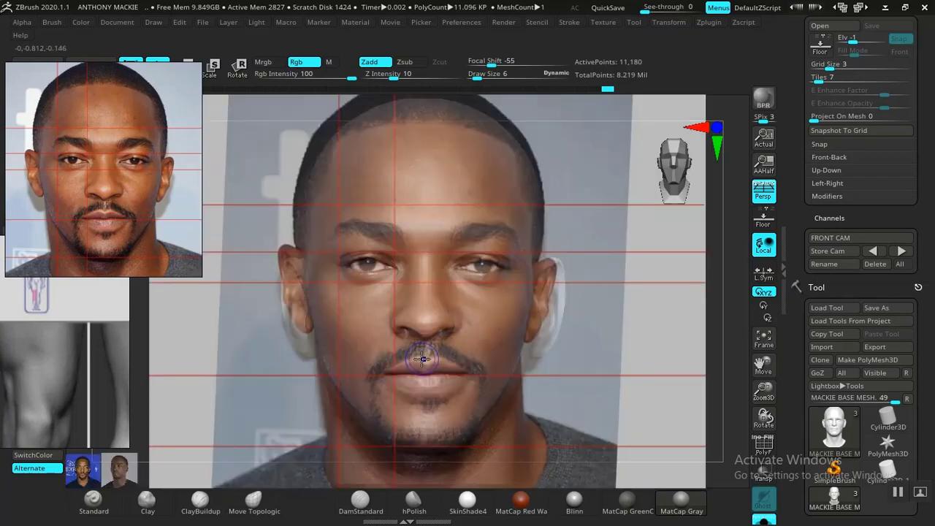
pyautogui.hotkey('shift', 'z')
pyautogui.moveTo(449, 409); pyautogui.dragTo(424, 415)
pyautogui.hotkey('ctrl', 'z')
pyautogui.hotkey('ctrl', 'z')
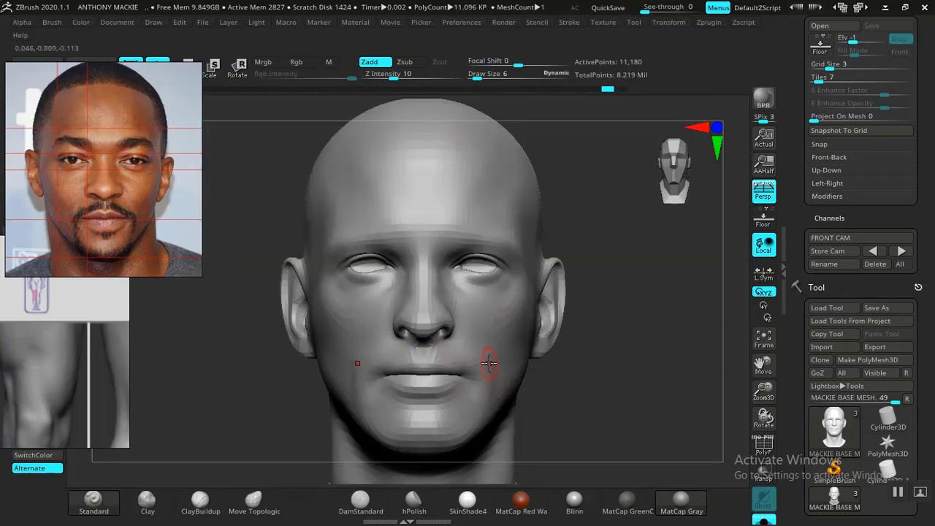
# - Set the Z intensity to 18 and refine the lips, comparing the mouth with and without the photo overlay
pyautogui.moveTo(394, 76); pyautogui.dragTo(406, 76)
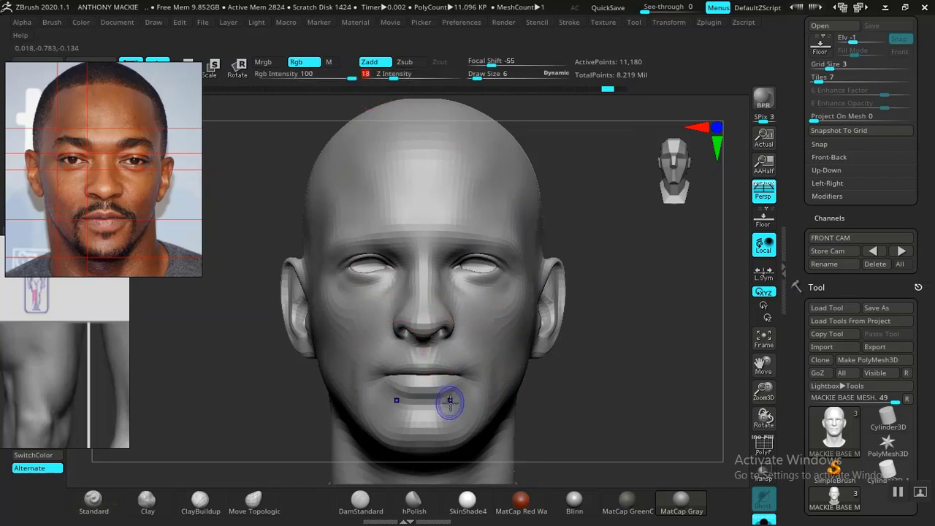
pyautogui.hotkey('shift', 'z')
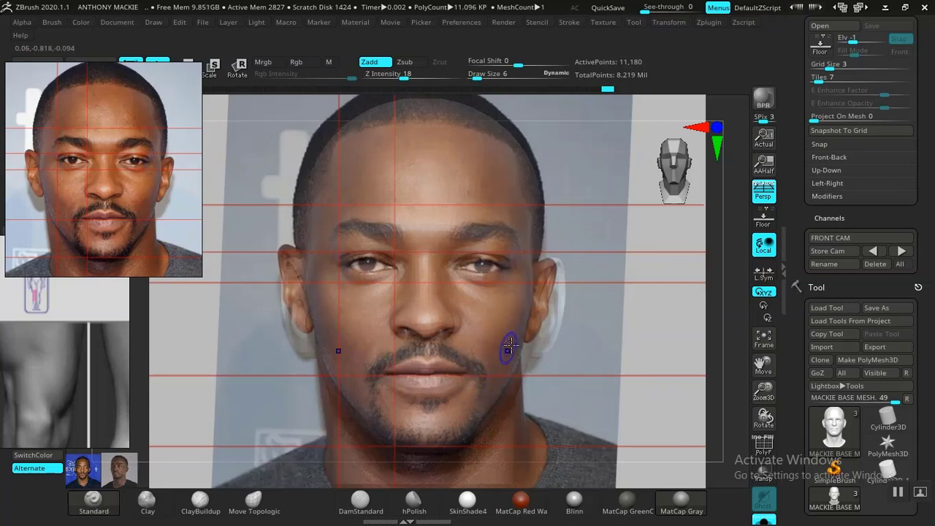
pyautogui.hotkey('shift', 'z')
pyautogui.hotkey('shift', 'z')
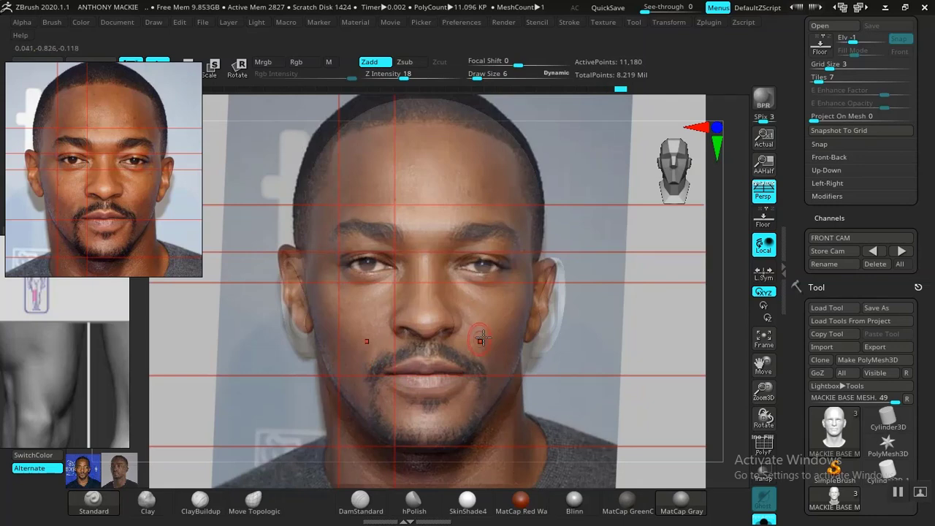
pyautogui.hotkey('shift', 'z')
pyautogui.hotkey('shift', 'z')
pyautogui.hotkey('shift', 'z')
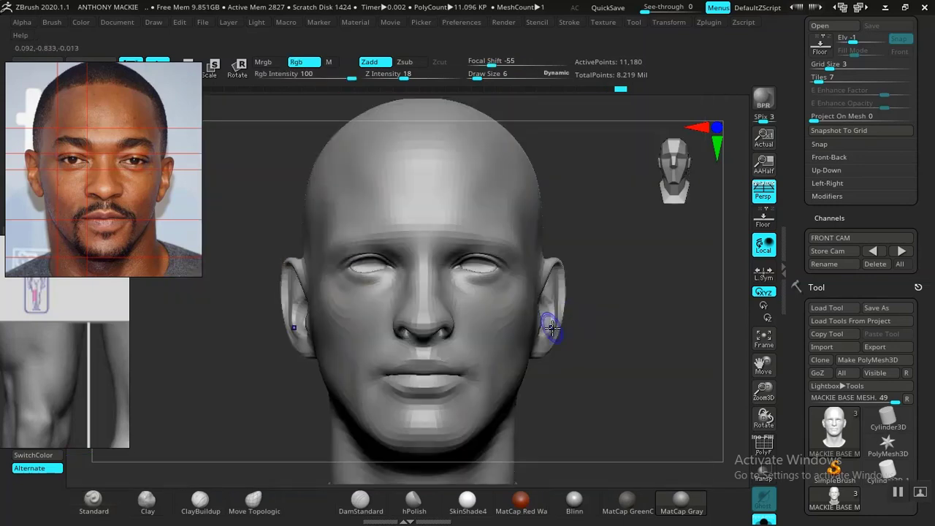
# - Examine the mouth in profile and close up, restore the stored front camera, and compare the face with the photo overlay
pyautogui.moveTo(577, 359)
pyautogui.mouseDown()
pyautogui.moveTo(624, 358)
pyautogui.moveTo(593, 357)
pyautogui.mouseUp()
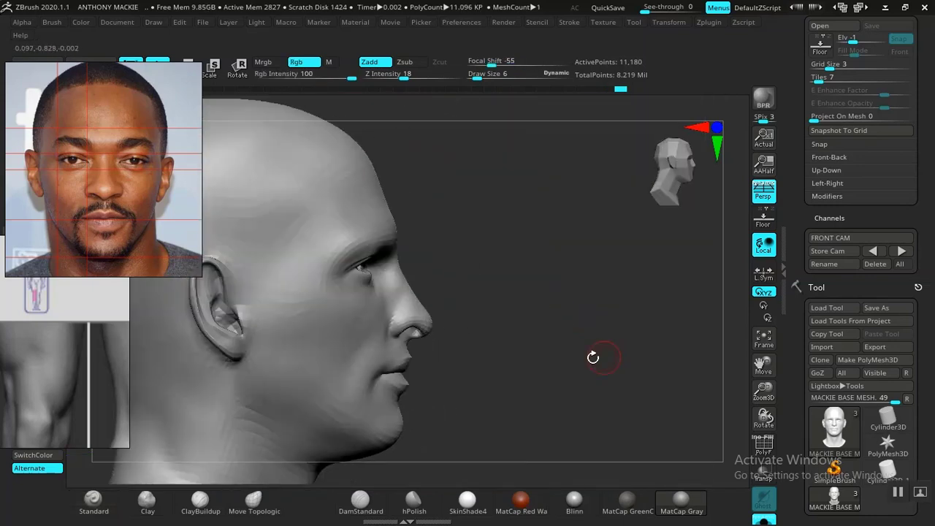
pyautogui.keyDown('alt'); pyautogui.moveTo(536, 352); pyautogui.dragTo(583, 398); pyautogui.keyUp('alt')
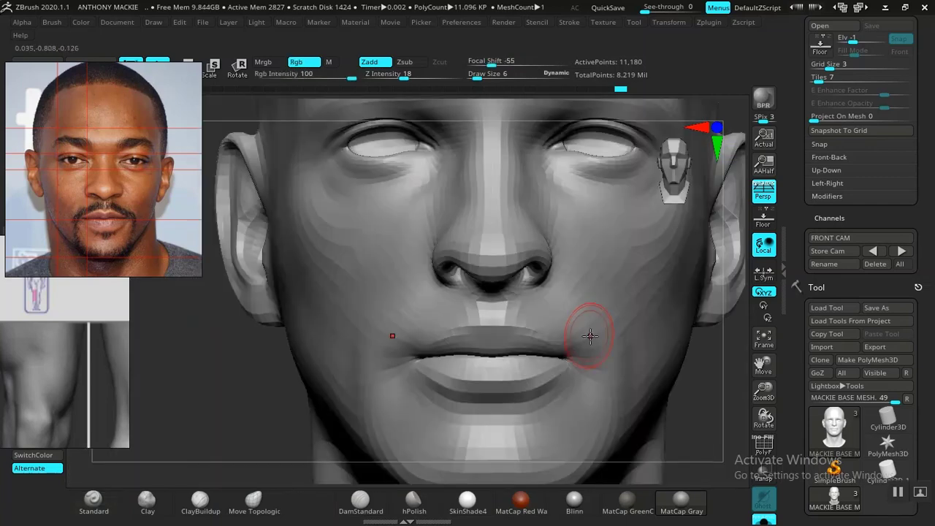
pyautogui.moveTo(726, 369)
pyautogui.keyDown('alt'); pyautogui.mouseDown()
pyautogui.moveTo(684, 330)
pyautogui.moveTo(578, 301)
pyautogui.moveTo(567, 323)
pyautogui.moveTo(576, 350)
pyautogui.moveTo(561, 370)
pyautogui.moveTo(548, 355)
pyautogui.moveTo(595, 356)
pyautogui.moveTo(556, 358)
pyautogui.mouseUp(); pyautogui.keyUp('alt')
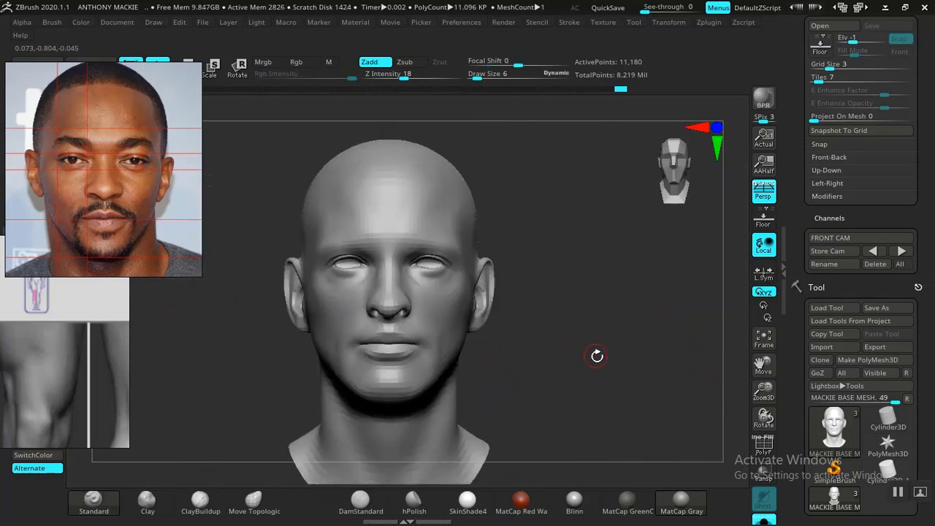
pyautogui.click(905, 253)
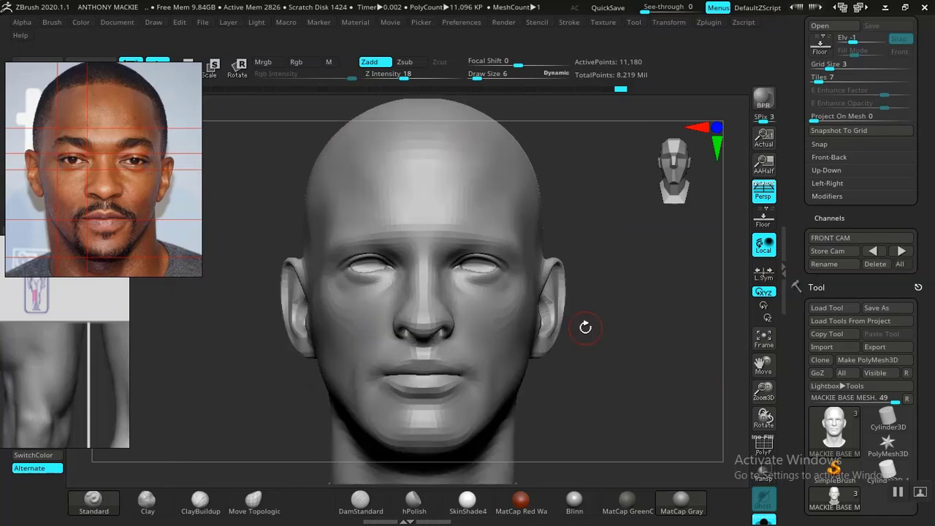
pyautogui.hotkey('shift', 'z')
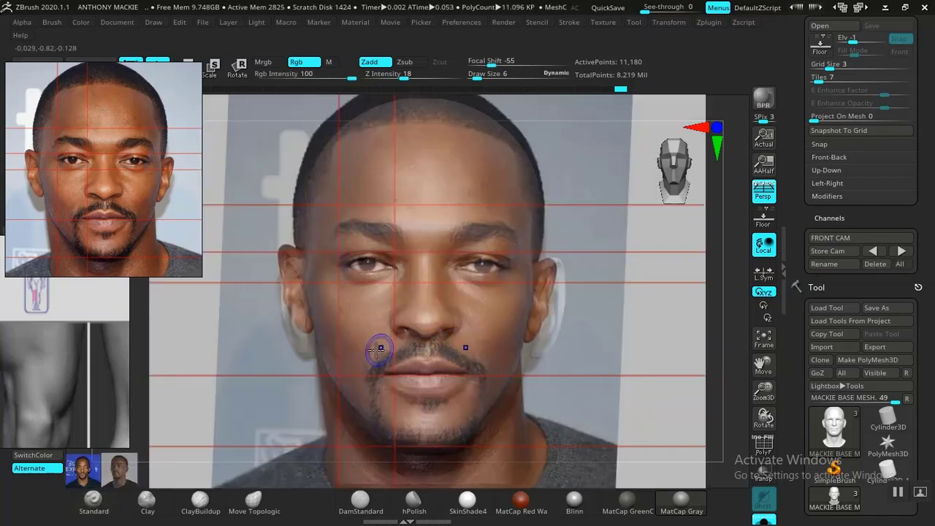
pyautogui.hotkey('shift', 'z')
pyautogui.hotkey('shift', 'z')
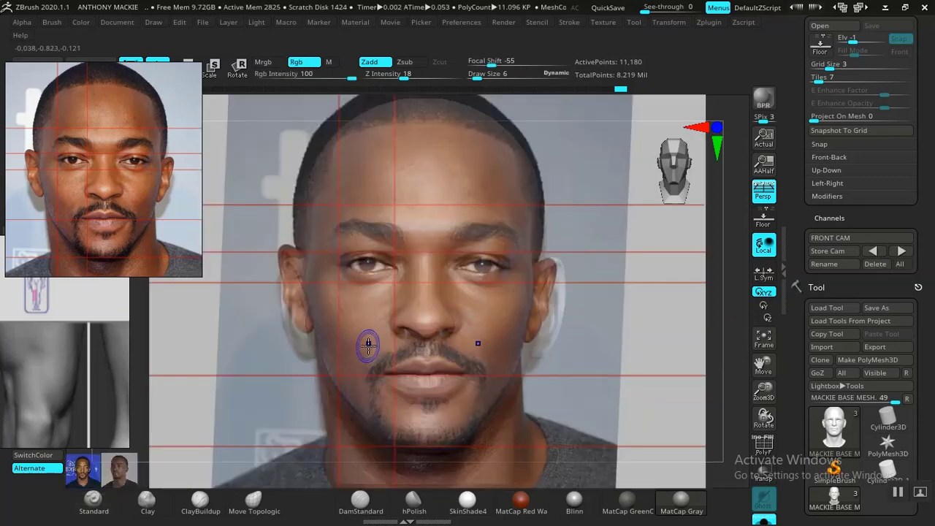
pyautogui.hotkey('shift', 'z')
pyautogui.hotkey('shift', 'z')
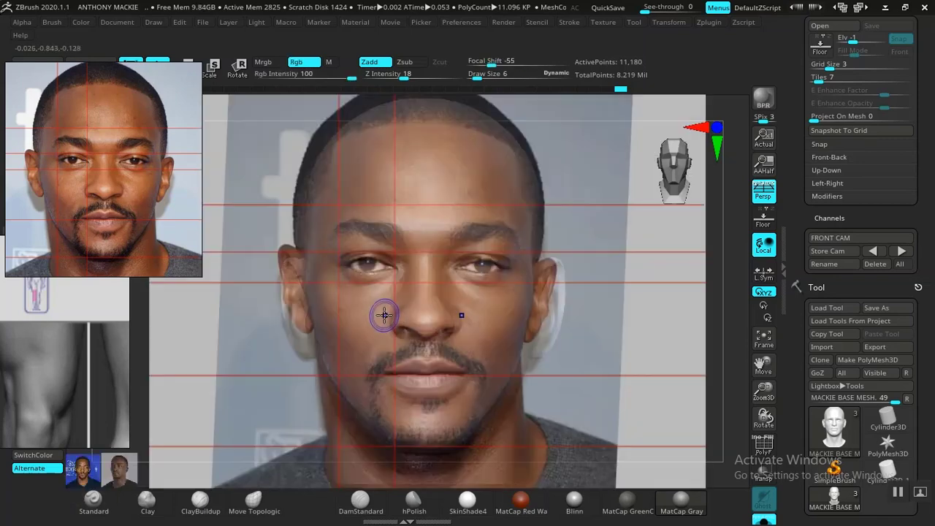
# - Hide the photo overlay and set up the Clay brush with Z intensity 18 and draw size 31
pyautogui.press('space')
pyautogui.moveTo(401, 287); pyautogui.dragTo(406, 287)
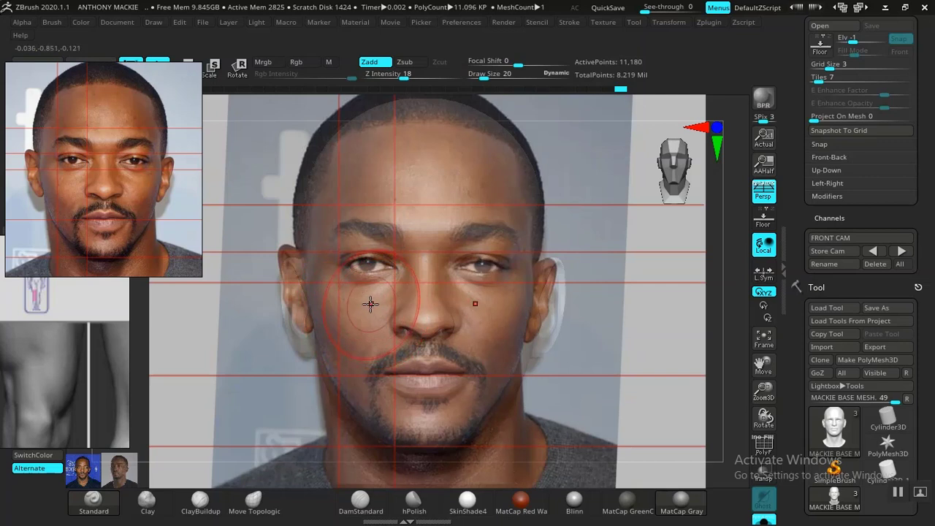
pyautogui.hotkey('shift', 'z')
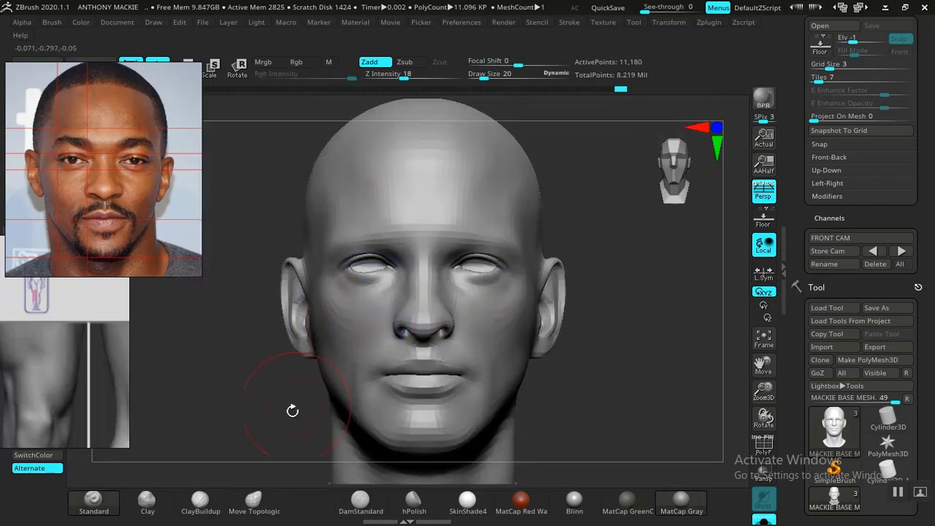
pyautogui.click(147, 502)
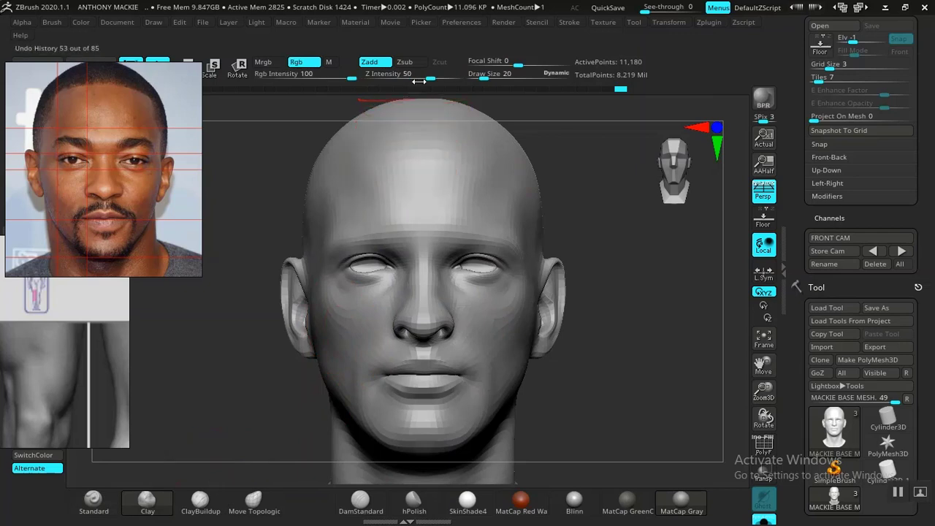
pyautogui.moveTo(406, 75); pyautogui.dragTo(403, 75)
pyautogui.press('space')
pyautogui.moveTo(465, 197); pyautogui.dragTo(470, 196)
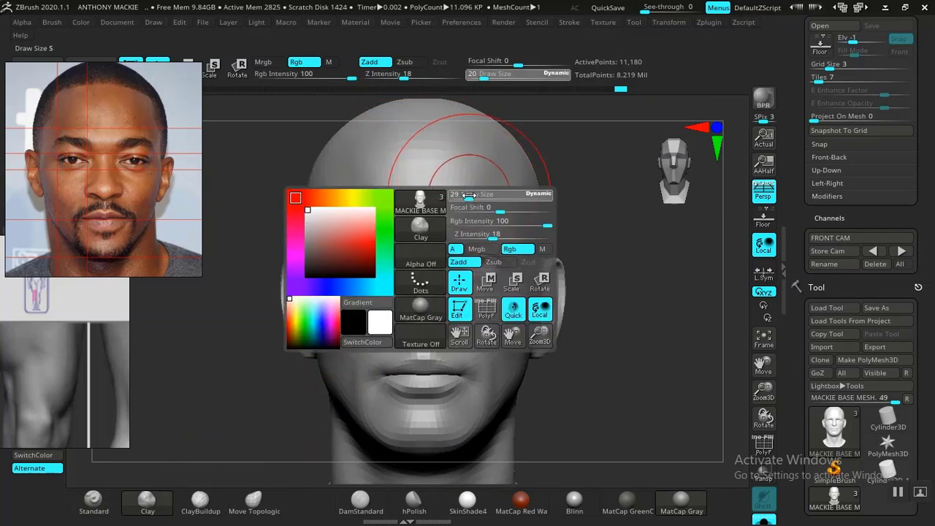
# - Select the Move Topological brush, check the brow area against the photo overlay, and return to the Clay brush
pyautogui.click(254, 500)
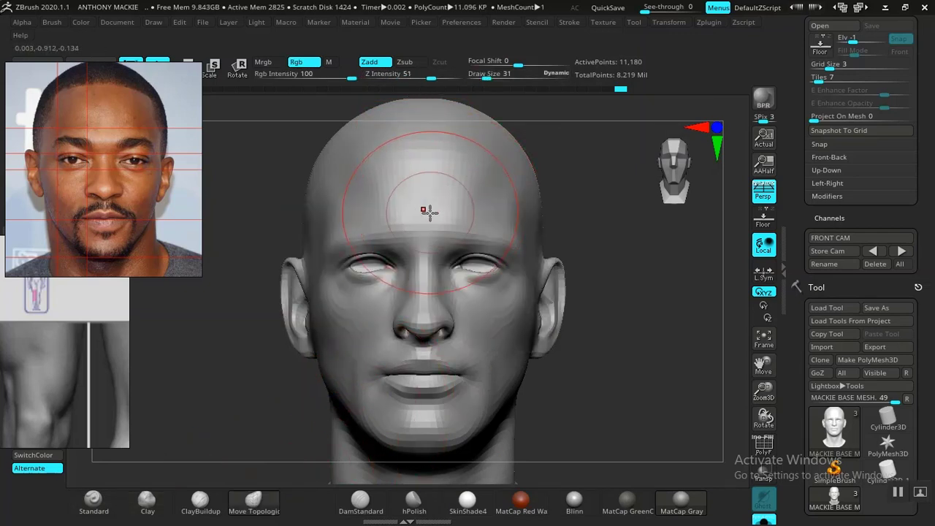
pyautogui.hotkey('shift', 'z')
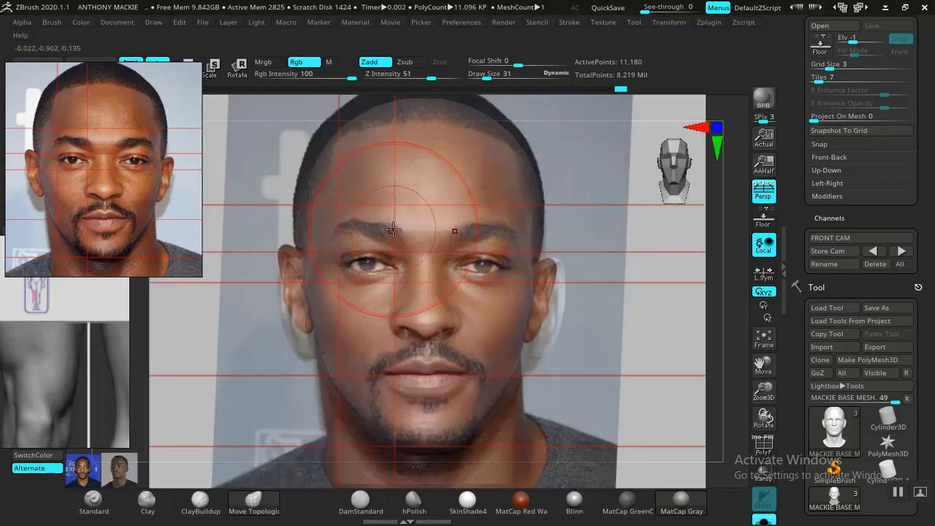
pyautogui.hotkey('shift', 'z')
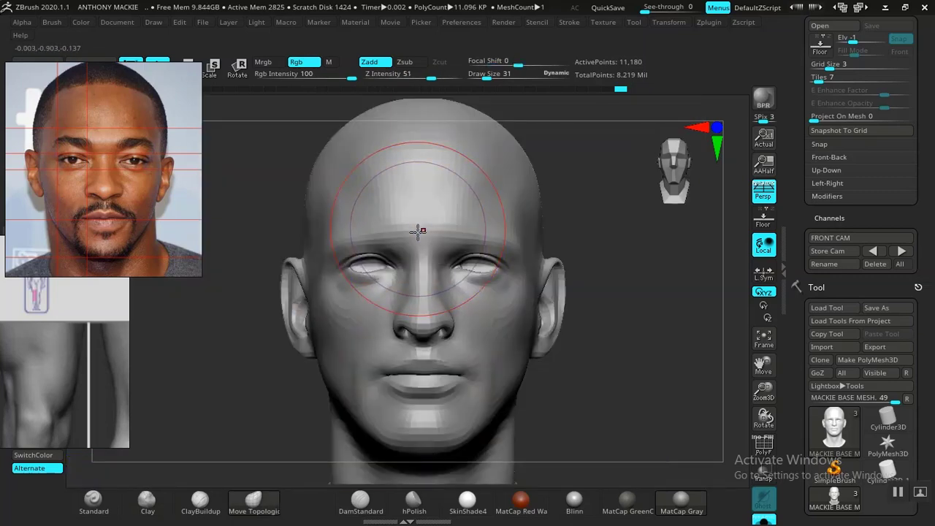
pyautogui.click(146, 500)
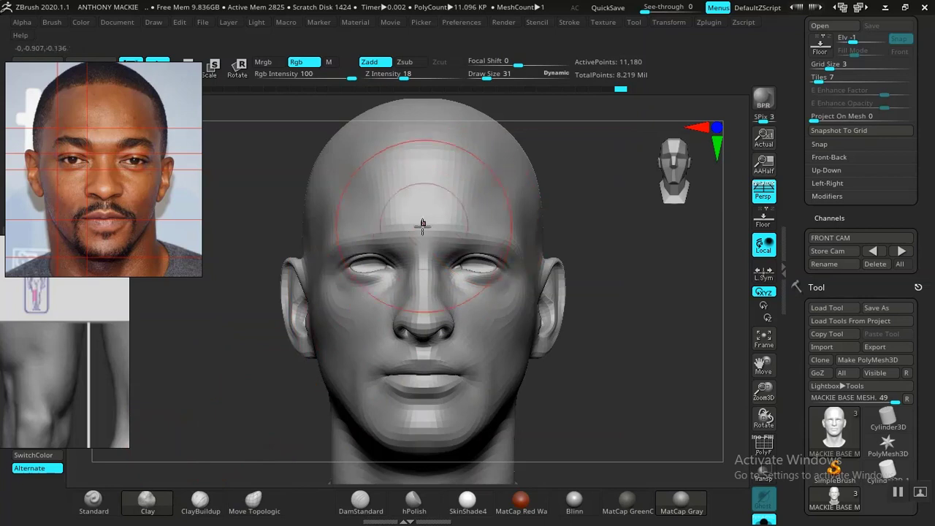
# - Set the Clay brush's draw size to 22 and check the brow area against the photo overlay
pyautogui.moveTo(380, 226)
pyautogui.mouseDown()
pyautogui.moveTo(366, 226)
pyautogui.moveTo(375, 232)
pyautogui.mouseUp()
pyautogui.press('space')
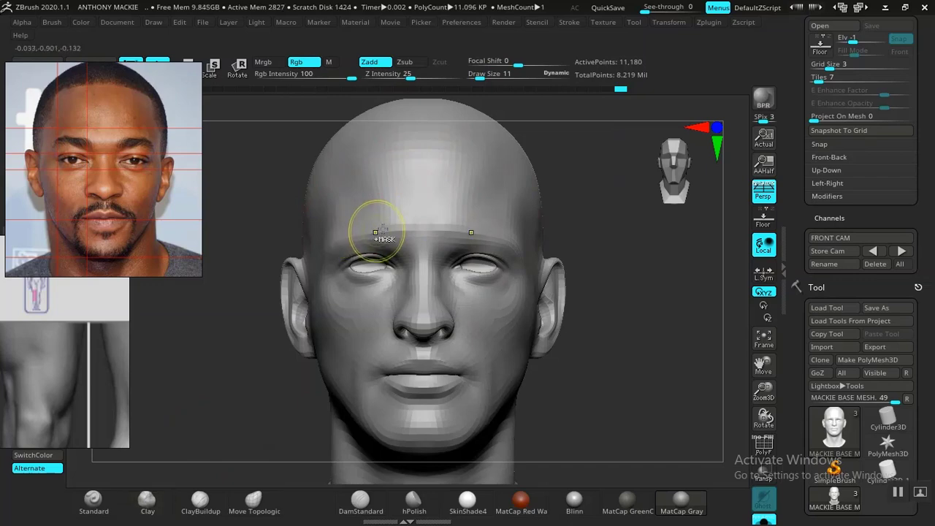
pyautogui.press('space')
pyautogui.moveTo(378, 233); pyautogui.dragTo(386, 233)
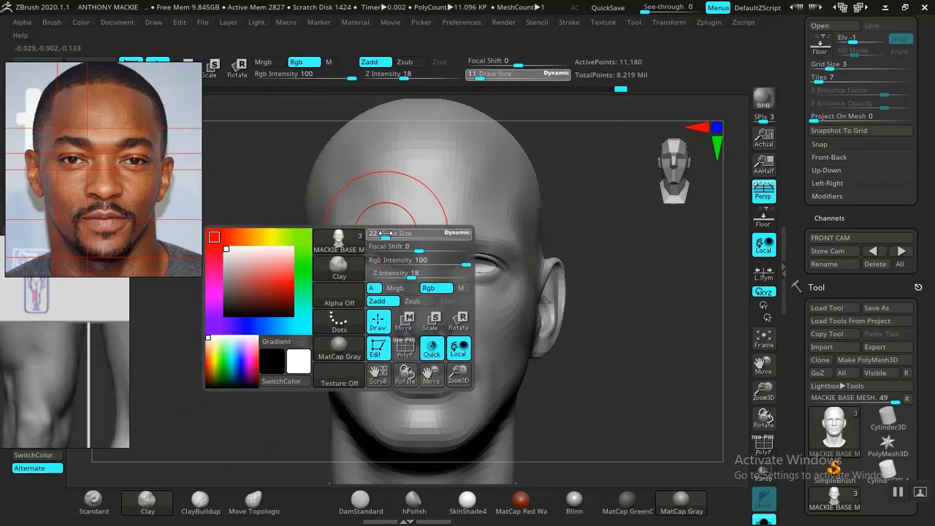
pyautogui.hotkey('shift', 'z')
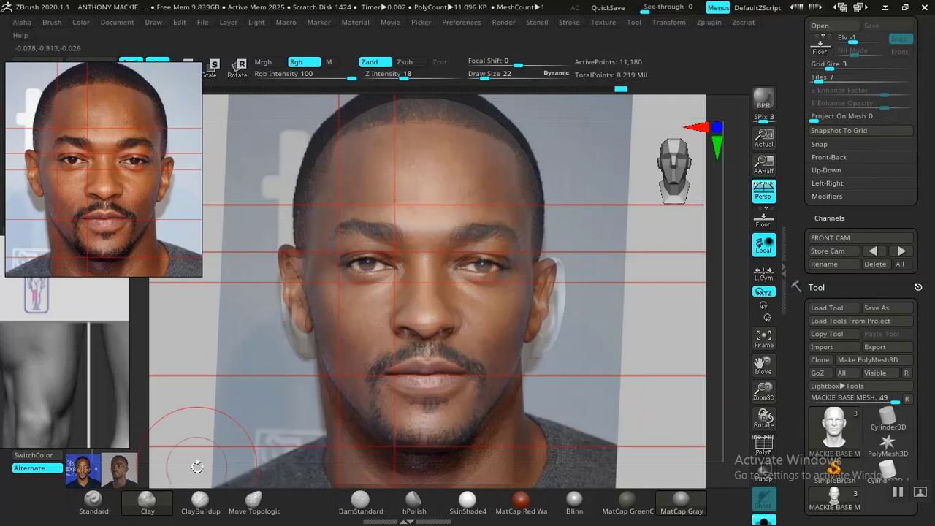
# - Try raising the lower forehead with the Standard brush, undo the strokes, and set the Z intensity to 6
pyautogui.click(94, 504)
pyautogui.hotkey('shift', 'z')
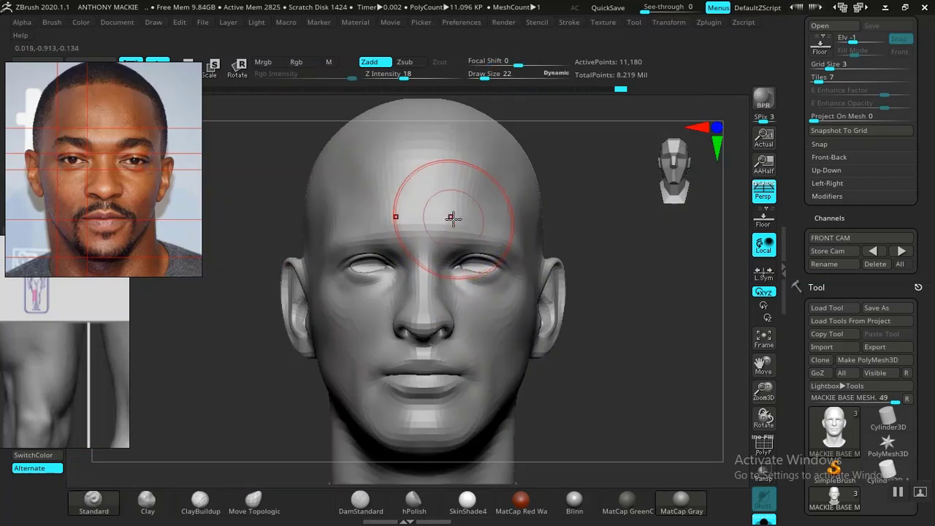
pyautogui.hotkey('ctrl', 'z')
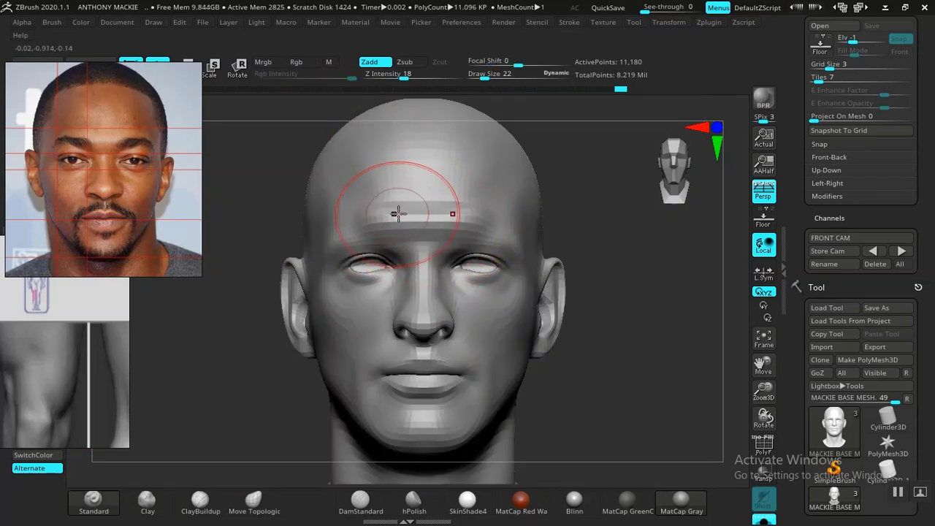
pyautogui.hotkey('ctrl', 'z')
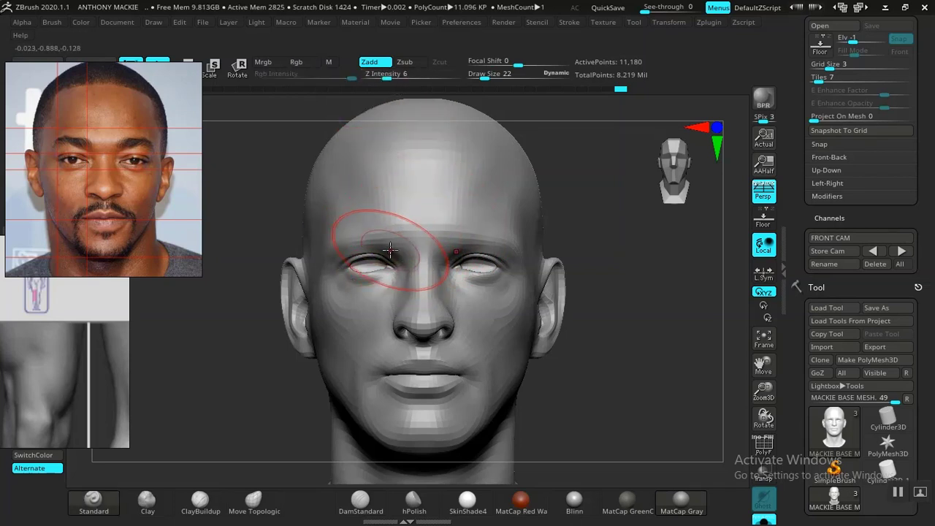
# - Compare the brows with and without the photo overlay, inspecting them from an angle and from the stored front camera
pyautogui.hotkey('shift', 'z')
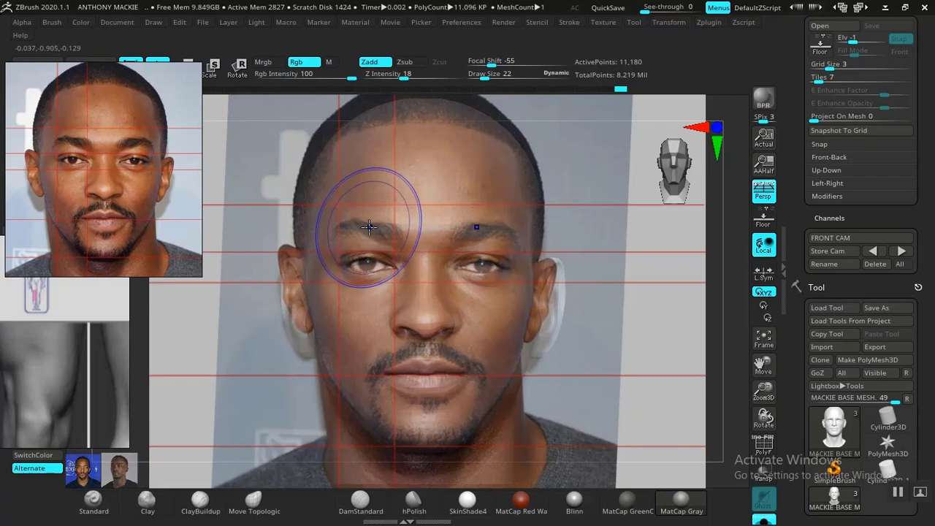
pyautogui.hotkey('shift', 'z')
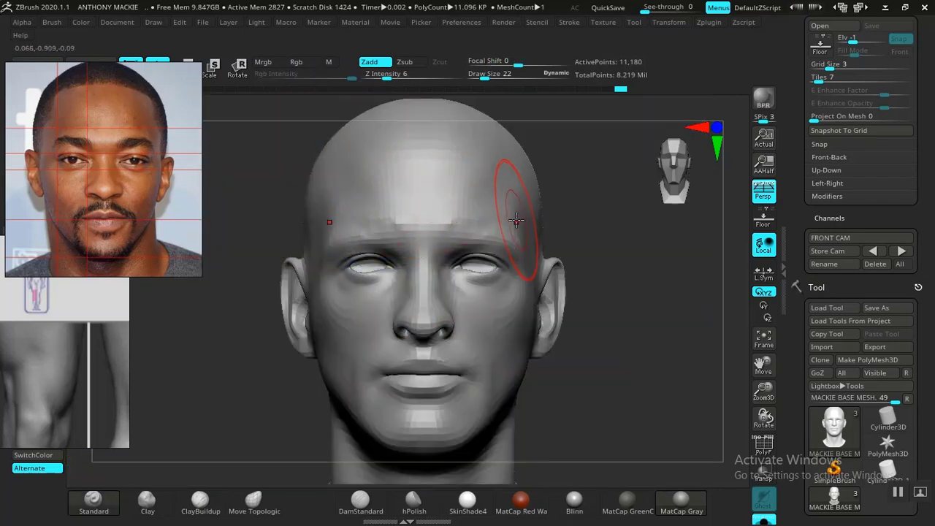
pyautogui.moveTo(631, 226)
pyautogui.mouseDown()
pyautogui.moveTo(668, 230)
pyautogui.moveTo(639, 230)
pyautogui.mouseUp()
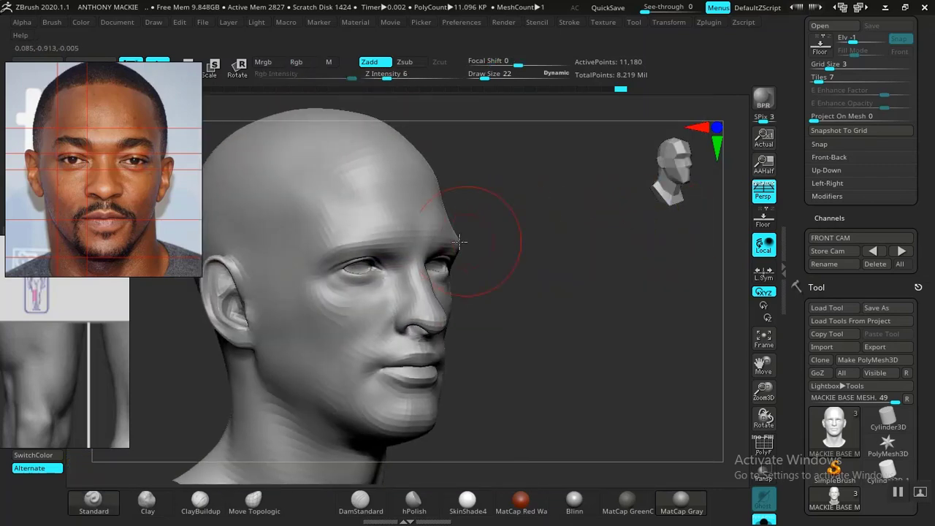
pyautogui.keyDown('shift'); pyautogui.moveTo(524, 246); pyautogui.dragTo(459, 229); pyautogui.keyUp('shift')
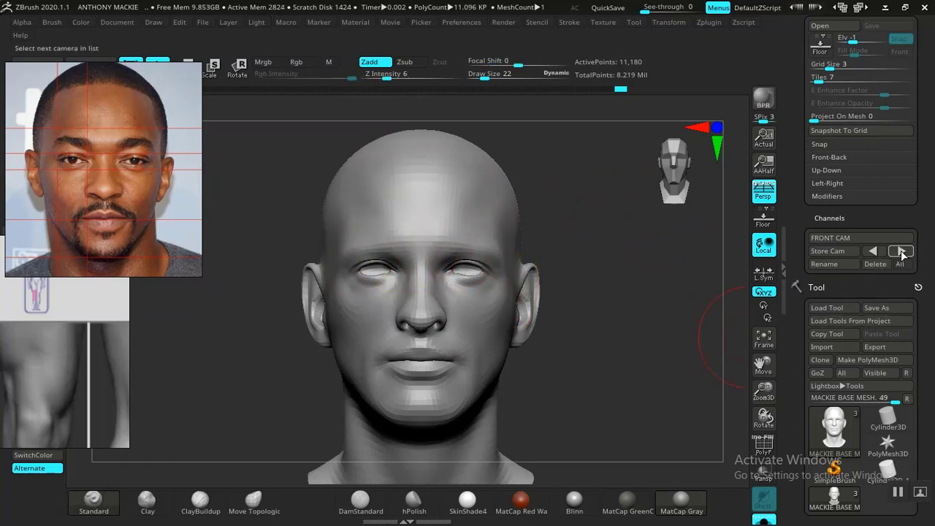
pyautogui.click(902, 252)
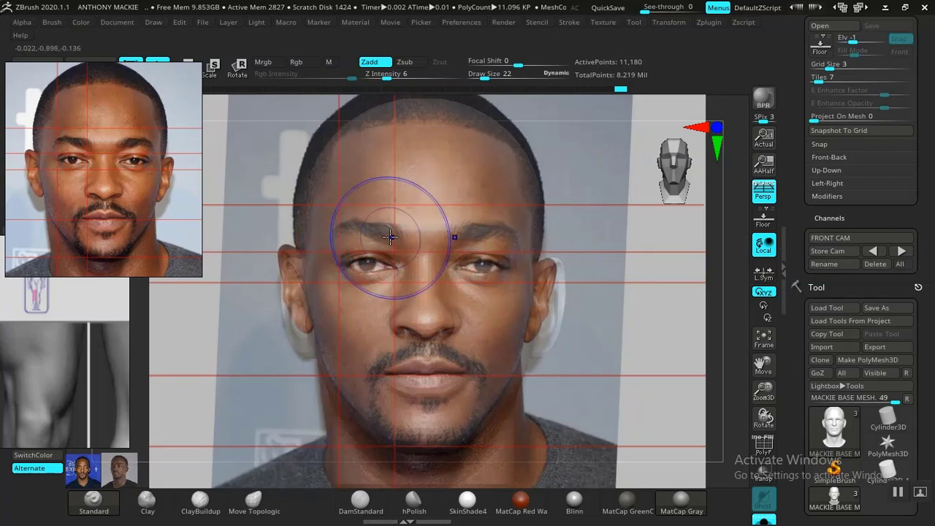
pyautogui.hotkey('shift', 'z')
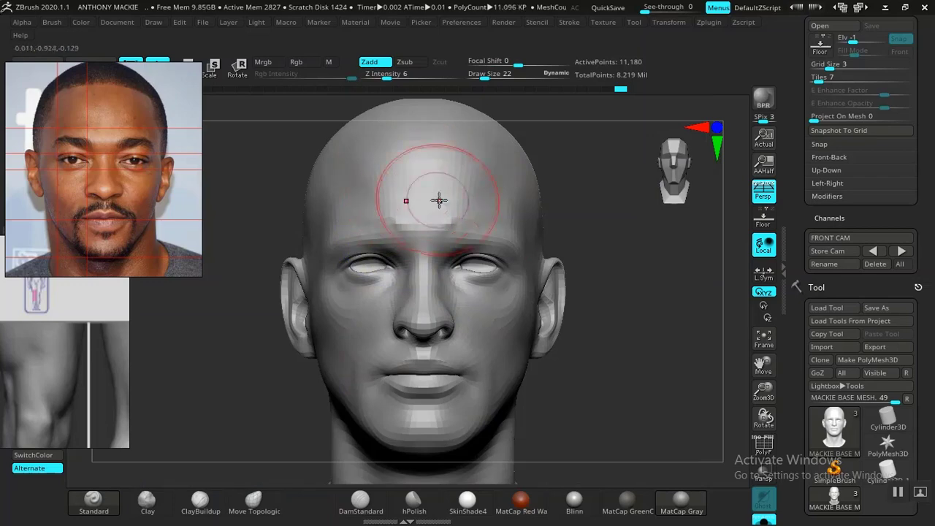
# - Examine the brow ridge and eye sockets close up, then check them against the photo overlay from the stored front camera
pyautogui.moveTo(587, 192); pyautogui.dragTo(677, 212)
pyautogui.keyDown('alt'); pyautogui.moveTo(543, 249); pyautogui.dragTo(568, 286); pyautogui.keyUp('alt')
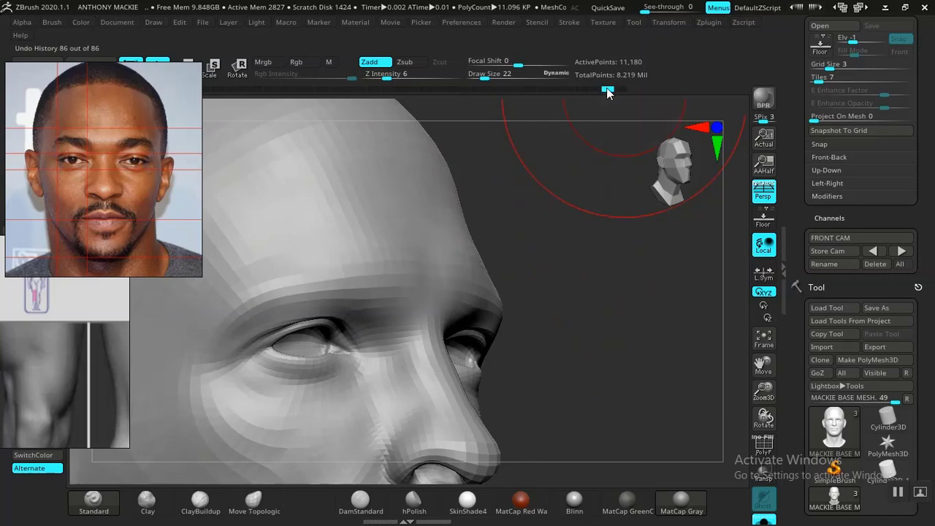
pyautogui.moveTo(608, 320)
pyautogui.mouseDown()
pyautogui.moveTo(575, 369)
pyautogui.moveTo(590, 341)
pyautogui.mouseUp()
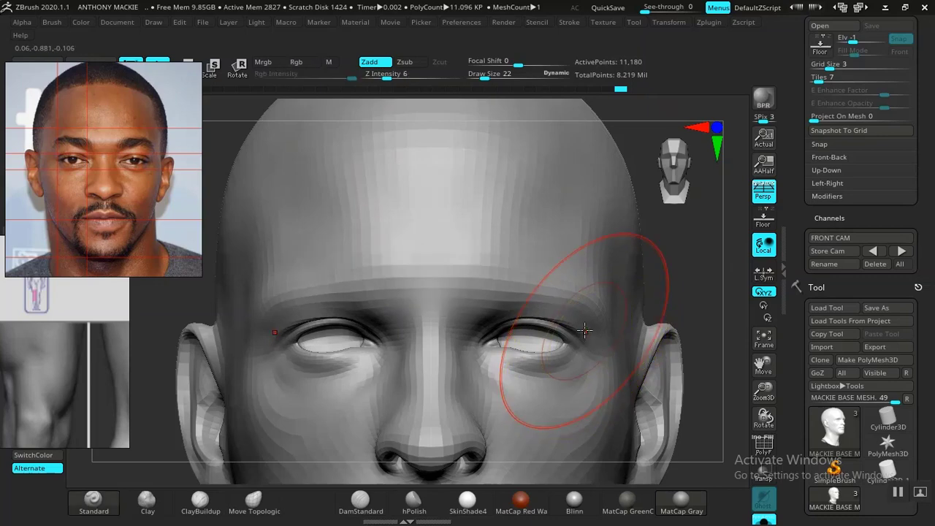
pyautogui.click(901, 250)
pyautogui.hotkey('shift', 'z')
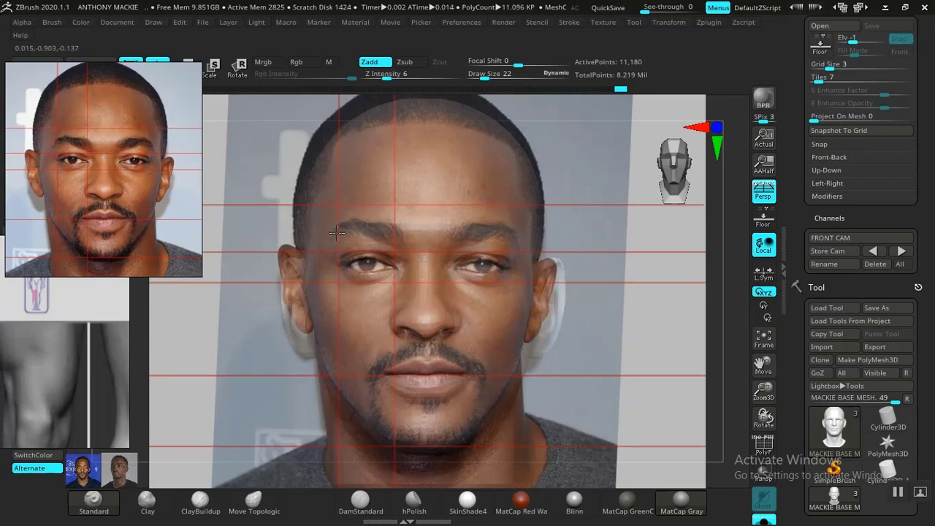
pyautogui.hotkey('shift', 'z')
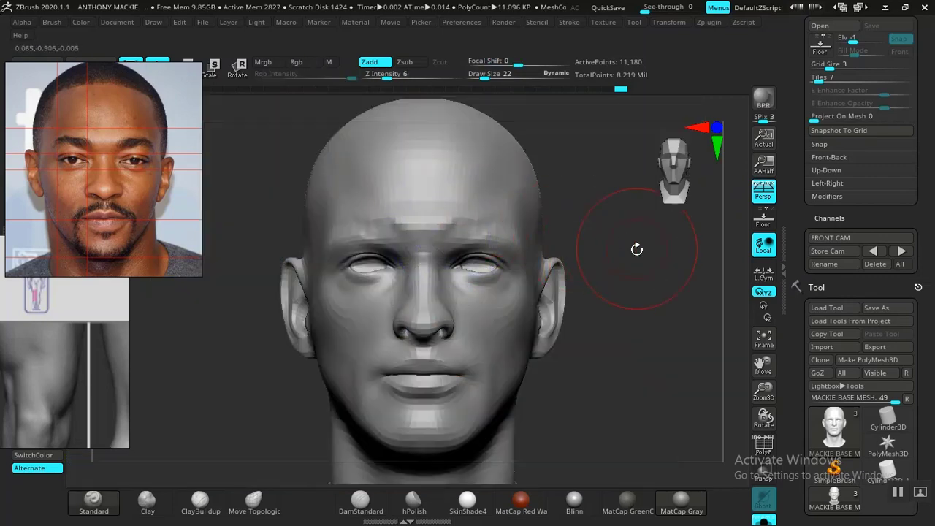
# - Examine the brow and temple from the side, then restore the stored front camera with the photo overlay shown
pyautogui.moveTo(637, 249)
pyautogui.mouseDown()
pyautogui.moveTo(622, 317)
pyautogui.moveTo(580, 278)
pyautogui.mouseUp()
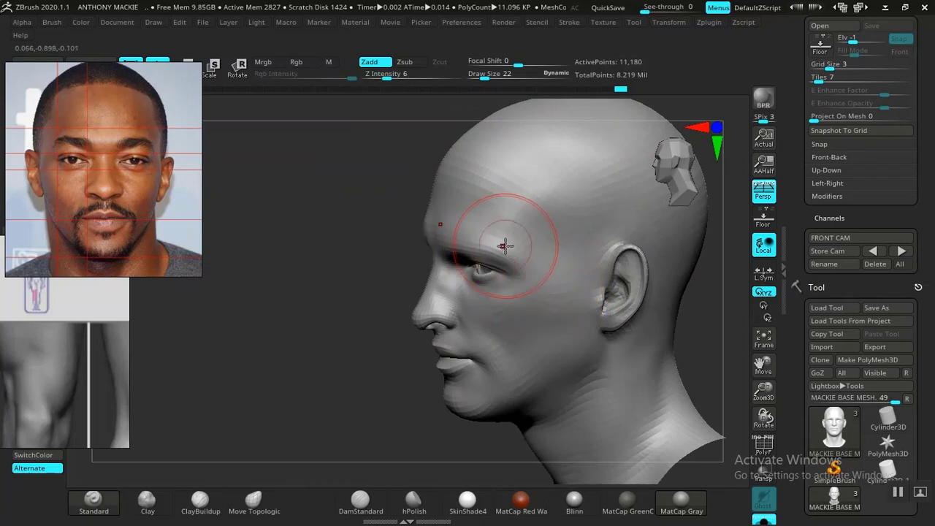
pyautogui.moveTo(439, 238)
pyautogui.mouseDown()
pyautogui.moveTo(347, 278)
pyautogui.moveTo(417, 268)
pyautogui.mouseUp()
pyautogui.click(875, 251)
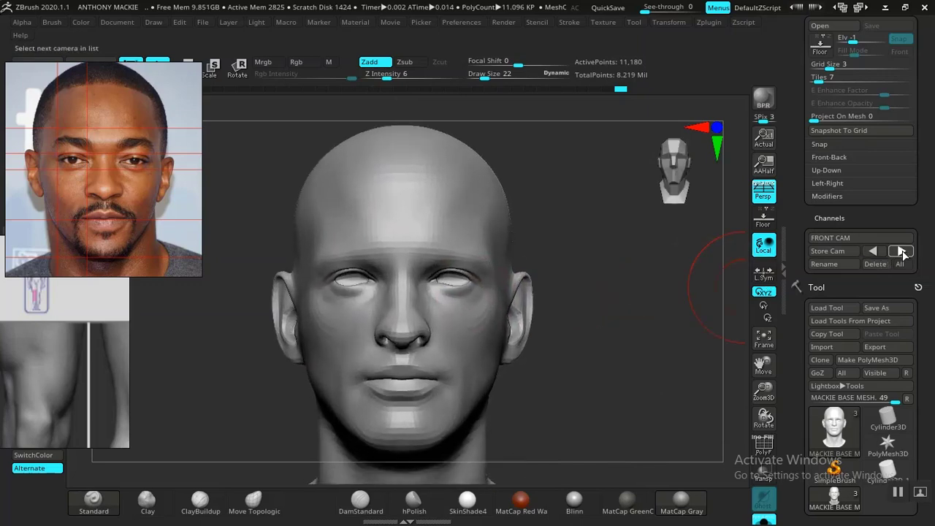
pyautogui.click(902, 252)
pyautogui.hotkey('shift', 'z')
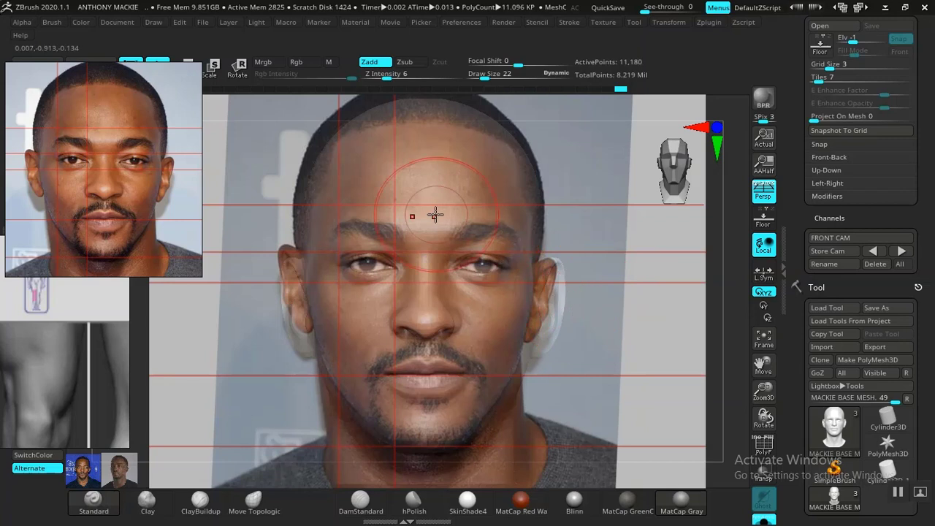
# - Switch back to the Clay brush, hide the photo overlay, and return the head to the stored front camera
pyautogui.click(146, 502)
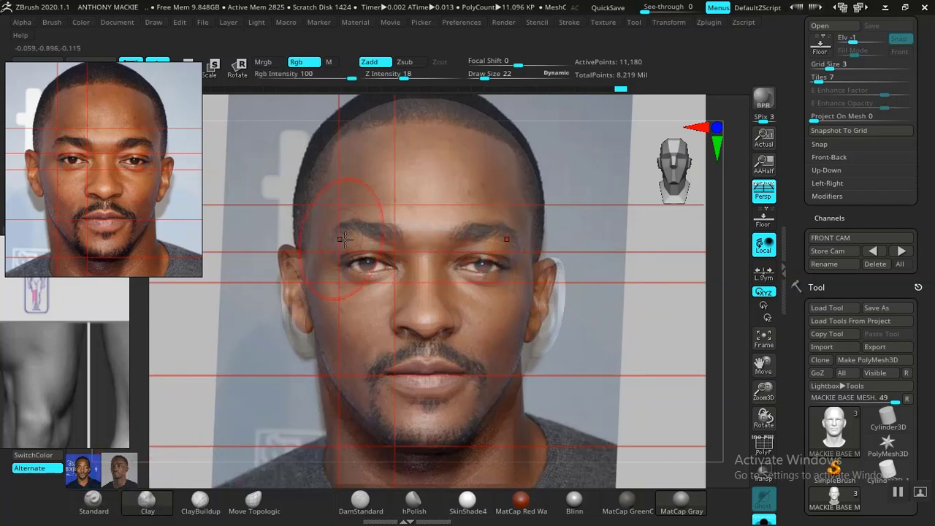
pyautogui.hotkey('shift', 'z')
pyautogui.moveTo(600, 242)
pyautogui.mouseDown()
pyautogui.moveTo(636, 203)
pyautogui.moveTo(610, 244)
pyautogui.moveTo(607, 282)
pyautogui.moveTo(553, 286)
pyautogui.mouseUp()
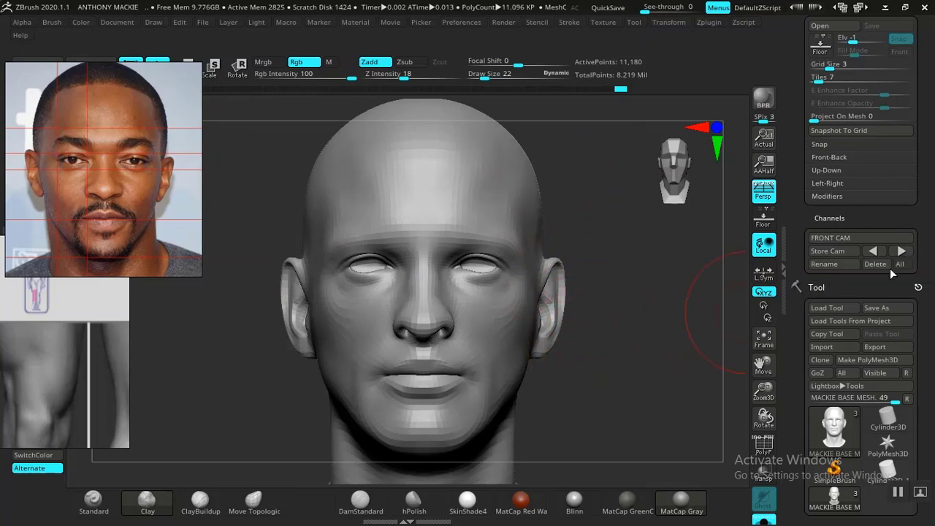
pyautogui.keyDown('alt'); pyautogui.moveTo(611, 339); pyautogui.dragTo(629, 333); pyautogui.keyUp('alt')
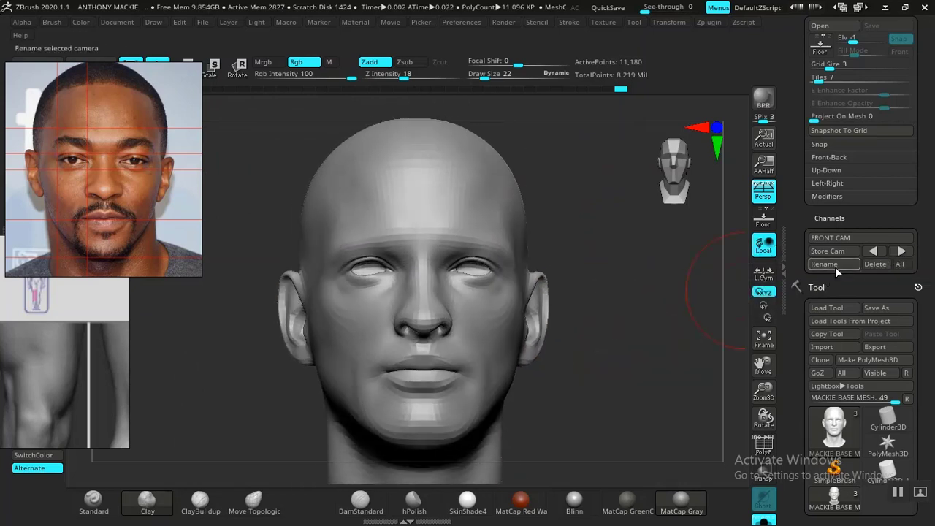
pyautogui.click(905, 251)
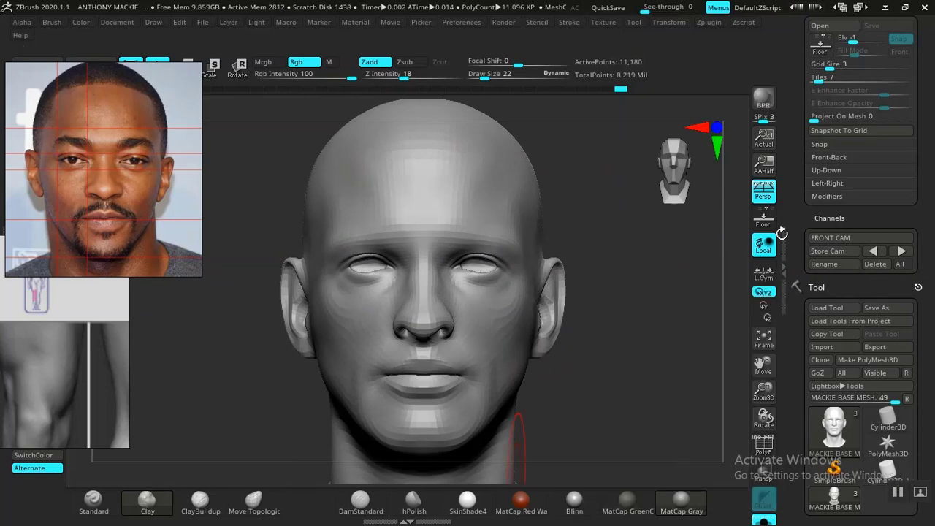
# - Recheck the inner brows and lower forehead against the photo overlay from the front camera
pyautogui.moveTo(680, 242); pyautogui.dragTo(694, 244)
pyautogui.click(874, 250)
pyautogui.hotkey('shift', 'z')
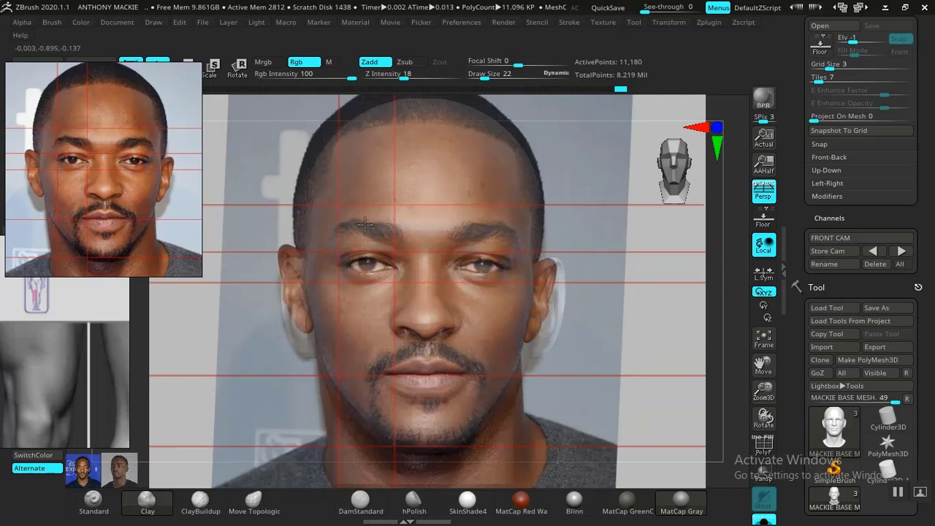
pyautogui.hotkey('shift', 'z')
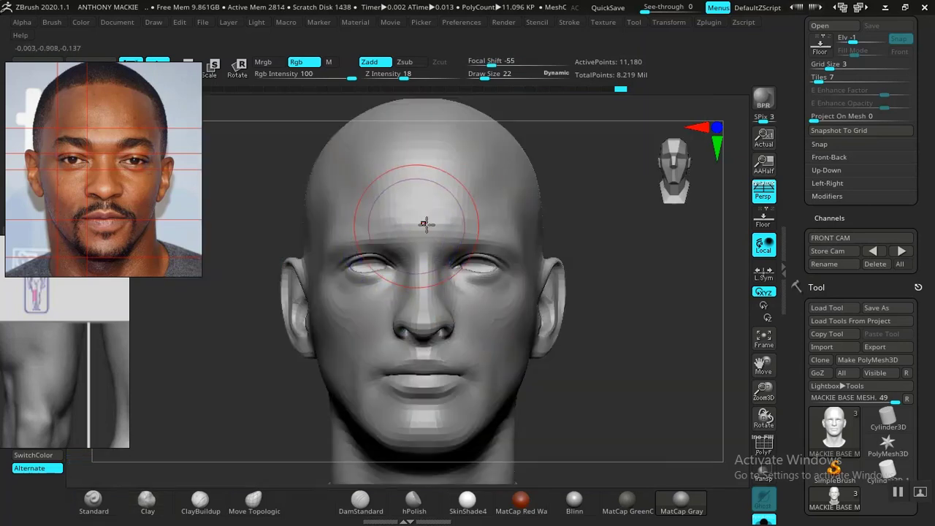
# - Build up and smooth the forehead above the brows with the Clay brush, setting the draw size to 13
pyautogui.moveTo(607, 246); pyautogui.dragTo(664, 250)
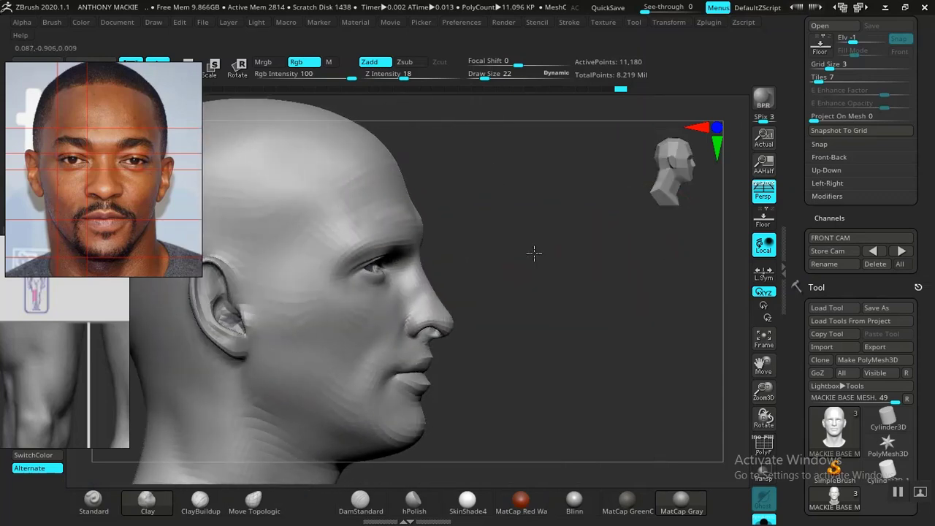
pyautogui.moveTo(533, 255)
pyautogui.mouseDown()
pyautogui.moveTo(591, 265)
pyautogui.moveTo(551, 337)
pyautogui.moveTo(531, 271)
pyautogui.moveTo(438, 261)
pyautogui.mouseUp()
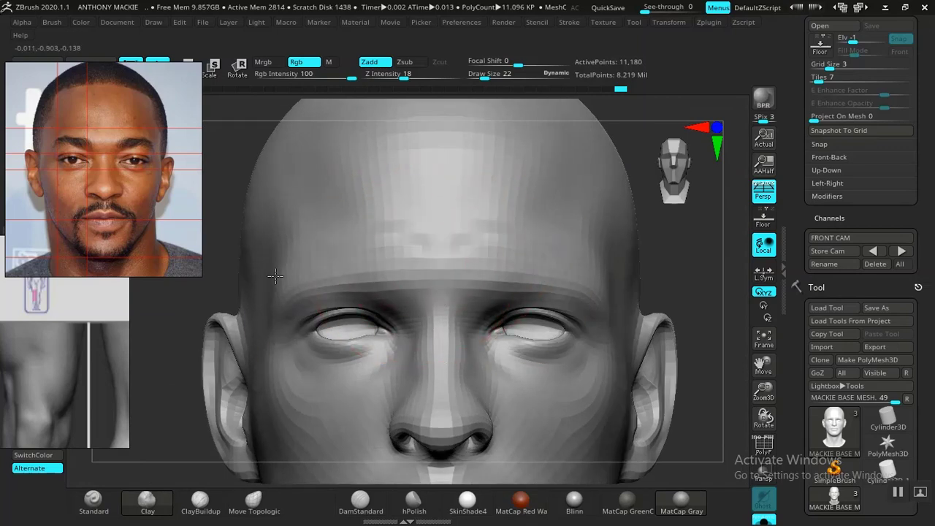
pyautogui.keyDown('alt'); pyautogui.moveTo(708, 291); pyautogui.dragTo(532, 326); pyautogui.keyUp('alt')
pyautogui.press('space')
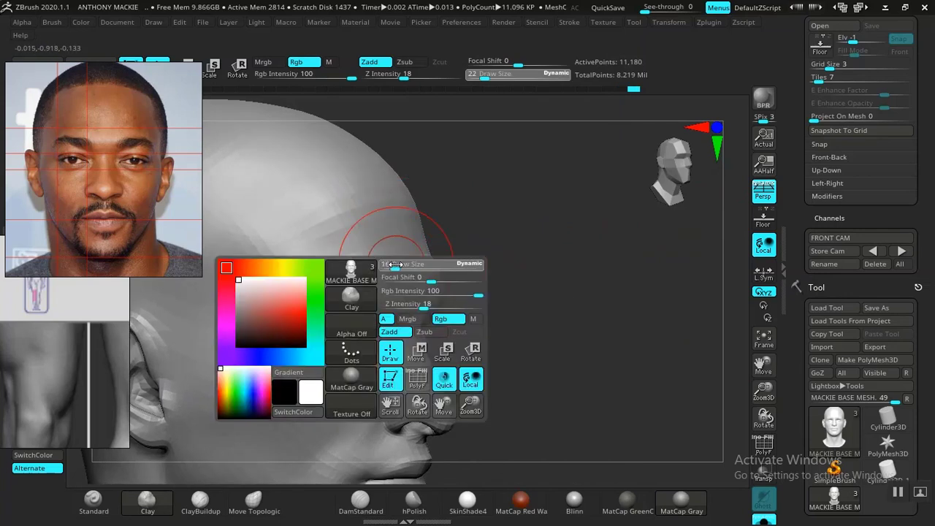
pyautogui.moveTo(397, 267); pyautogui.dragTo(393, 267)
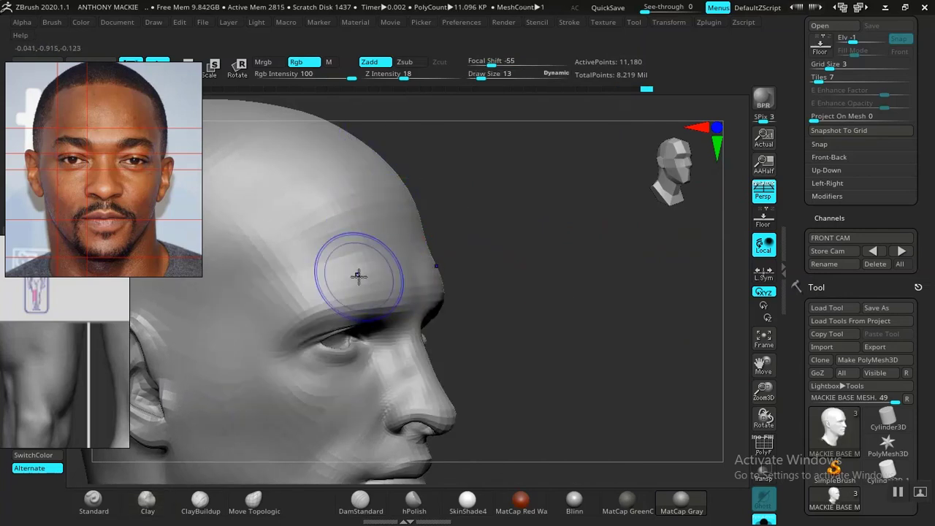
pyautogui.keyDown('shift'); pyautogui.moveTo(585, 296); pyautogui.dragTo(572, 286); pyautogui.keyUp('shift')
pyautogui.keyDown('alt'); pyautogui.moveTo(633, 299); pyautogui.dragTo(585, 372); pyautogui.keyUp('alt')
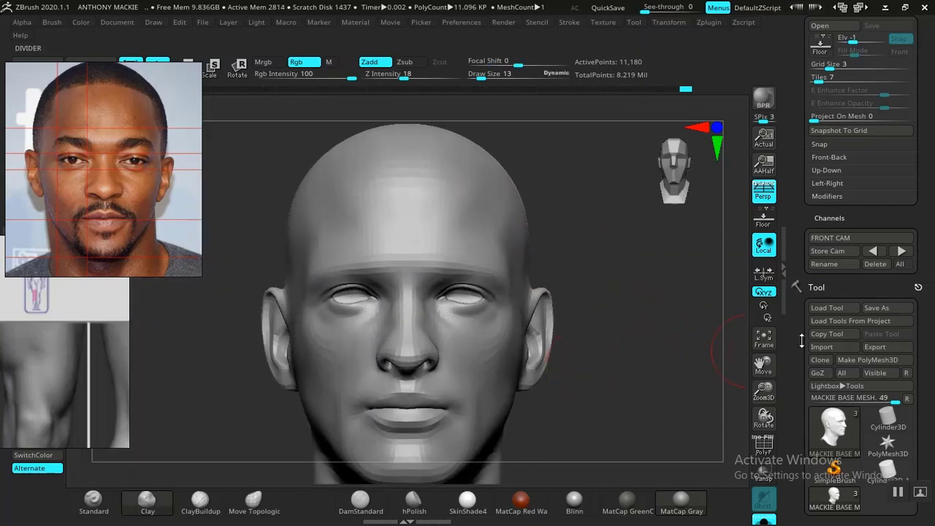
# - Restore the stored front camera and compare the cheeks and sides of the nose with and without the photo overlay
pyautogui.click(901, 254)
pyautogui.hotkey('shift', 'z')
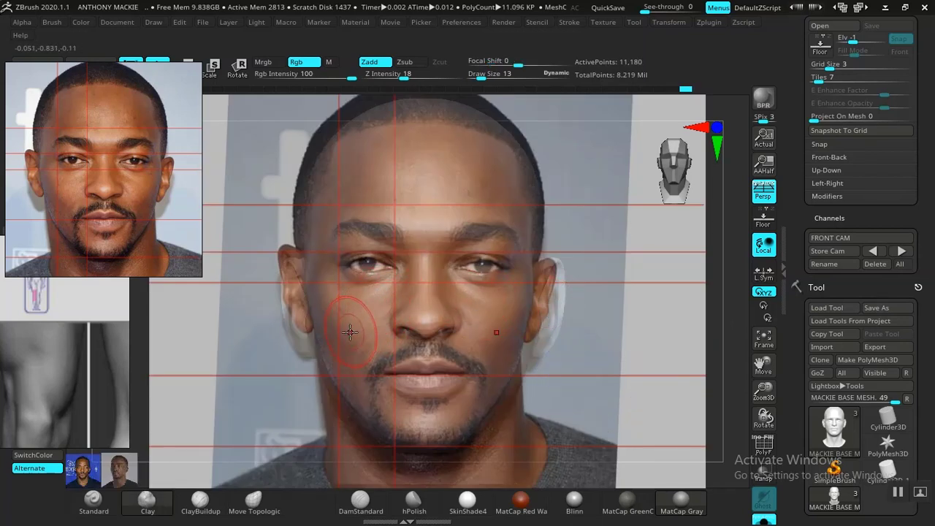
pyautogui.hotkey('shift', 'z')
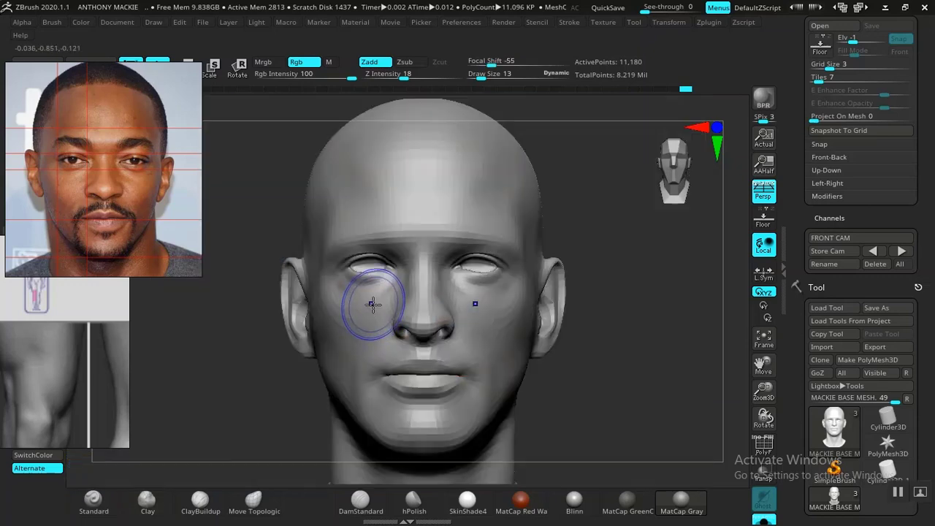
pyautogui.hotkey('shift', 'z')
pyautogui.hotkey('shift', 'z')
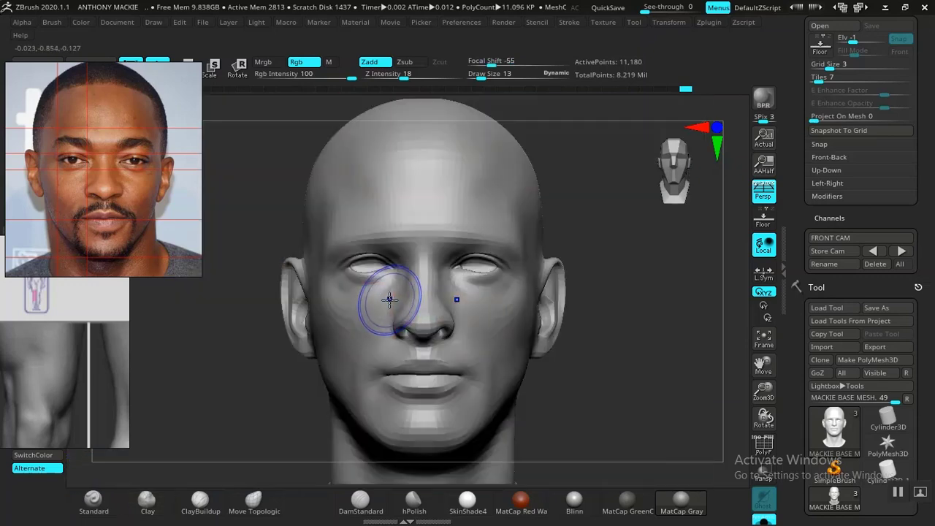
pyautogui.hotkey('shift', 'z')
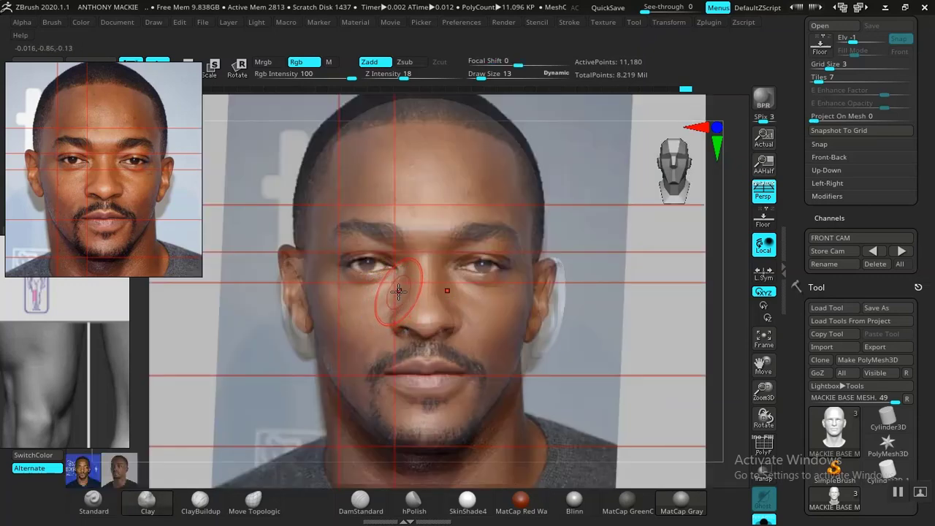
pyautogui.hotkey('shift', 'z')
pyautogui.hotkey('shift', 'z')
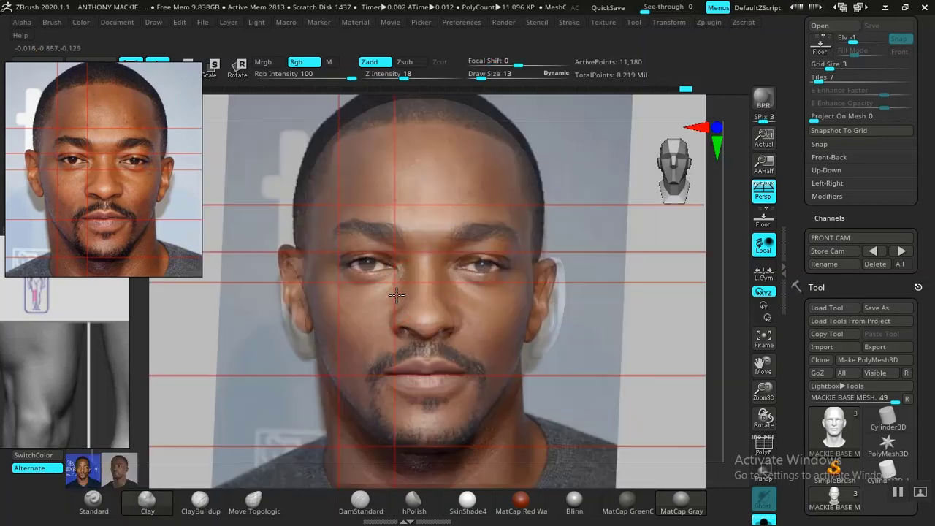
# - Compare the sides of the nose with the photo overlay and smooth the cheeks beside the nose
pyautogui.hotkey('shift', 'z')
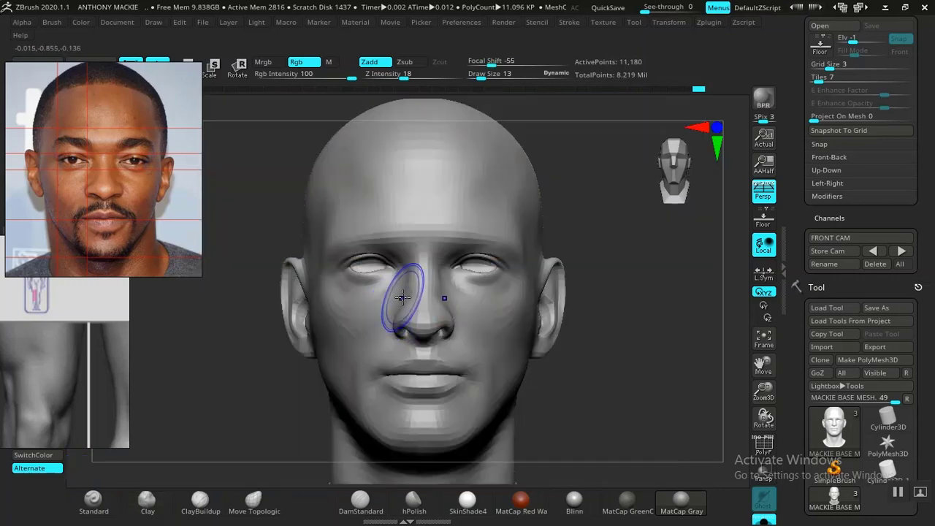
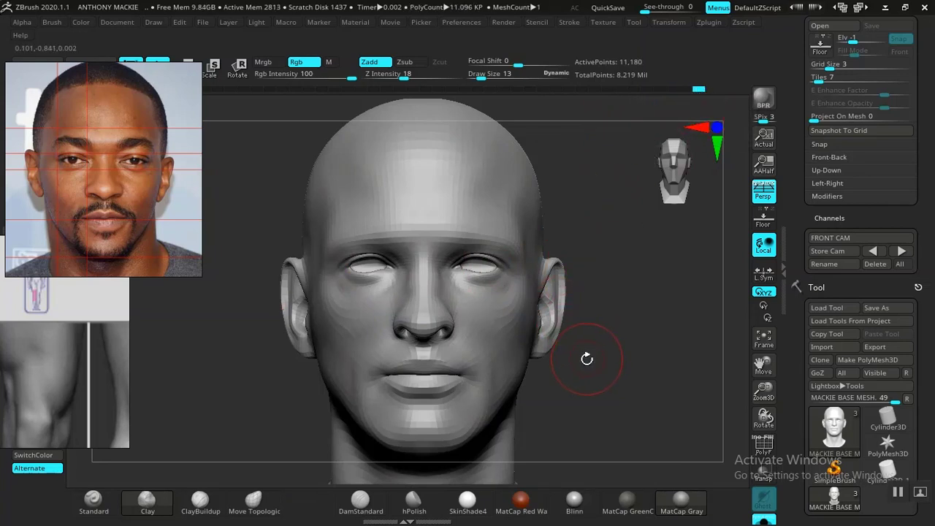
pyautogui.hotkey('shift', 'z')
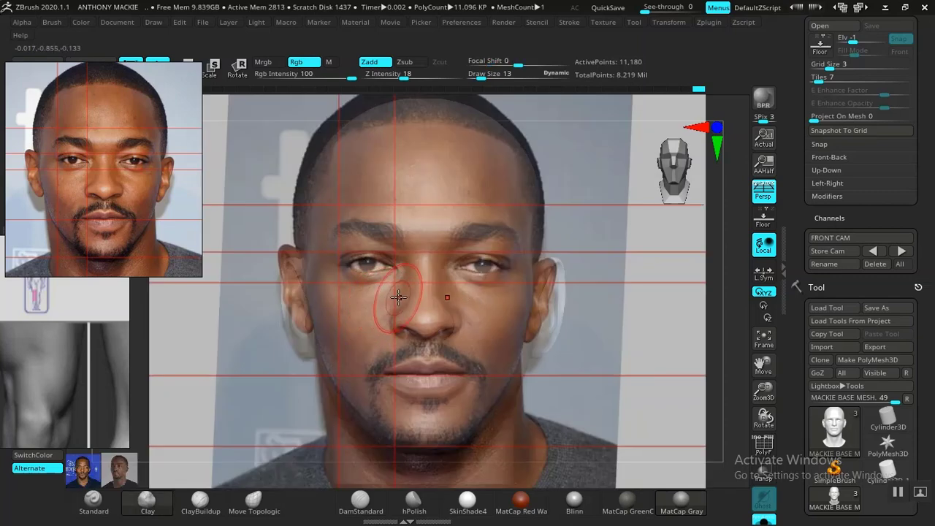
pyautogui.hotkey('shift', 'z')
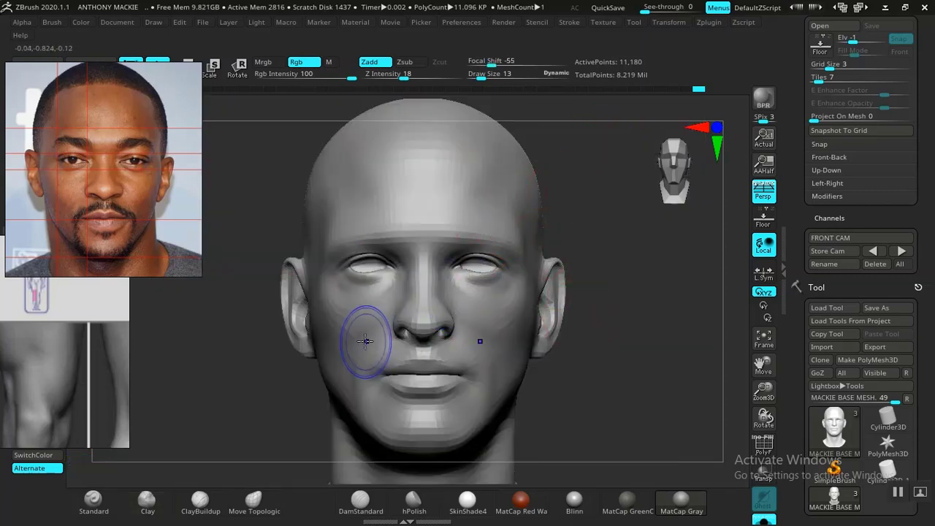
pyautogui.keyDown('shift'); pyautogui.moveTo(368, 341); pyautogui.dragTo(399, 304); pyautogui.keyUp('shift')
pyautogui.moveTo(635, 391)
pyautogui.keyDown('alt'); pyautogui.mouseDown()
pyautogui.moveTo(569, 339)
pyautogui.moveTo(604, 430)
pyautogui.moveTo(592, 397)
pyautogui.moveTo(583, 401)
pyautogui.moveTo(619, 426)
pyautogui.moveTo(626, 397)
pyautogui.moveTo(660, 401)
pyautogui.moveTo(584, 384)
pyautogui.moveTo(563, 365)
pyautogui.moveTo(697, 237)
pyautogui.mouseUp(); pyautogui.keyUp('alt')
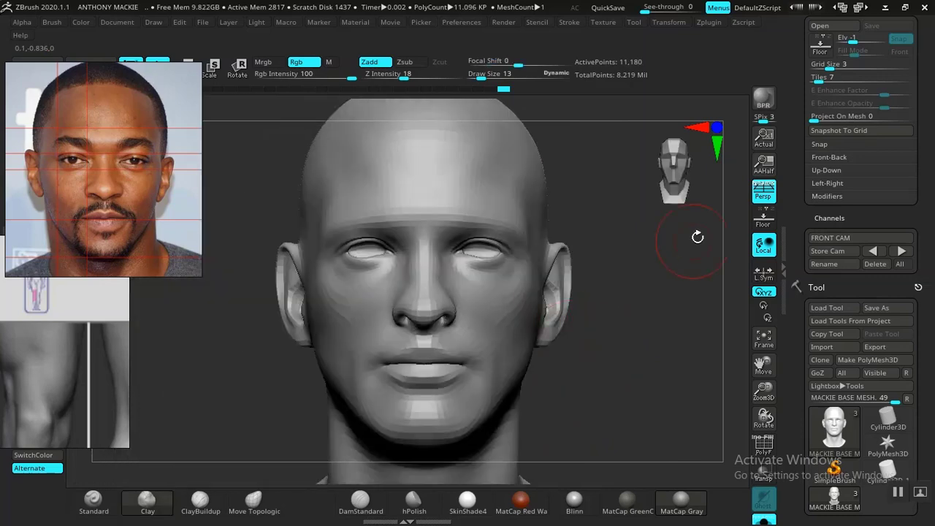
# - Set the draw size to 18, switch to the DamStandard brush, and try carving horizontal creases across the forehead
pyautogui.click(875, 251)
pyautogui.hotkey('shift', 'z')
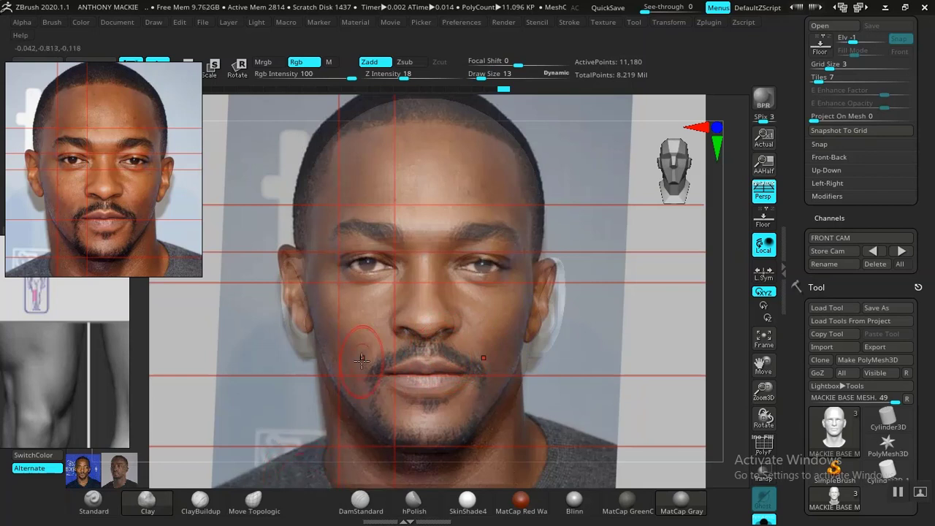
pyautogui.press('space')
pyautogui.moveTo(342, 304); pyautogui.dragTo(349, 304)
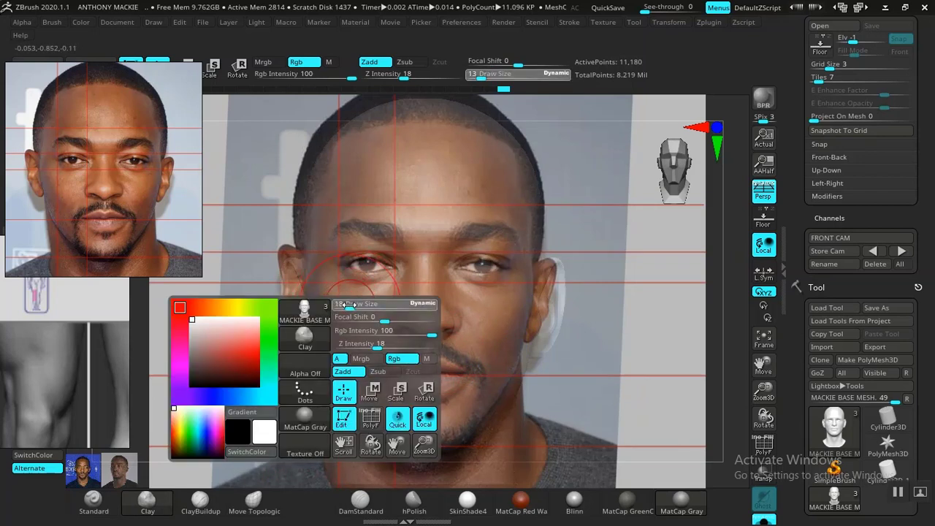
pyautogui.click(361, 501)
pyautogui.hotkey('shift', 'z')
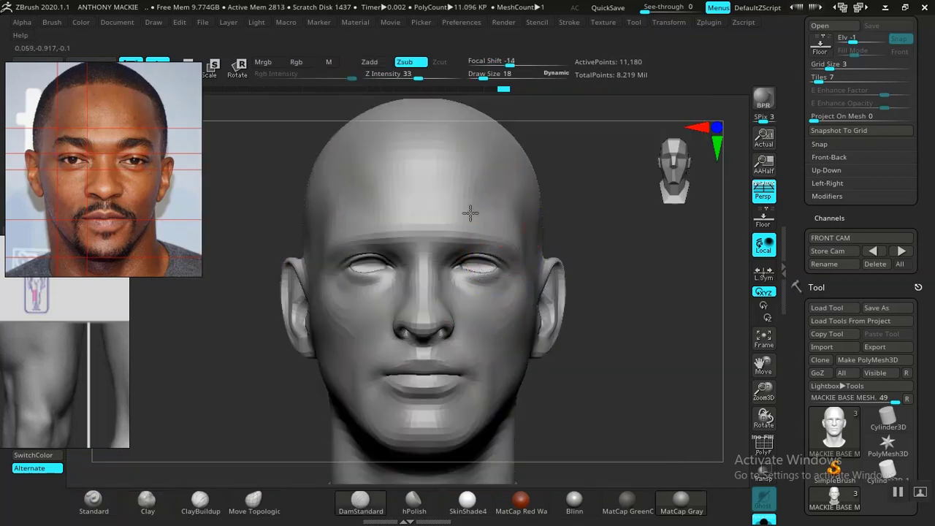
pyautogui.moveTo(633, 277); pyautogui.dragTo(673, 313)
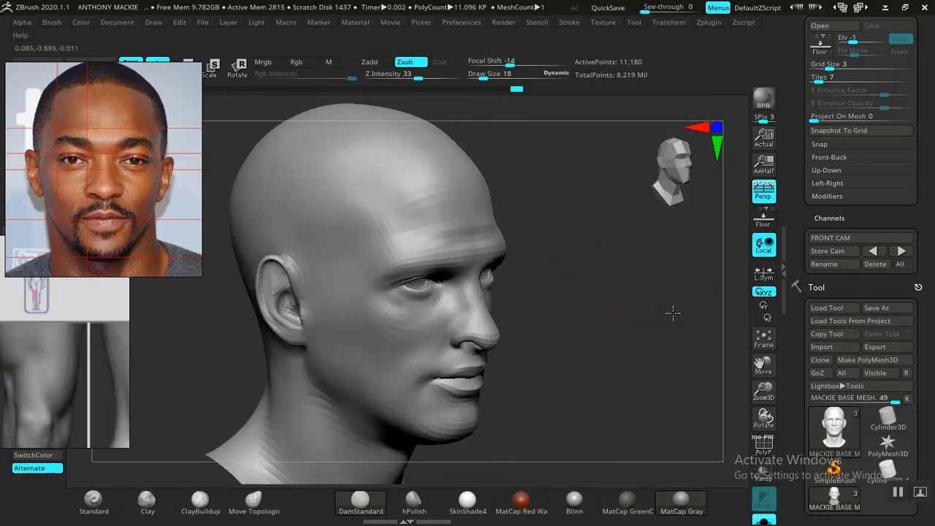
pyautogui.moveTo(614, 307); pyautogui.dragTo(631, 286)
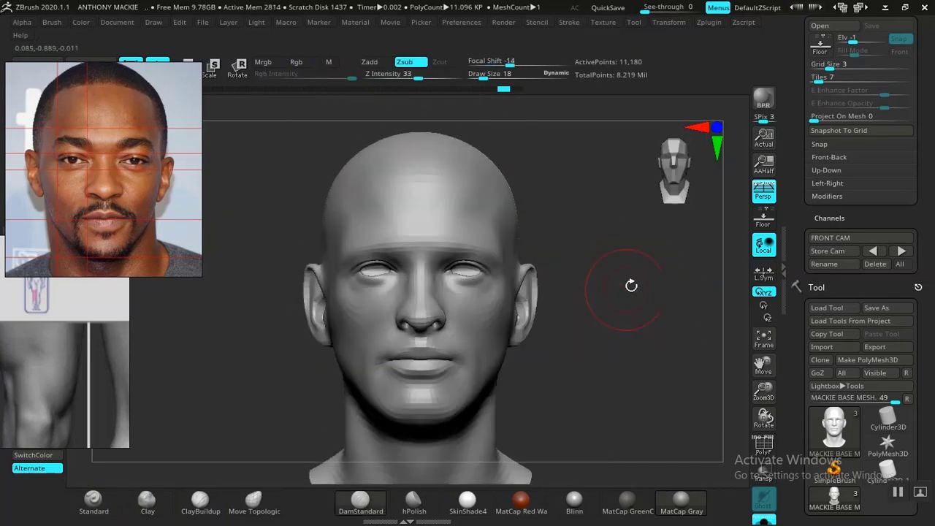
# - Carve the creases at the middle of the forehead using the photo overlay as reference, and smooth the forehead around them
pyautogui.click(901, 251)
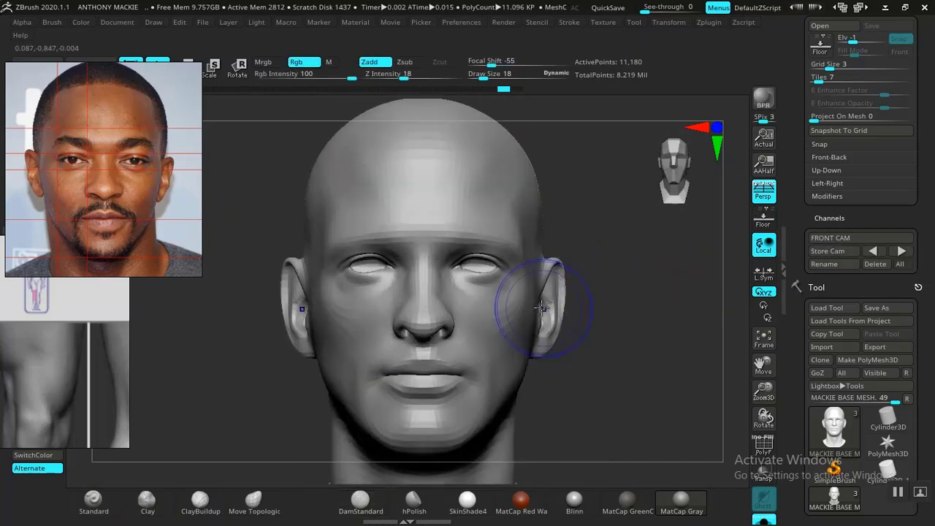
pyautogui.hotkey('shift', 'z')
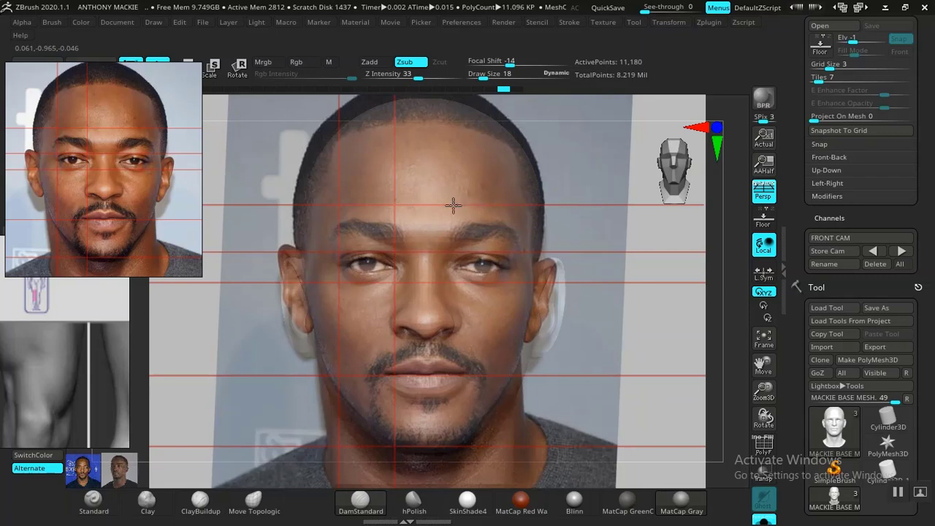
pyautogui.hotkey('shift', 'z')
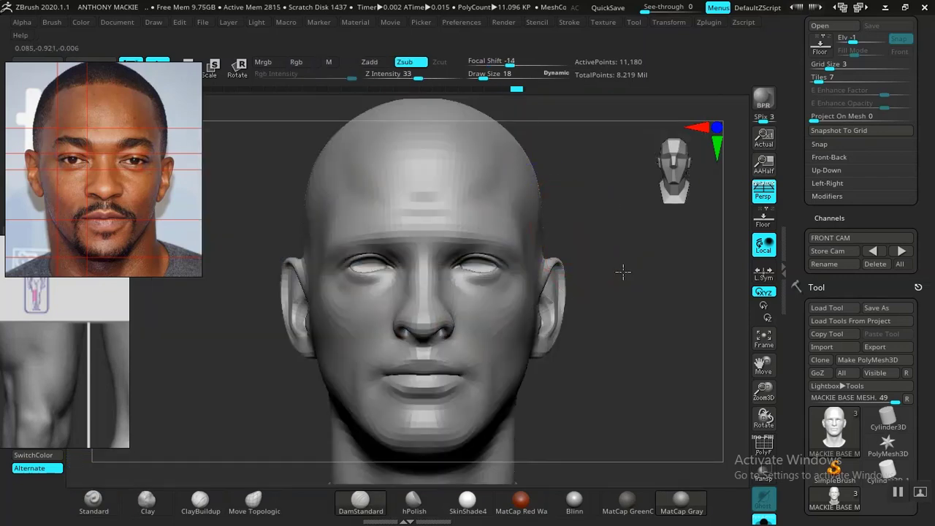
pyautogui.moveTo(622, 271)
pyautogui.mouseDown()
pyautogui.moveTo(638, 272)
pyautogui.moveTo(595, 276)
pyautogui.moveTo(626, 297)
pyautogui.moveTo(620, 286)
pyautogui.moveTo(639, 267)
pyautogui.moveTo(588, 313)
pyautogui.mouseUp()
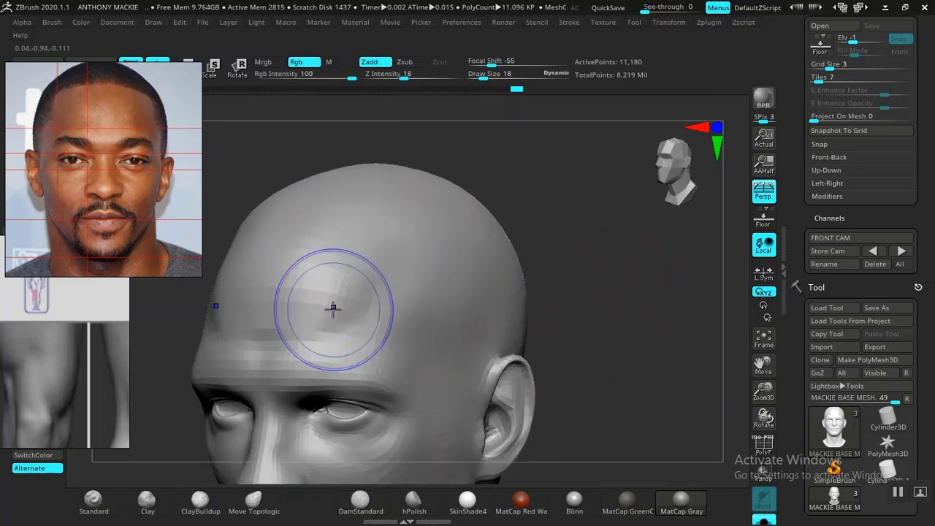
pyautogui.keyDown('shift'); pyautogui.moveTo(334, 309); pyautogui.dragTo(342, 302); pyautogui.keyUp('shift')
pyautogui.keyDown('shift'); pyautogui.moveTo(367, 262); pyautogui.dragTo(389, 246); pyautogui.keyUp('shift')
pyautogui.moveTo(548, 260); pyautogui.dragTo(596, 270)
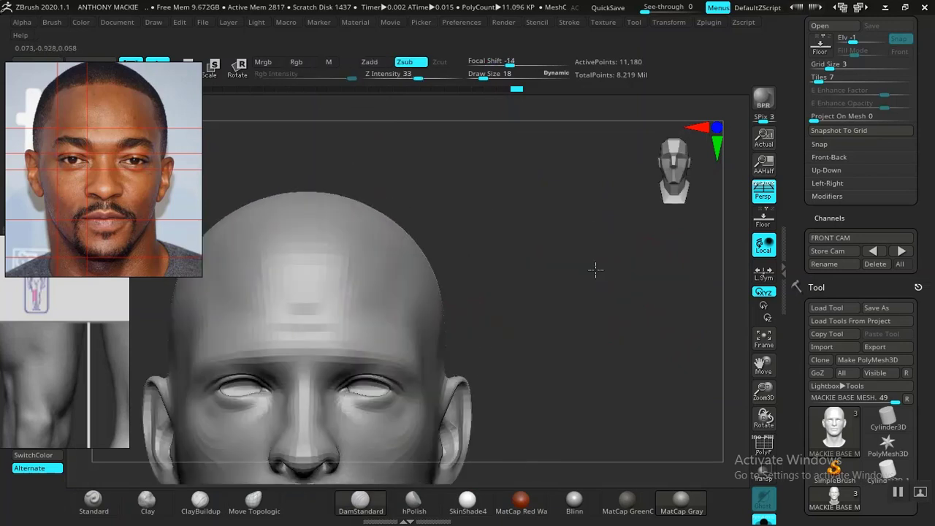
pyautogui.keyDown('alt'); pyautogui.moveTo(540, 263); pyautogui.dragTo(673, 300); pyautogui.keyUp('alt')
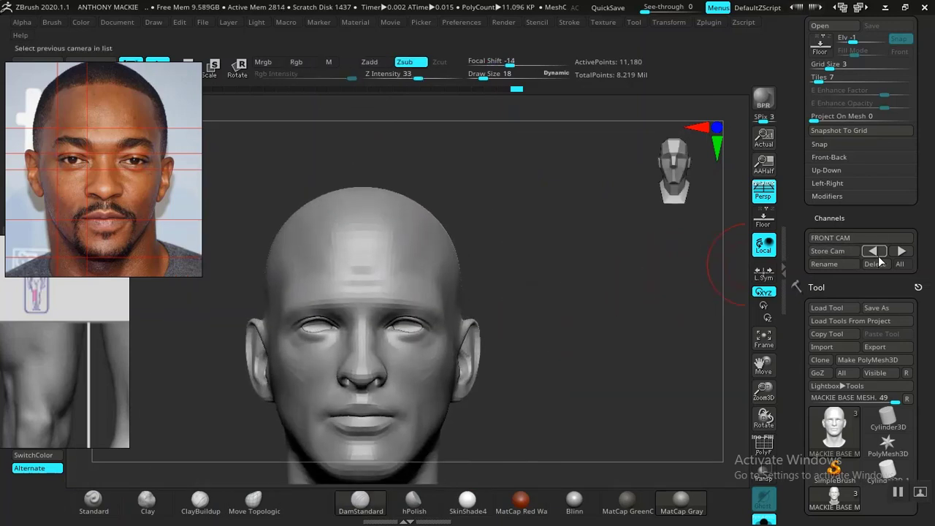
# - Restore the stored front camera and compare the forehead, brows, eyes and nose with and without the photo overlay
pyautogui.click(901, 252)
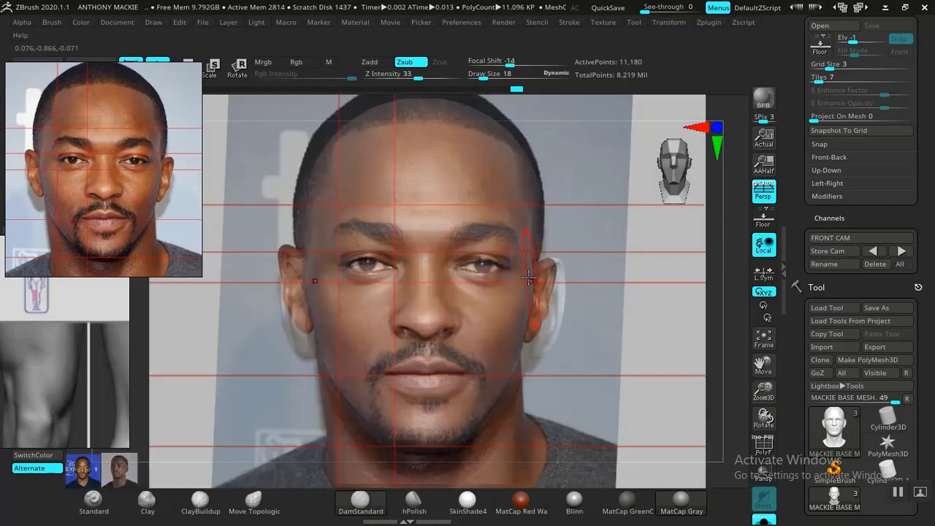
pyautogui.hotkey('shift', 'z')
pyautogui.hotkey('shift', 'z')
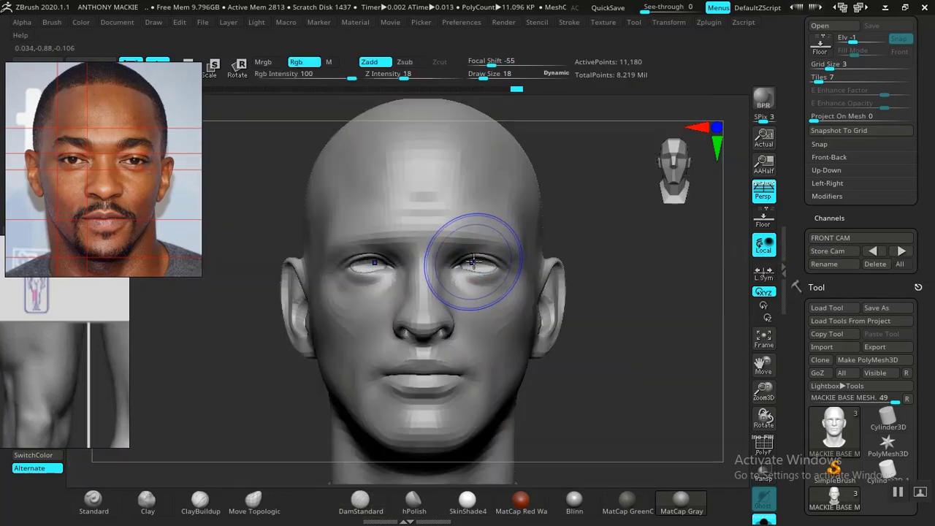
pyautogui.hotkey('shift', 'z')
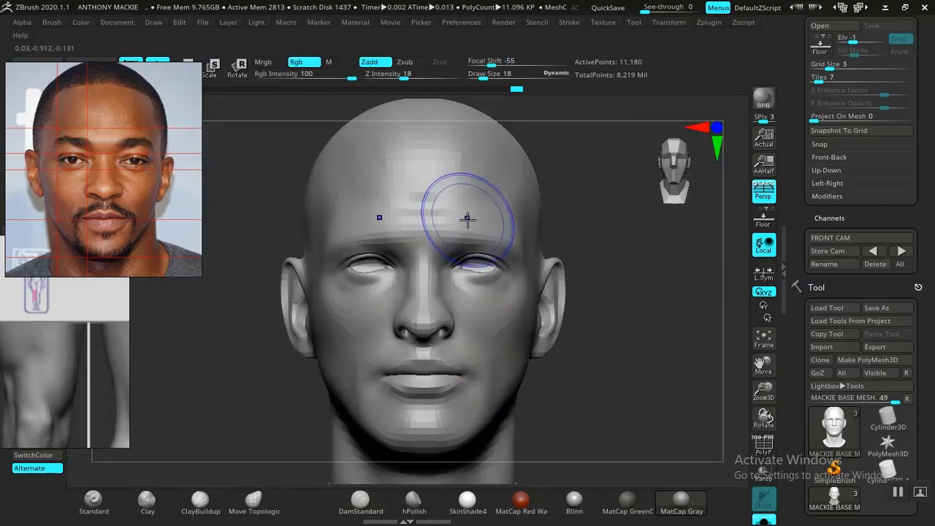
pyautogui.hotkey('shift', 'z')
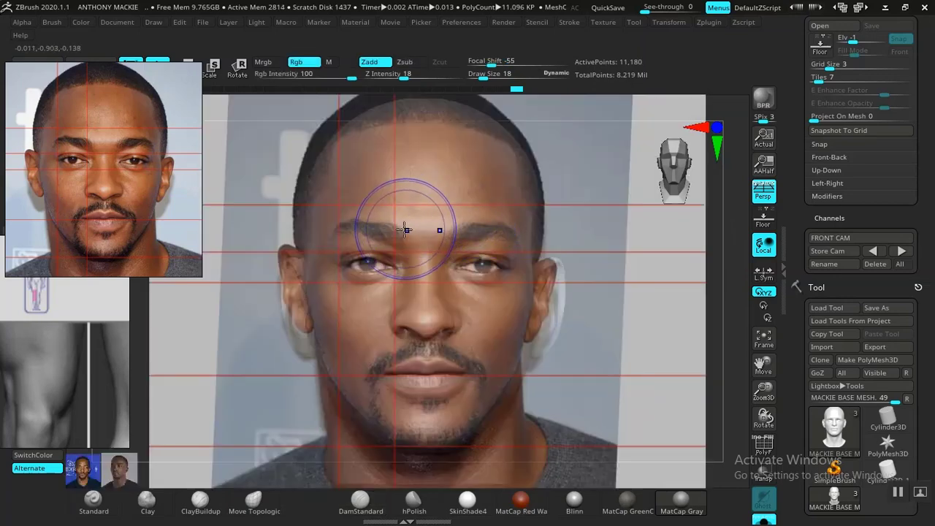
pyautogui.hotkey('shift', 'z')
pyautogui.hotkey('shift', 'z')
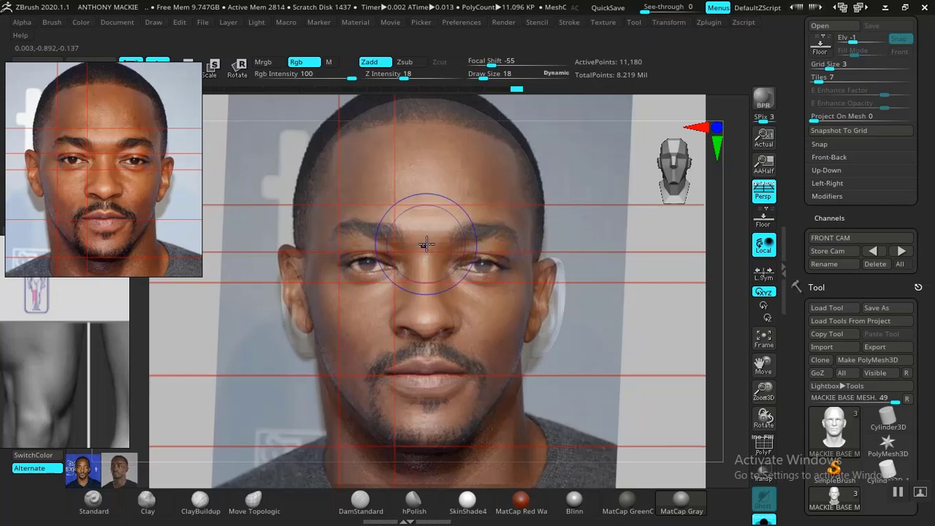
pyautogui.hotkey('shift', 'z')
pyautogui.hotkey('shift', 'z')
pyautogui.hotkey('shift', 'z')
pyautogui.hotkey('shift', 'z')
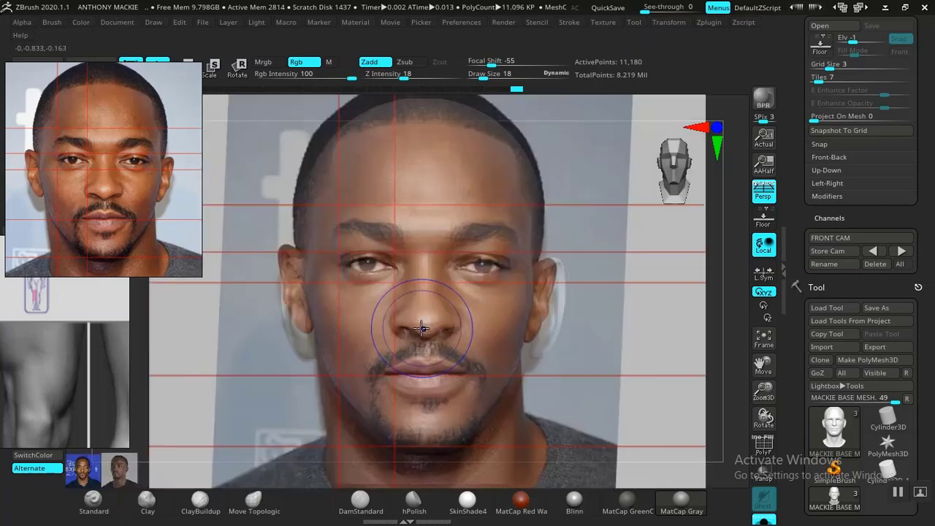
# - Adjust the sides of the nose against the photo overlay using the Move Topological brush at draw size 10
pyautogui.click(254, 502)
pyautogui.press('space')
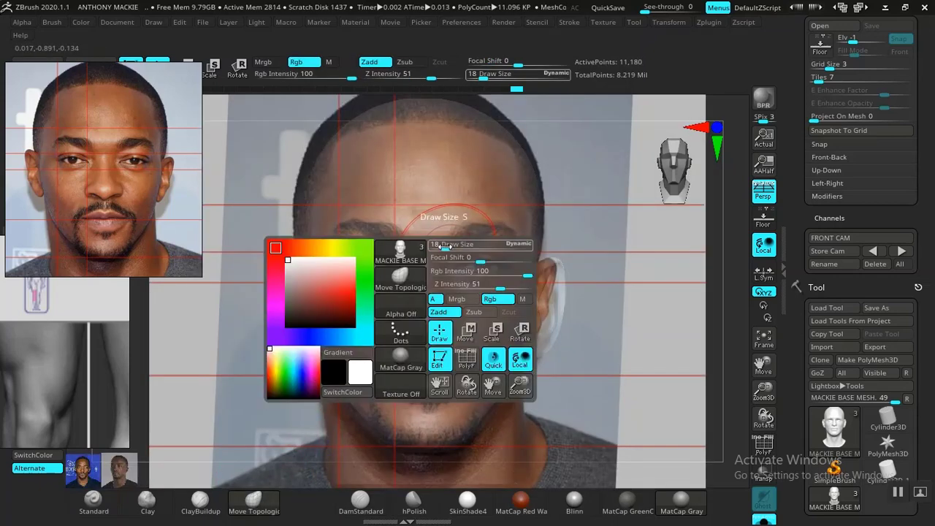
pyautogui.moveTo(442, 245); pyautogui.dragTo(441, 246)
pyautogui.hotkey('shift', 'z')
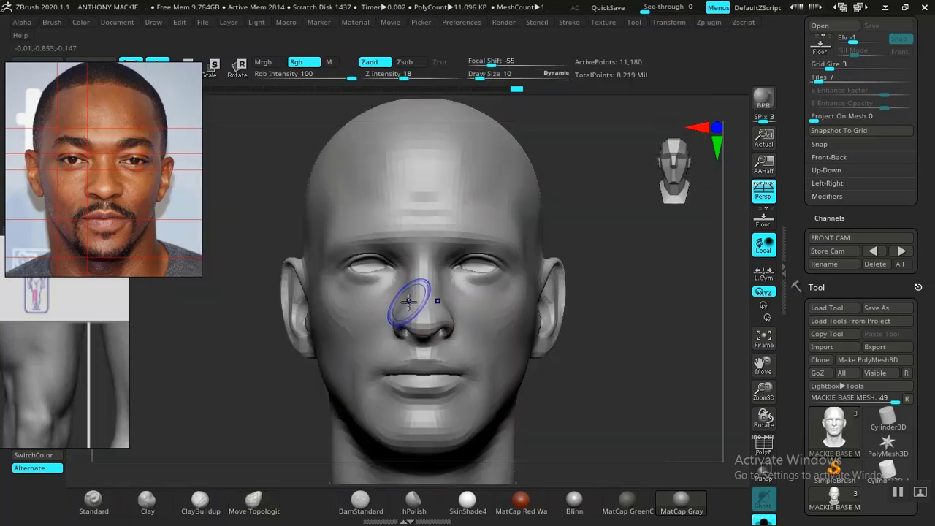
pyautogui.hotkey('shift', 'z')
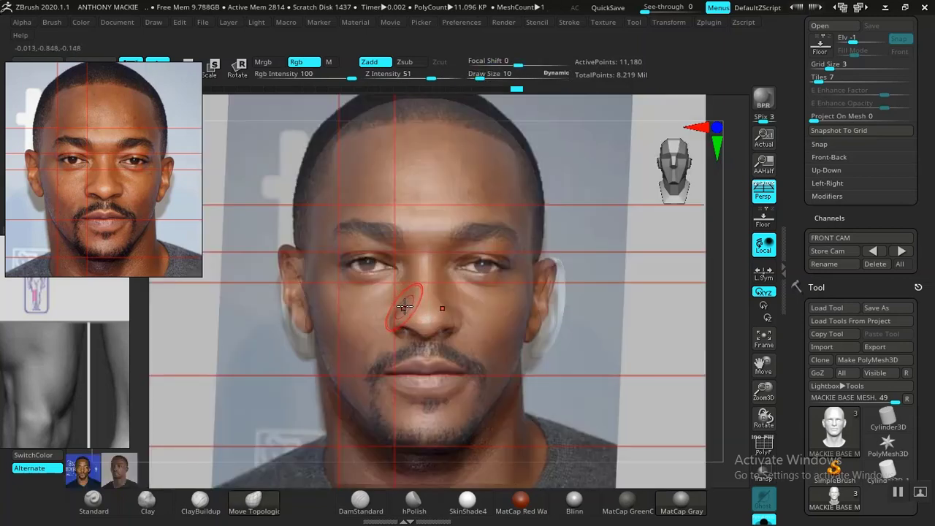
pyautogui.hotkey('shift', 'z')
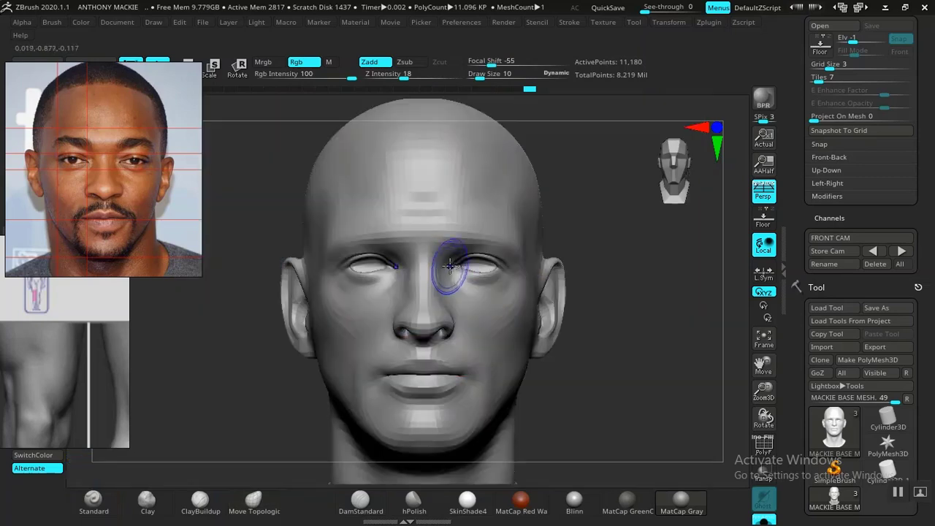
pyautogui.hotkey('shift', 'z')
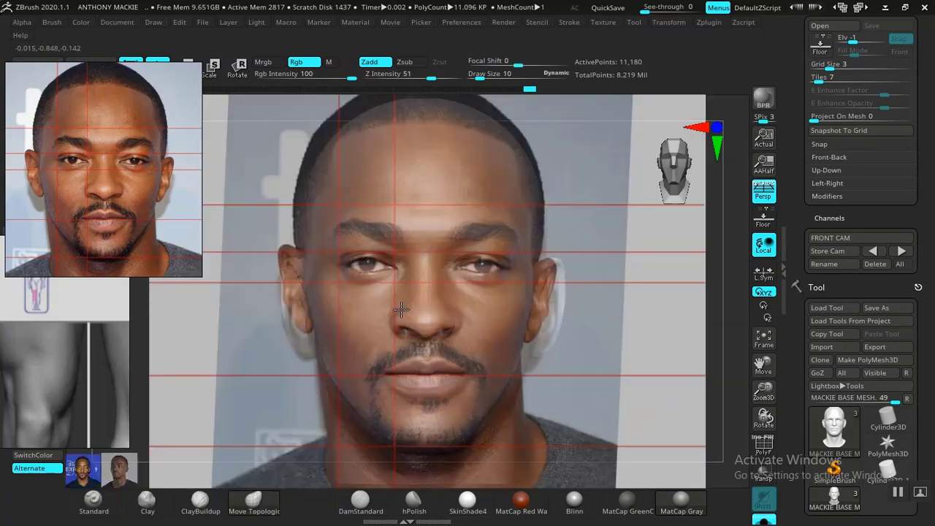
# - Switch back to the DamStandard brush and check the sides of the nose against the photo overlay and in profile
pyautogui.hotkey('shift', 'z')
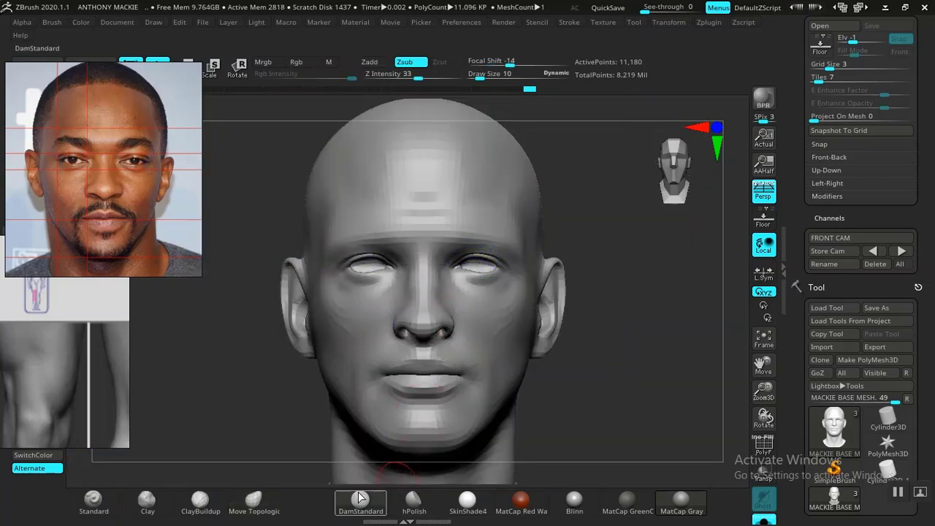
pyautogui.hotkey('shift', 'z')
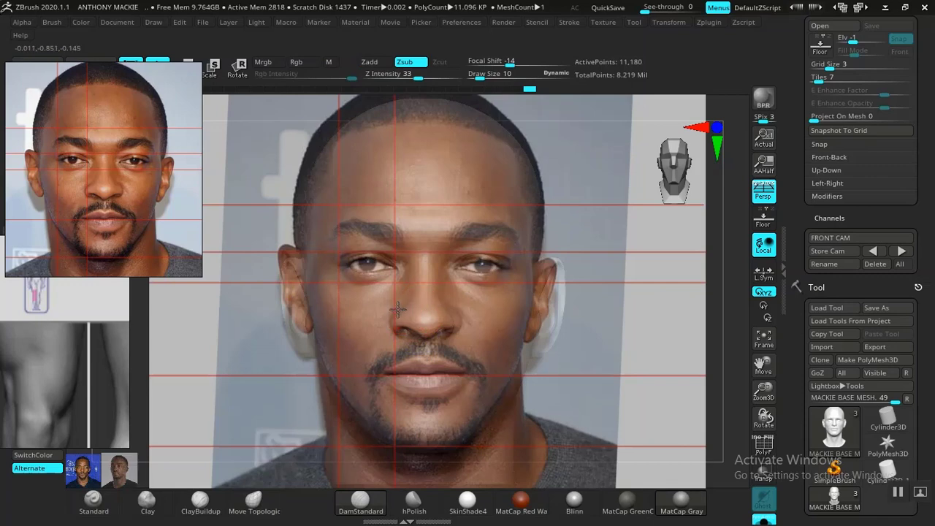
pyautogui.hotkey('shift', 'z')
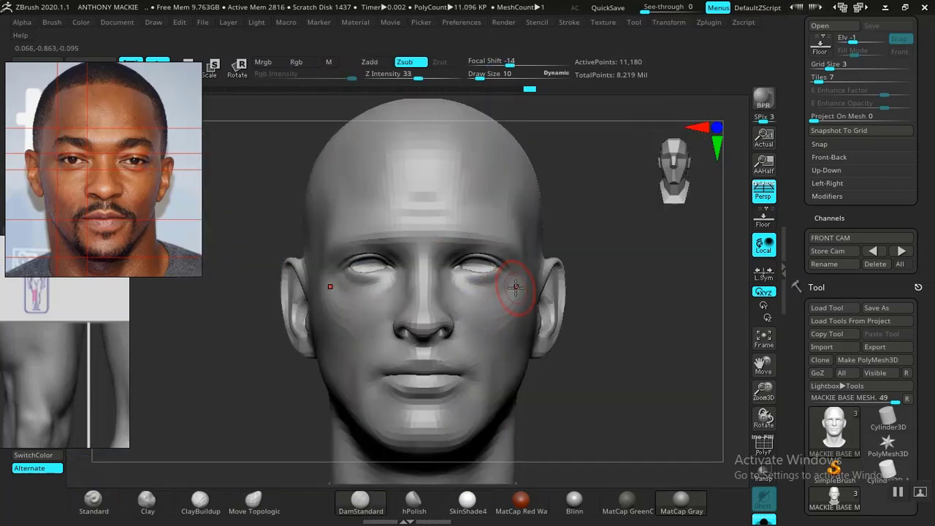
pyautogui.moveTo(606, 365); pyautogui.dragTo(603, 471)
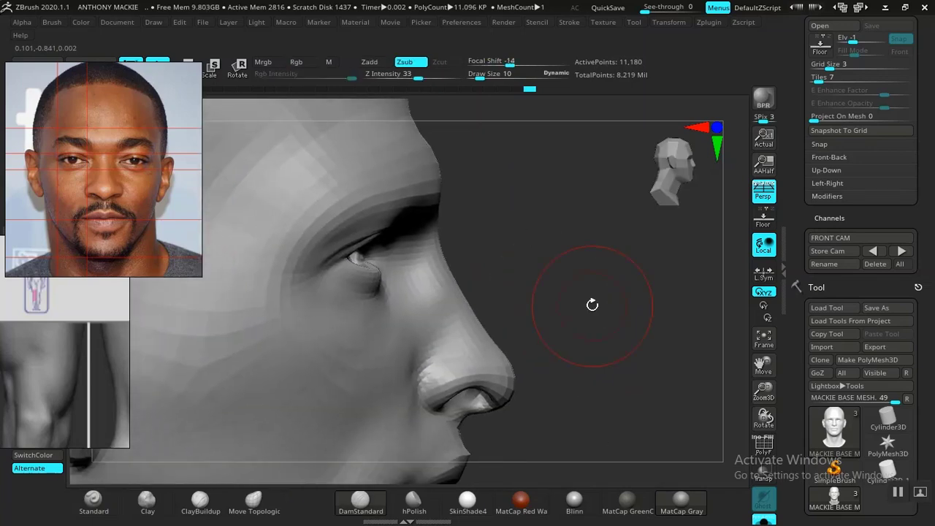
# - Reduce the DamStandard brush's draw size to 4 and smooth the side of the nose
pyautogui.moveTo(593, 305)
pyautogui.keyDown('alt'); pyautogui.mouseDown()
pyautogui.moveTo(597, 414)
pyautogui.moveTo(612, 331)
pyautogui.moveTo(585, 343)
pyautogui.mouseUp(); pyautogui.keyUp('alt')
pyautogui.press('space')
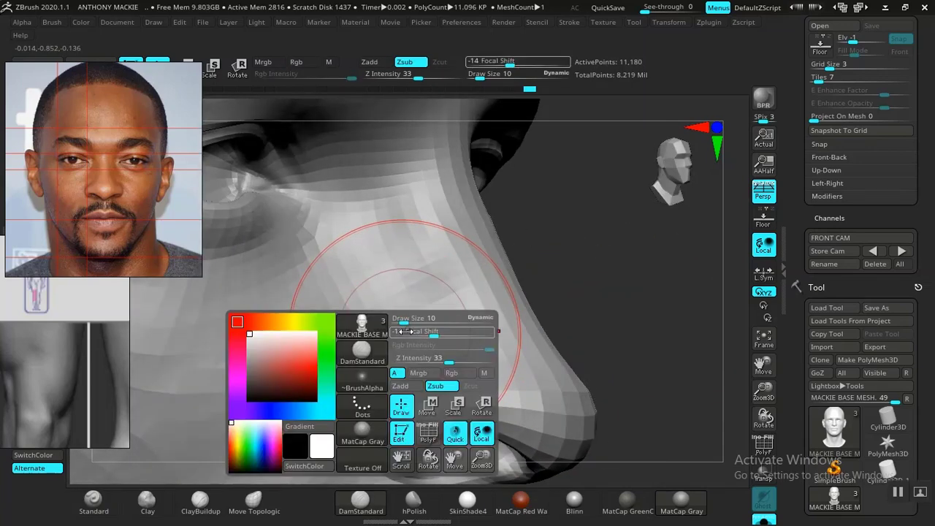
pyautogui.moveTo(403, 321); pyautogui.dragTo(398, 320)
pyautogui.moveTo(367, 390)
pyautogui.keyDown('shift'); pyautogui.mouseDown()
pyautogui.moveTo(409, 343)
pyautogui.moveTo(461, 338)
pyautogui.mouseUp(); pyautogui.keyUp('shift')
pyautogui.moveTo(539, 330)
pyautogui.keyDown('alt'); pyautogui.mouseDown()
pyautogui.moveTo(536, 194)
pyautogui.moveTo(495, 253)
pyautogui.moveTo(494, 305)
pyautogui.moveTo(548, 361)
pyautogui.moveTo(524, 288)
pyautogui.moveTo(566, 376)
pyautogui.mouseUp(); pyautogui.keyUp('alt')
# - Inspect the head from the side and front, and overlay the reference photo in the stored front camera view
pyautogui.moveTo(623, 329); pyautogui.dragTo(424, 326)
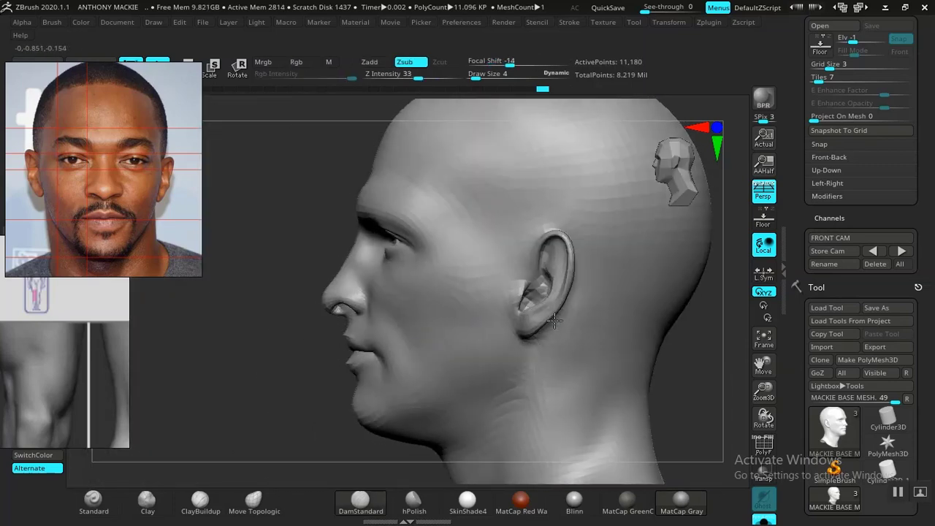
pyautogui.moveTo(267, 337); pyautogui.dragTo(512, 344)
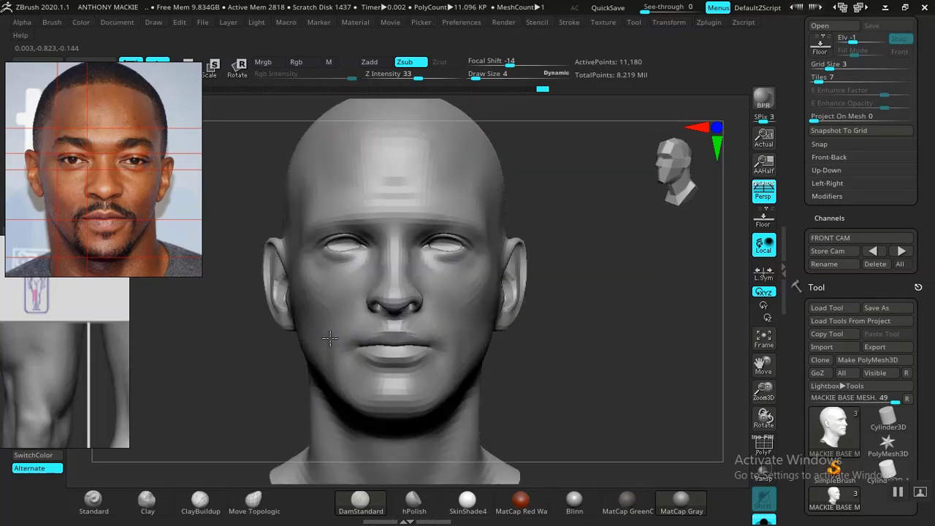
pyautogui.moveTo(597, 346)
pyautogui.keyDown('alt'); pyautogui.mouseDown()
pyautogui.moveTo(603, 358)
pyautogui.moveTo(621, 334)
pyautogui.moveTo(599, 344)
pyautogui.moveTo(636, 338)
pyautogui.mouseUp(); pyautogui.keyUp('alt')
pyautogui.moveTo(571, 372)
pyautogui.mouseDown()
pyautogui.moveTo(559, 369)
pyautogui.moveTo(668, 363)
pyautogui.moveTo(624, 359)
pyautogui.moveTo(641, 388)
pyautogui.moveTo(618, 364)
pyautogui.moveTo(614, 329)
pyautogui.mouseUp()
pyautogui.press('shift')
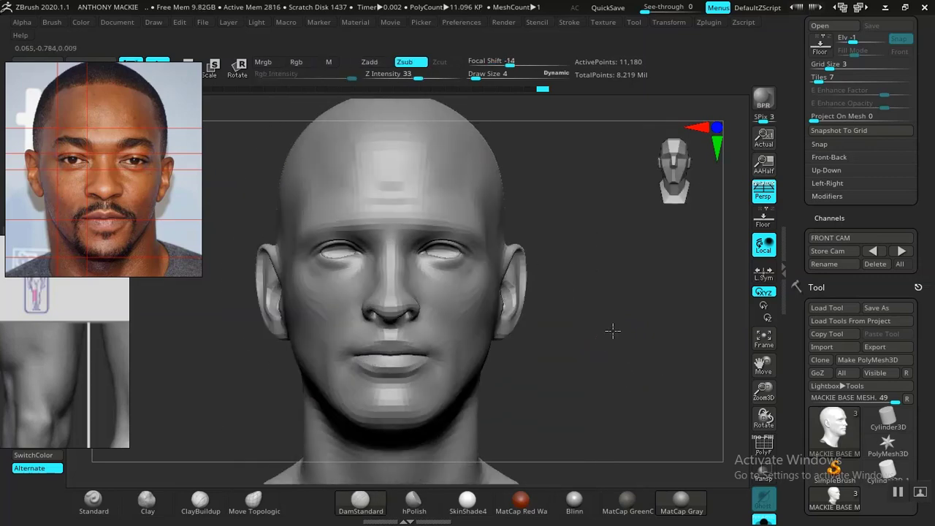
pyautogui.click(900, 251)
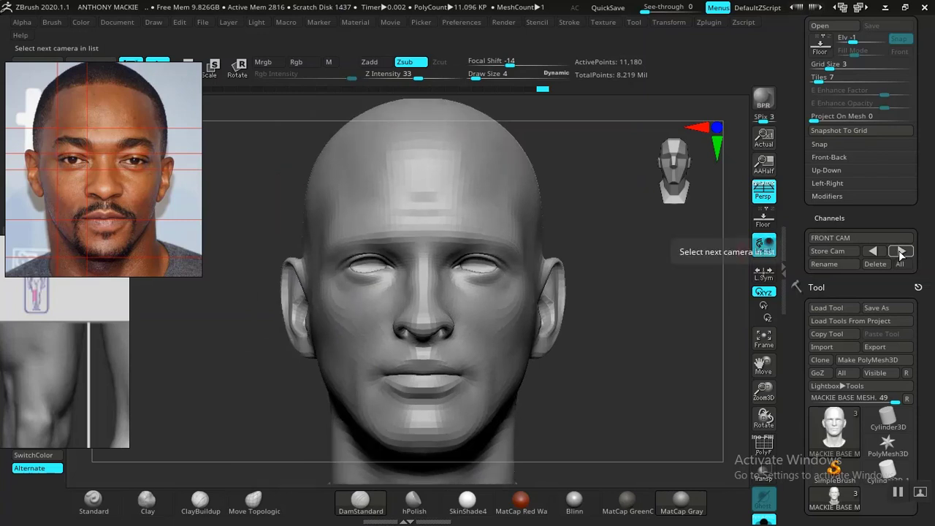
pyautogui.hotkey('shift', 'z')
pyautogui.press('z')
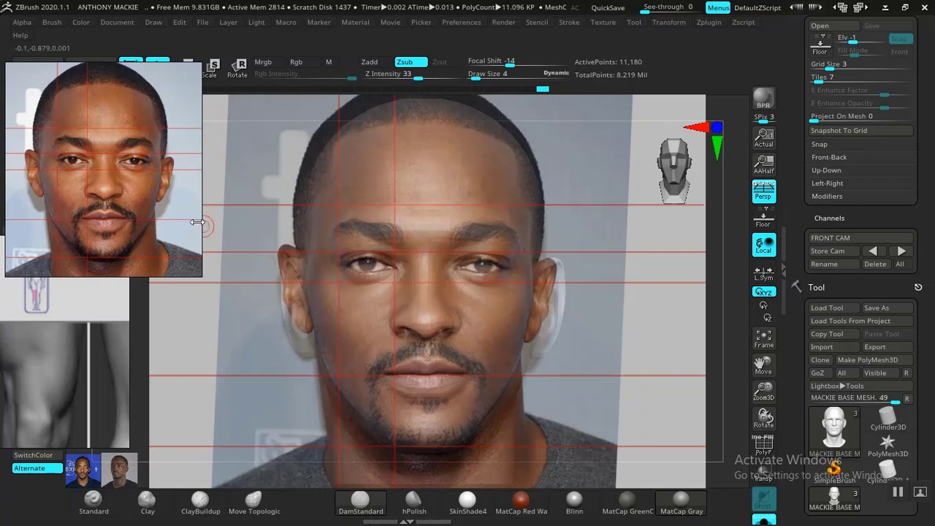
# - Move the floating reference photo lower and compare the head with the overlaid photo from the stored front camera
pyautogui.moveTo(127, 182); pyautogui.dragTo(127, 209)
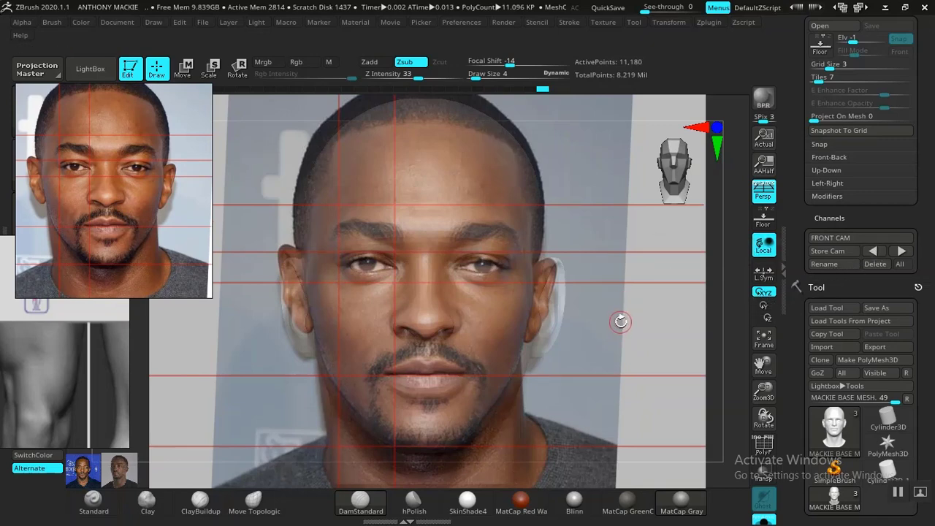
pyautogui.hotkey('shift', 'z')
pyautogui.hotkey('shift', 'z')
pyautogui.hotkey('shift', 'z')
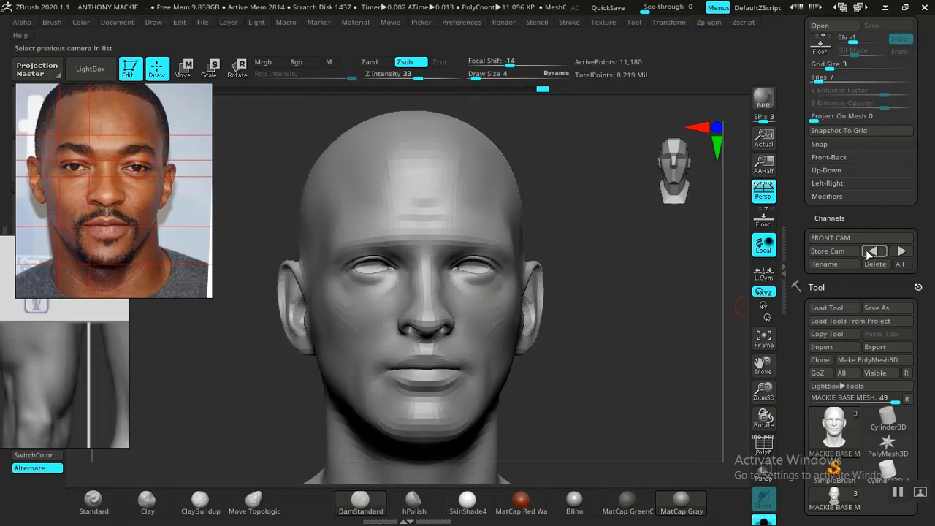
pyautogui.click(871, 251)
pyautogui.hotkey('shift', 'z')
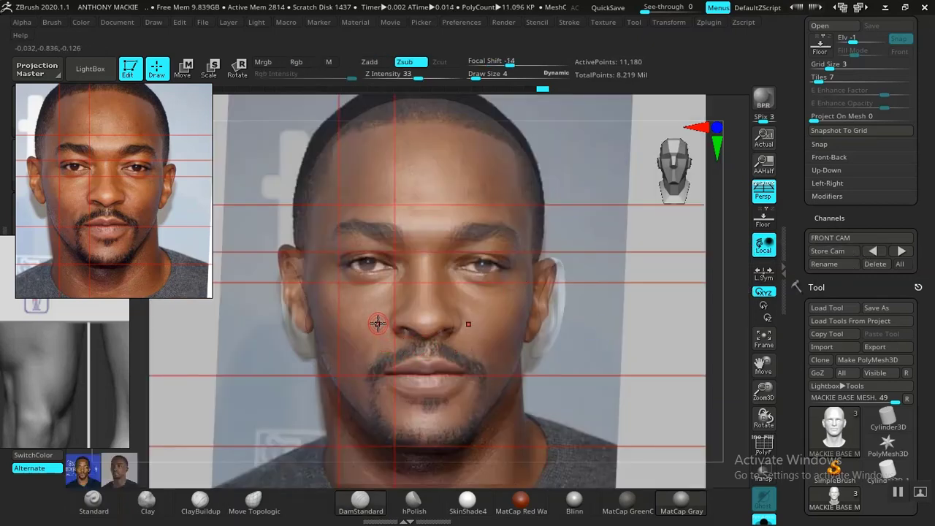
# - Switch to the Move Topological brush with a draw size of 20 and hide the reference overlay
pyautogui.press('space')
pyautogui.moveTo(406, 284); pyautogui.dragTo(417, 284)
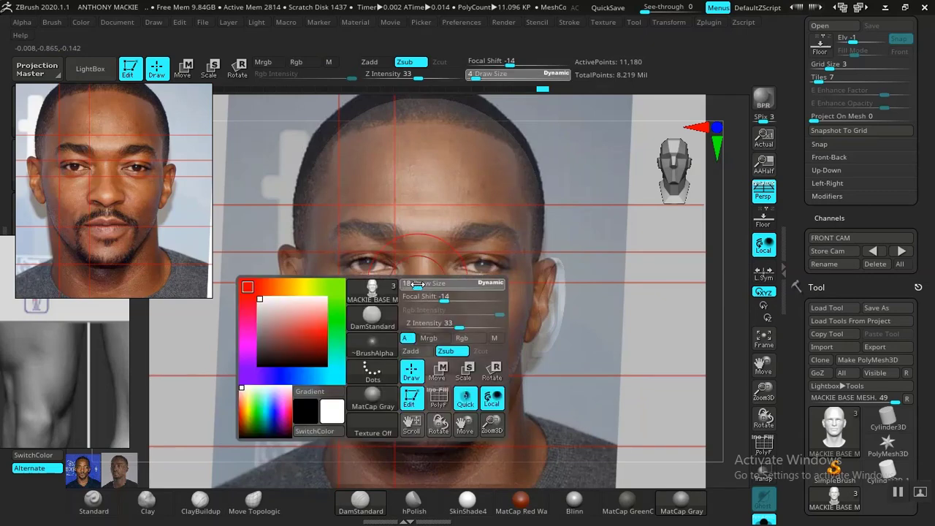
pyautogui.click(253, 502)
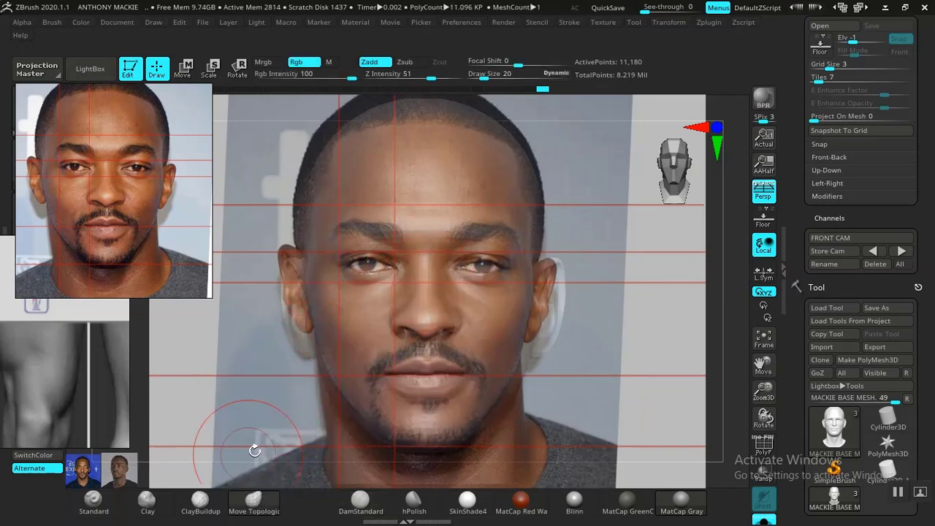
pyautogui.hotkey('shift', 'z')
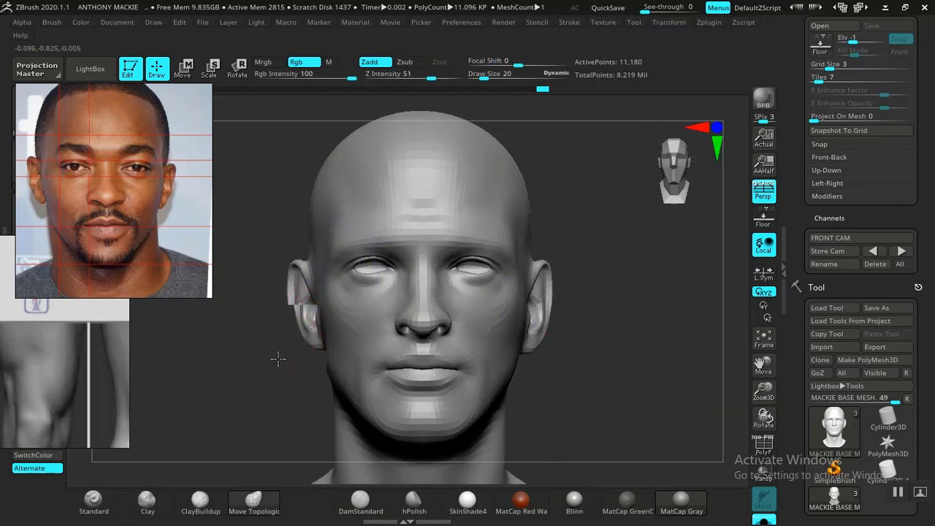
# - Examine the ears and overall head shape from side, three-quarter and front views against the reference photo
pyautogui.moveTo(274, 359); pyautogui.dragTo(357, 349)
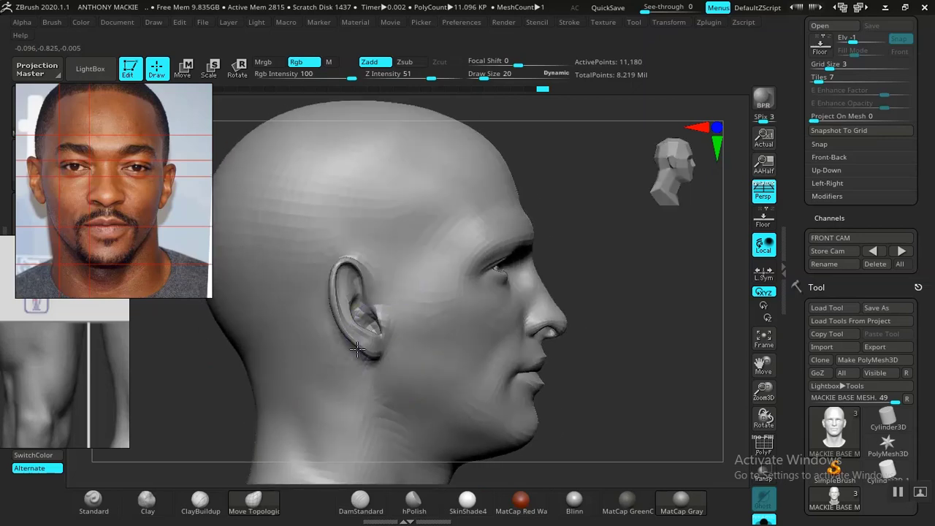
pyautogui.moveTo(646, 333); pyautogui.dragTo(600, 322)
pyautogui.click(901, 250)
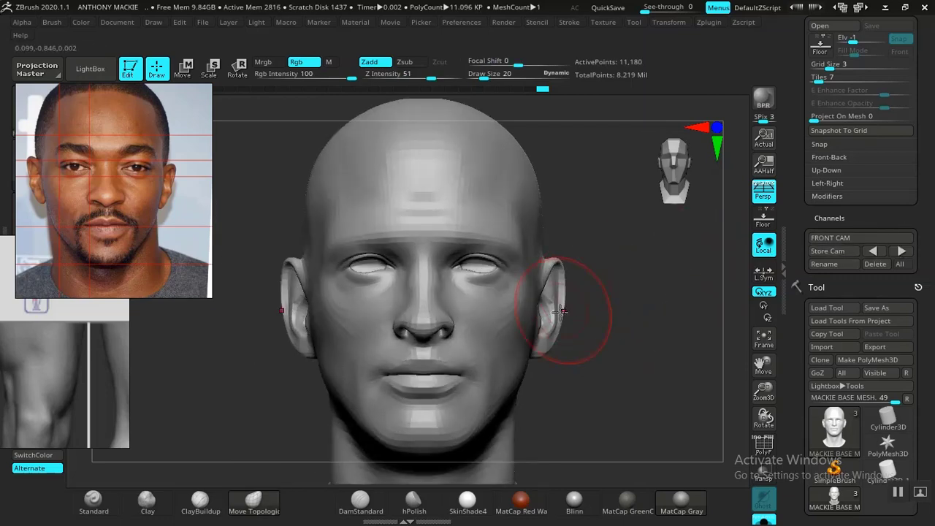
pyautogui.hotkey('shift', 'z')
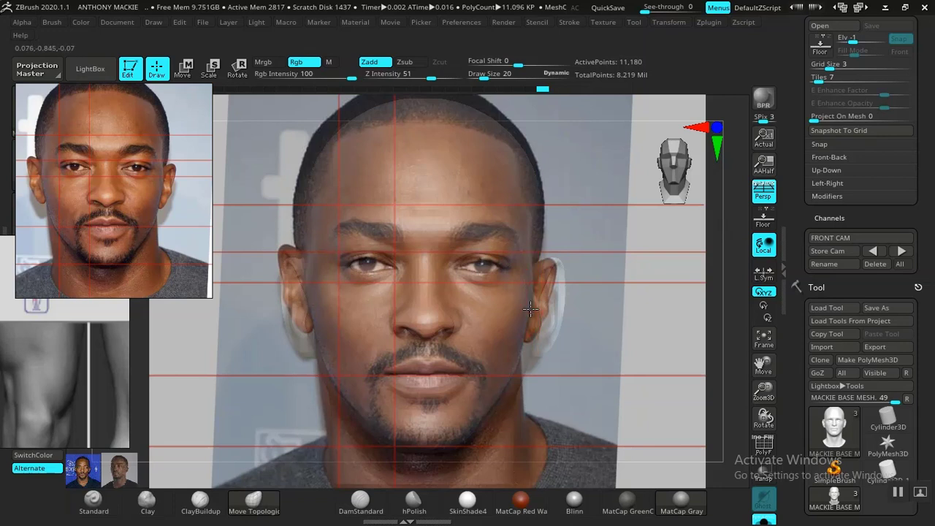
pyautogui.hotkey('shift', 'z')
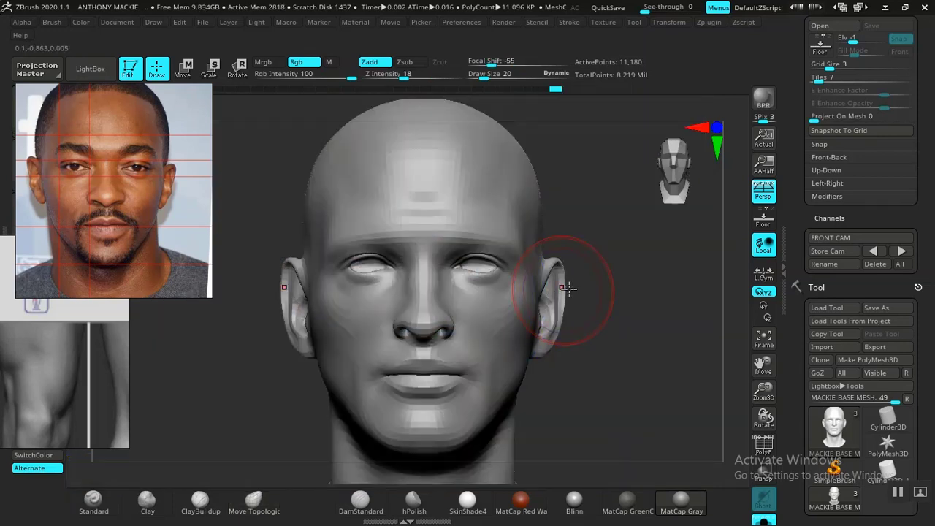
pyautogui.moveTo(631, 325); pyautogui.dragTo(595, 110)
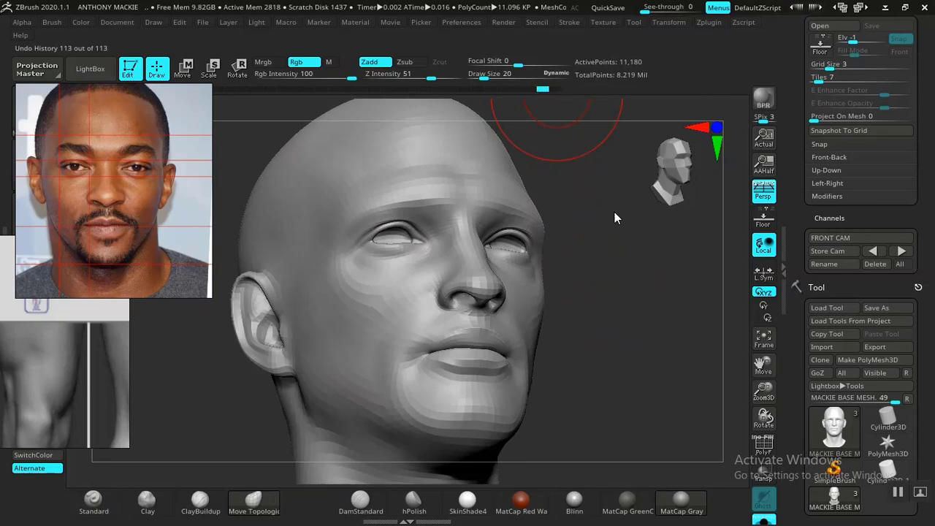
pyautogui.moveTo(615, 212)
pyautogui.mouseDown()
pyautogui.moveTo(620, 299)
pyautogui.moveTo(595, 307)
pyautogui.moveTo(618, 314)
pyautogui.moveTo(609, 298)
pyautogui.moveTo(626, 323)
pyautogui.mouseUp()
pyautogui.keyDown('alt'); pyautogui.moveTo(653, 355); pyautogui.dragTo(600, 355); pyautogui.keyUp('alt')
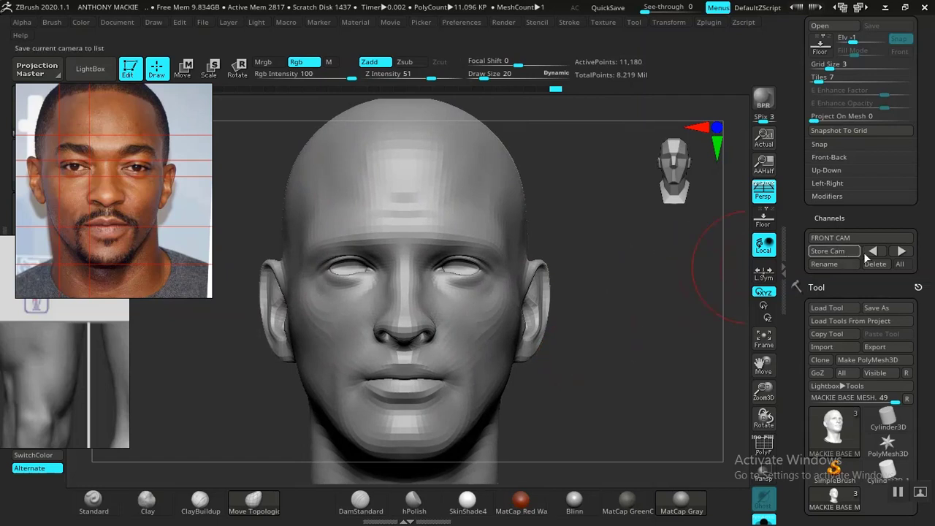
# - Set the DamStandard brush's draw size to 13 and check the nose against the reference overlay from the stored front camera
pyautogui.click(875, 251)
pyautogui.hotkey('shift', 'z')
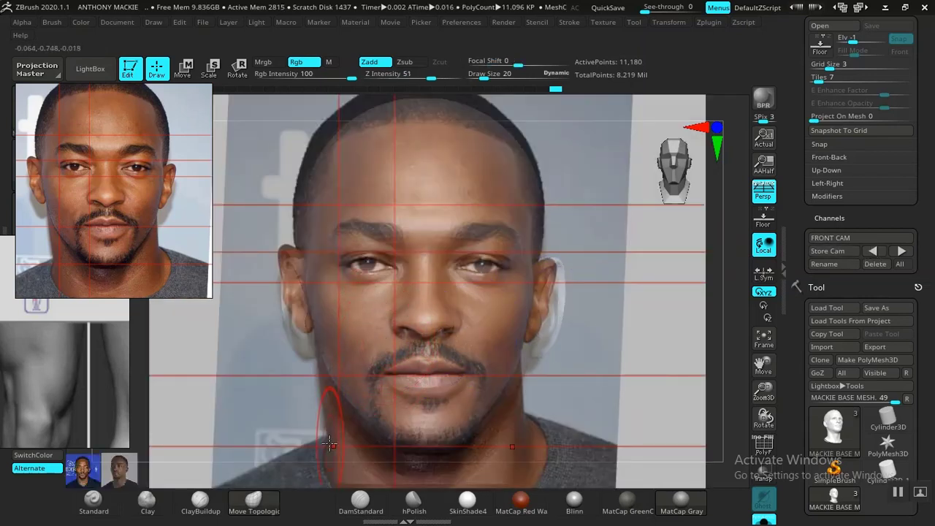
pyautogui.click(360, 502)
pyautogui.press('space')
pyautogui.moveTo(425, 292); pyautogui.dragTo(423, 293)
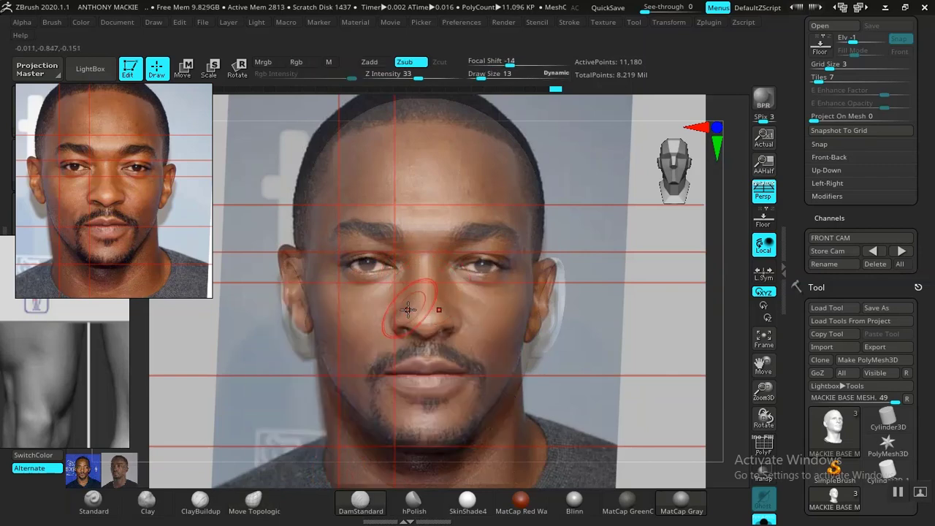
pyautogui.hotkey('shift', 'z')
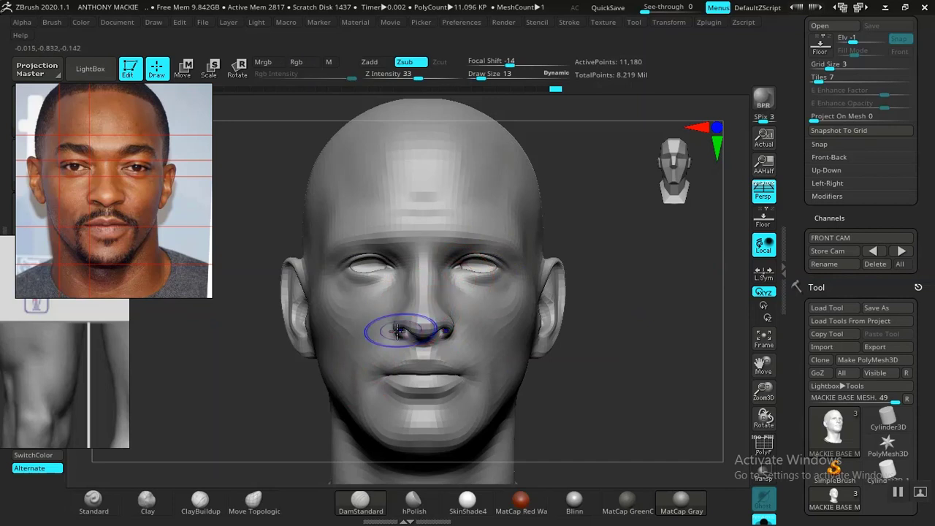
pyautogui.hotkey('shift', 'z')
pyautogui.press('z')
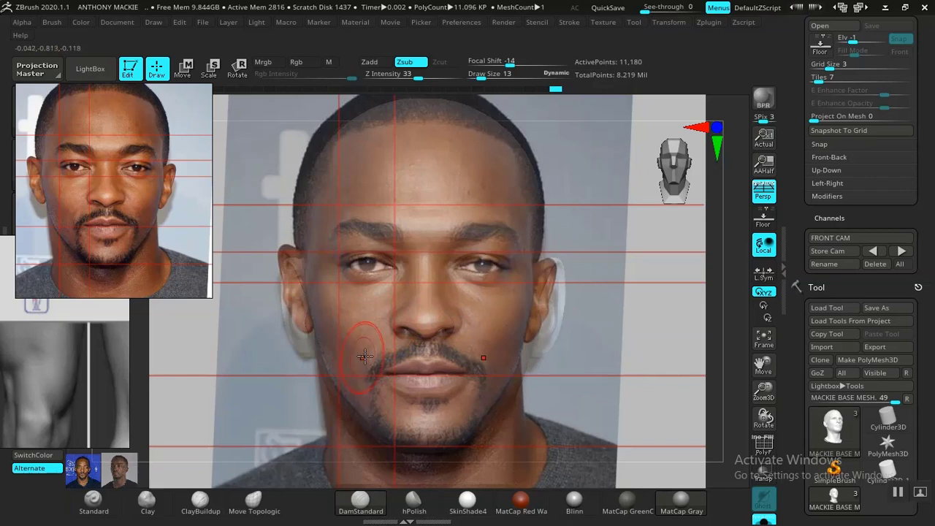
# - Review the nose, mouth and cheeks from both three-quarter sides, comparing them with earlier states in the undo history
pyautogui.hotkey('shift', 'z')
pyautogui.moveTo(605, 365); pyautogui.dragTo(635, 357)
pyautogui.keyDown('alt'); pyautogui.moveTo(567, 370); pyautogui.dragTo(547, 163); pyautogui.keyUp('alt')
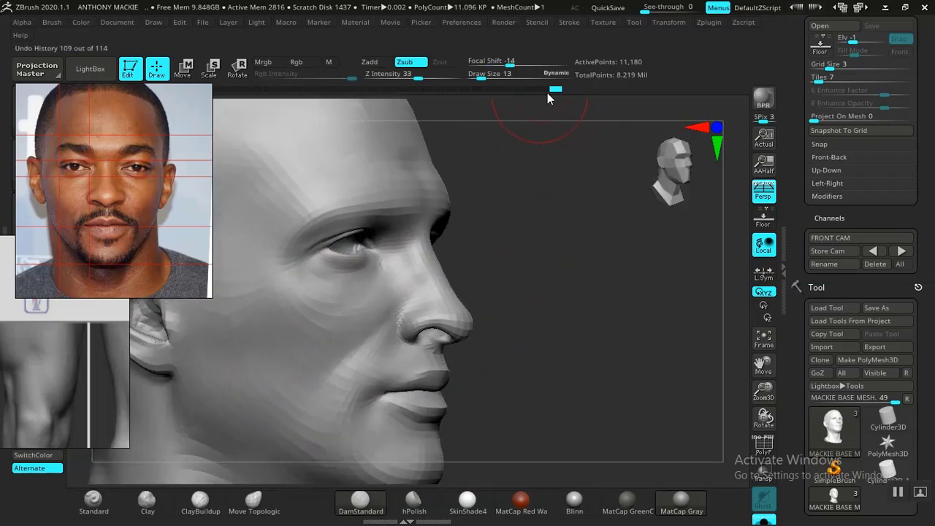
pyautogui.moveTo(545, 94); pyautogui.dragTo(540, 94)
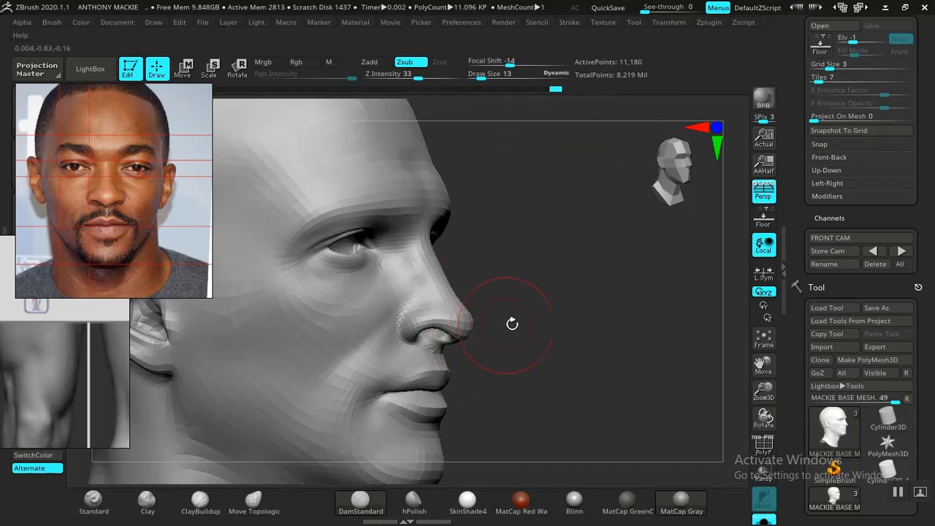
pyautogui.keyDown('shift'); pyautogui.moveTo(512, 324); pyautogui.dragTo(551, 332); pyautogui.keyUp('shift')
pyautogui.moveTo(632, 380)
pyautogui.keyDown('alt'); pyautogui.mouseDown()
pyautogui.moveTo(614, 370)
pyautogui.moveTo(622, 390)
pyautogui.moveTo(575, 359)
pyautogui.moveTo(590, 351)
pyautogui.moveTo(636, 378)
pyautogui.moveTo(584, 365)
pyautogui.moveTo(632, 374)
pyautogui.moveTo(620, 367)
pyautogui.moveTo(636, 397)
pyautogui.moveTo(549, 386)
pyautogui.mouseUp(); pyautogui.keyUp('alt')
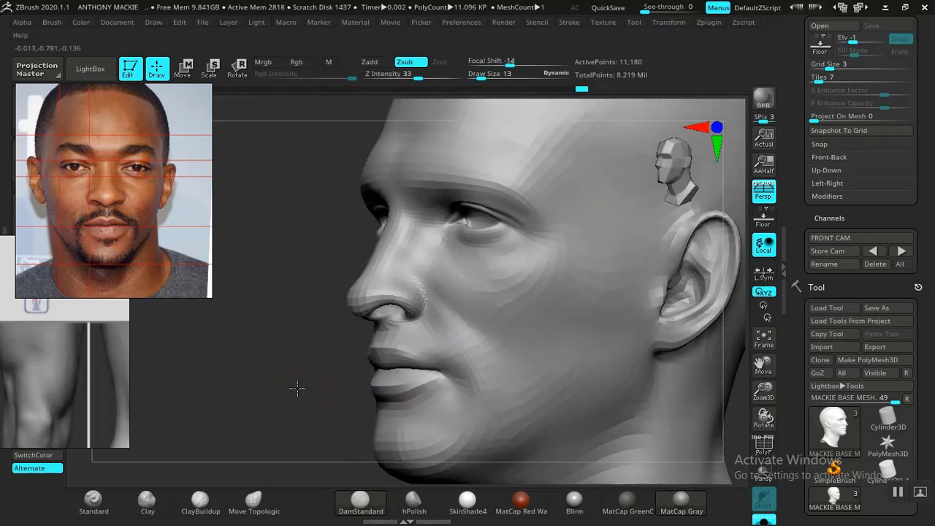
pyautogui.keyDown('alt'); pyautogui.moveTo(296, 388); pyautogui.dragTo(323, 363); pyautogui.keyUp('alt')
pyautogui.moveTo(591, 363)
pyautogui.keyDown('alt'); pyautogui.mouseDown()
pyautogui.moveTo(582, 355)
pyautogui.moveTo(622, 412)
pyautogui.moveTo(649, 359)
pyautogui.mouseUp(); pyautogui.keyUp('alt')
# - Refine the nose bridge between the eyes with Move Topological and smoothing in the stored front view, using the reference overlay
pyautogui.click(873, 251)
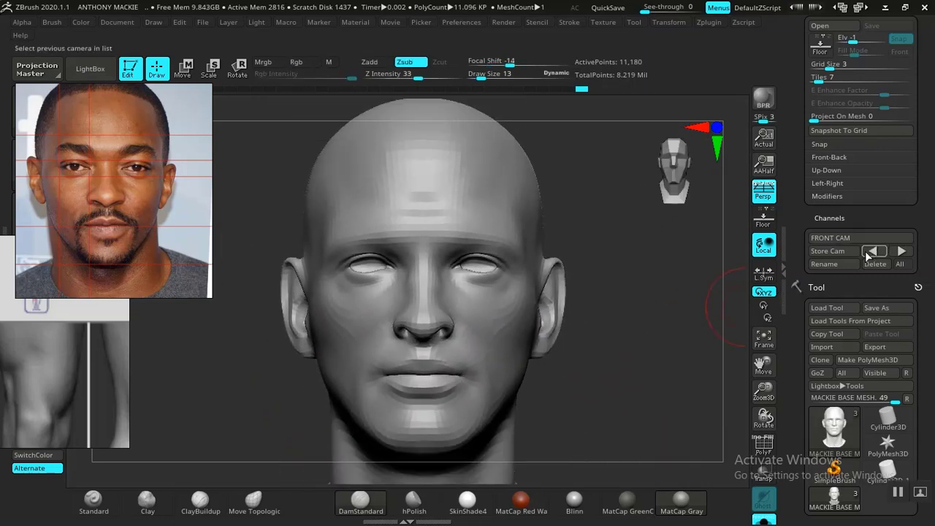
pyautogui.hotkey('shift', 'z')
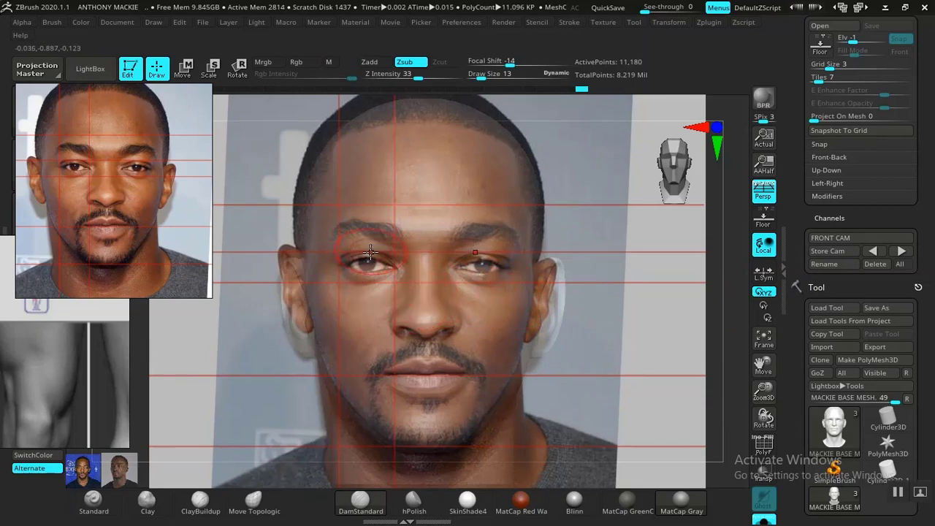
pyautogui.click(253, 503)
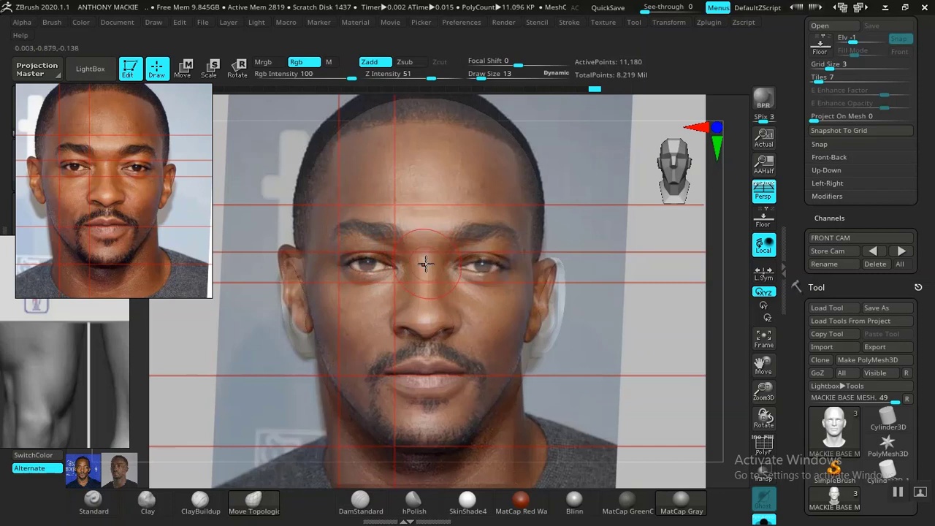
pyautogui.hotkey('shift', 'z')
pyautogui.moveTo(418, 270)
pyautogui.keyDown('shift'); pyautogui.mouseDown()
pyautogui.moveTo(475, 278)
pyautogui.moveTo(457, 282)
pyautogui.mouseUp(); pyautogui.keyUp('shift')
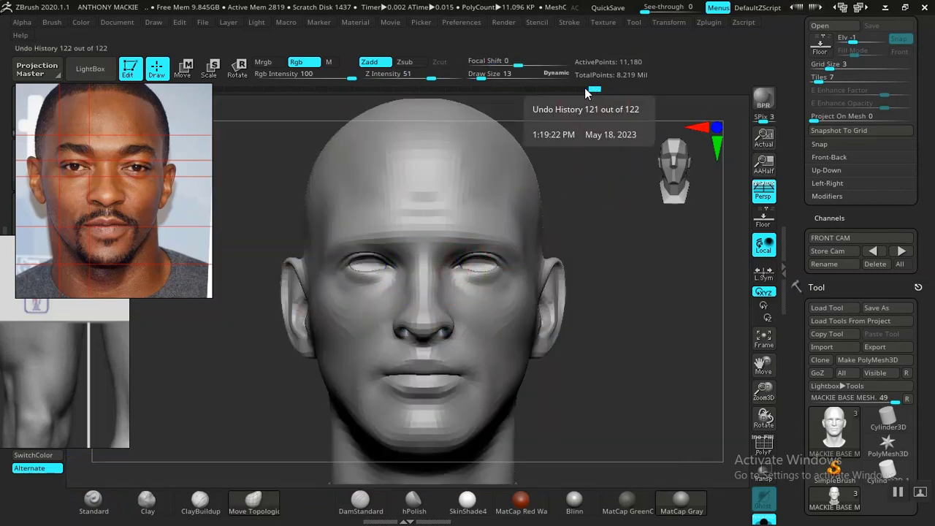
pyautogui.moveTo(593, 89); pyautogui.dragTo(618, 89)
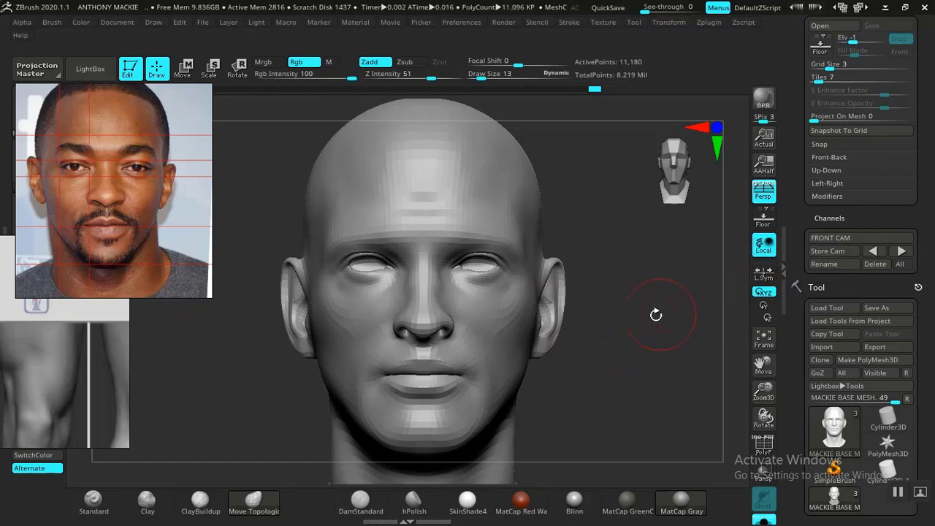
# - Sculpt the inner ends of the brows with the DamStandard brush and smoothing, following the reference overlay
pyautogui.hotkey('shift', 'z')
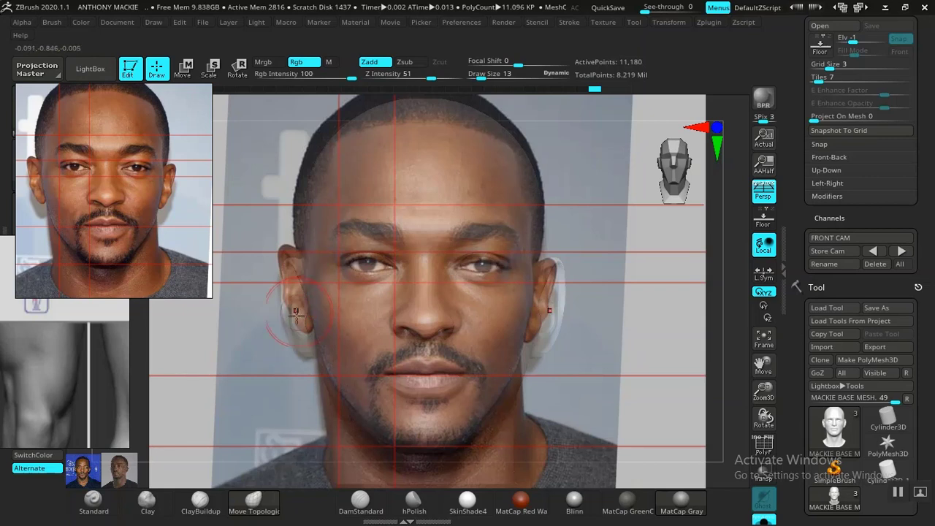
pyautogui.click(361, 502)
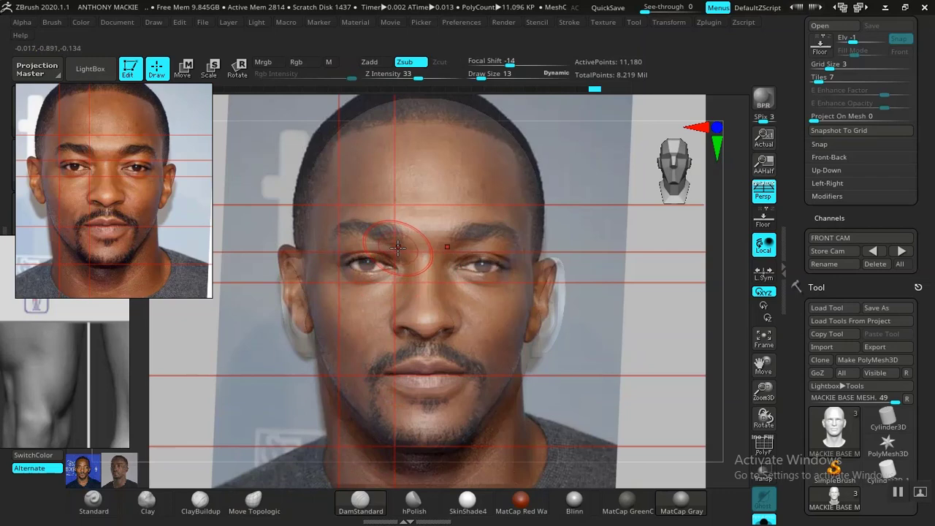
pyautogui.moveTo(390, 247)
pyautogui.keyDown('shift'); pyautogui.mouseDown()
pyautogui.moveTo(387, 255)
pyautogui.moveTo(402, 246)
pyautogui.moveTo(410, 255)
pyautogui.mouseUp(); pyautogui.keyUp('shift')
pyautogui.keyDown('shift'); pyautogui.moveTo(388, 234); pyautogui.dragTo(431, 223); pyautogui.keyUp('shift')
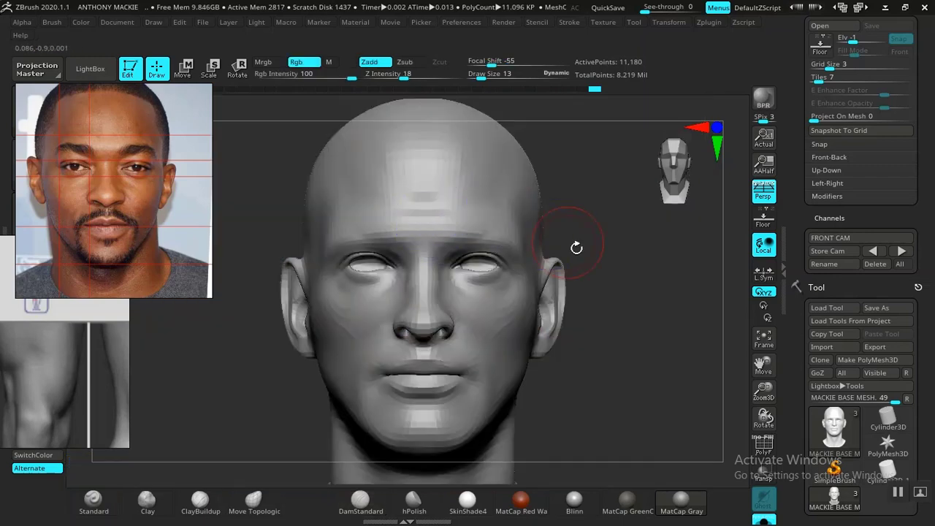
pyautogui.moveTo(634, 334)
pyautogui.keyDown('alt'); pyautogui.mouseDown()
pyautogui.moveTo(665, 407)
pyautogui.moveTo(696, 393)
pyautogui.moveTo(667, 363)
pyautogui.moveTo(598, 344)
pyautogui.mouseUp(); pyautogui.keyUp('alt')
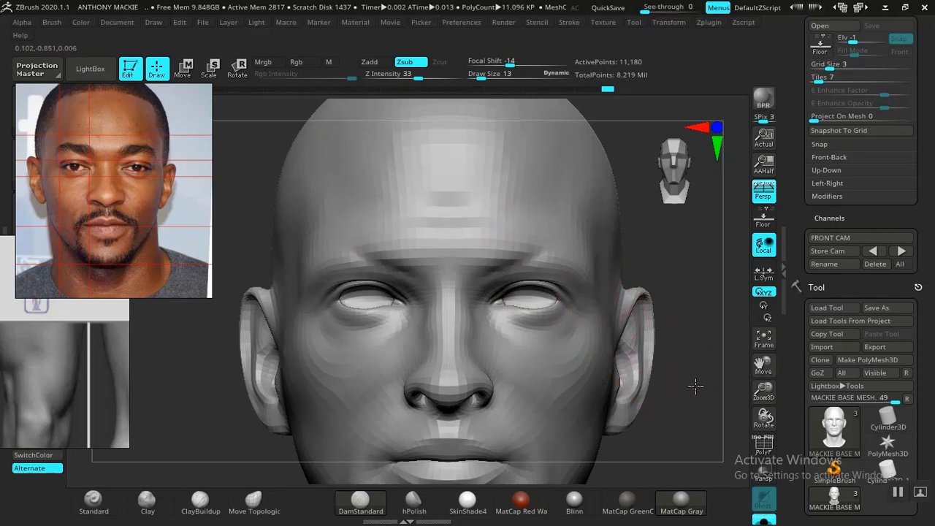
pyautogui.keyDown('ctrl'); pyautogui.moveTo(695, 386); pyautogui.dragTo(599, 378, button='right'); pyautogui.keyUp('ctrl')
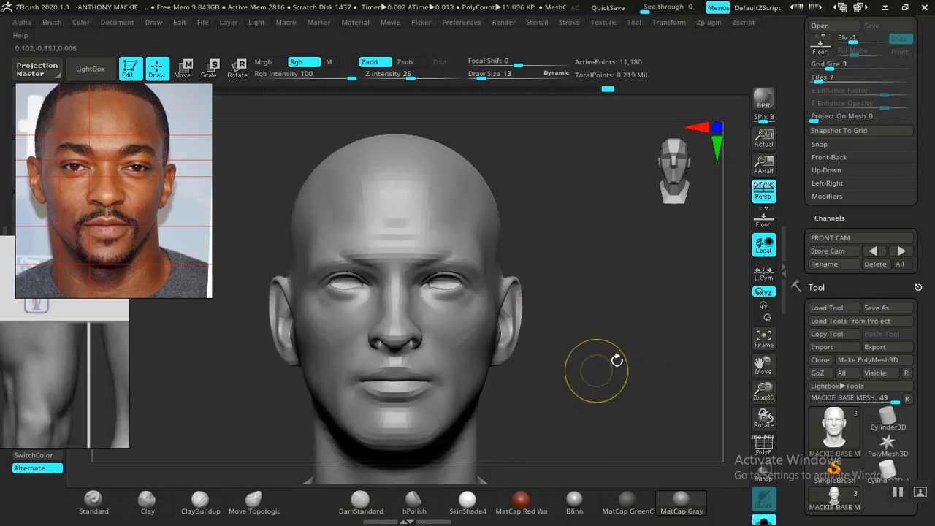
# - Sculpt the crease along the brows with DamStandard in the stored front view, comparing it with the previous state in the undo history
pyautogui.click(901, 252)
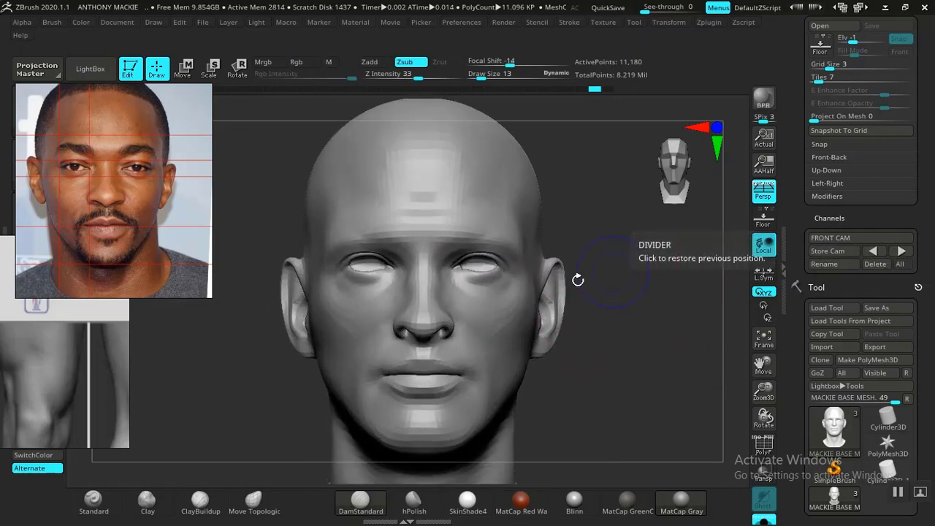
pyautogui.hotkey('shift', 'z')
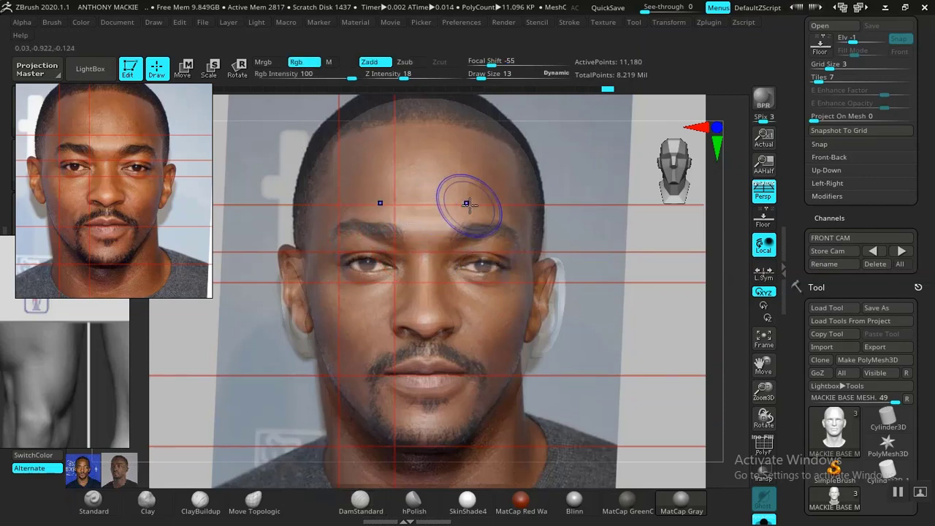
pyautogui.hotkey('shift', 'z')
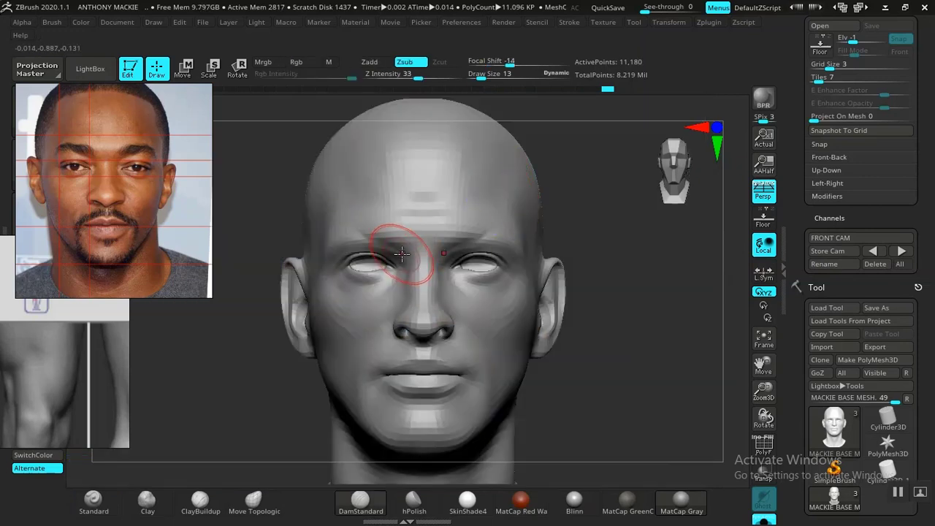
pyautogui.moveTo(373, 238); pyautogui.dragTo(361, 229)
pyautogui.hotkey('ctrl', 'z')
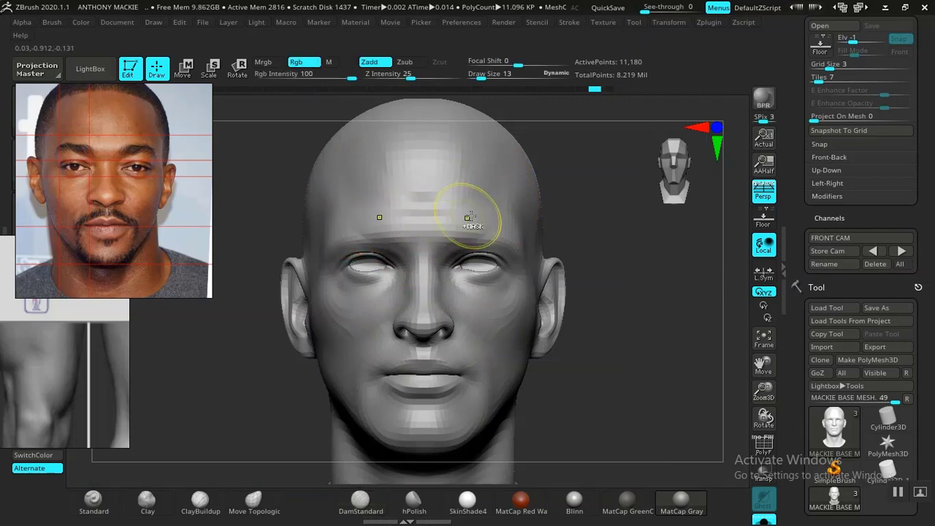
pyautogui.click(611, 88)
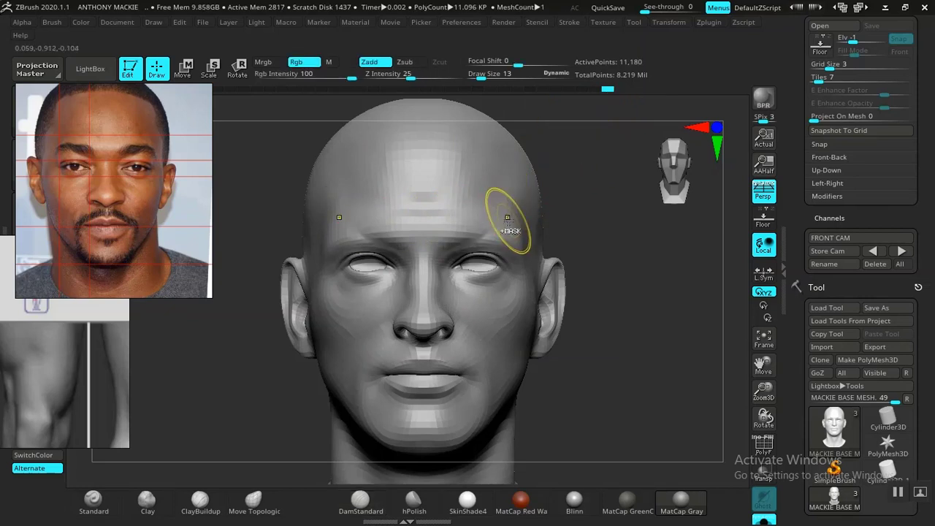
pyautogui.hotkey('ctrl', 'z')
# - Check the brows, eyes and ears against the reference overlay from the stored front camera
pyautogui.hotkey('shift', 'z')
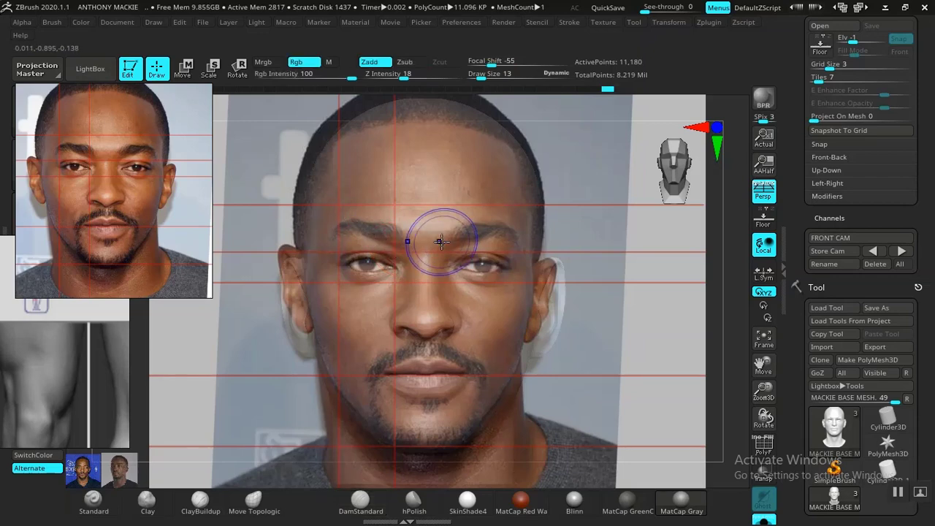
pyautogui.hotkey('shift', 'z')
pyautogui.moveTo(602, 253); pyautogui.dragTo(620, 313)
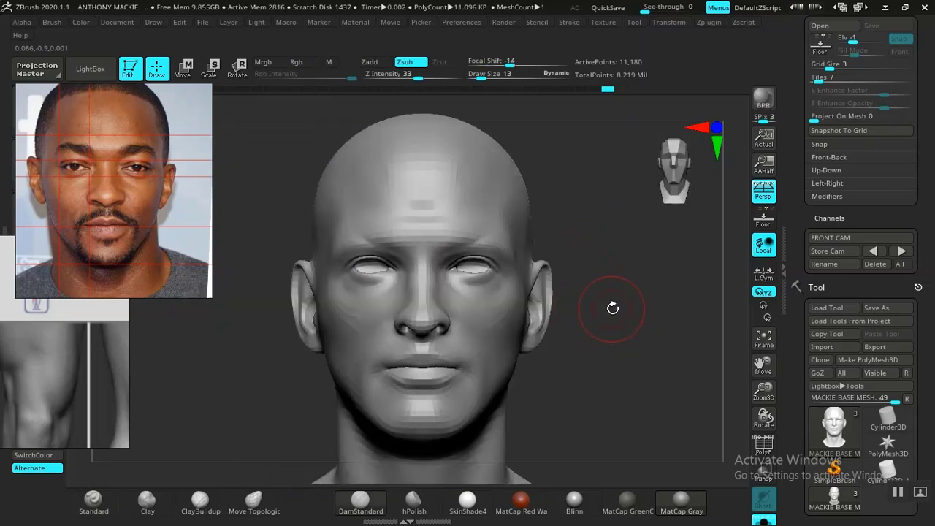
pyautogui.hotkey('shift', 'z')
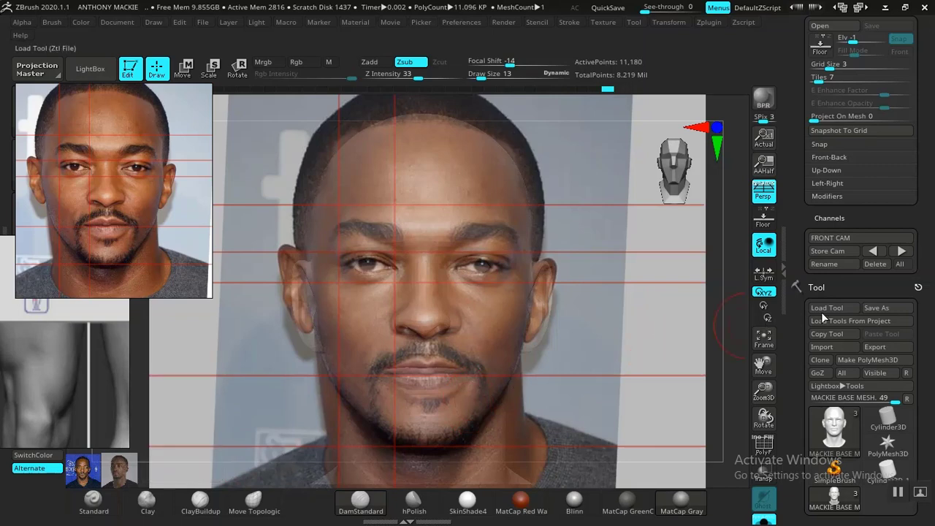
pyautogui.click(874, 252)
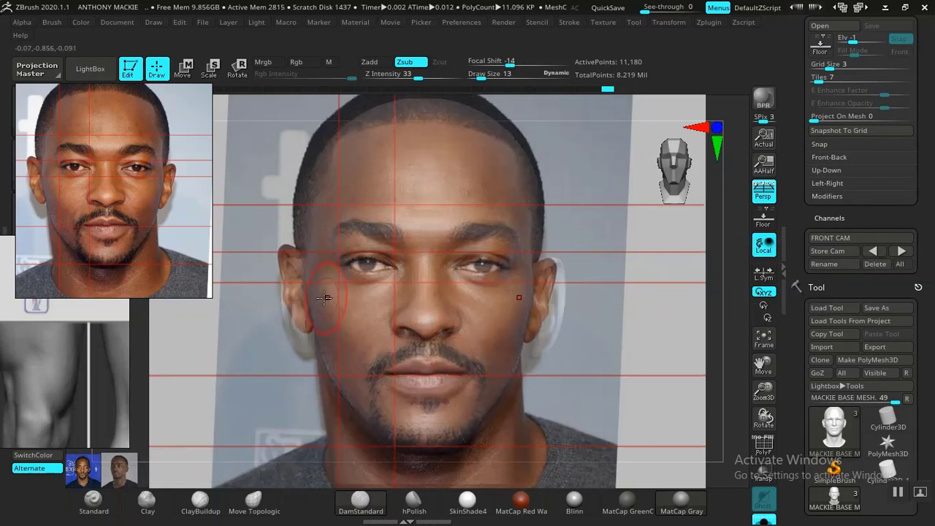
pyautogui.hotkey('shift', 'z')
pyautogui.hotkey('shift', 'z')
pyautogui.hotkey('shift', 'z')
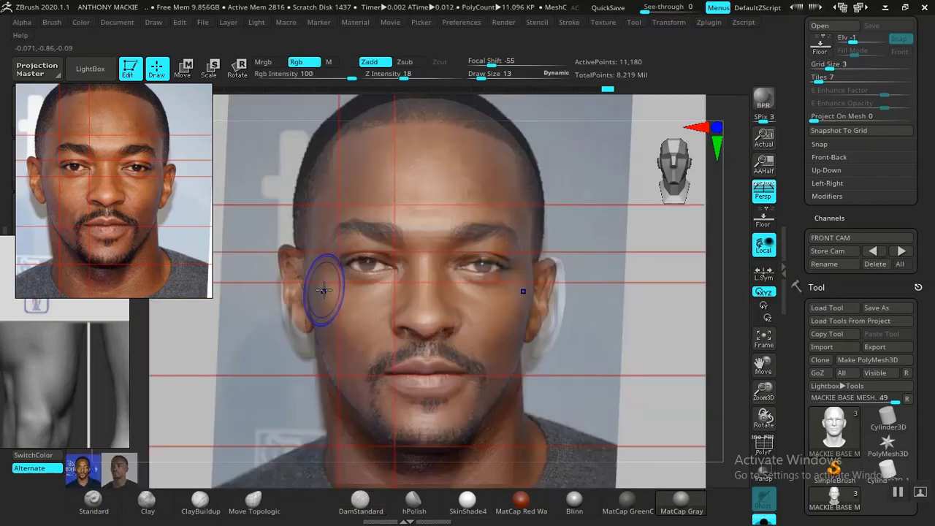
pyautogui.hotkey('shift', 'z')
pyautogui.hotkey('shift', 'z')
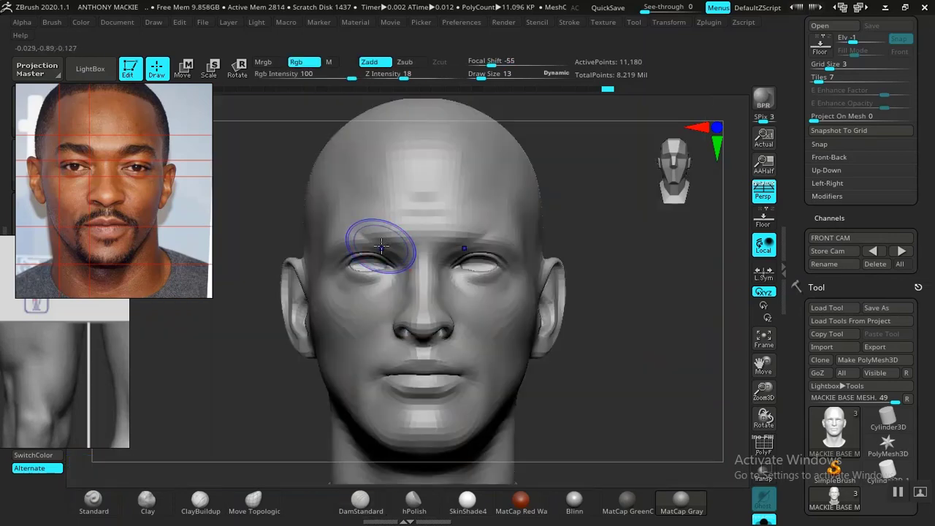
# - Smooth the inner brows above the eyes, reselect the DamStandard brush and check the face against the reference overlay
pyautogui.keyDown('shift'); pyautogui.moveTo(400, 252); pyautogui.dragTo(371, 231); pyautogui.keyUp('shift')
pyautogui.press('b')
pyautogui.press('d')
pyautogui.press('s')
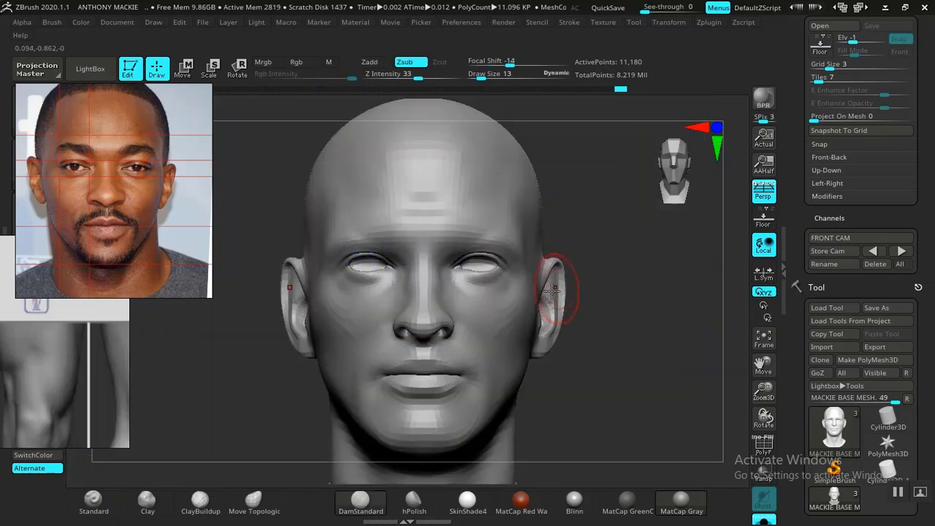
pyautogui.hotkey('shift', 'z')
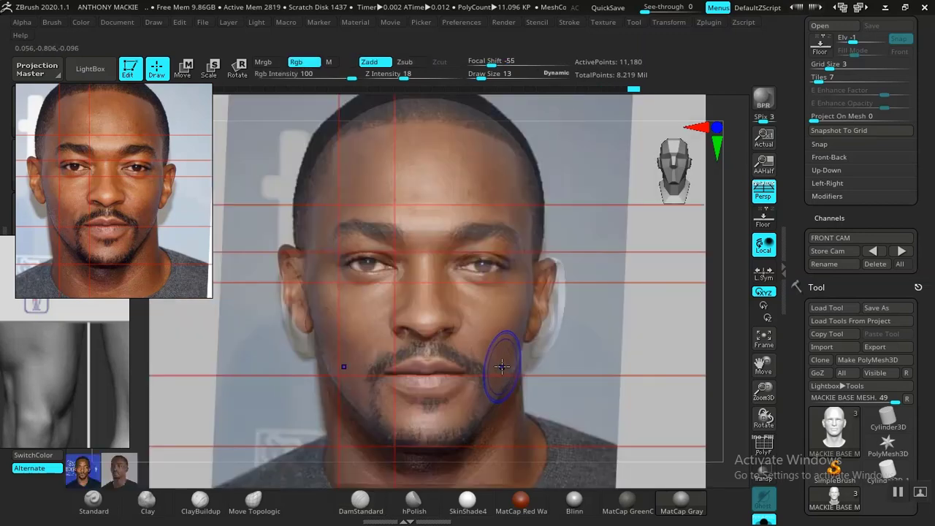
pyautogui.hotkey('shift', 'z')
pyautogui.hotkey('shift', 'z')
pyautogui.hotkey('shift', 'z')
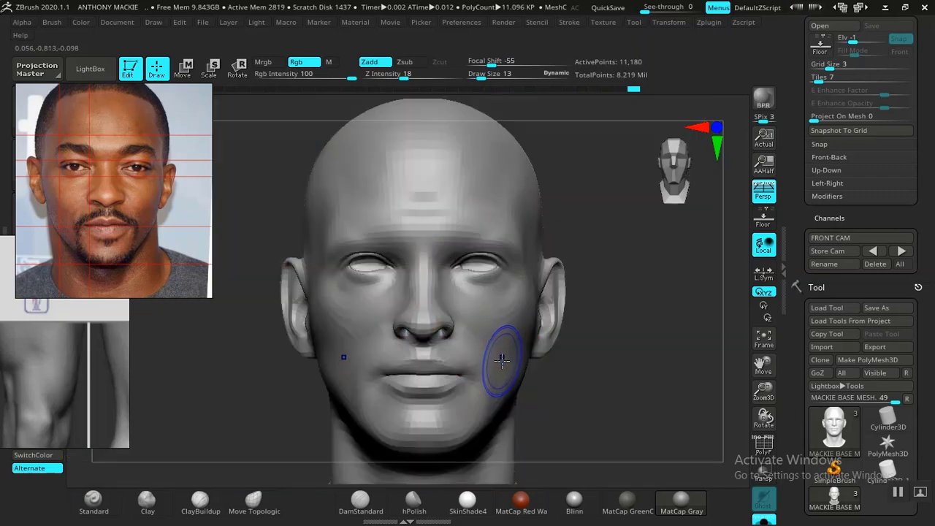
# - Carve the hollows around and beneath the eyes with DamStandard and smoothing, following the reference overlay
pyautogui.hotkey('shift', 'z')
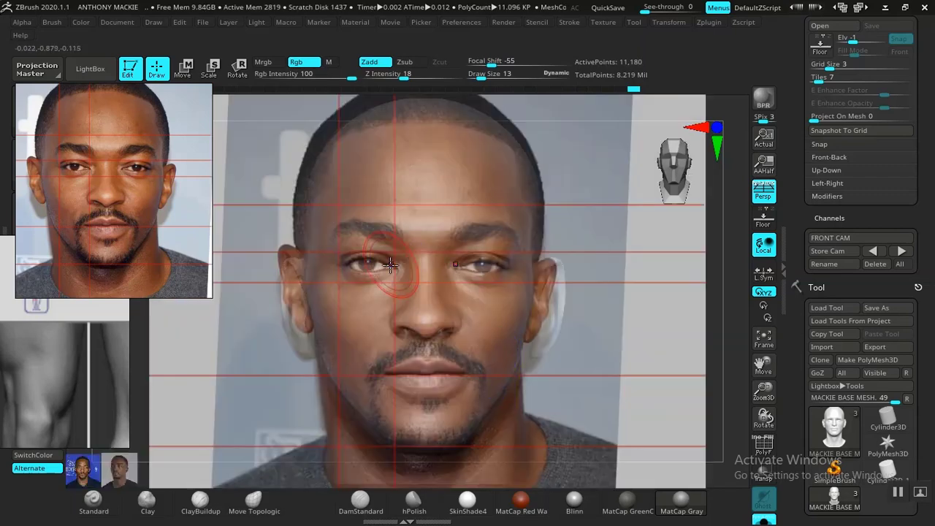
pyautogui.hotkey('shift', 'z')
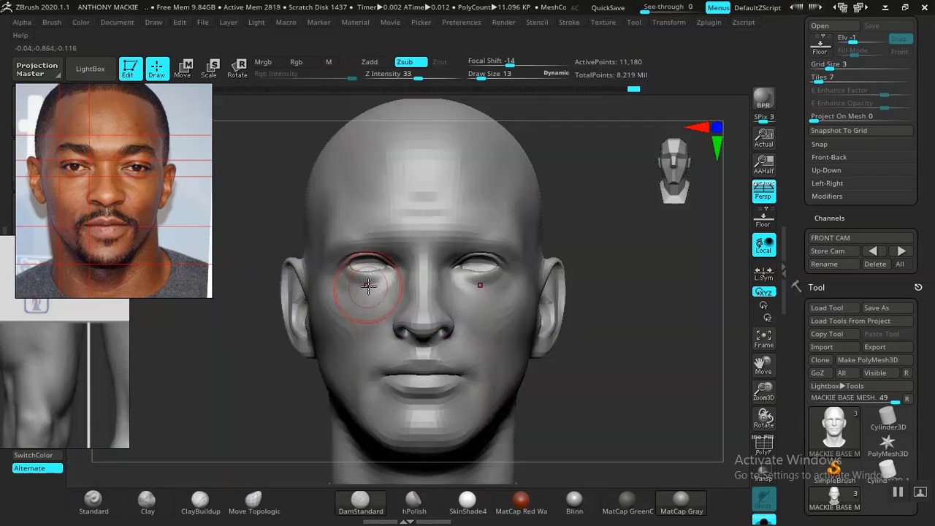
pyautogui.moveTo(328, 293)
pyautogui.keyDown('shift'); pyautogui.mouseDown()
pyautogui.moveTo(394, 290)
pyautogui.moveTo(362, 272)
pyautogui.moveTo(347, 276)
pyautogui.moveTo(374, 290)
pyautogui.moveTo(401, 285)
pyautogui.moveTo(359, 287)
pyautogui.mouseUp(); pyautogui.keyUp('shift')
pyautogui.click(371, 502)
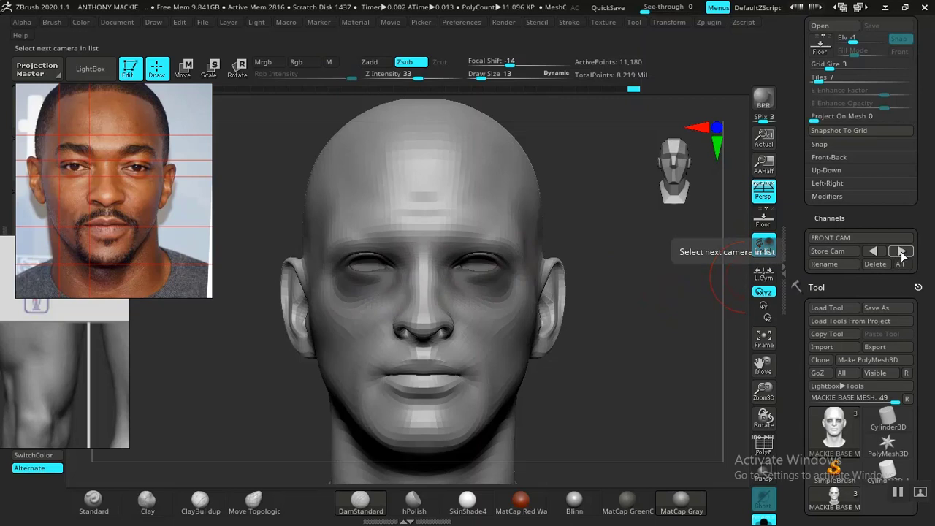
# - Refine the area between the brows and the eyes with the Clay brush, following the reference overlay
pyautogui.hotkey('shift', 'z')
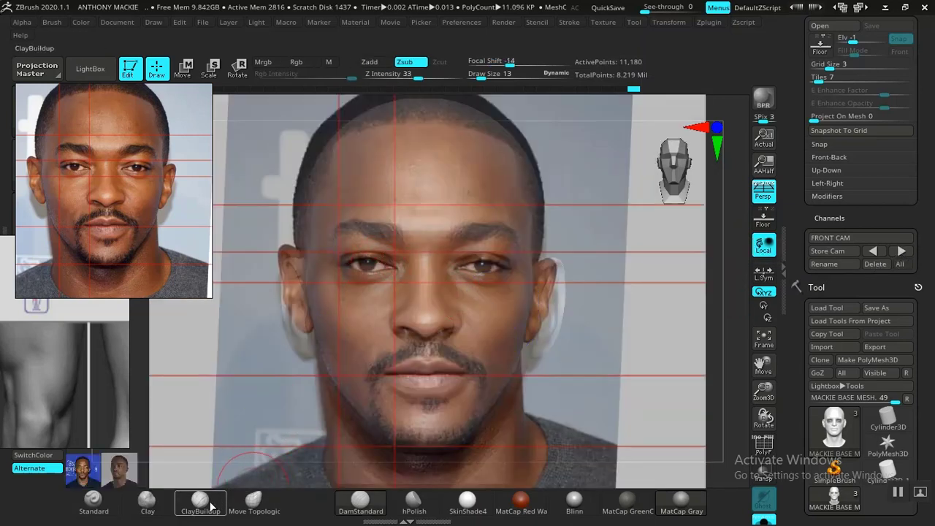
pyautogui.click(154, 508)
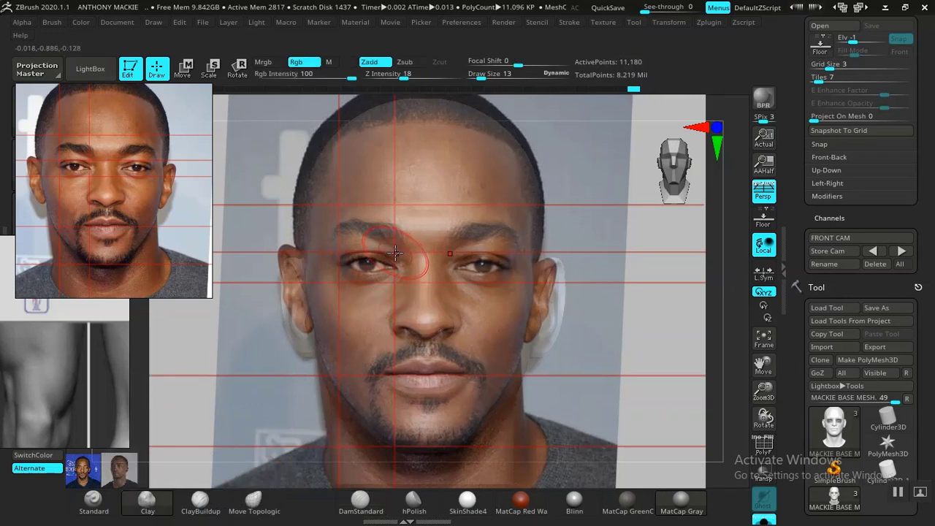
pyautogui.hotkey('shift', 'z')
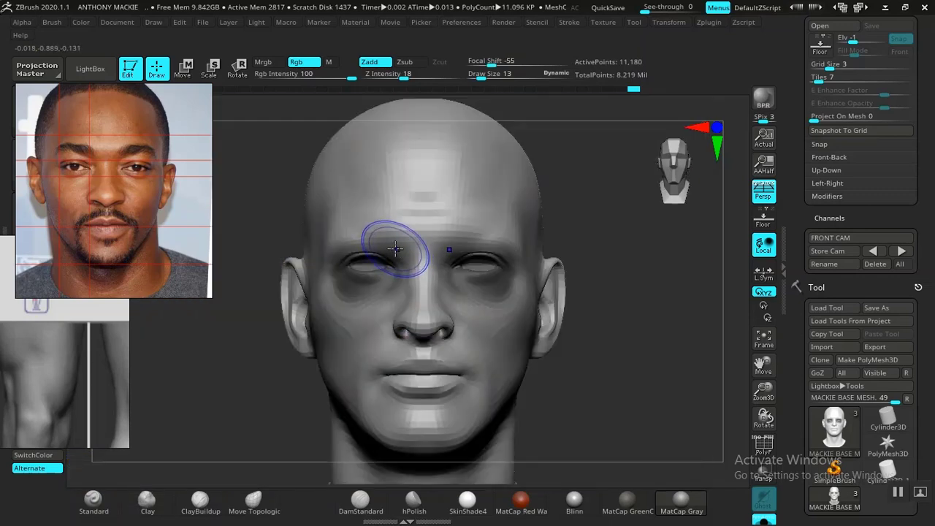
pyautogui.hotkey('shift', 'z')
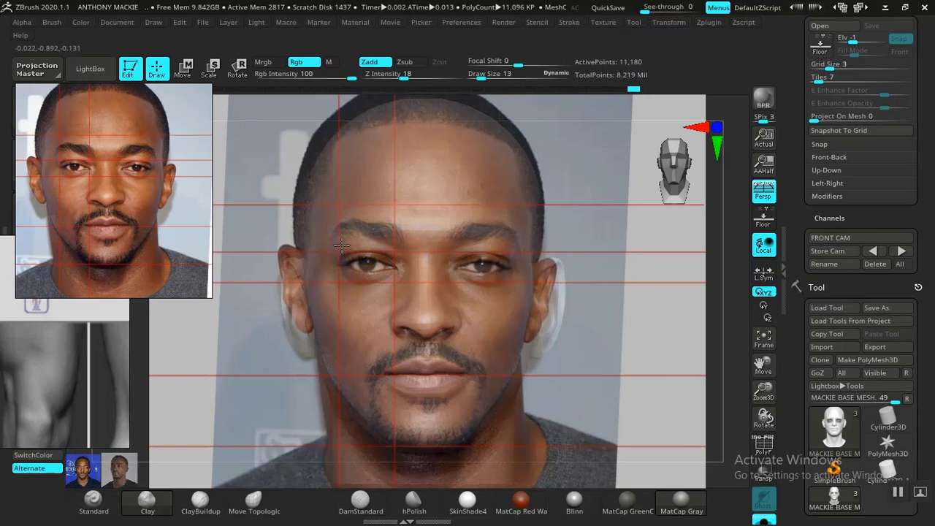
pyautogui.hotkey('shift', 'z')
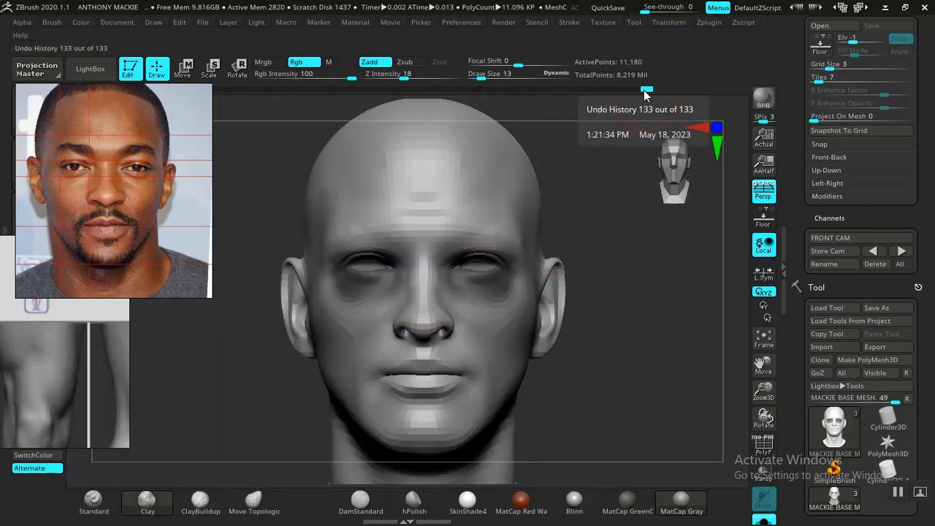
# - Compare the eye hollows and brows with earlier states in the undo history and examine them up close and from afar
pyautogui.click(622, 89)
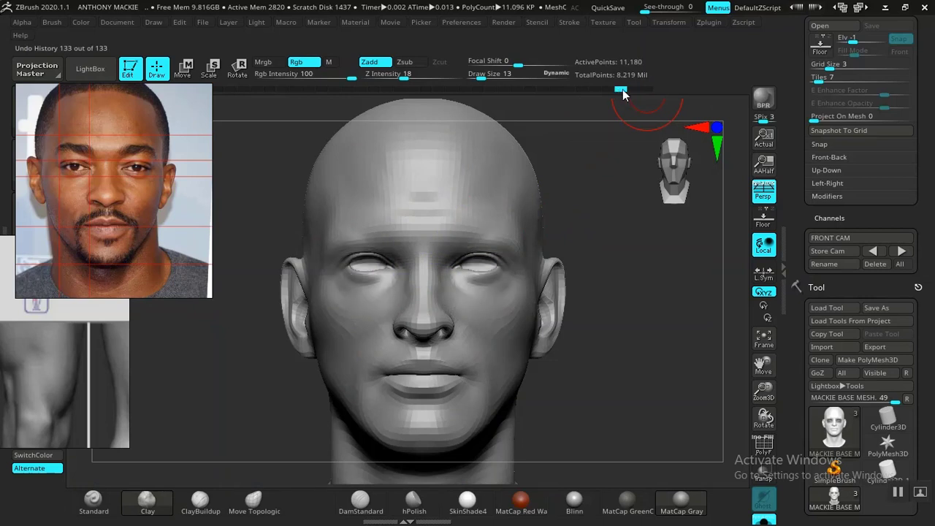
pyautogui.click(668, 90)
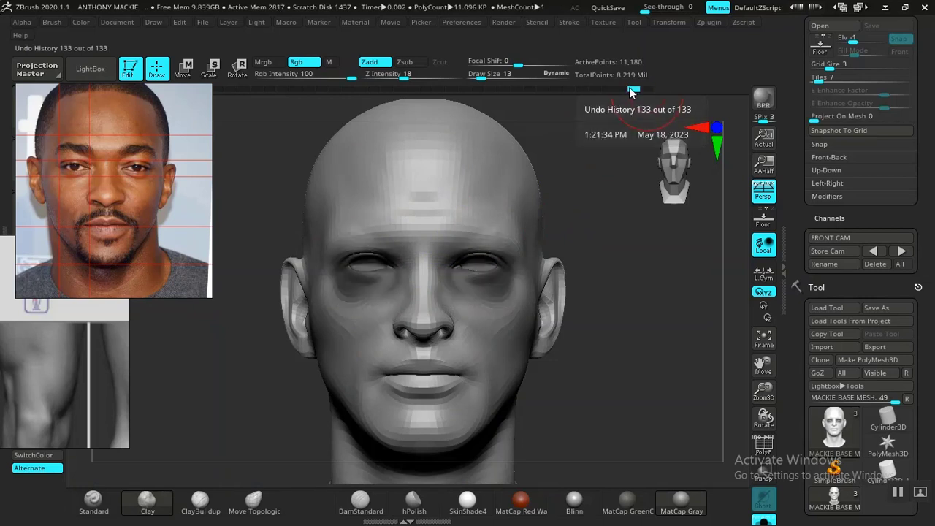
pyautogui.click(633, 89)
pyautogui.click(668, 89)
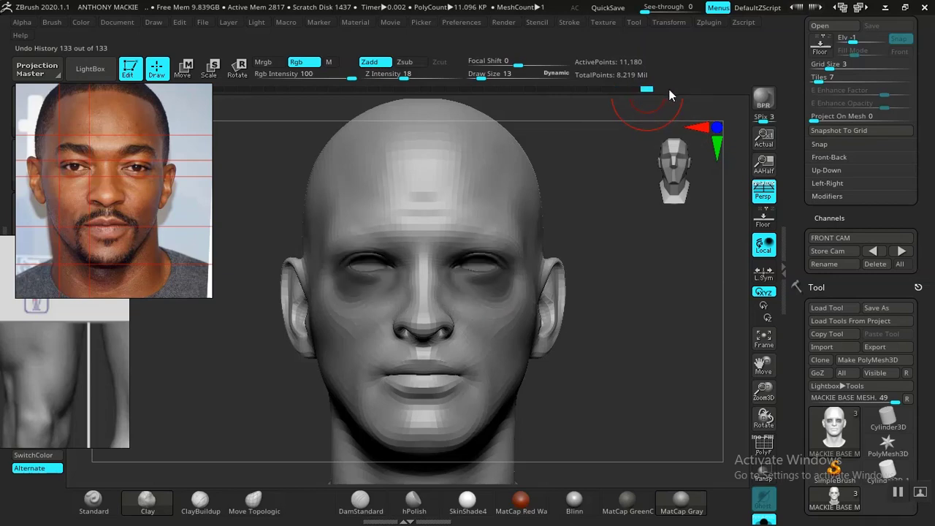
pyautogui.moveTo(601, 333)
pyautogui.mouseDown()
pyautogui.moveTo(618, 358)
pyautogui.moveTo(669, 346)
pyautogui.moveTo(621, 319)
pyautogui.moveTo(616, 343)
pyautogui.moveTo(597, 317)
pyautogui.moveTo(626, 290)
pyautogui.moveTo(597, 253)
pyautogui.moveTo(556, 235)
pyautogui.moveTo(591, 273)
pyautogui.mouseUp()
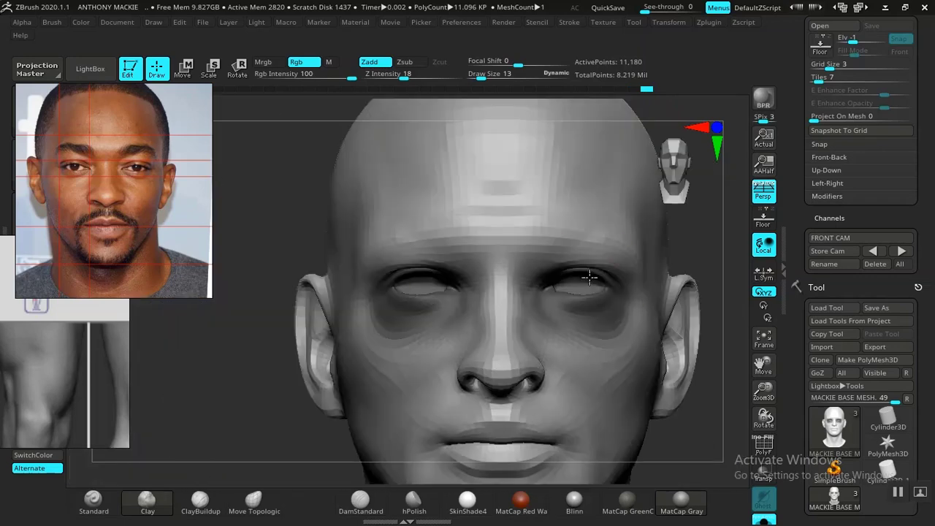
pyautogui.keyDown('alt'); pyautogui.moveTo(682, 244); pyautogui.dragTo(604, 312); pyautogui.keyUp('alt')
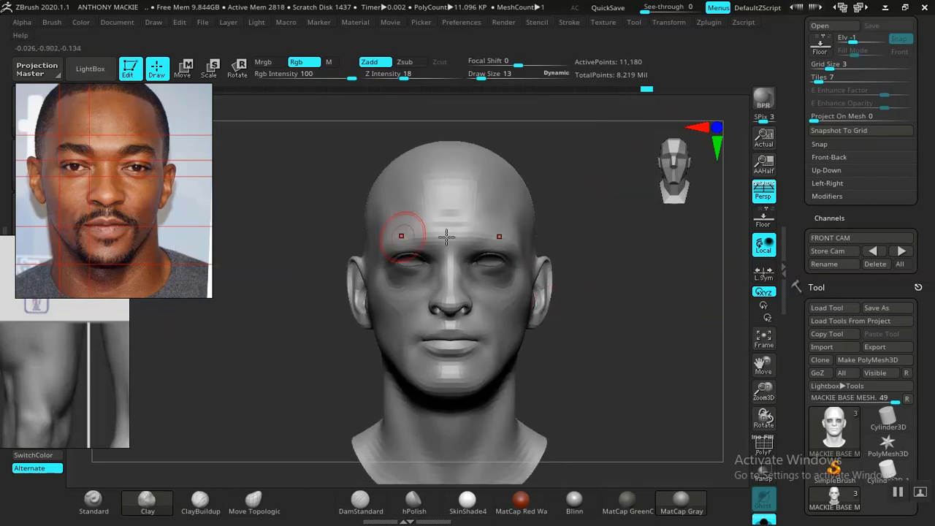
# - Sculpt the brow ridge above the eyes with the Standard brush, using the front overlay and the close-up three-quarter reference photo
pyautogui.click(898, 494)
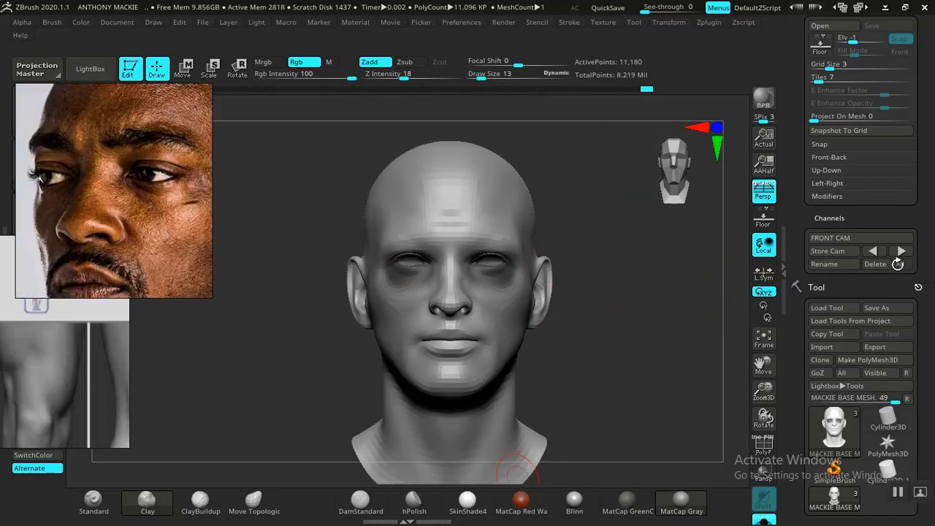
pyautogui.click(903, 250)
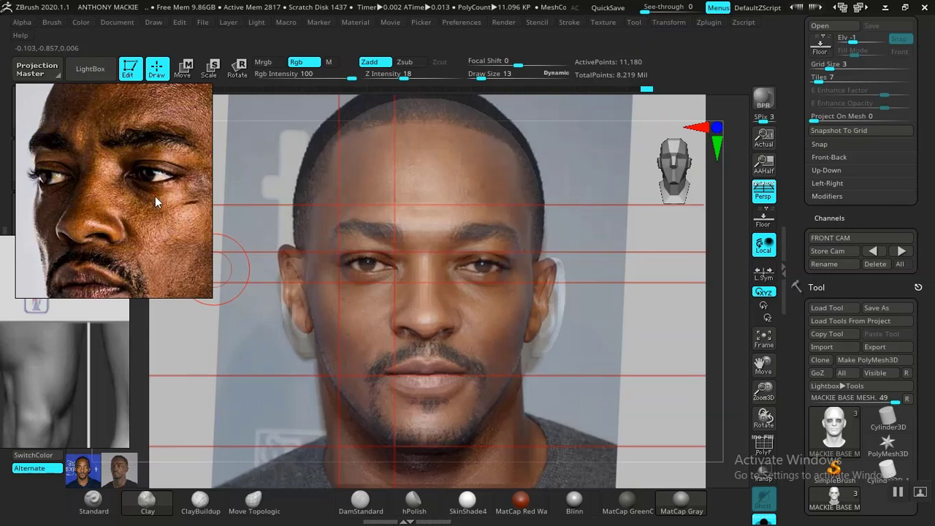
pyautogui.click(94, 503)
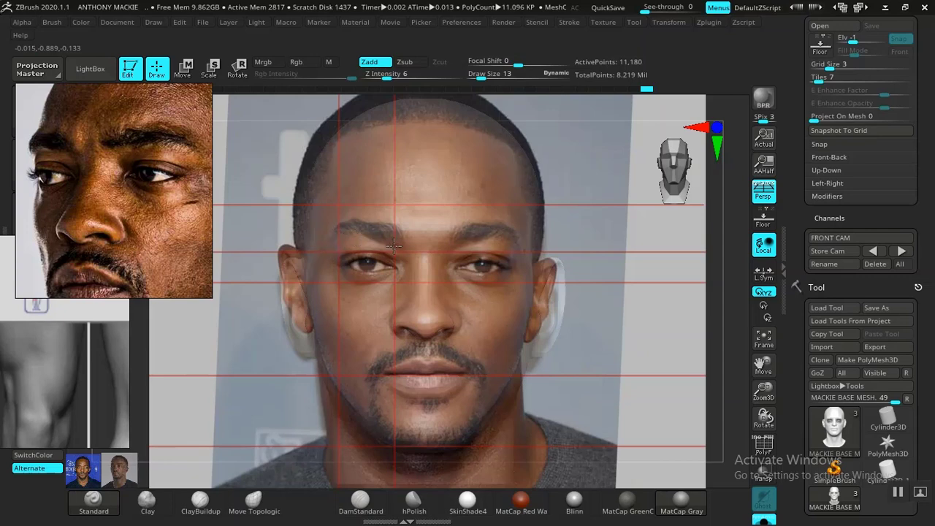
pyautogui.hotkey('shift', 'z')
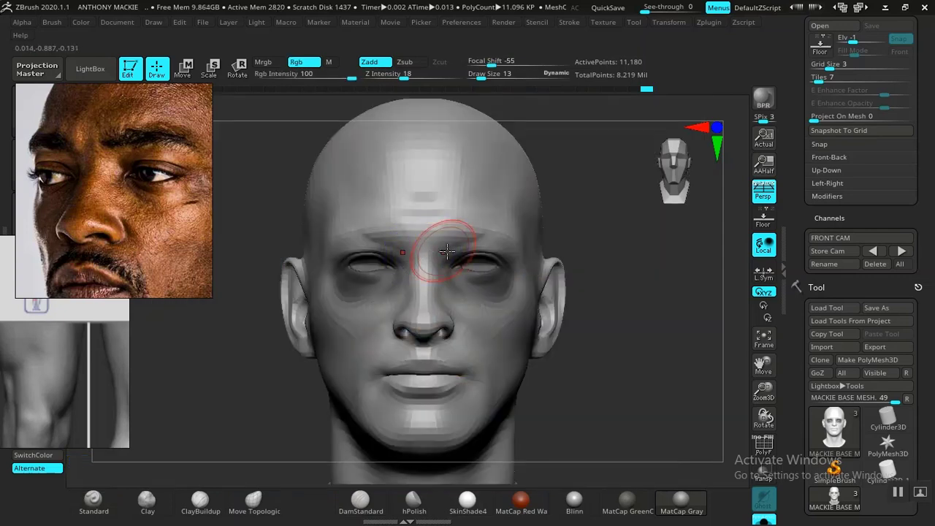
pyautogui.moveTo(604, 276); pyautogui.dragTo(606, 370)
pyautogui.moveTo(610, 324)
pyautogui.mouseDown()
pyautogui.moveTo(637, 265)
pyautogui.moveTo(592, 299)
pyautogui.moveTo(593, 309)
pyautogui.moveTo(599, 303)
pyautogui.mouseUp()
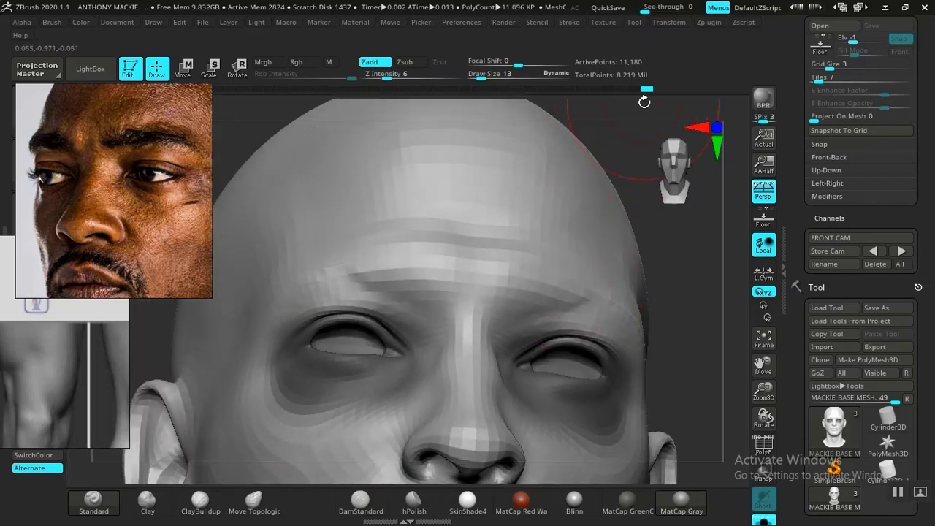
pyautogui.moveTo(643, 88)
pyautogui.mouseDown()
pyautogui.moveTo(634, 88)
pyautogui.moveTo(646, 89)
pyautogui.mouseUp()
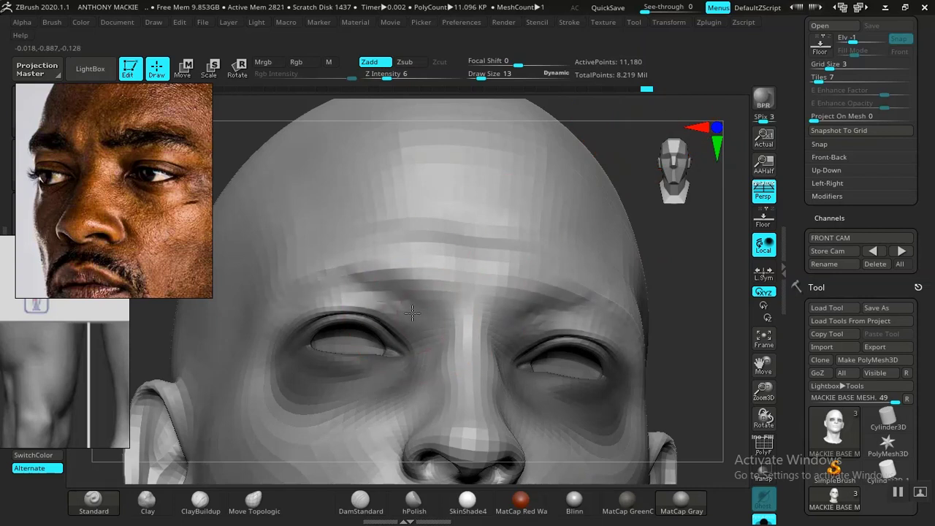
# - Try to smooth the brow ridge above the eye in a close three-quarter view, and undo the last smoothing strokes
pyautogui.keyDown('alt'); pyautogui.moveTo(674, 301); pyautogui.dragTo(551, 203); pyautogui.keyUp('alt')
pyautogui.moveTo(575, 307)
pyautogui.keyDown('alt'); pyautogui.mouseDown()
pyautogui.moveTo(552, 270)
pyautogui.moveTo(556, 300)
pyautogui.moveTo(580, 346)
pyautogui.moveTo(559, 296)
pyautogui.moveTo(339, 209)
pyautogui.mouseUp(); pyautogui.keyUp('alt')
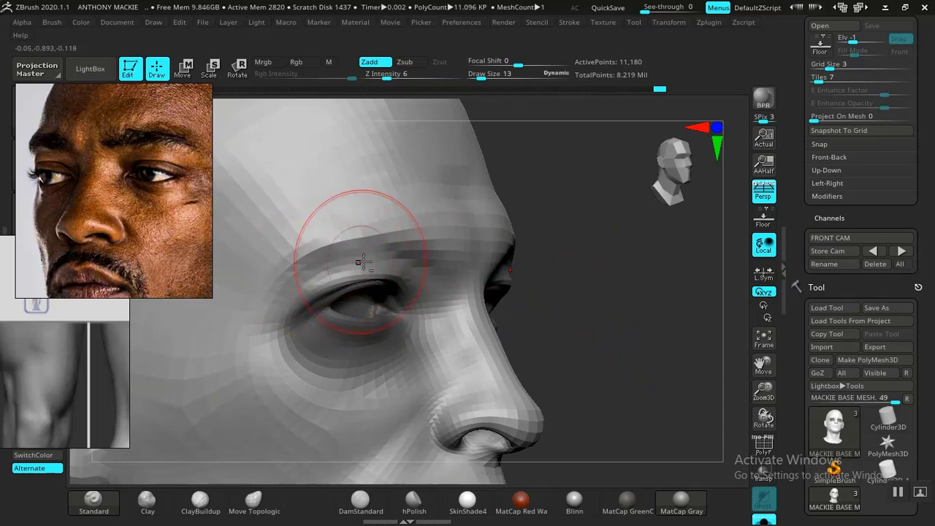
pyautogui.moveTo(608, 276)
pyautogui.keyDown('shift'); pyautogui.mouseDown()
pyautogui.moveTo(547, 267)
pyautogui.moveTo(613, 357)
pyautogui.moveTo(624, 329)
pyautogui.moveTo(534, 317)
pyautogui.mouseUp(); pyautogui.keyUp('shift')
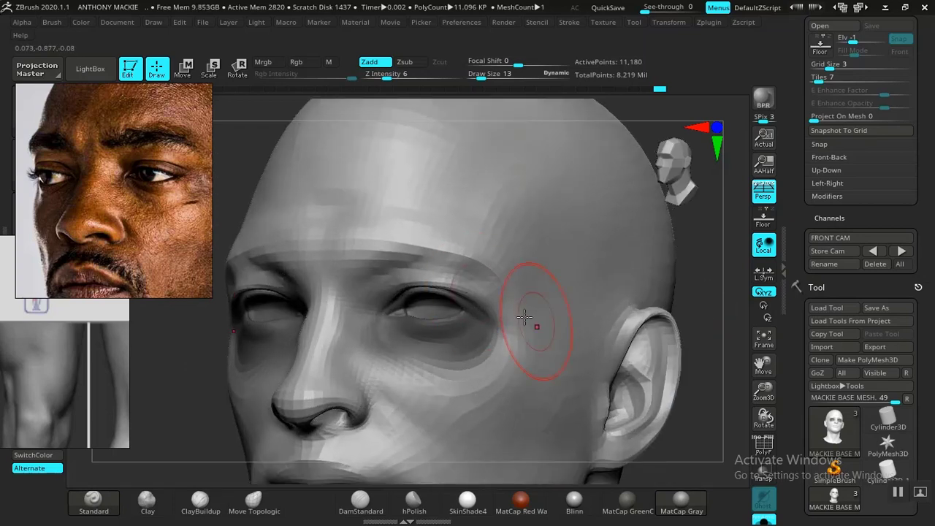
pyautogui.moveTo(442, 266)
pyautogui.keyDown('shift'); pyautogui.mouseDown()
pyautogui.moveTo(423, 270)
pyautogui.moveTo(449, 268)
pyautogui.moveTo(446, 276)
pyautogui.mouseUp(); pyautogui.keyUp('shift')
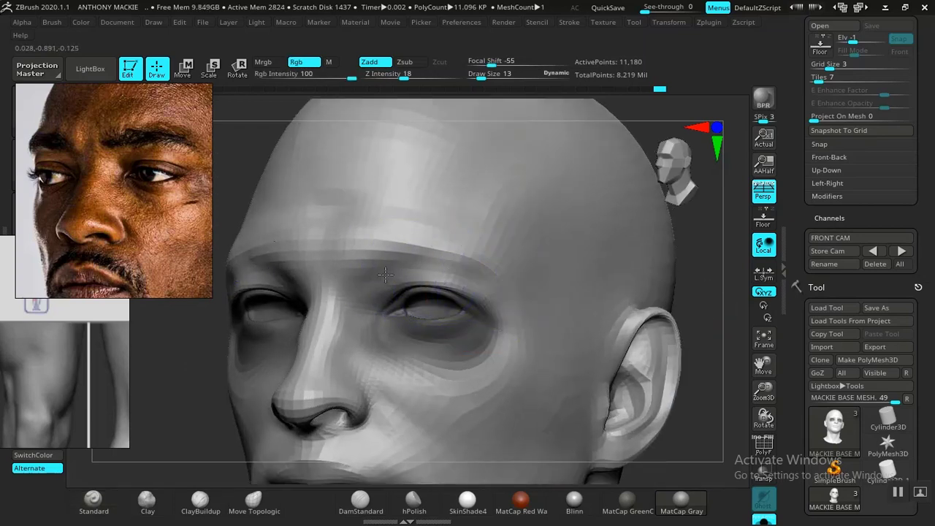
pyautogui.keyDown('shift'); pyautogui.moveTo(386, 275); pyautogui.dragTo(454, 270); pyautogui.keyUp('shift')
pyautogui.hotkey('ctrl', 'z')
pyautogui.hotkey('ctrl', 'z')
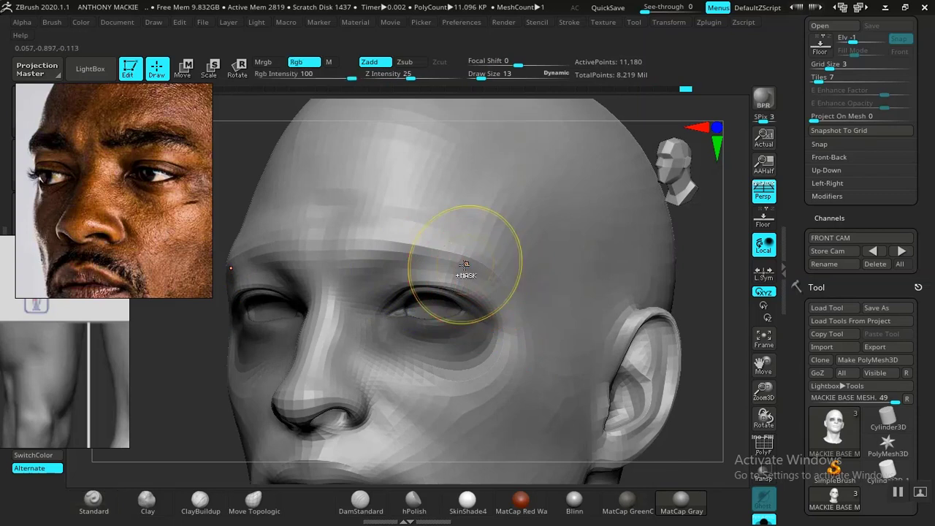
# - Set the smoothing intensity to 6 and lightly smooth the brow ridge above the eye
pyautogui.keyDown('shift'); pyautogui.moveTo(398, 76); pyautogui.dragTo(384, 75); pyautogui.keyUp('shift')
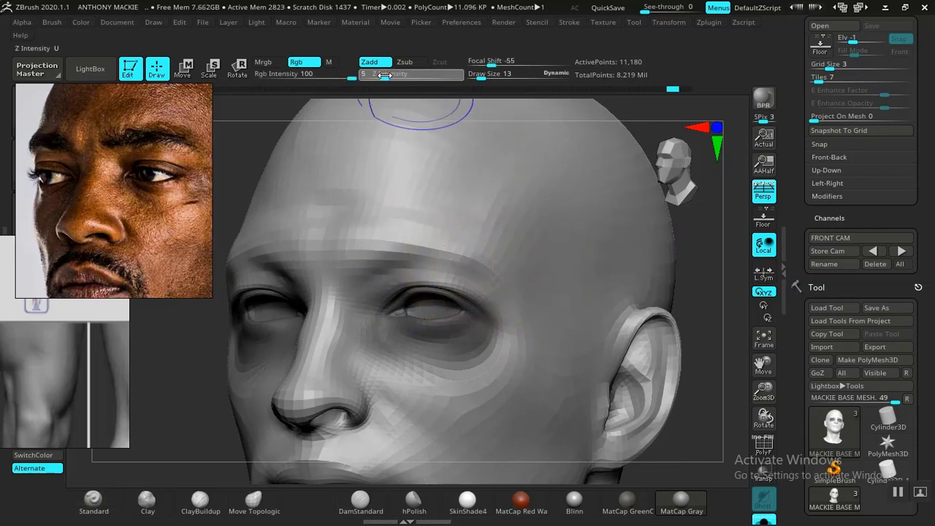
pyautogui.keyDown('shift'); pyautogui.moveTo(416, 274); pyautogui.dragTo(417, 271); pyautogui.keyUp('shift')
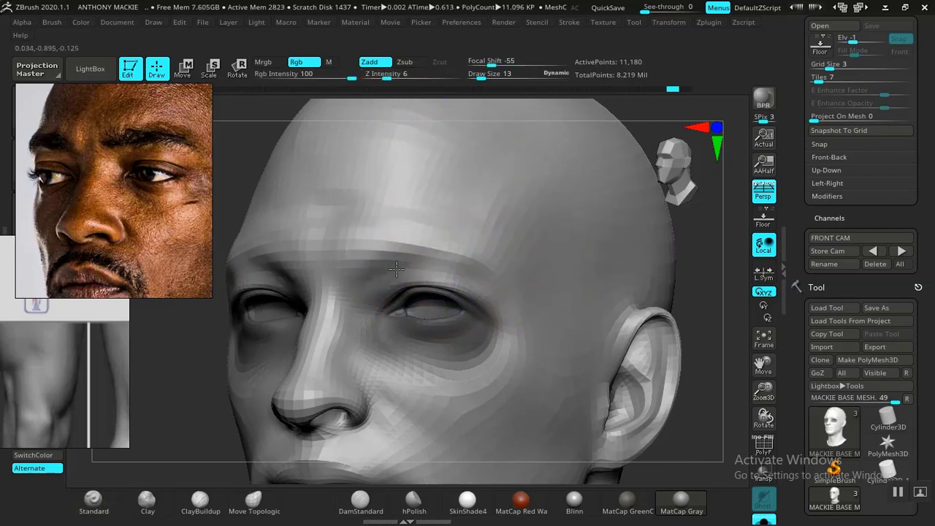
pyautogui.hotkey('ctrl', 'shift', 'z')
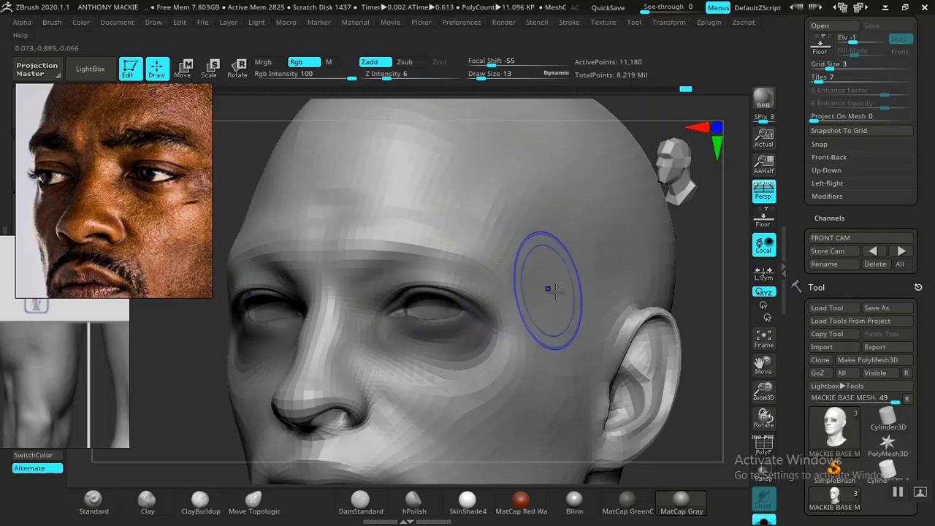
# - Reshape the brow ridge with the Move Topological brush at draw size 14, matching the eyebrows in the front reference overlay
pyautogui.moveTo(711, 309)
pyautogui.keyDown('alt'); pyautogui.mouseDown()
pyautogui.moveTo(602, 240)
pyautogui.moveTo(584, 279)
pyautogui.moveTo(524, 271)
pyautogui.moveTo(547, 334)
pyautogui.moveTo(593, 337)
pyautogui.moveTo(631, 318)
pyautogui.moveTo(639, 380)
pyautogui.mouseUp(); pyautogui.keyUp('alt')
pyautogui.keyDown('alt'); pyautogui.moveTo(645, 332); pyautogui.dragTo(696, 290); pyautogui.keyUp('alt')
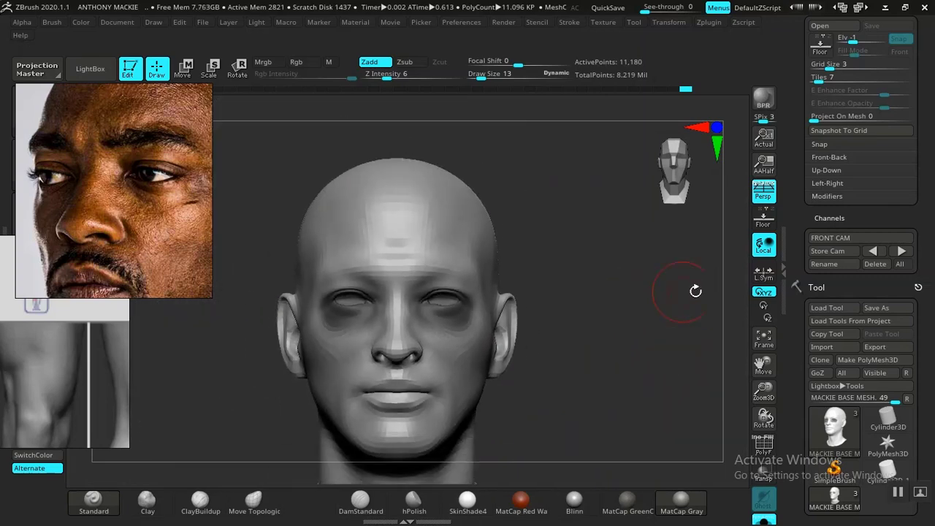
pyautogui.click(880, 252)
pyautogui.hotkey('shift', 'z')
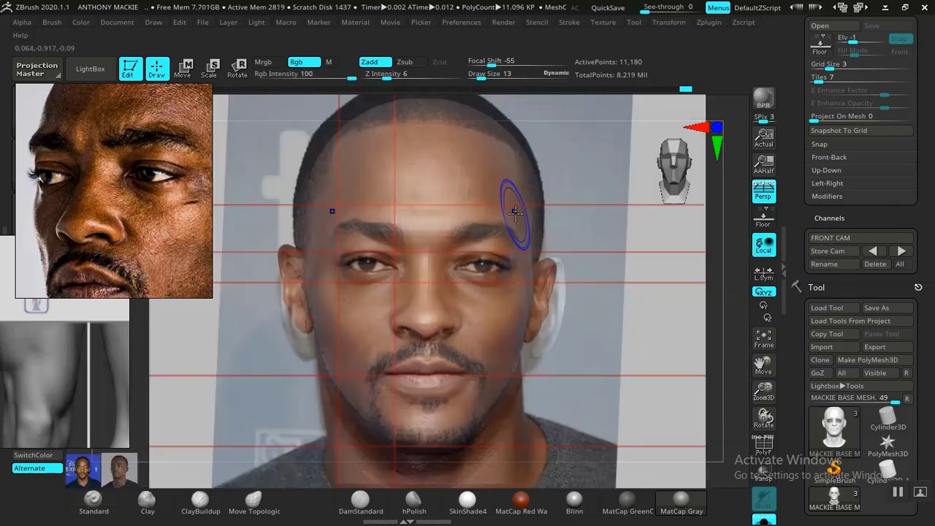
pyautogui.press('space')
pyautogui.moveTo(409, 227); pyautogui.dragTo(419, 227)
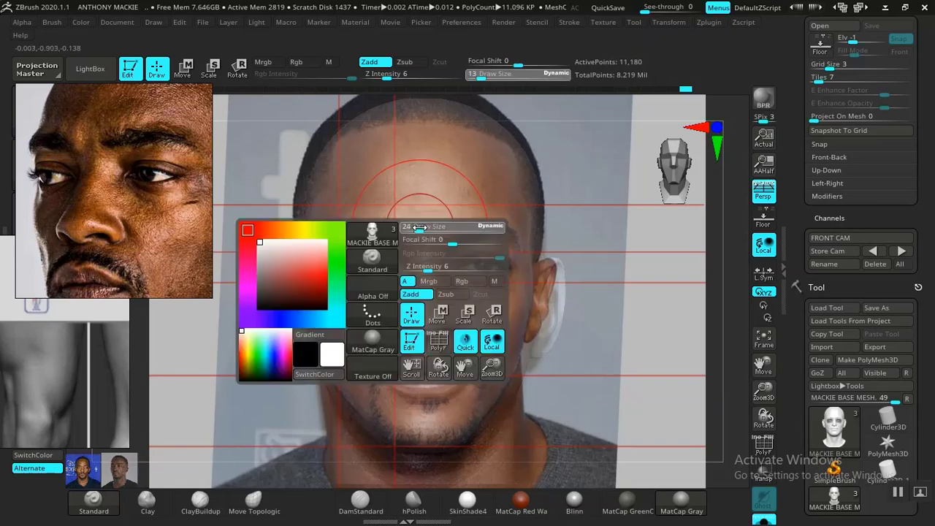
pyautogui.click(253, 501)
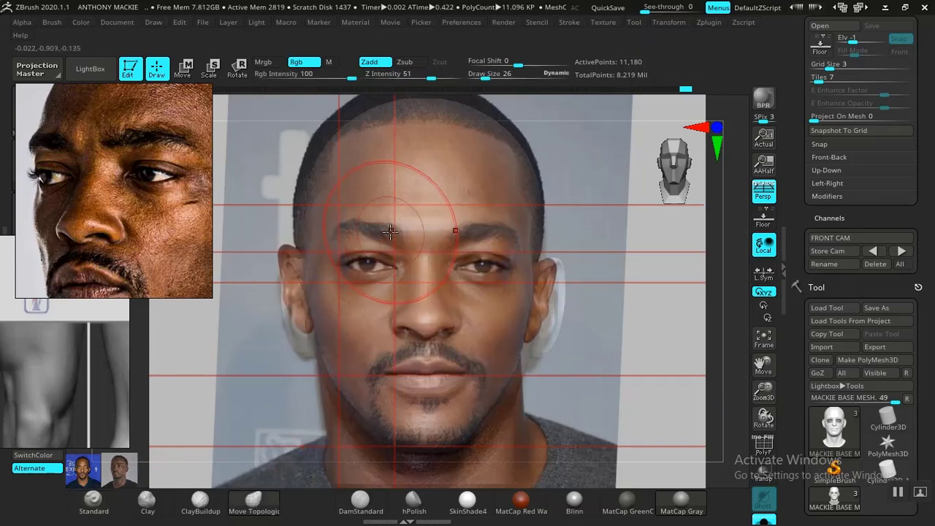
pyautogui.press('space')
pyautogui.moveTo(390, 233); pyautogui.dragTo(385, 234)
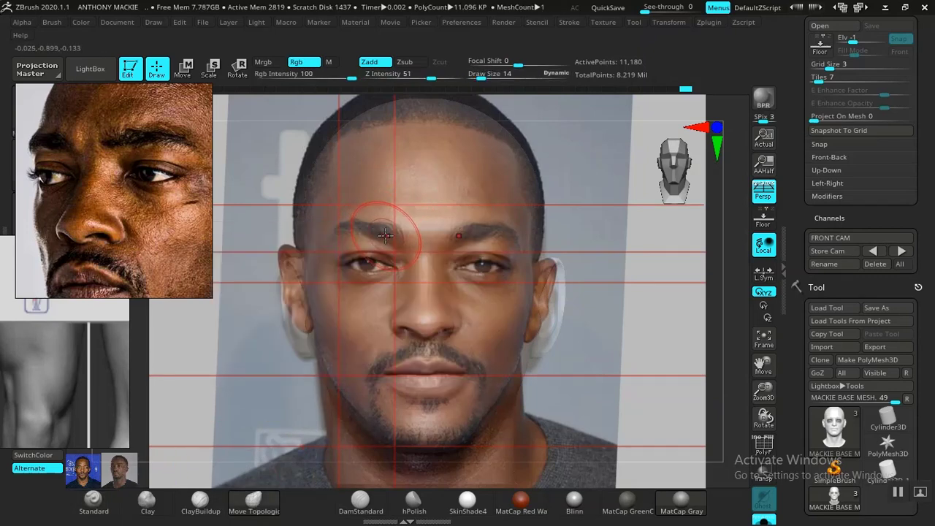
pyautogui.hotkey('shift', 'z')
pyautogui.hotkey('shift', 'z')
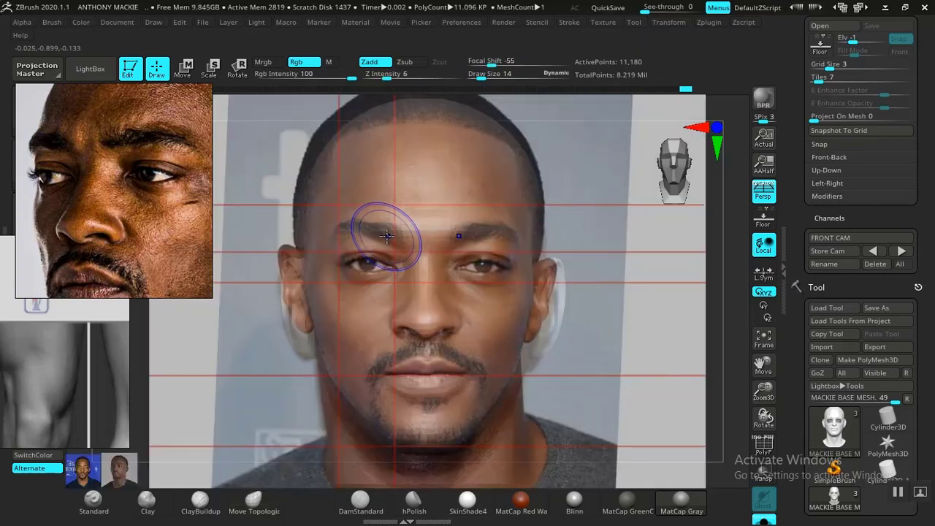
pyautogui.hotkey('shift', 'z')
pyautogui.hotkey('shift', 'z')
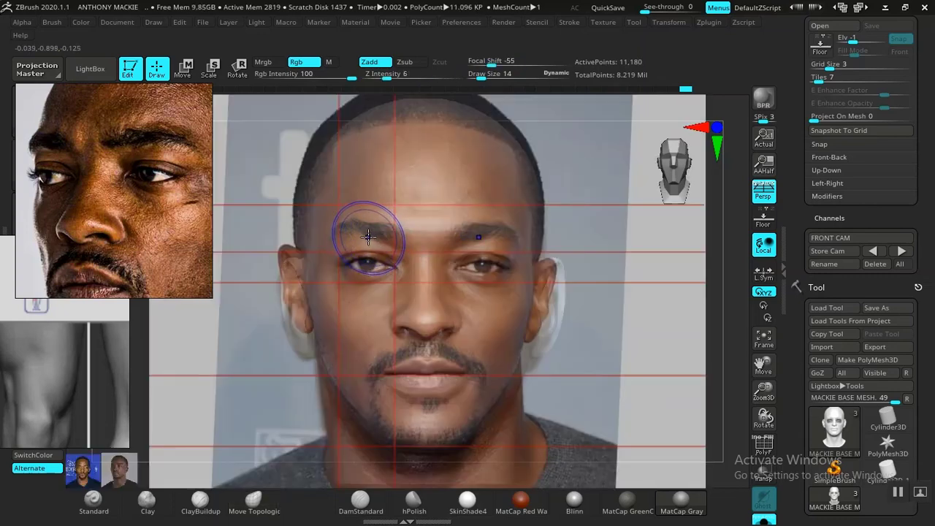
pyautogui.hotkey('shift', 'z')
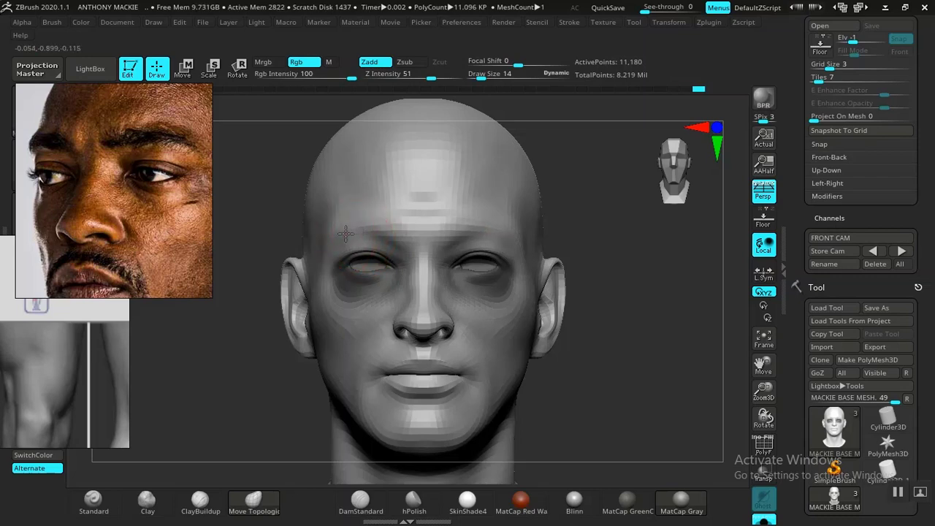
pyautogui.hotkey('shift', 'z')
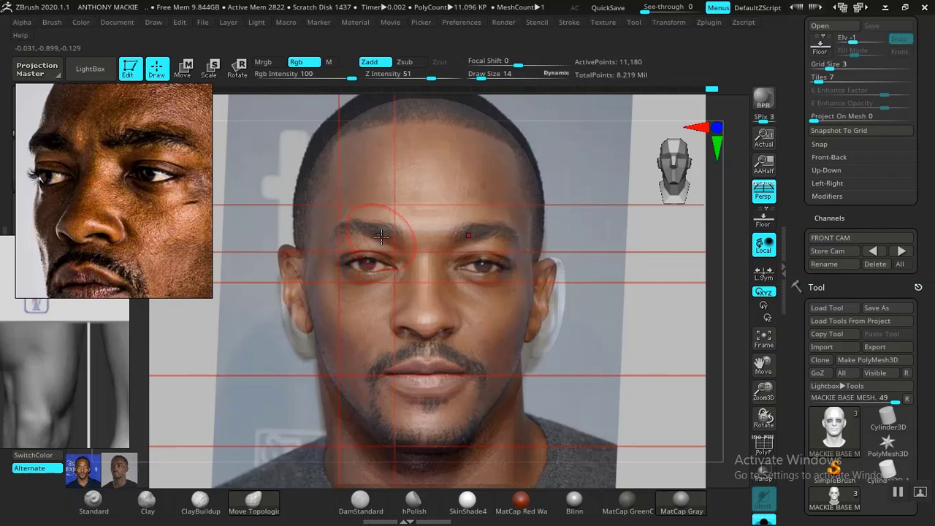
pyautogui.hotkey('shift', 'z')
pyautogui.hotkey('shift', 'z')
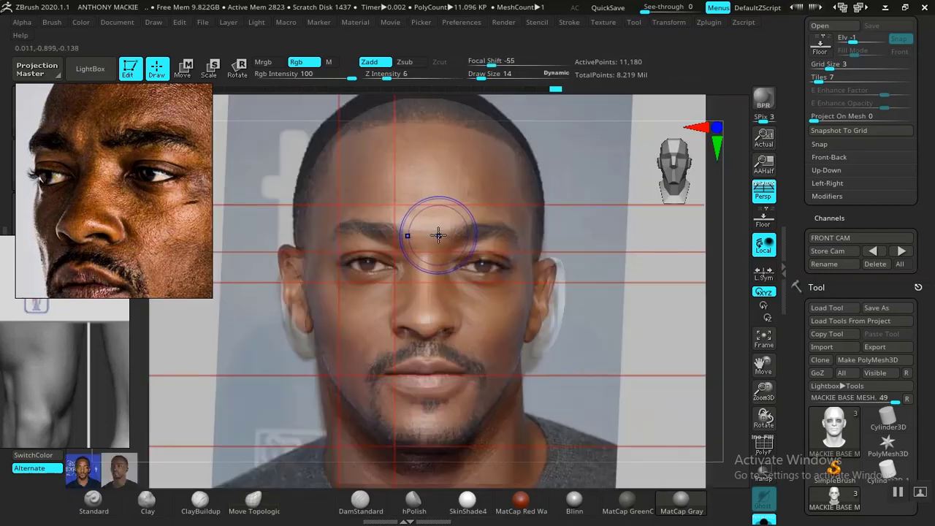
# - Compare the sculpted head with the front reference overlay, examining the nose, eyes, brows and the sides of the forehead
pyautogui.hotkey('shift', 'z')
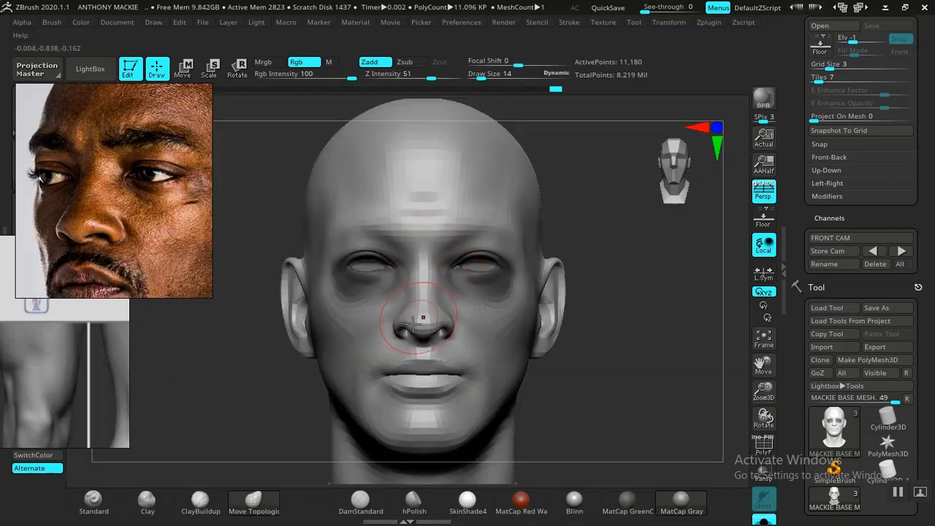
pyautogui.hotkey('shift', 'z')
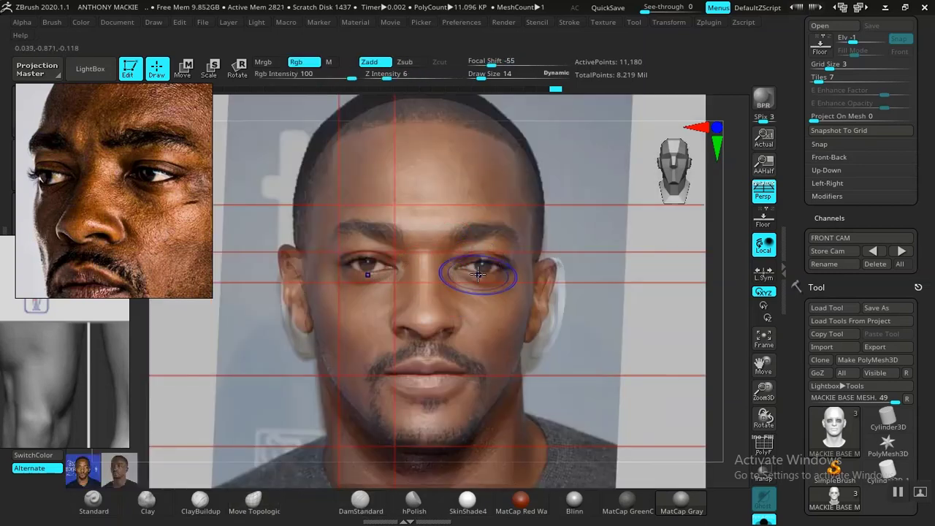
pyautogui.hotkey('shift', 'z')
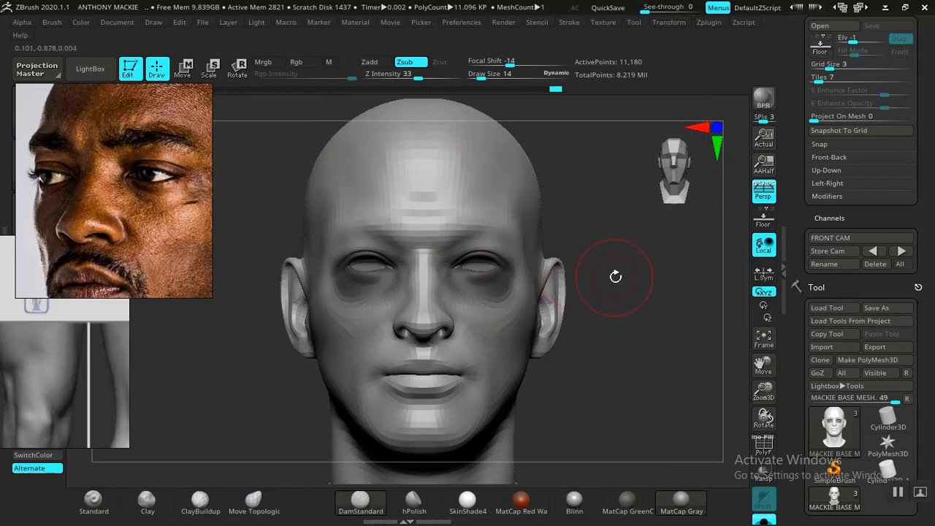
pyautogui.moveTo(615, 276); pyautogui.dragTo(548, 320)
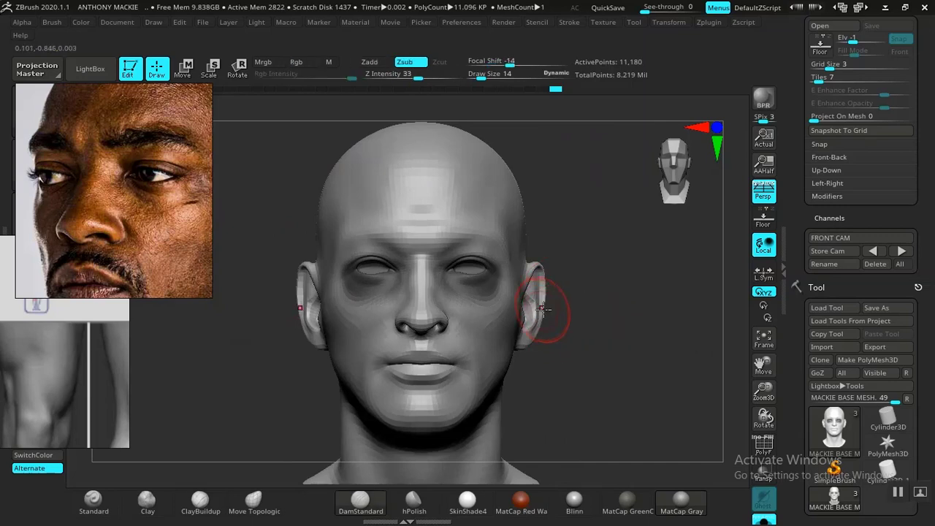
pyautogui.hotkey('shift', 'z')
pyautogui.hotkey('shift', 'z')
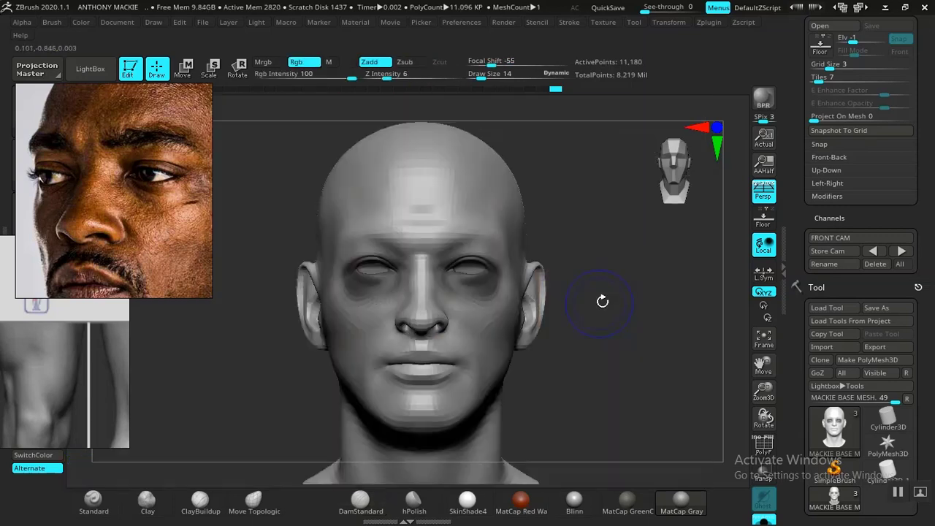
pyautogui.hotkey('shift', 'z')
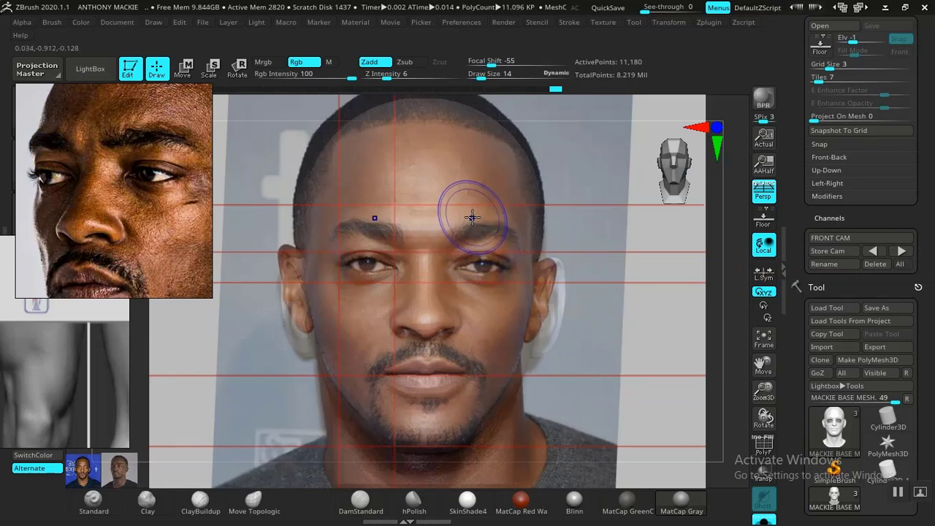
pyautogui.hotkey('shift', 'z')
pyautogui.hotkey('shift', 'z')
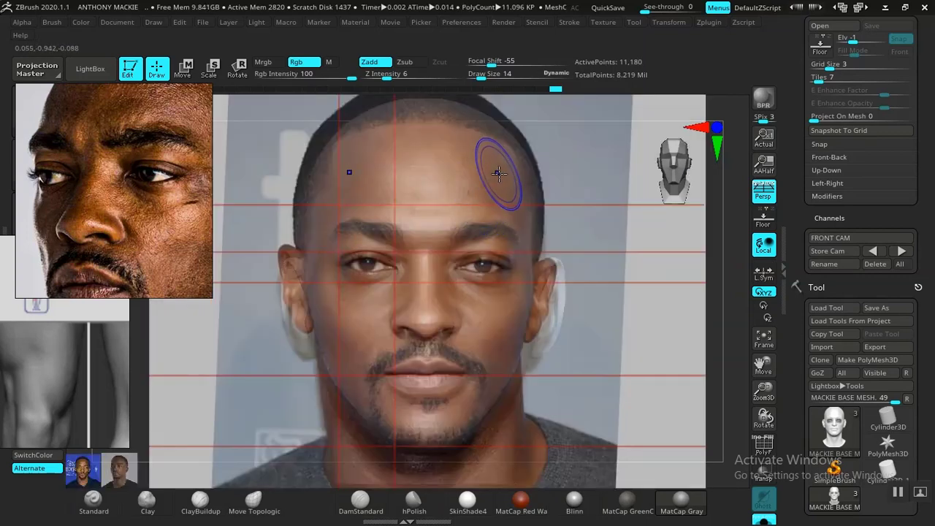
pyautogui.hotkey('shift', 'z')
pyautogui.hotkey('shift', 'z')
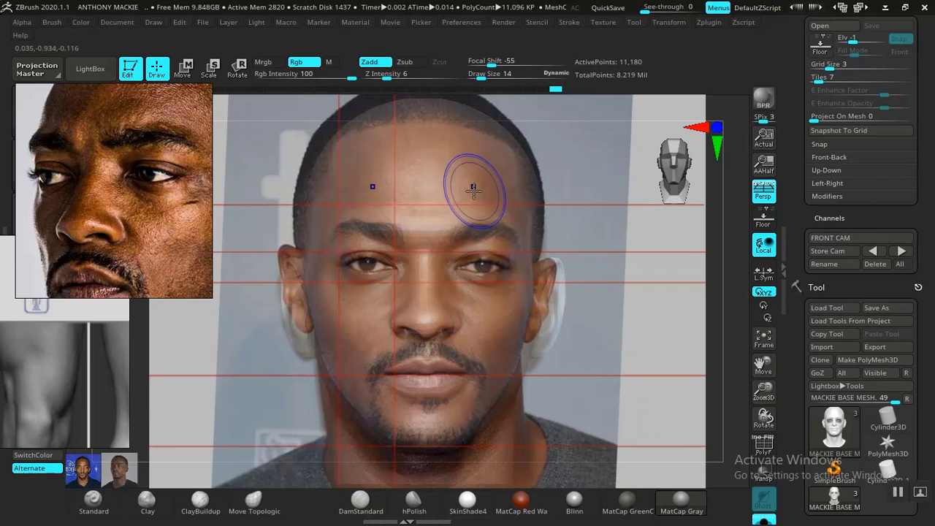
pyautogui.hotkey('shift', 'z')
pyautogui.hotkey('shift', 'z')
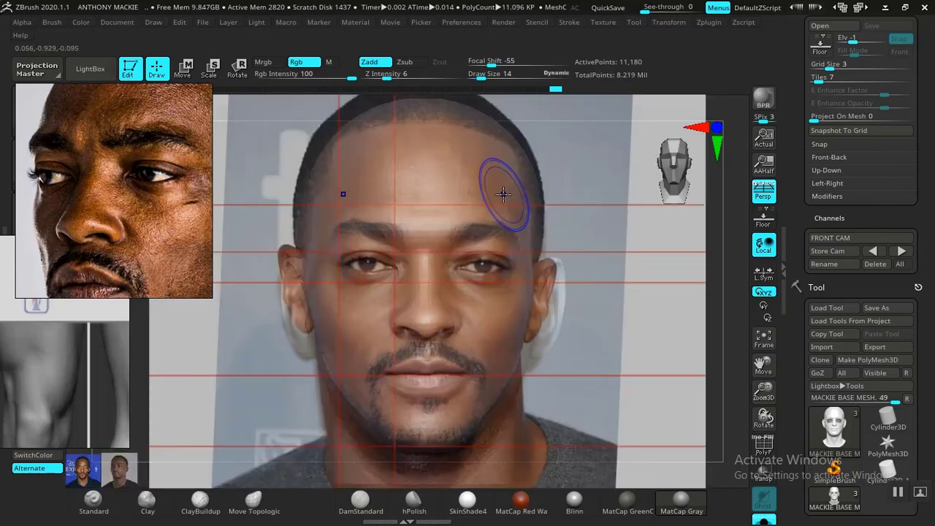
pyautogui.hotkey('shift', 'z')
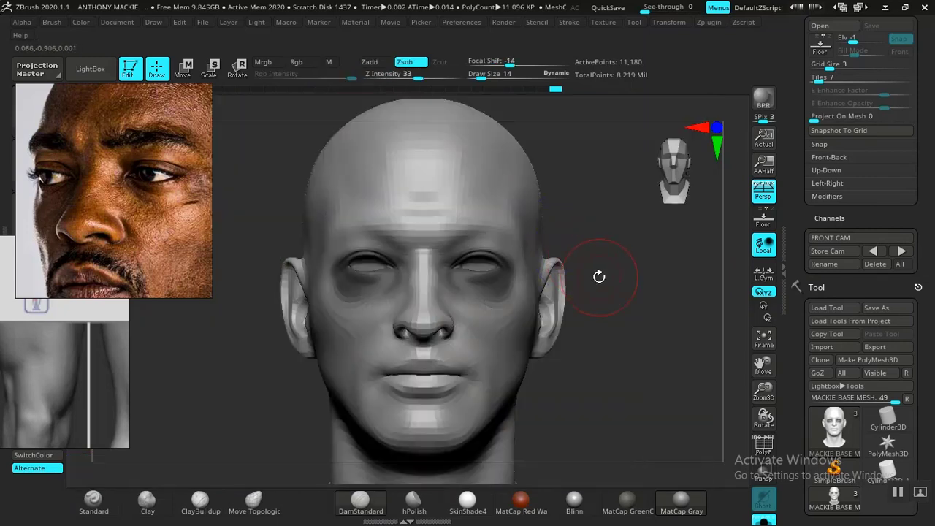
pyautogui.moveTo(577, 274); pyautogui.dragTo(613, 282)
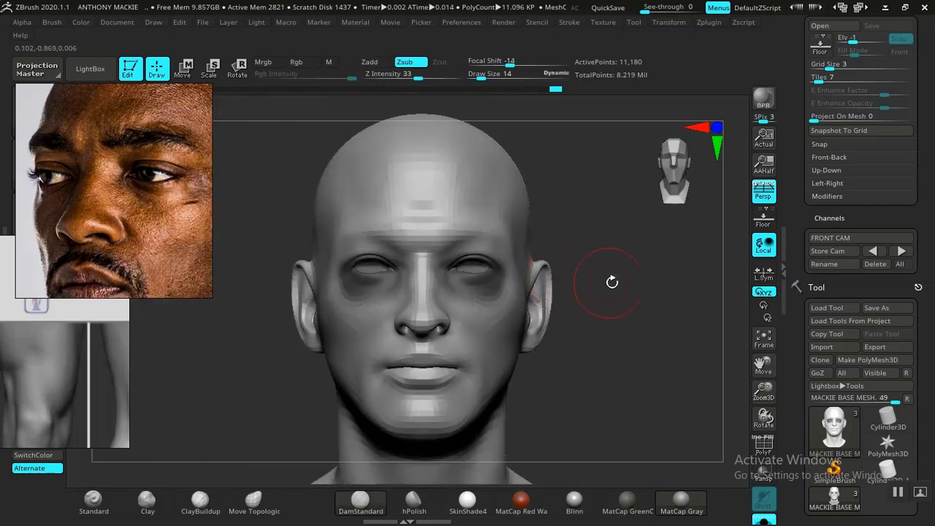
# - Build up the forehead just above the brows with the Clay brush at draw size 13 and smooth it, following the front overlay
pyautogui.click(874, 251)
pyautogui.hotkey('shift', 'z')
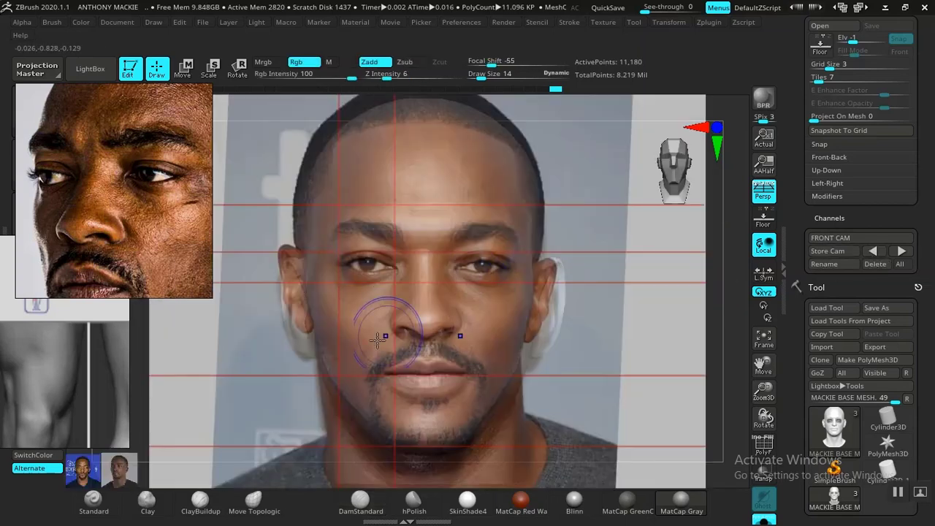
pyautogui.click(148, 503)
pyautogui.press('space')
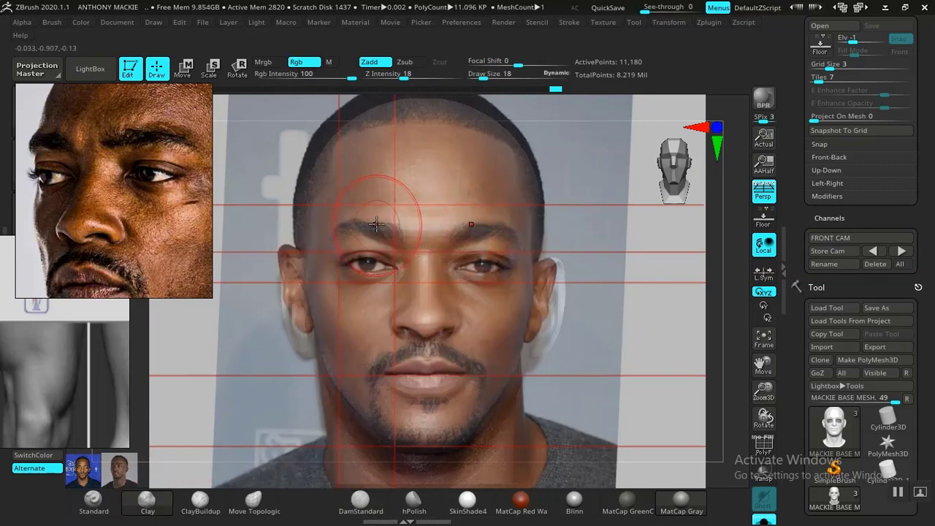
pyautogui.press('space')
pyautogui.moveTo(402, 213); pyautogui.dragTo(395, 212)
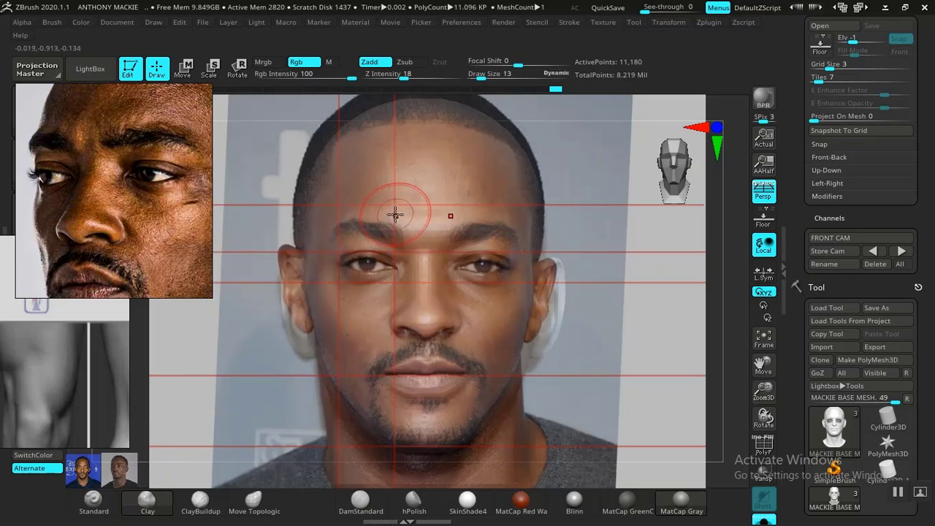
pyautogui.press('shift')
pyautogui.keyDown('shift'); pyautogui.moveTo(448, 223); pyautogui.dragTo(403, 218); pyautogui.keyUp('shift')
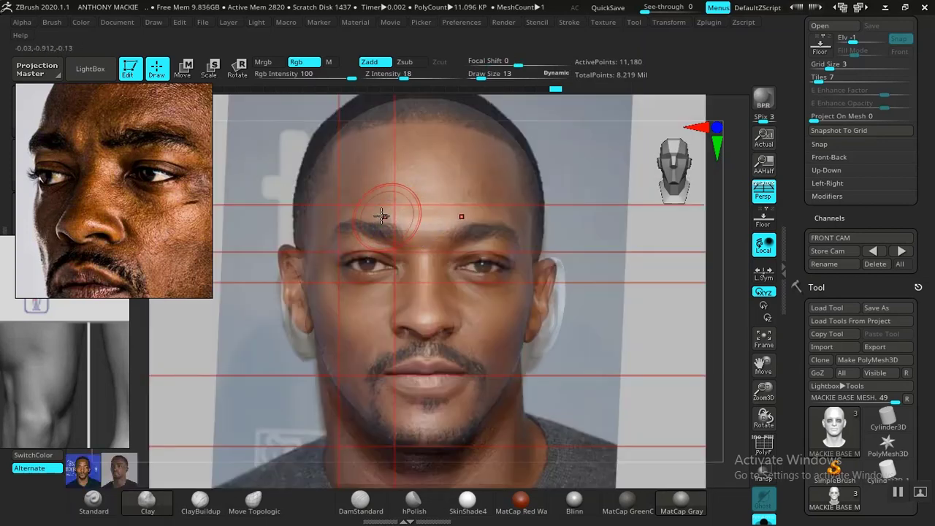
pyautogui.hotkey('shift', 'z')
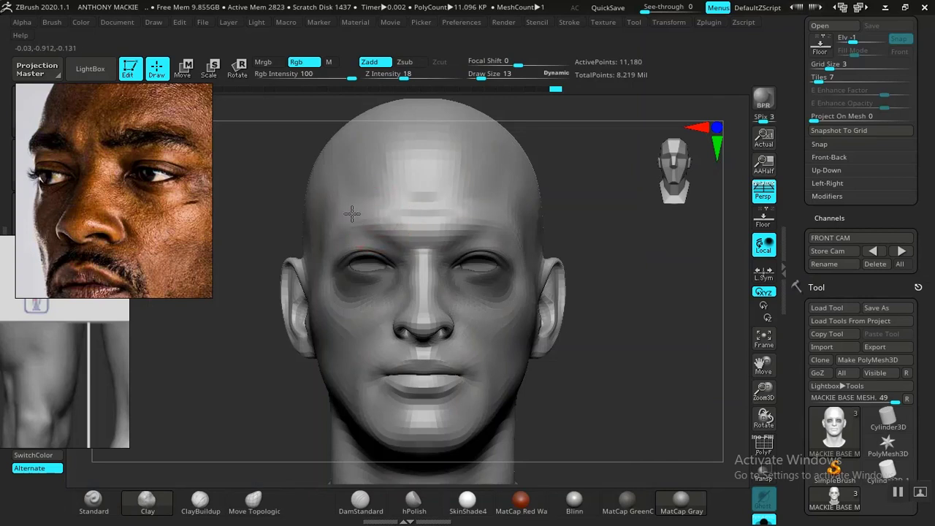
pyautogui.keyDown('shift'); pyautogui.moveTo(381, 216); pyautogui.dragTo(372, 206); pyautogui.keyUp('shift')
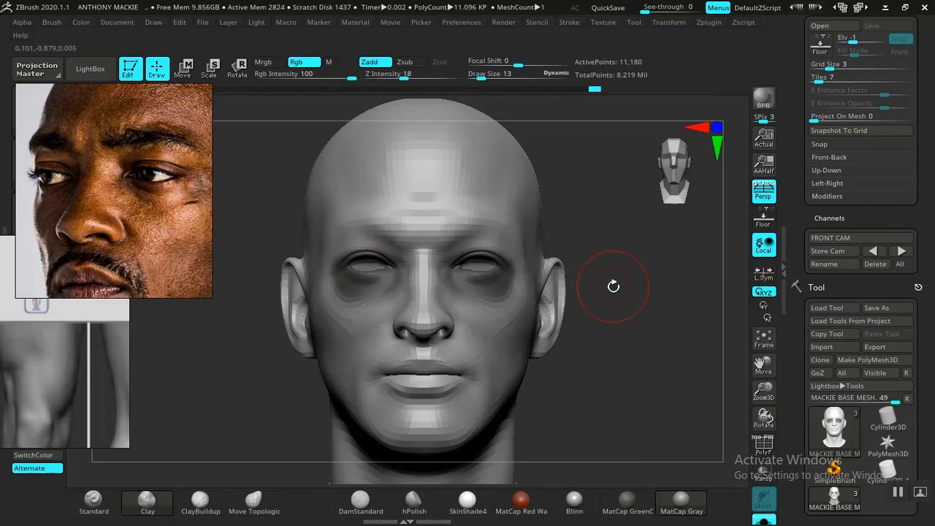
pyautogui.moveTo(612, 280); pyautogui.dragTo(500, 285)
pyautogui.moveTo(296, 347)
pyautogui.keyDown('alt'); pyautogui.mouseDown()
pyautogui.moveTo(269, 290)
pyautogui.moveTo(301, 359)
pyautogui.moveTo(280, 259)
pyautogui.moveTo(280, 311)
pyautogui.mouseUp(); pyautogui.keyUp('alt')
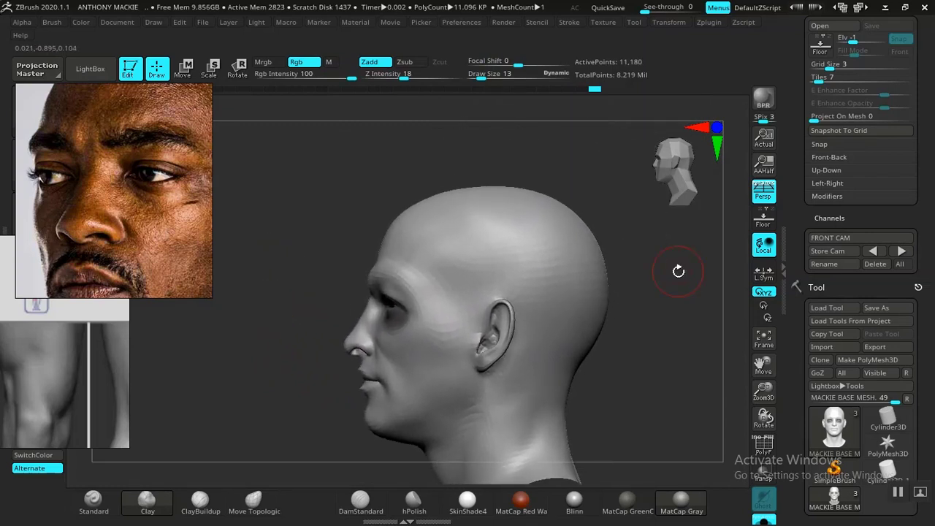
# - Inspect the head in profile, then restore the stored front camera and compare the face with the front reference overlay
pyautogui.keyDown('shift'); pyautogui.moveTo(676, 319); pyautogui.dragTo(709, 305); pyautogui.keyUp('shift')
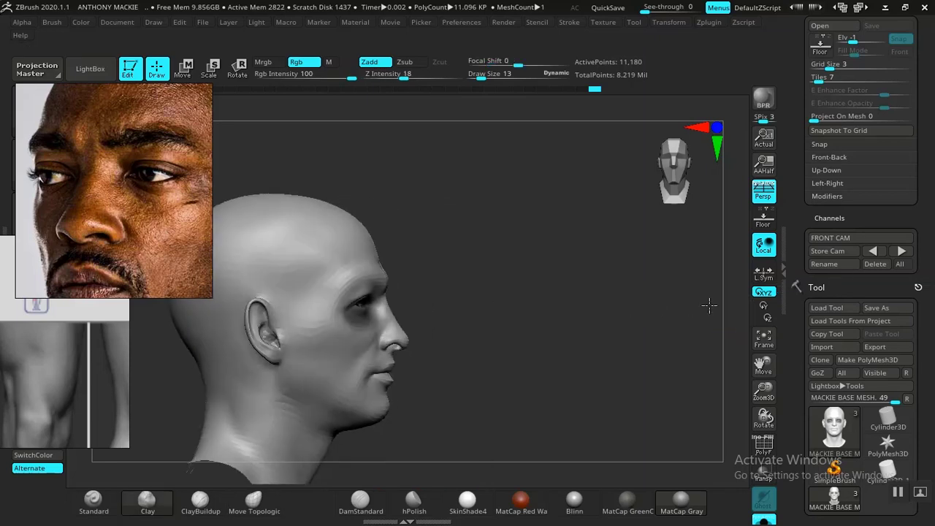
pyautogui.moveTo(587, 298); pyautogui.dragTo(699, 316)
pyautogui.click(874, 250)
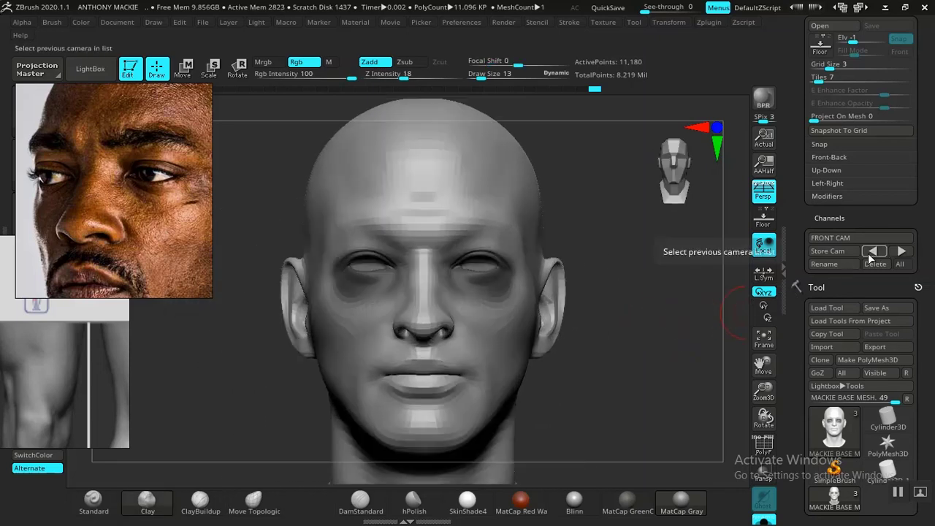
pyautogui.hotkey('shift', 'z')
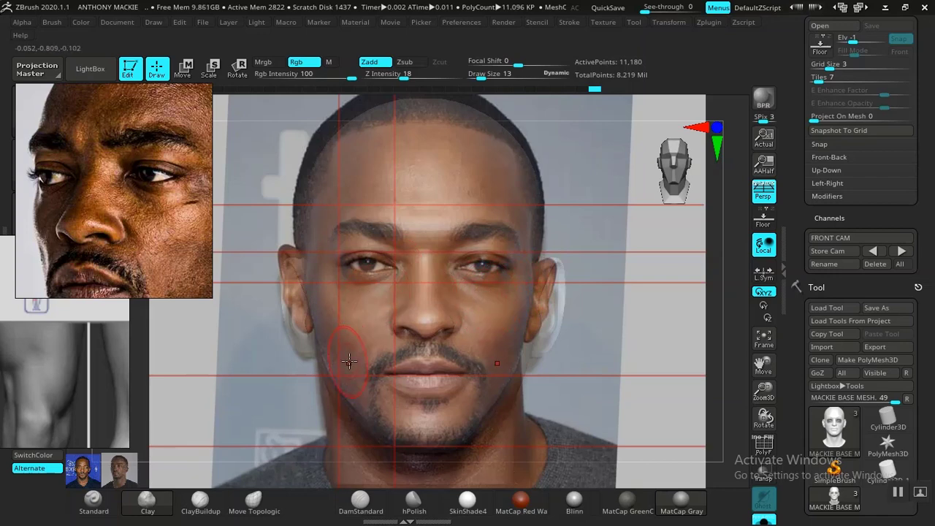
pyautogui.hotkey('shift', 'z')
pyautogui.hotkey('shift', 'z')
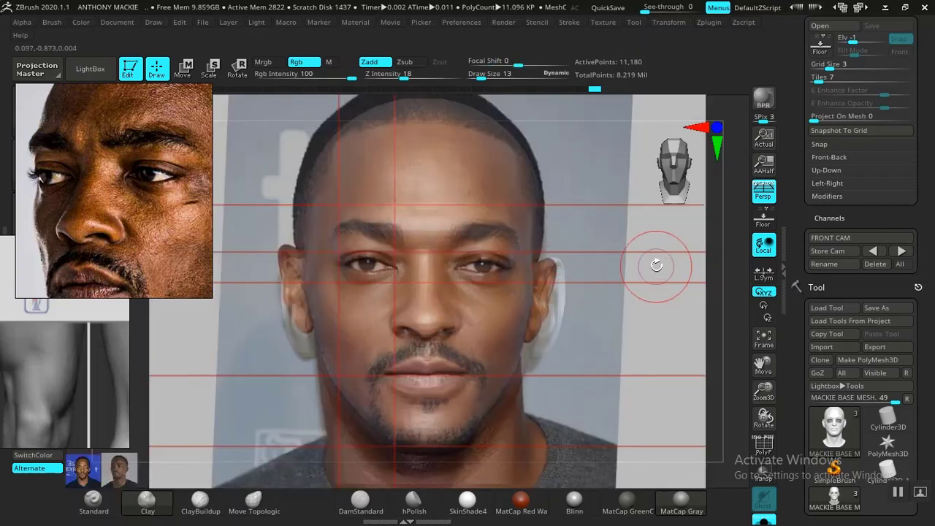
pyautogui.hotkey('shift', 'z')
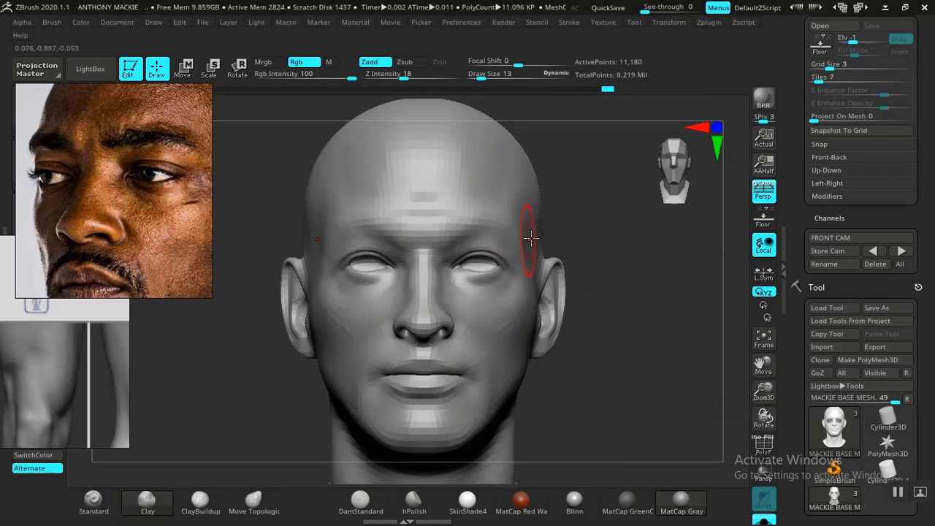
pyautogui.hotkey('shift', 'z')
pyautogui.hotkey('shift', 'z')
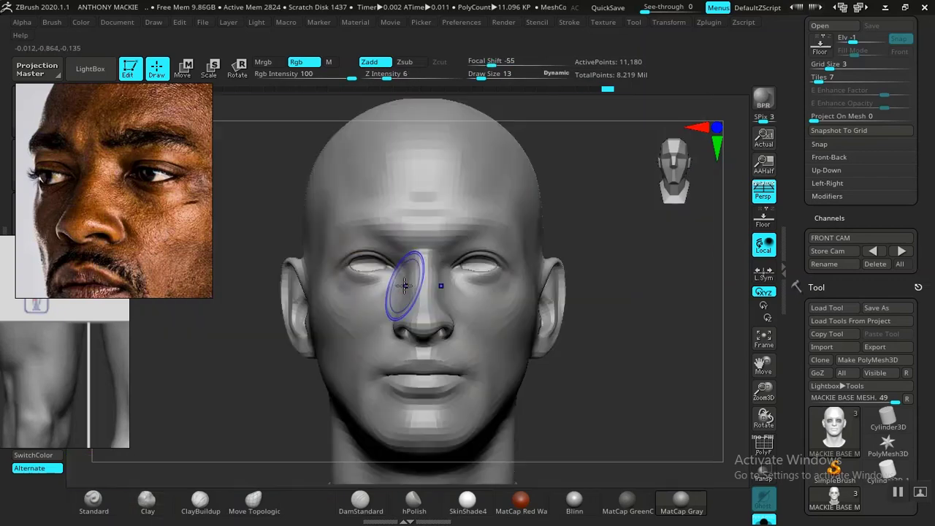
# - Compare the eye sockets and the area around the eyes with the front reference overlay, with the DamStandard brush at hand
pyautogui.click(359, 506)
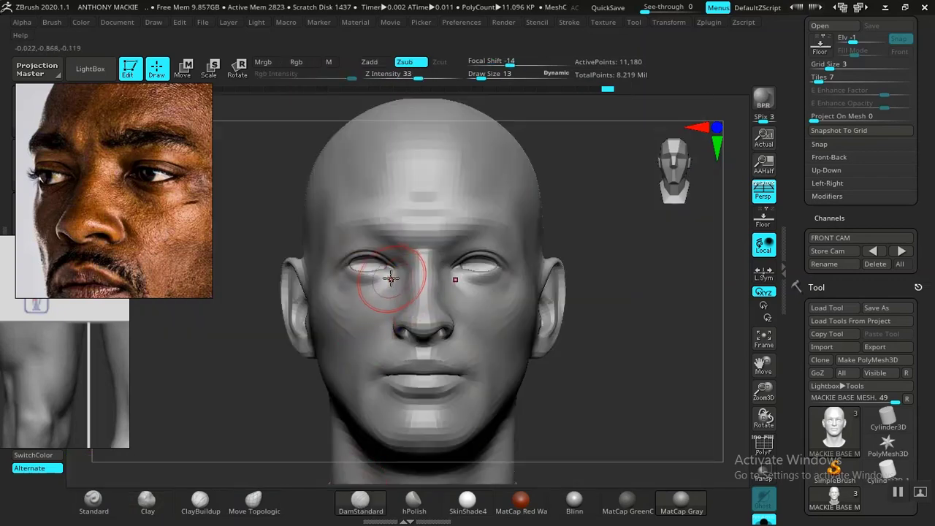
pyautogui.hotkey('shift', 'z')
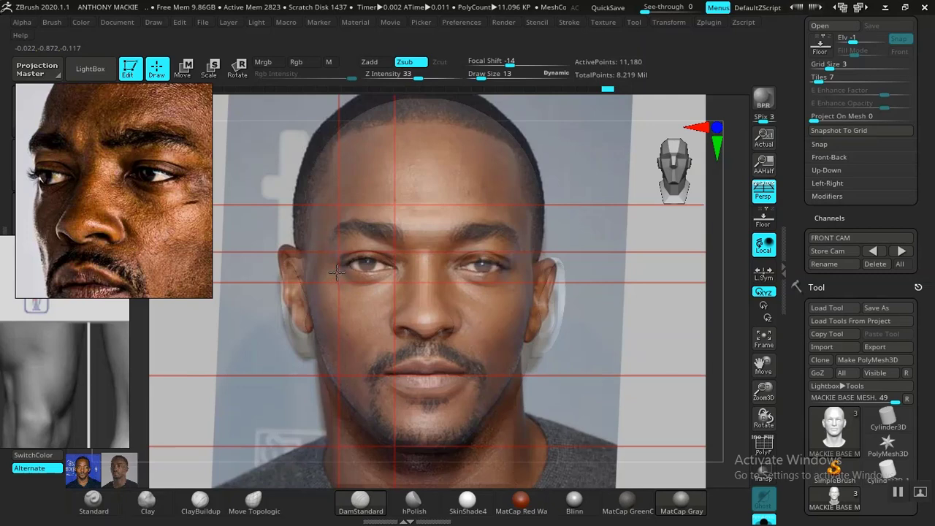
pyautogui.hotkey('shift', 'z')
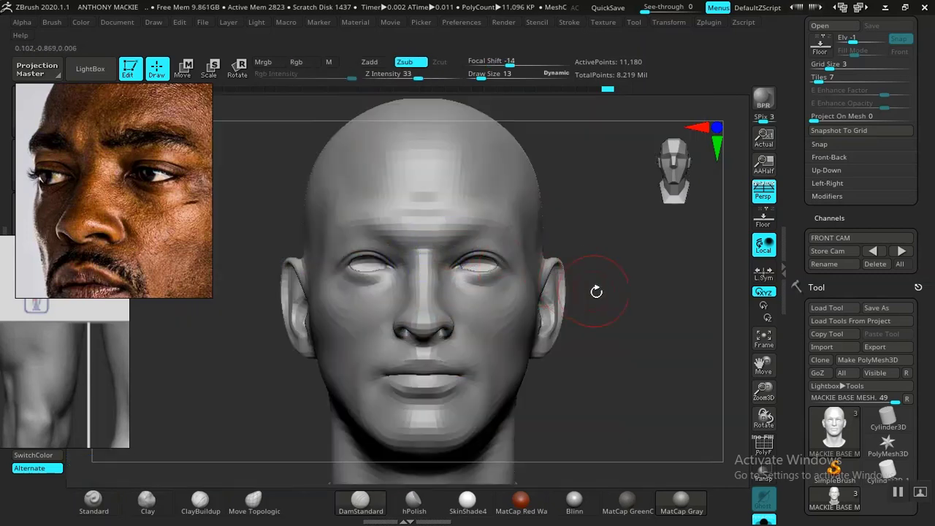
pyautogui.moveTo(635, 307)
pyautogui.keyDown('alt'); pyautogui.mouseDown()
pyautogui.moveTo(672, 430)
pyautogui.moveTo(696, 427)
pyautogui.moveTo(681, 416)
pyautogui.moveTo(622, 304)
pyautogui.moveTo(559, 359)
pyautogui.moveTo(585, 380)
pyautogui.mouseUp(); pyautogui.keyUp('alt')
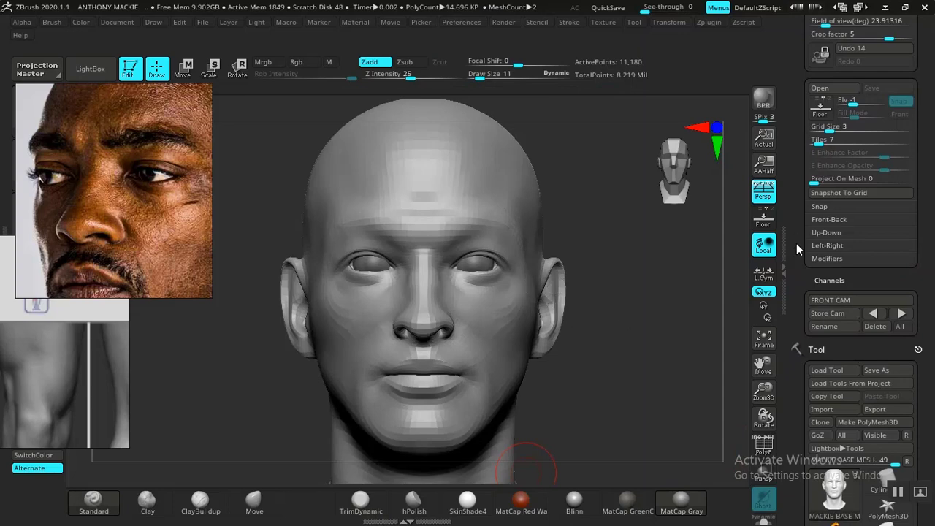
pyautogui.moveTo(797, 245); pyautogui.dragTo(795, 256)
pyautogui.hotkey('shift', 'z')
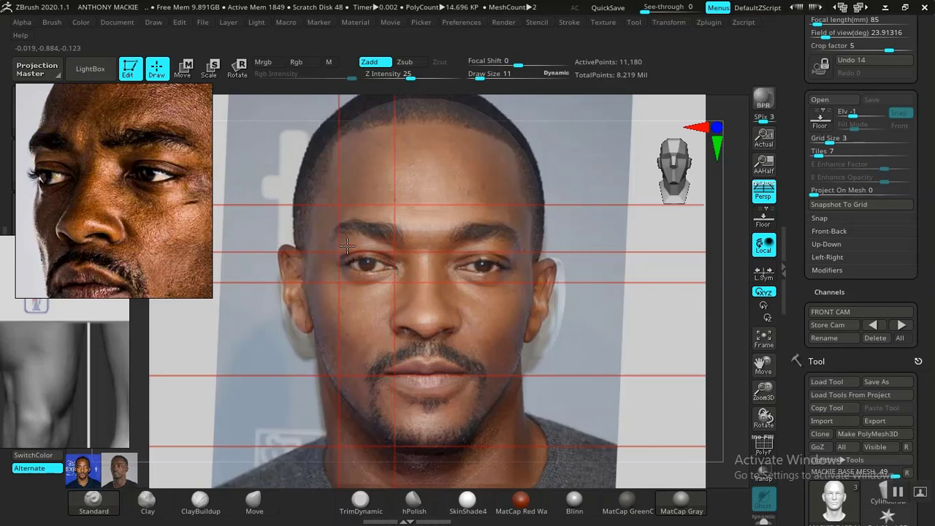
pyautogui.hotkey('shift', 'z')
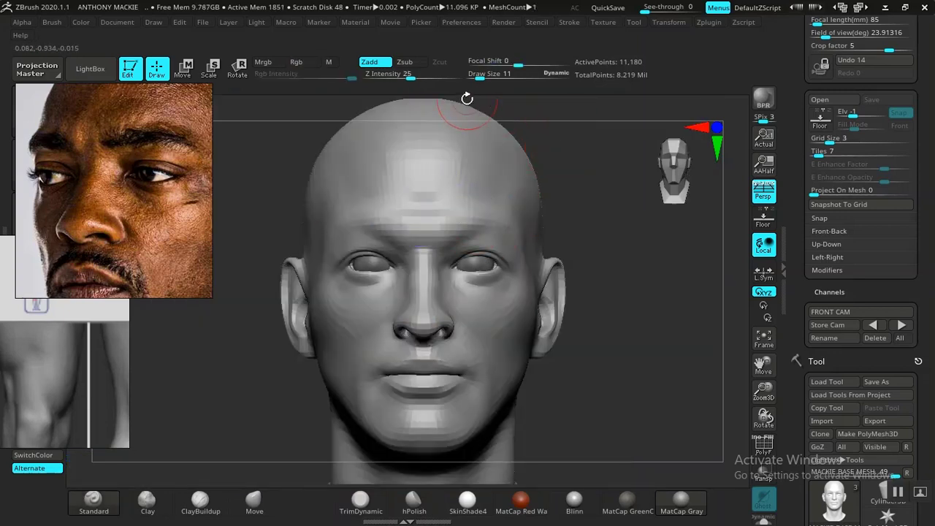
# - Move the floating reference photo off the undo history and dismiss the Daily Health Check pop-up
pyautogui.moveTo(192, 110); pyautogui.dragTo(183, 157)
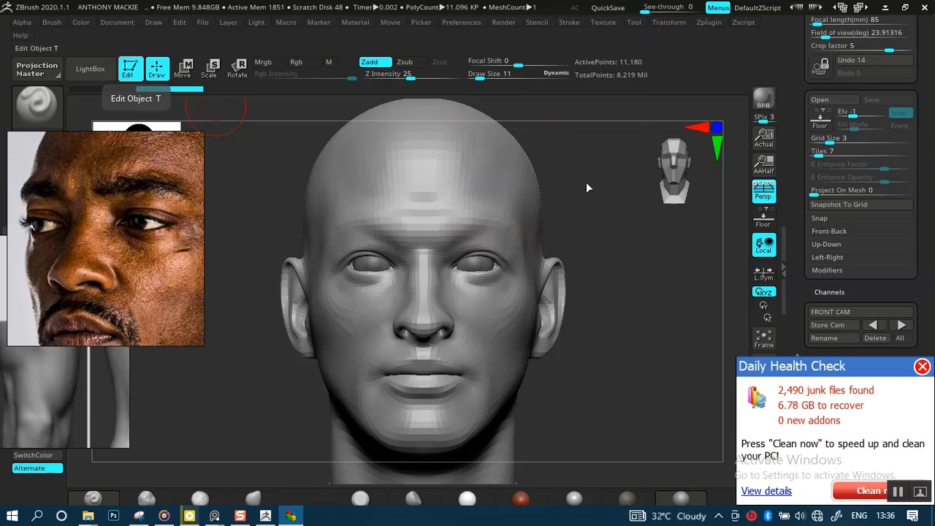
pyautogui.click(923, 368)
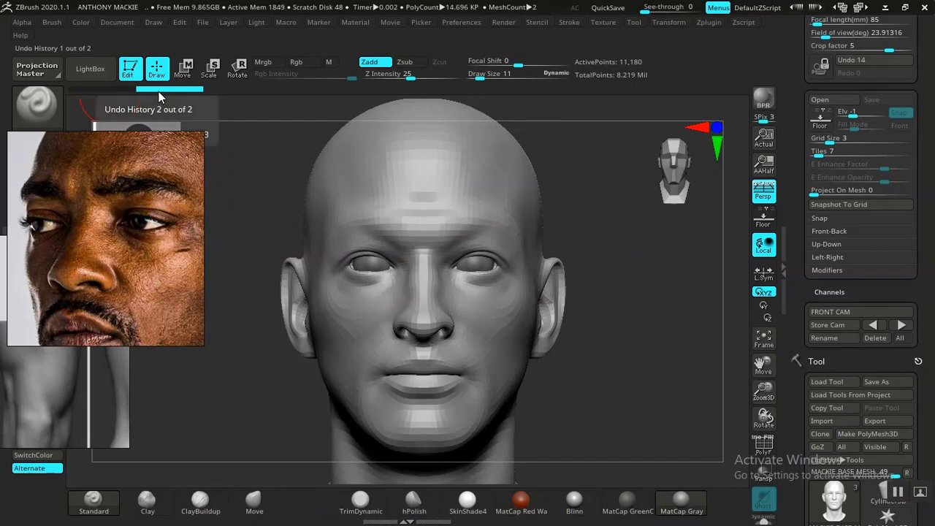
pyautogui.moveTo(801, 324); pyautogui.dragTo(802, 331)
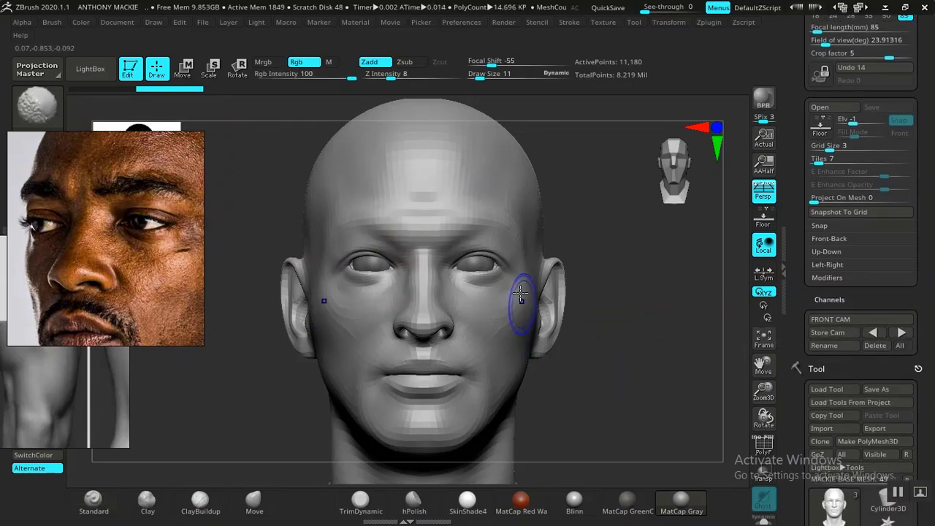
# - Replace the shelf's TrimDynamic and Move brushes with DamStandard and Move Topological while showing the front reference overlay
pyautogui.hotkey('shift', 'z')
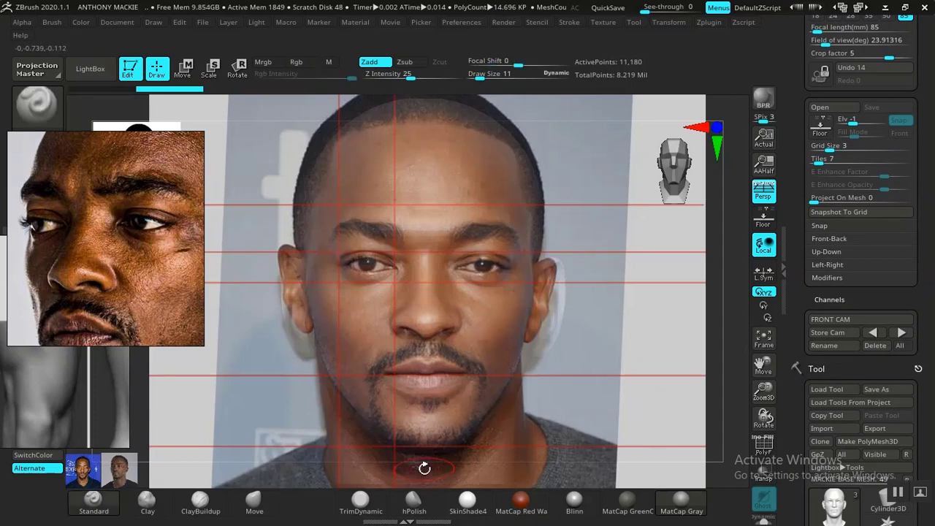
pyautogui.press('b')
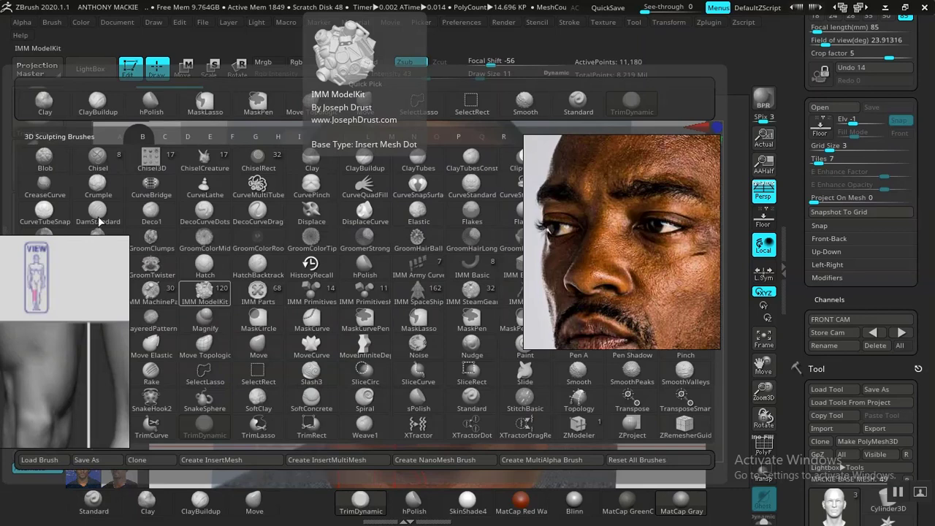
pyautogui.click(98, 218)
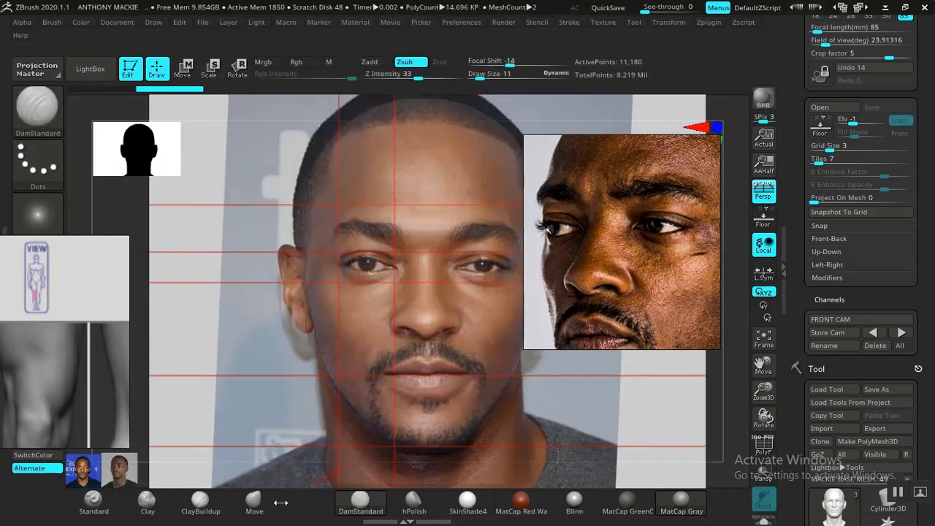
pyautogui.click(245, 508)
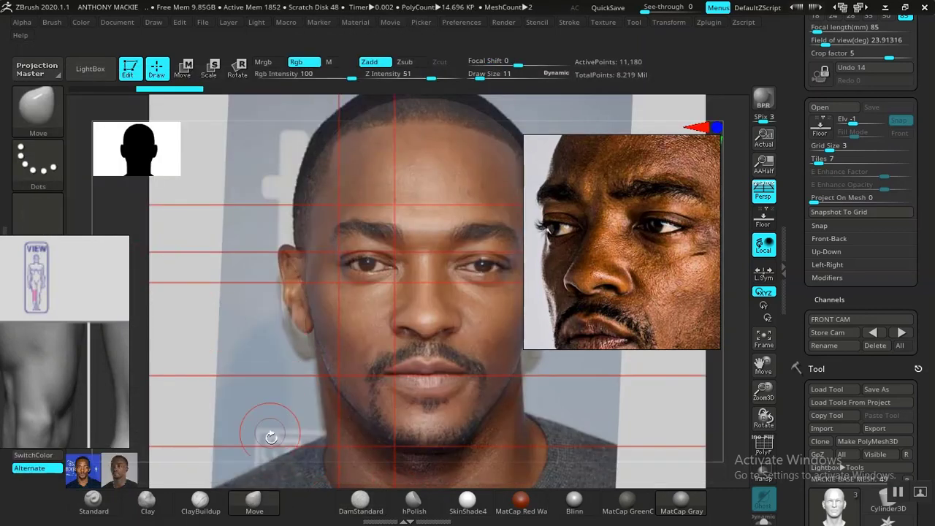
pyautogui.press('b')
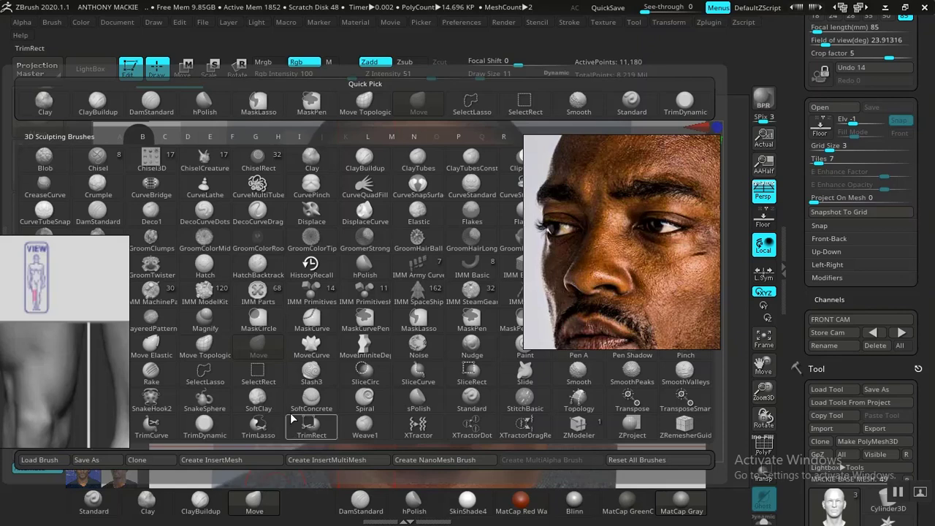
pyautogui.click(207, 348)
# - Reposition the floating reference photo beside the canvas so it no longer covers the head
pyautogui.moveTo(569, 290); pyautogui.dragTo(787, 181)
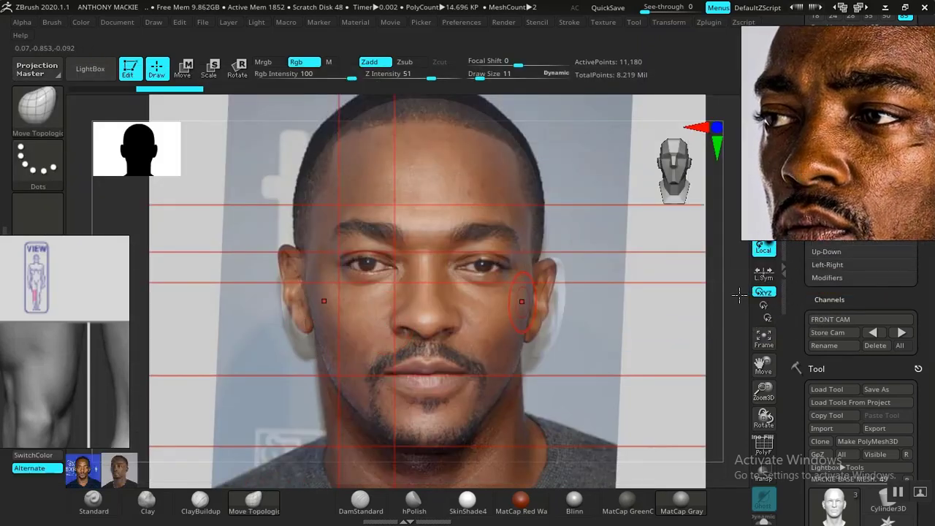
pyautogui.moveTo(795, 310); pyautogui.dragTo(796, 335)
pyautogui.moveTo(835, 171); pyautogui.dragTo(801, 182)
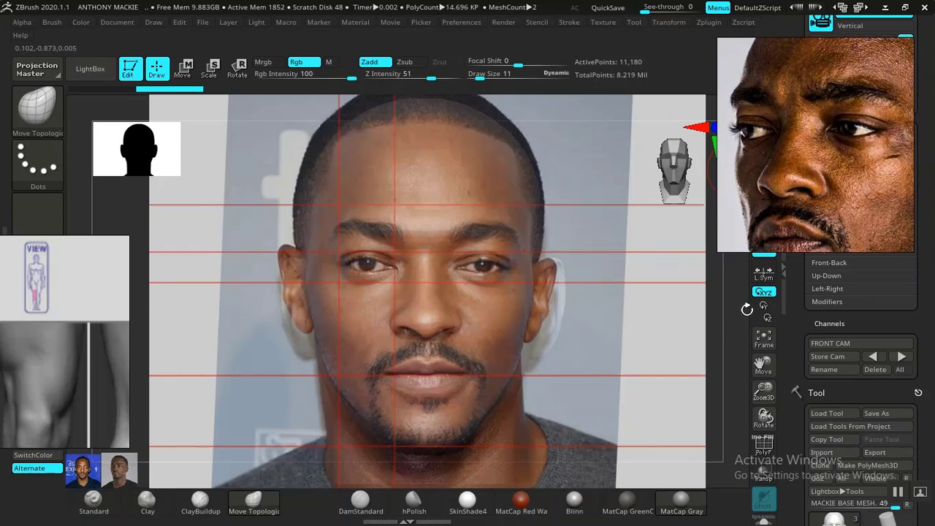
# - Check the eyes against the front reference overlay and switch to the DamStandard brush
pyautogui.hotkey('shift', 'z')
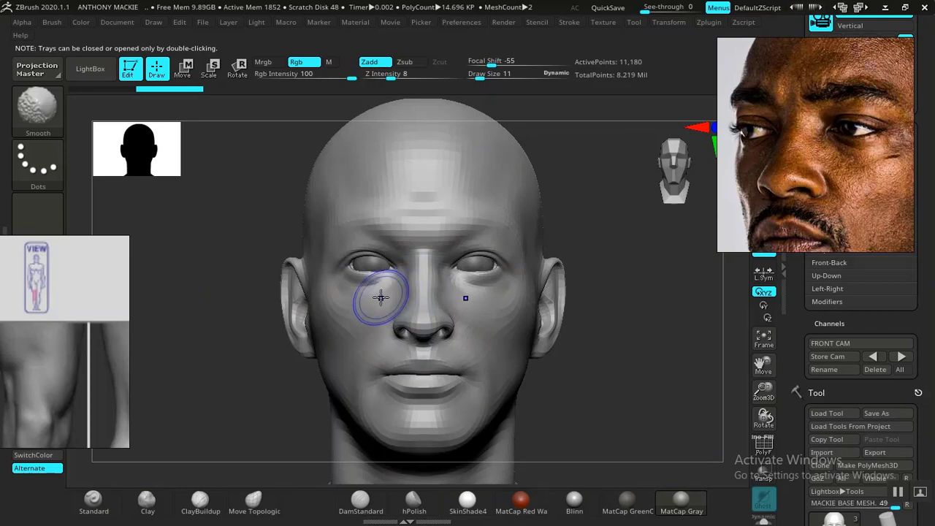
pyautogui.hotkey('shift', 'z')
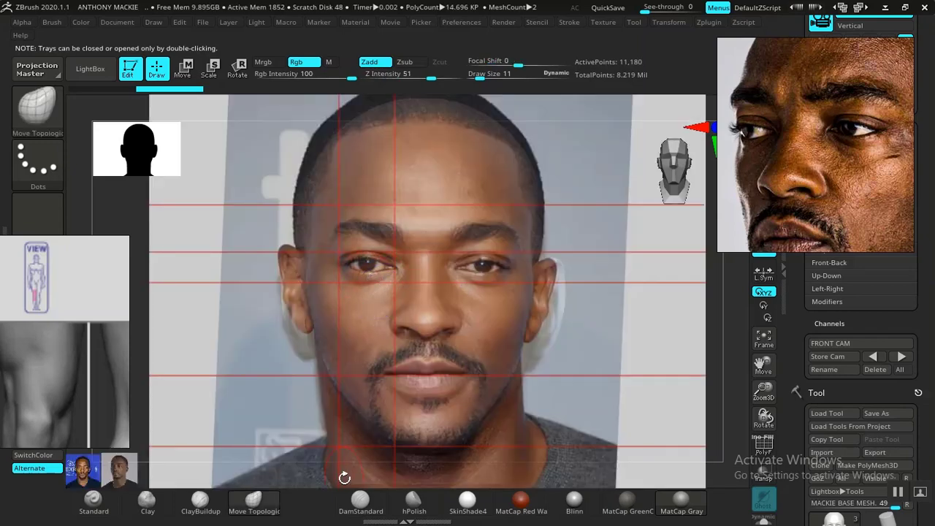
pyautogui.click(356, 504)
# - Try carving the crease beneath the eyes with DamStandard at Z intensity 12, and undo the stroke
pyautogui.press('shift')
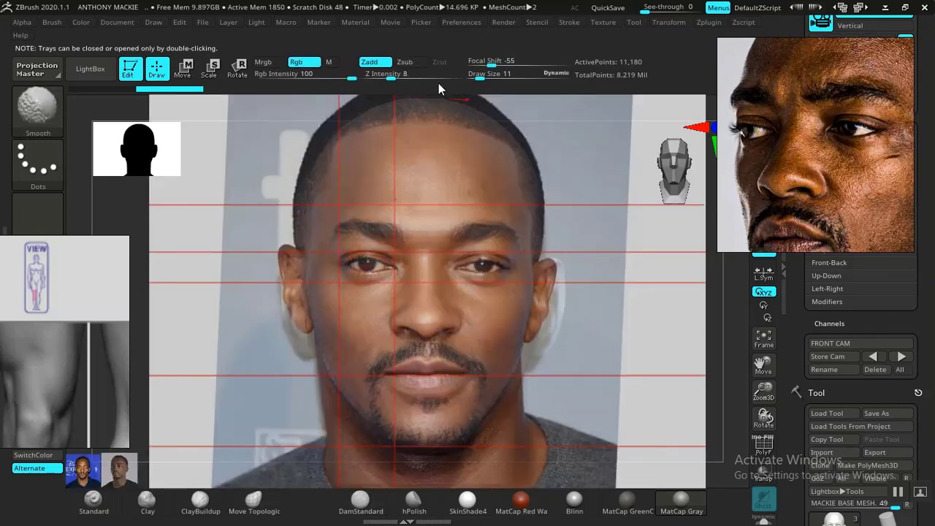
pyautogui.hotkey('shift', 'z')
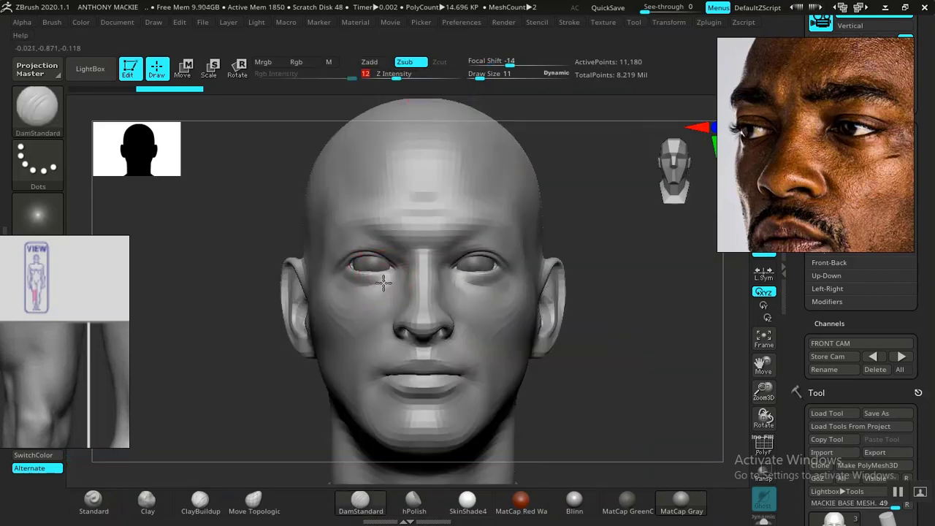
pyautogui.moveTo(347, 284); pyautogui.dragTo(349, 279)
pyautogui.hotkey('ctrl', 'z')
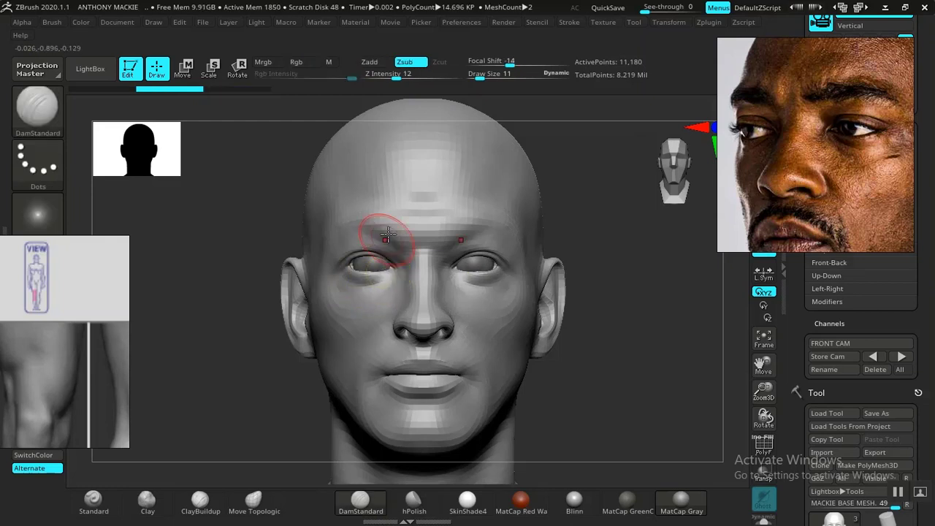
# - Set DamStandard's Z intensity to 23 and lightly carve around the lower eyes at draw size 11, following the front overlay
pyautogui.moveTo(397, 76); pyautogui.dragTo(409, 76)
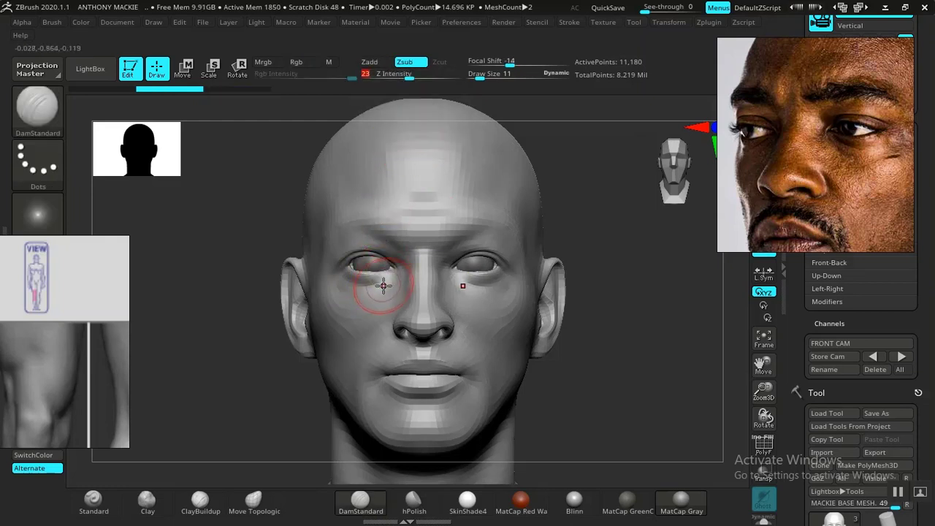
pyautogui.moveTo(360, 284); pyautogui.dragTo(349, 292)
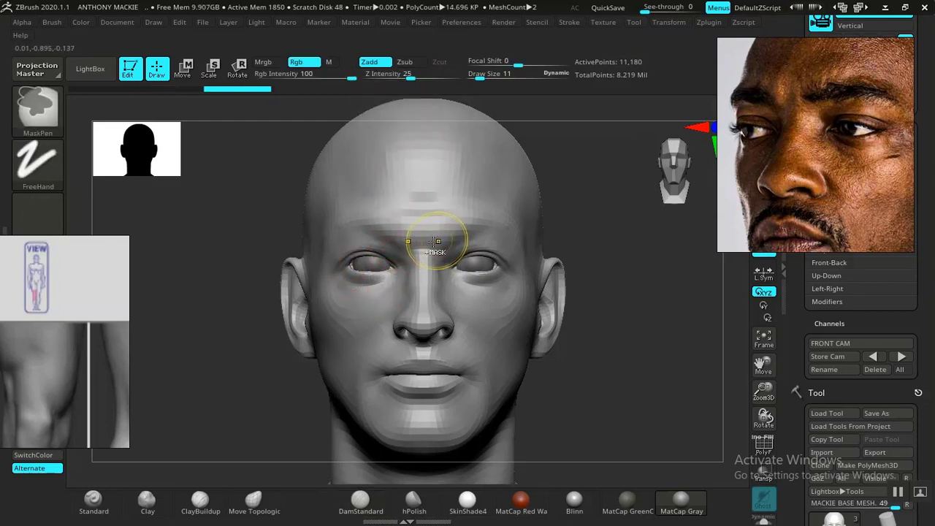
pyautogui.hotkey('ctrl', 'z')
pyautogui.hotkey('shift', 'z')
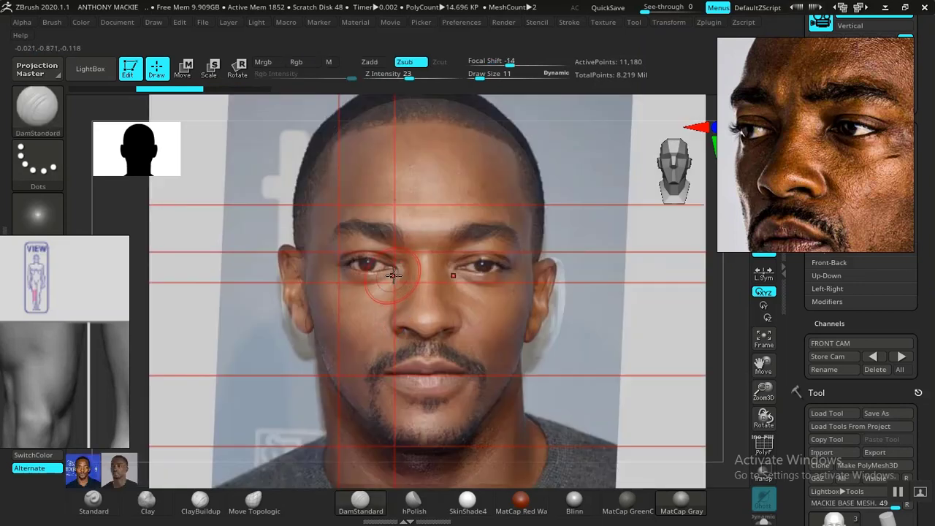
pyautogui.click(338, 268)
pyautogui.hotkey('shift', 'z')
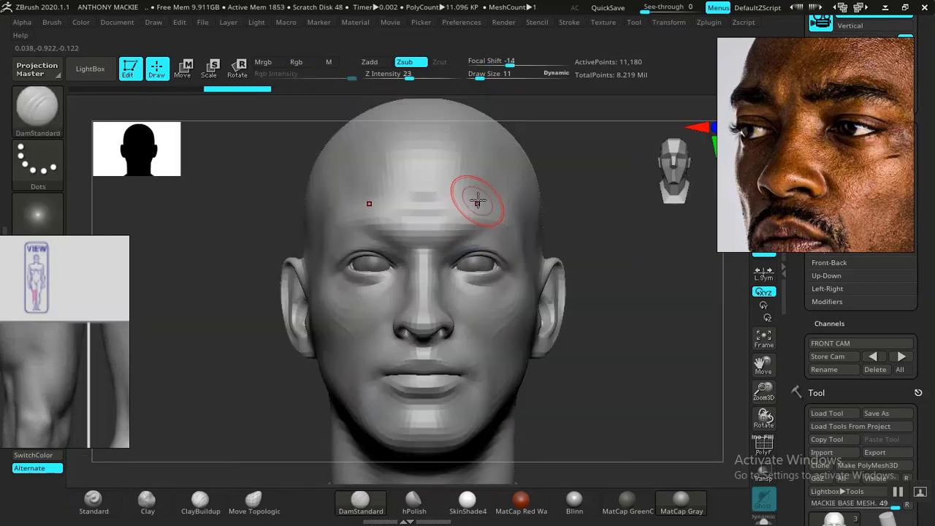
# - Return to the stored front camera and compare the lower eyes and cheeks with the front reference overlay
pyautogui.moveTo(614, 279)
pyautogui.mouseDown()
pyautogui.moveTo(651, 280)
pyautogui.moveTo(613, 285)
pyautogui.mouseUp()
pyautogui.hotkey('shift', 'z')
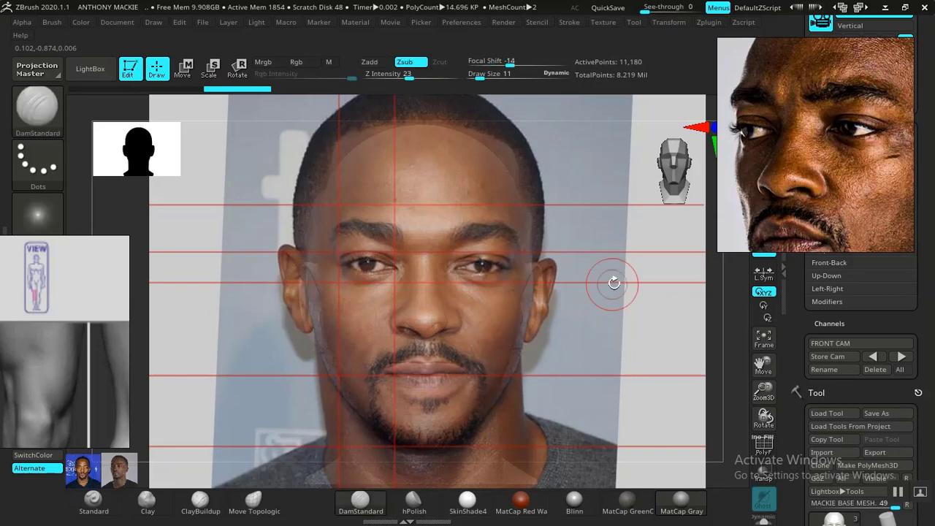
pyautogui.click(887, 358)
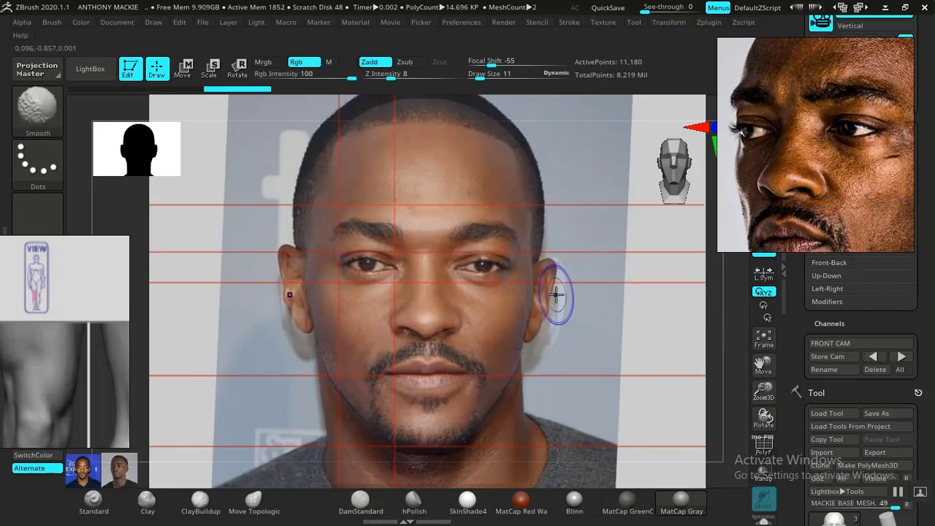
pyautogui.hotkey('shift', 'z')
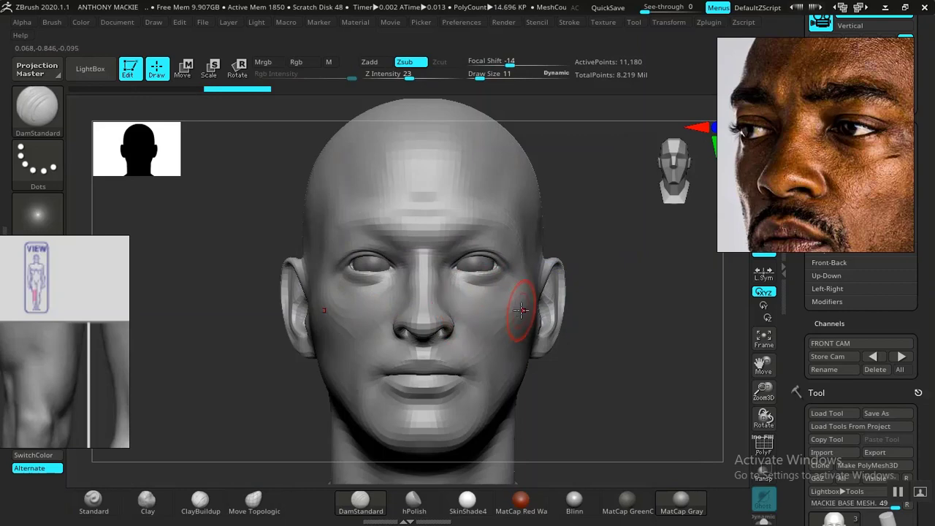
pyautogui.hotkey('shift', 'z')
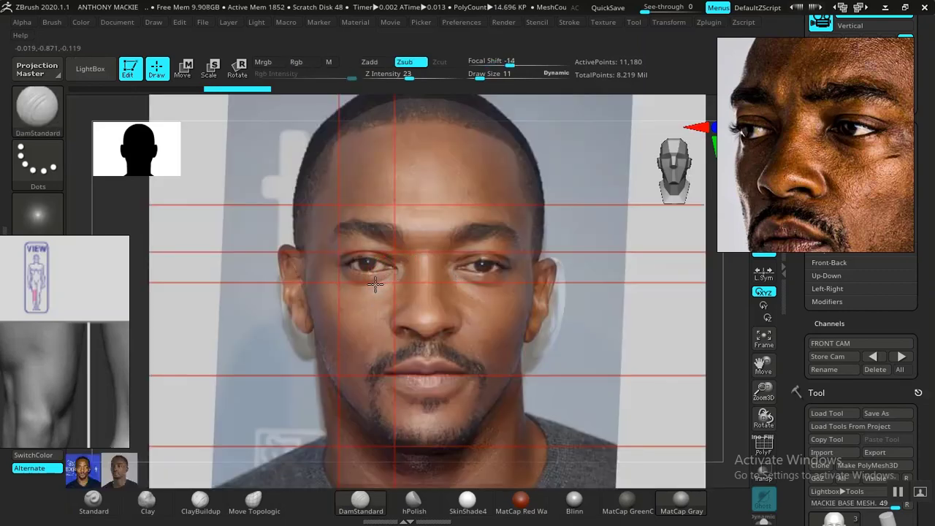
# - Carve the crease beneath the inner eyes with DamStandard at draw size 11 and check it against the front reference overlay
pyautogui.moveTo(376, 284); pyautogui.dragTo(395, 279)
pyautogui.hotkey('shift', 'z')
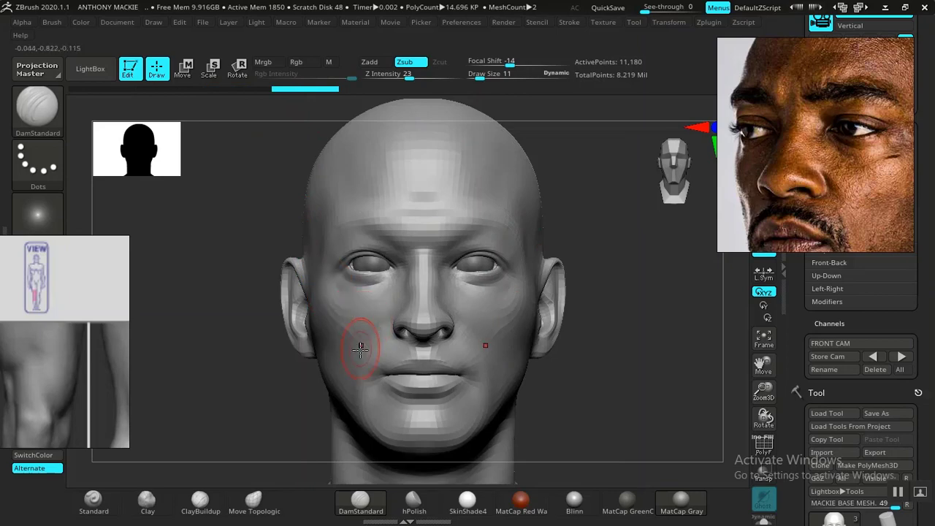
pyautogui.hotkey('shift', 'z')
pyautogui.hotkey('shift', 'z')
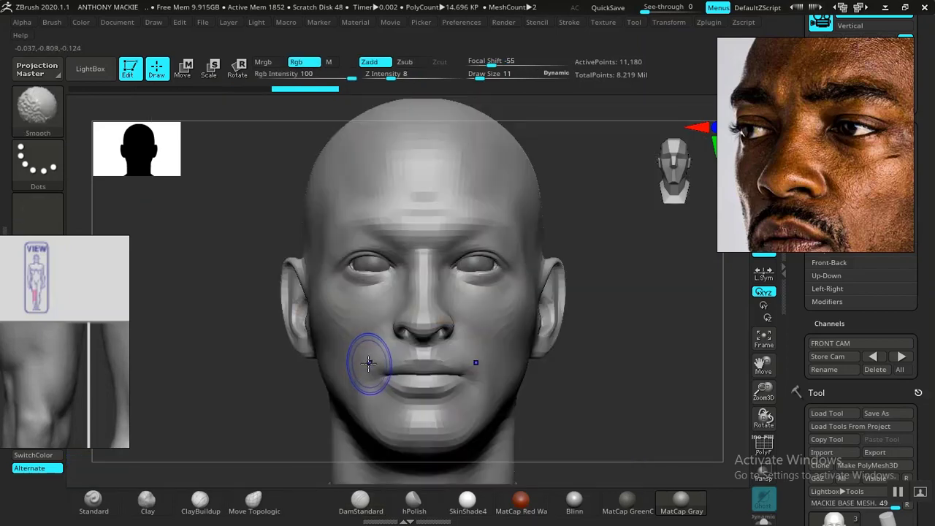
# - Compare the mouth, chin, jaw, ears and eyes of the sculpt with the front reference overlay
pyautogui.hotkey('shift', 'z')
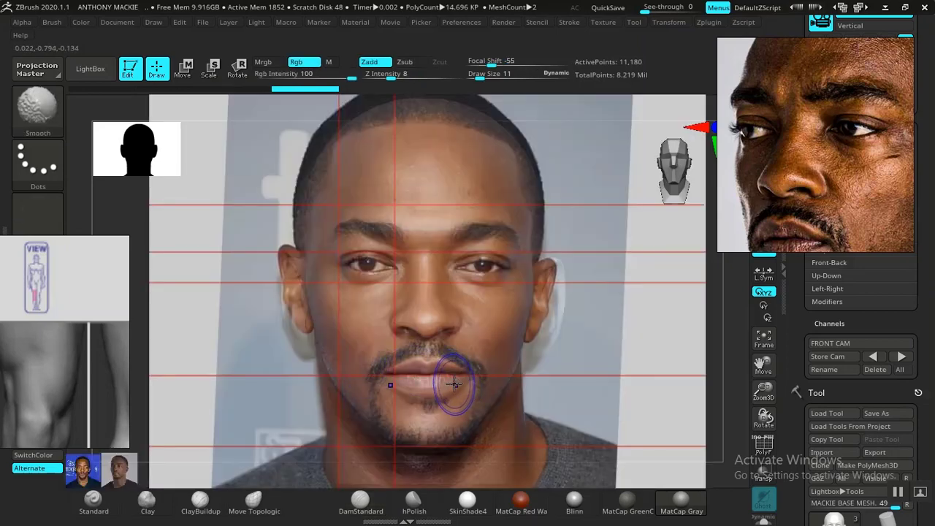
pyautogui.hotkey('shift', 'z')
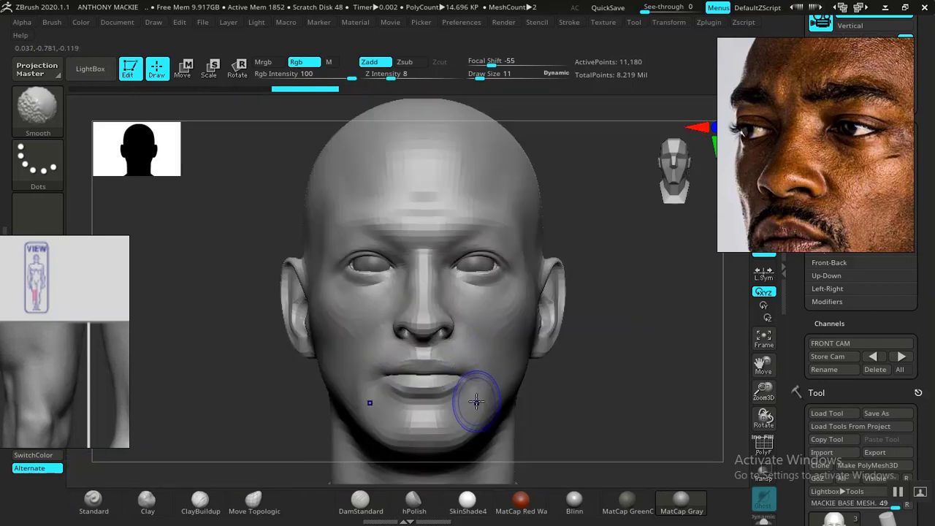
pyautogui.hotkey('shift', 'z')
pyautogui.hotkey('shift', 'z')
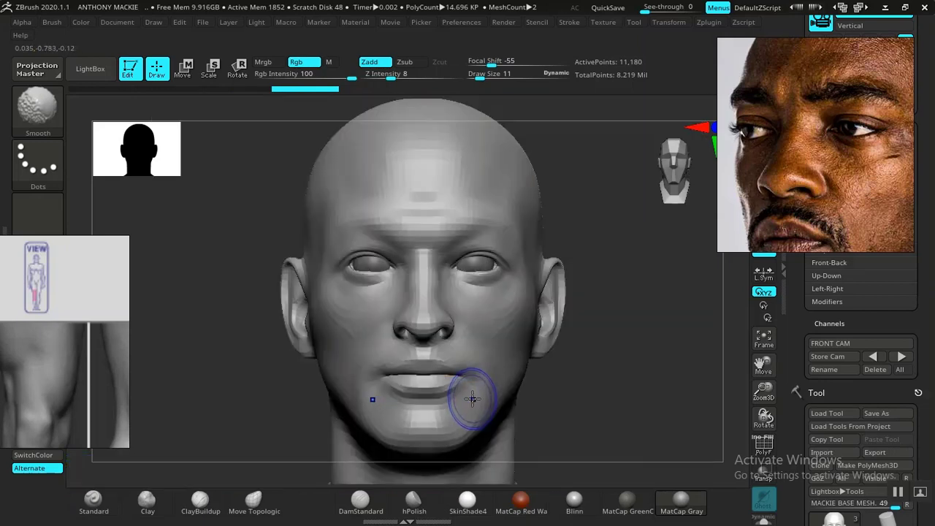
pyautogui.hotkey('shift', 'z')
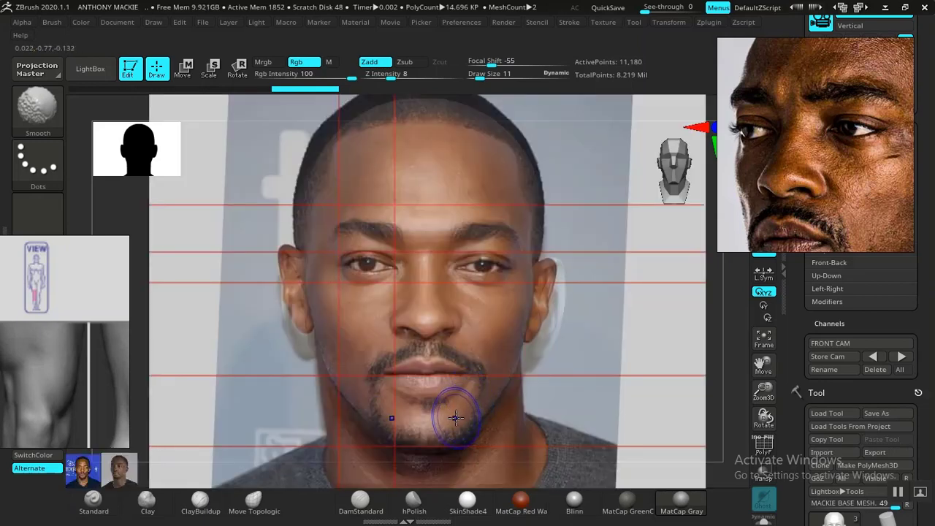
pyautogui.hotkey('shift', 'z')
pyautogui.hotkey('shift', 'z')
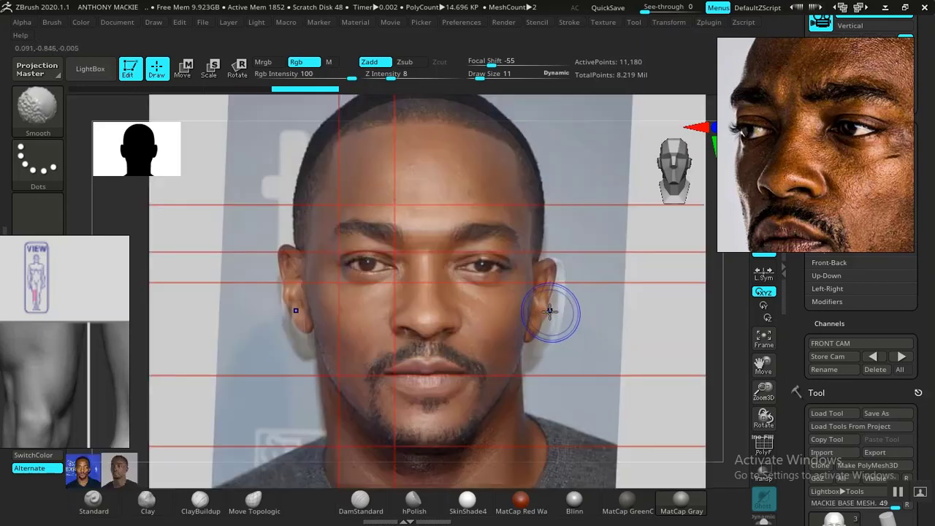
pyautogui.hotkey('shift', 'z')
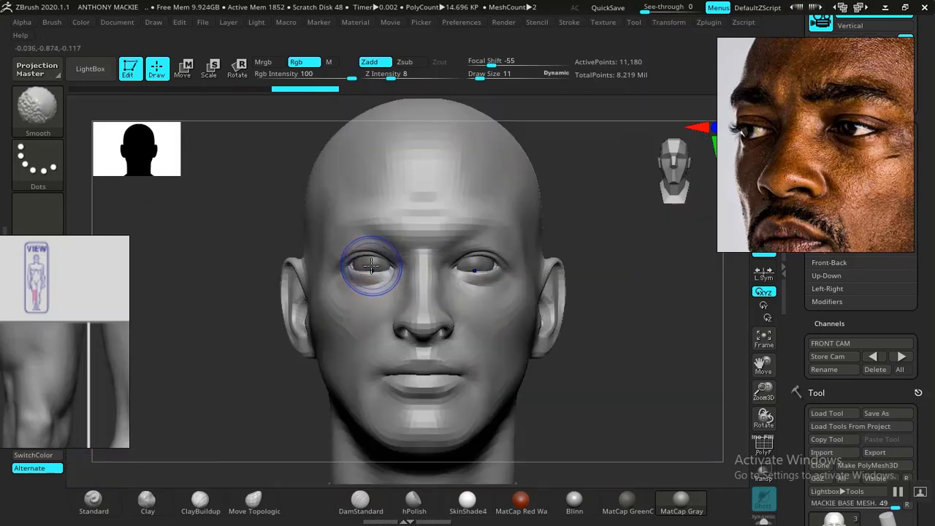
pyautogui.hotkey('shift', 'z')
# - Select Move Topological with draw size 20 and smooth the lower forehead above the brows, checking it against the front overlay
pyautogui.click(252, 503)
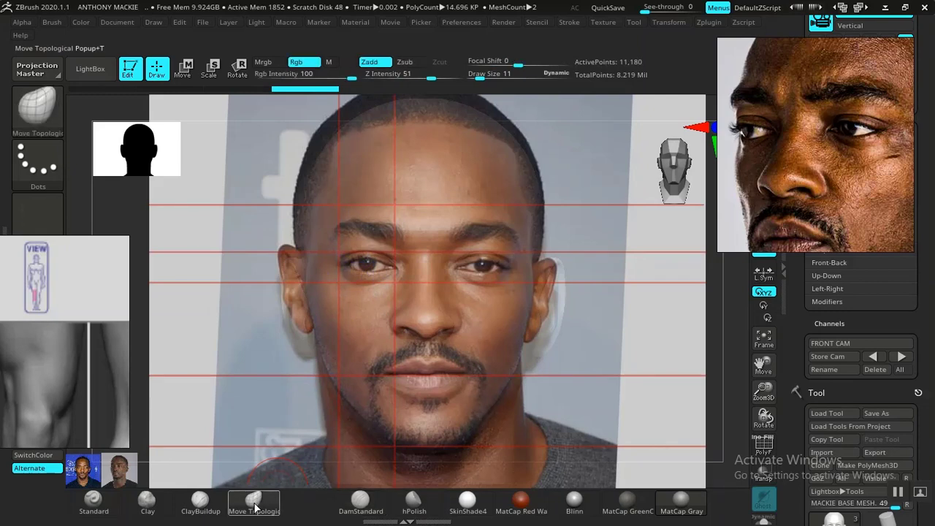
pyautogui.press('space')
pyautogui.click(377, 270)
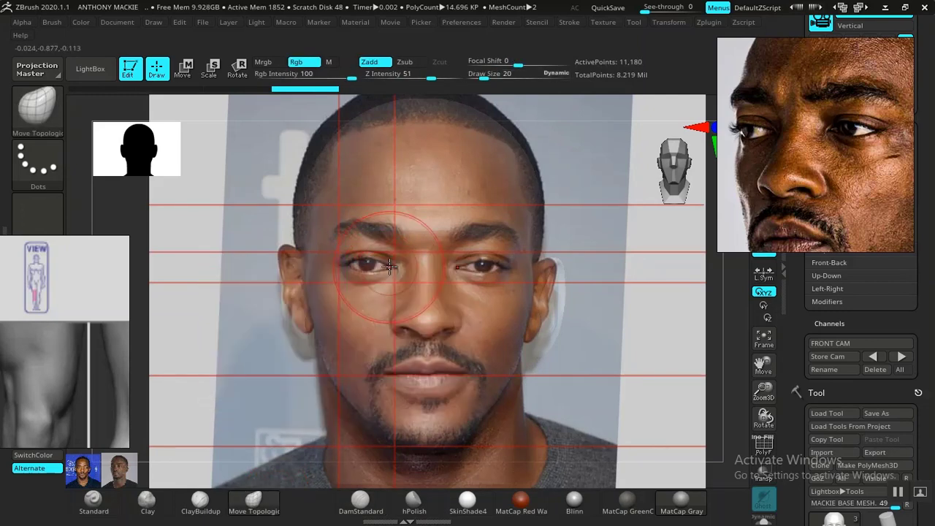
pyautogui.press('shift')
pyautogui.hotkey('shift', 'z')
pyautogui.hotkey('shift', 'z')
pyautogui.hotkey('shift', 'z')
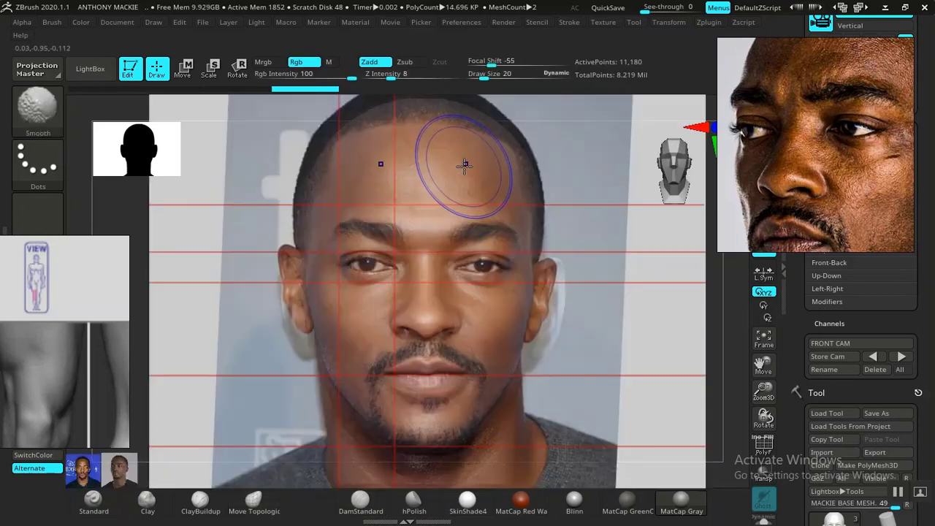
pyautogui.hotkey('shift', 'z')
pyautogui.hotkey('shift', 'z')
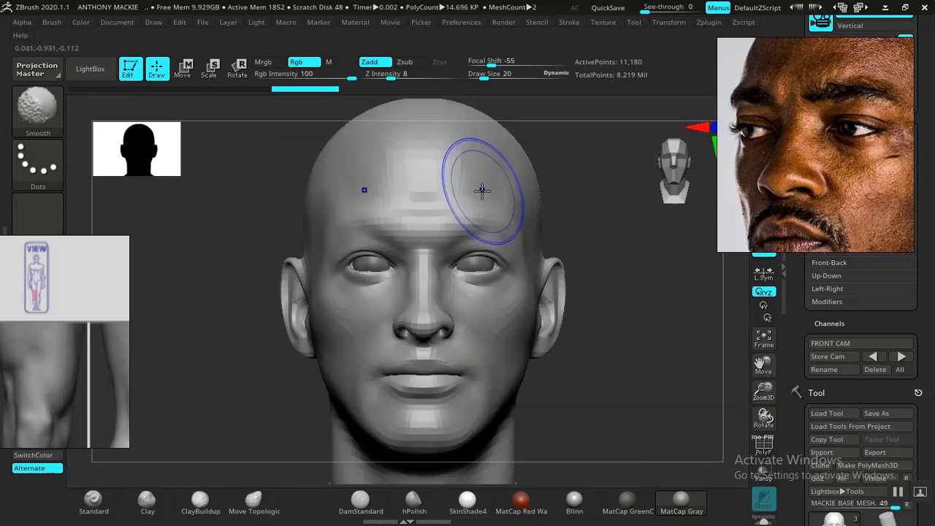
pyautogui.hotkey('shift', 'z')
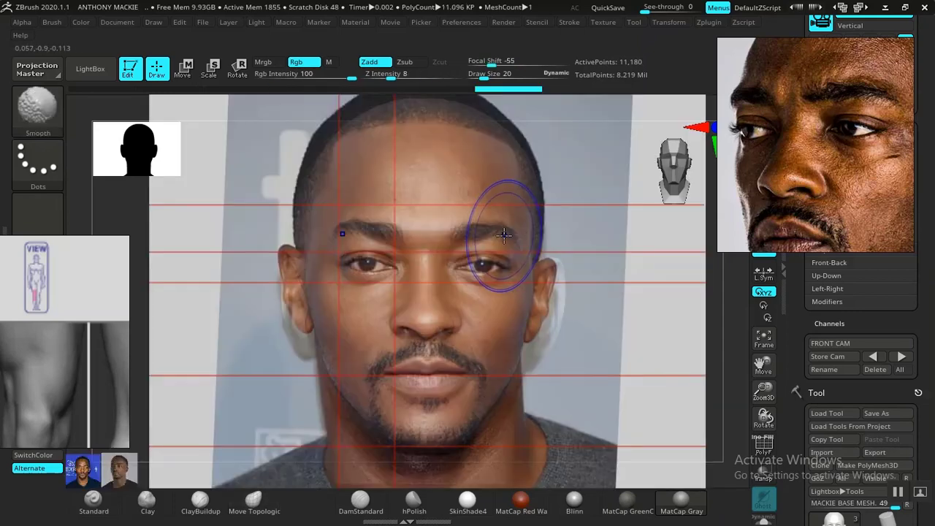
# - Reduce the draw size to 11 and compare the brows, nose bridge and outer eye areas with the front reference overlay
pyautogui.press('space')
pyautogui.moveTo(443, 237); pyautogui.dragTo(435, 236)
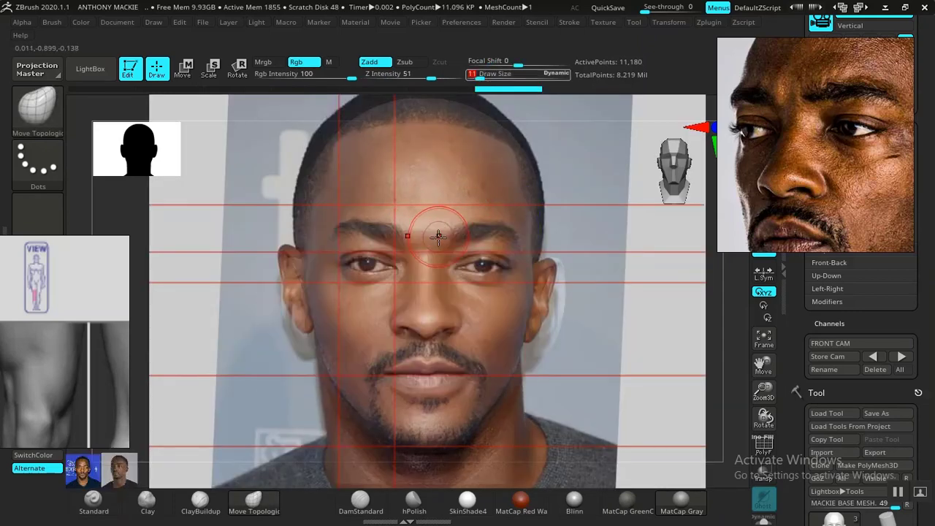
pyautogui.hotkey('shift', 'z')
pyautogui.hotkey('shift', 'z')
pyautogui.hotkey('shift', 'z')
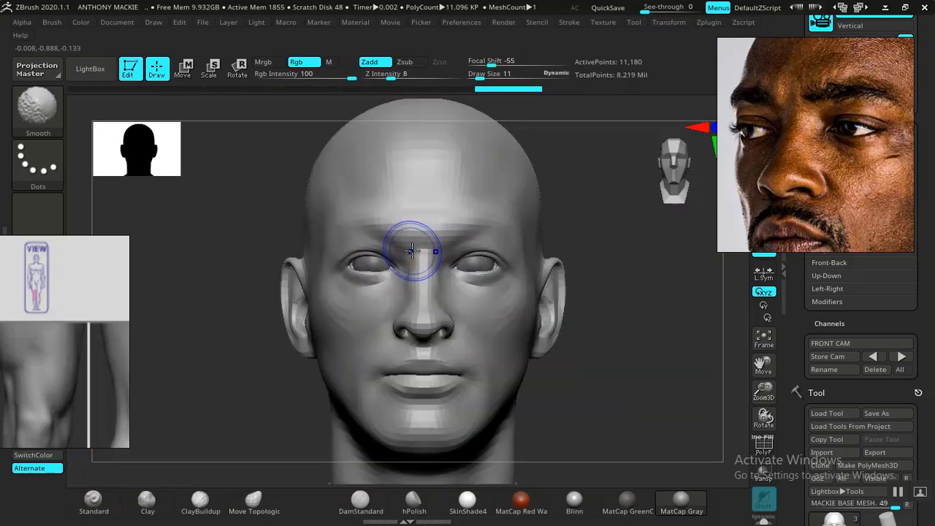
pyautogui.hotkey('shift', 'z')
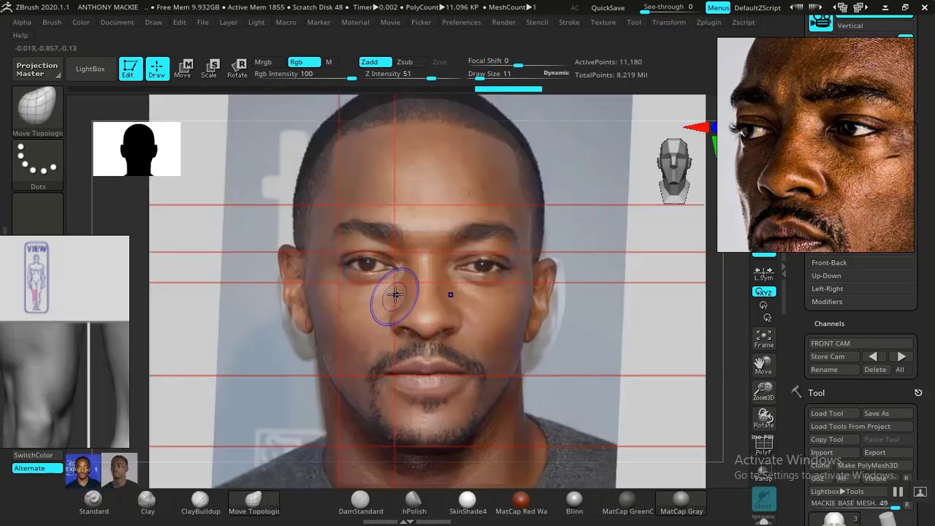
pyautogui.hotkey('shift', 'z')
pyautogui.hotkey('shift', 'z')
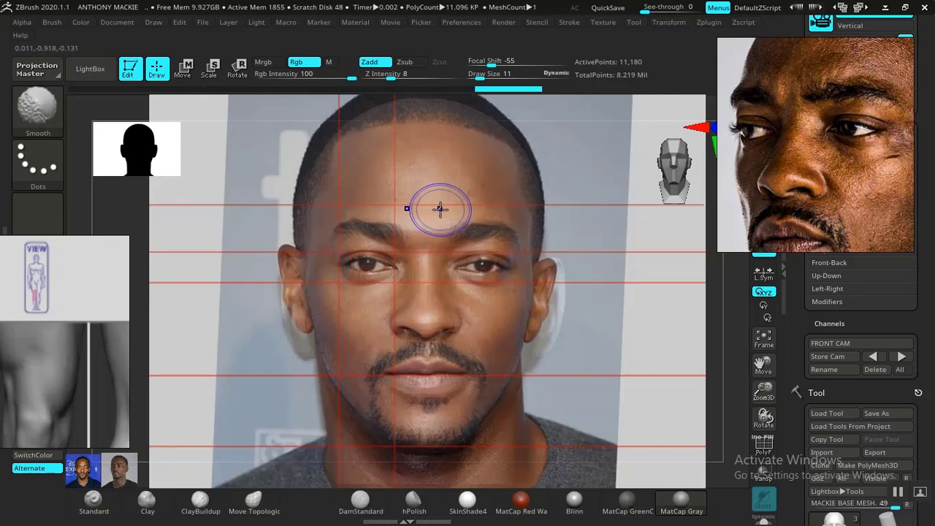
pyautogui.hotkey('shift', 'z')
pyautogui.hotkey('shift', 'z')
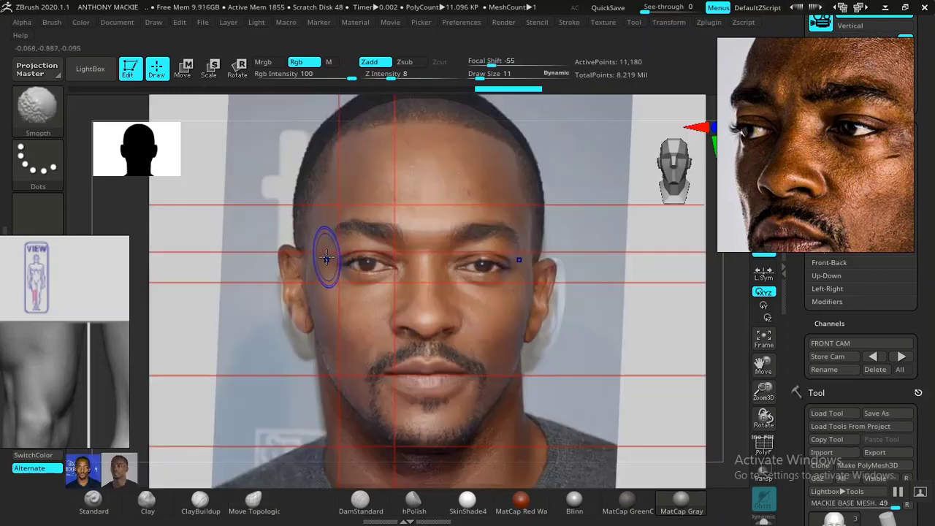
pyautogui.hotkey('shift', 'z')
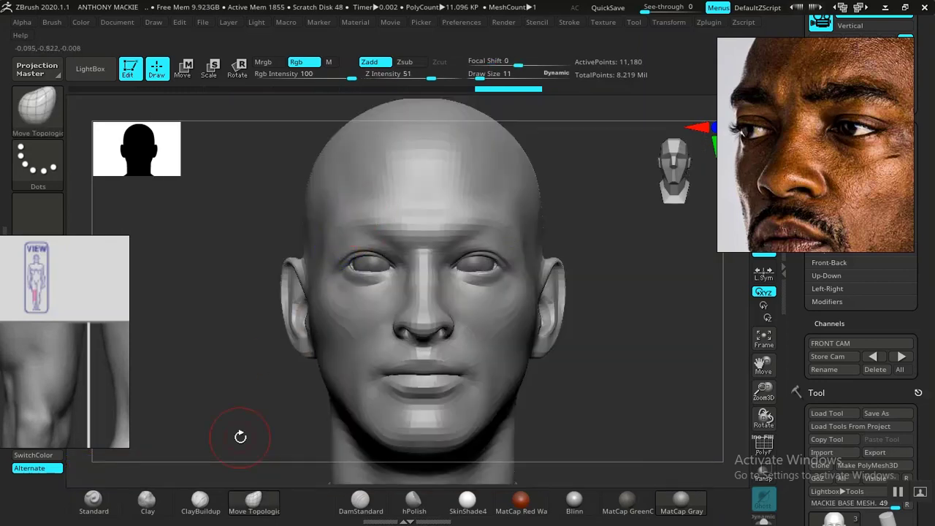
# - Build up the area above the brows with the Clay brush at draw size 18 and smooth the brow ridge in side view
pyautogui.click(146, 502)
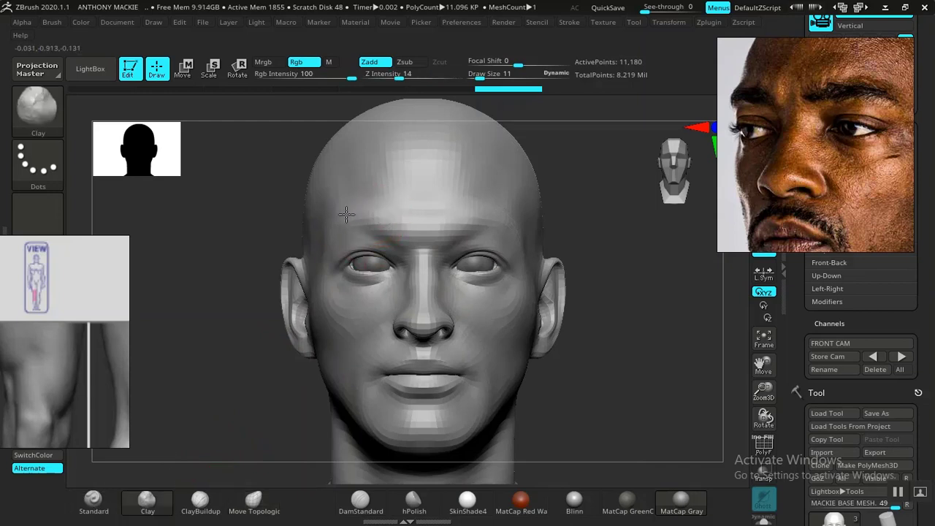
pyautogui.moveTo(346, 214)
pyautogui.mouseDown()
pyautogui.moveTo(366, 212)
pyautogui.moveTo(340, 218)
pyautogui.mouseUp()
pyautogui.hotkey('ctrl', 'z')
pyautogui.press('space')
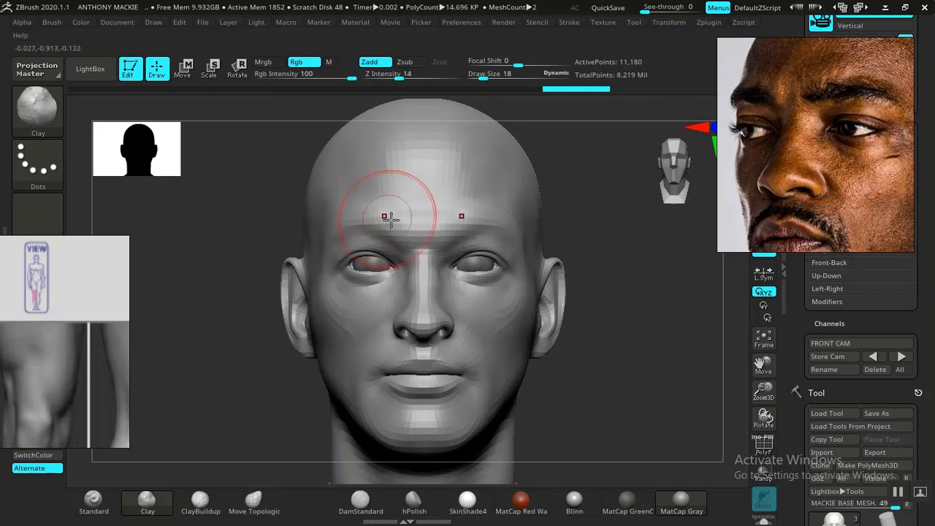
pyautogui.keyDown('shift'); pyautogui.moveTo(660, 303); pyautogui.dragTo(511, 293); pyautogui.keyUp('shift')
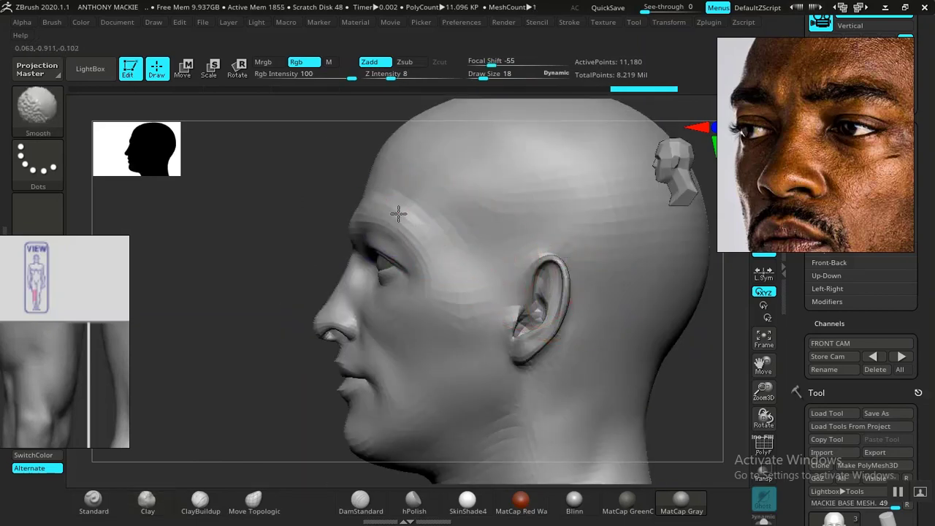
pyautogui.keyDown('shift'); pyautogui.moveTo(382, 201); pyautogui.dragTo(399, 215); pyautogui.keyUp('shift')
pyautogui.keyDown('shift'); pyautogui.moveTo(239, 284); pyautogui.dragTo(387, 308); pyautogui.keyUp('shift')
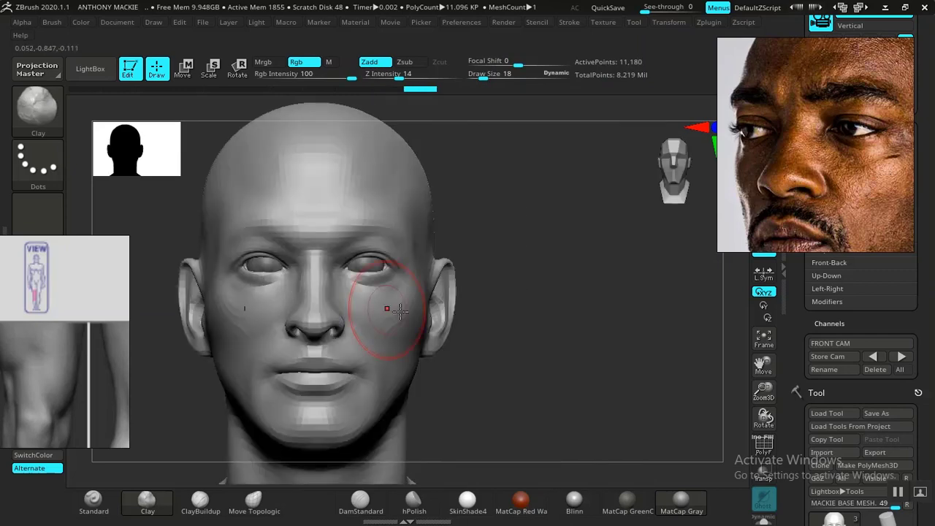
# - Restore the stored front camera and compare the brow, eyes and sides of the face with the front reference overlay
pyautogui.moveTo(761, 354); pyautogui.dragTo(784, 355)
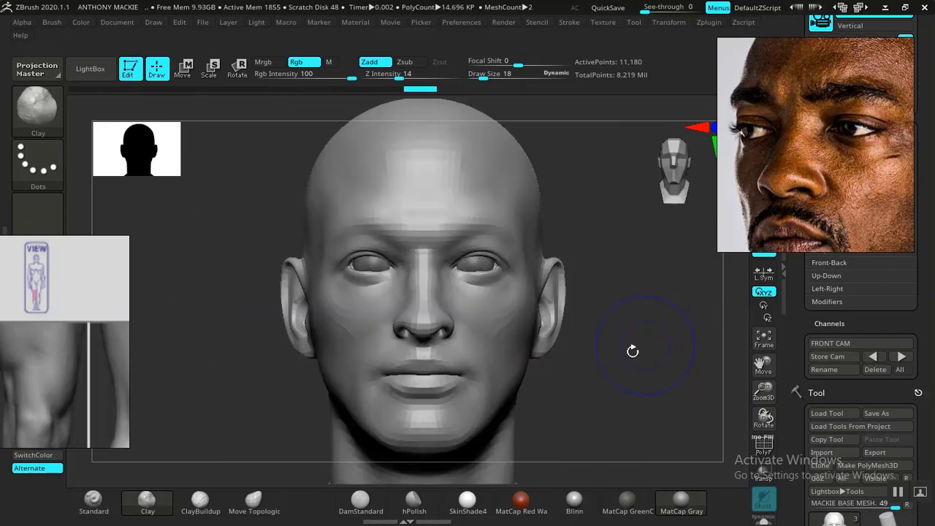
pyautogui.hotkey('shift', 'z')
pyautogui.hotkey('shift', 'z')
pyautogui.hotkey('shift', 'z')
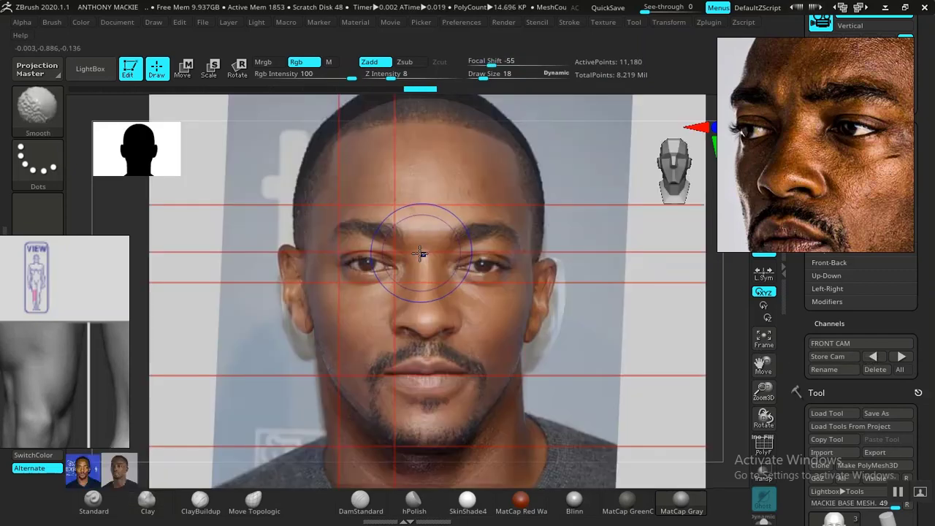
pyautogui.hotkey('shift', 'z')
pyautogui.hotkey('shift', 'z')
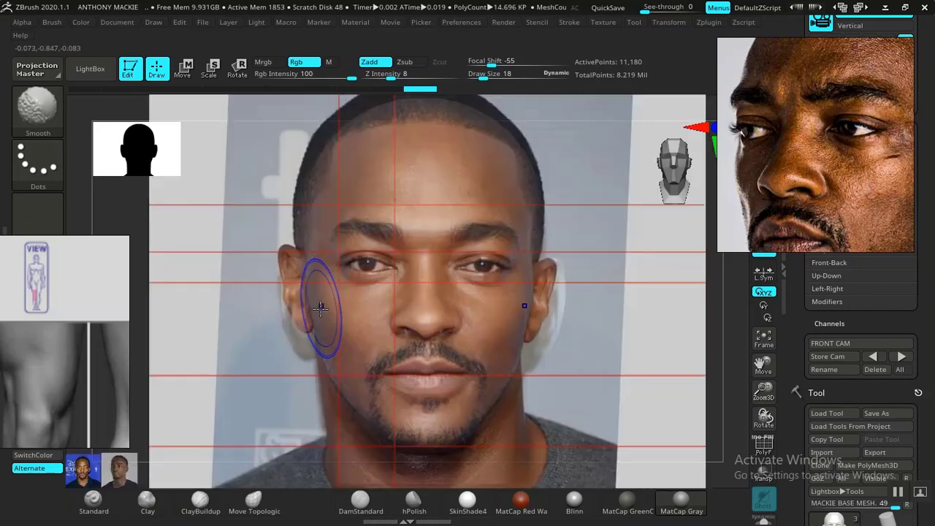
pyautogui.hotkey('shift', 'z')
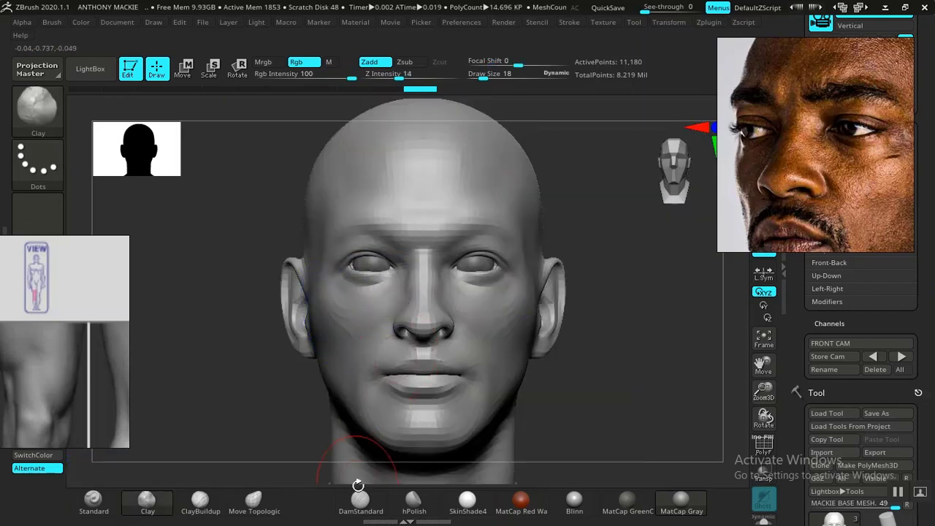
# - Carve the inner eye corners beside the nose bridge with DamStandard at draw size 10, following the front reference overlay
pyautogui.click(361, 501)
pyautogui.press('space')
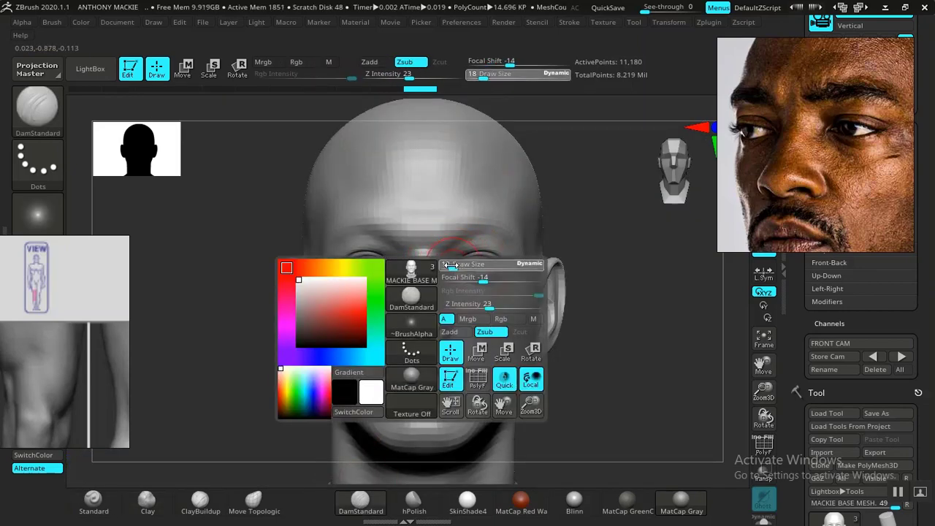
pyautogui.moveTo(450, 265); pyautogui.dragTo(394, 265)
pyautogui.hotkey('shift', 'z')
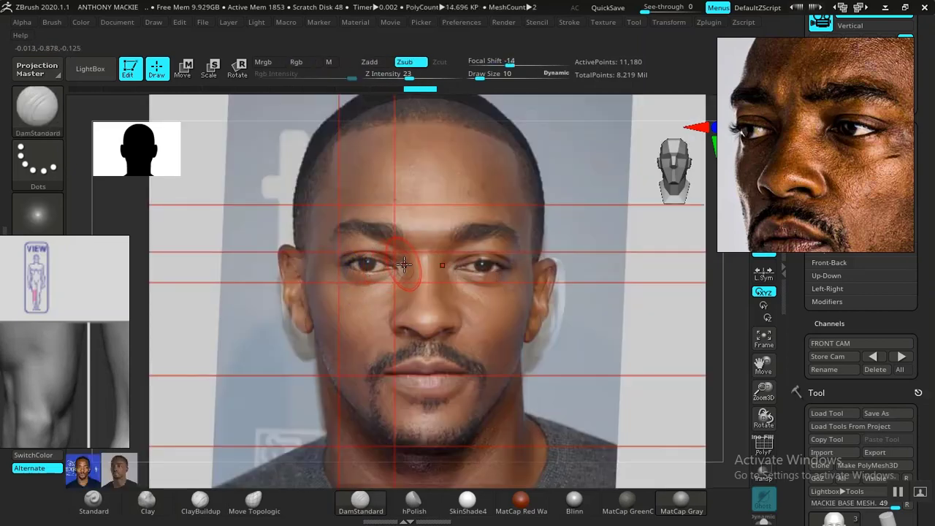
pyautogui.hotkey('shift', 'z')
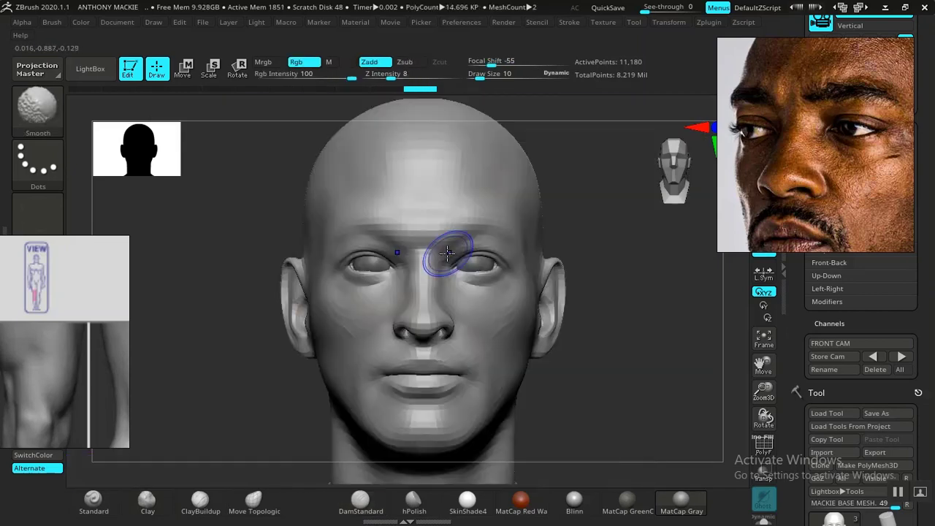
pyautogui.hotkey('shift', 'z')
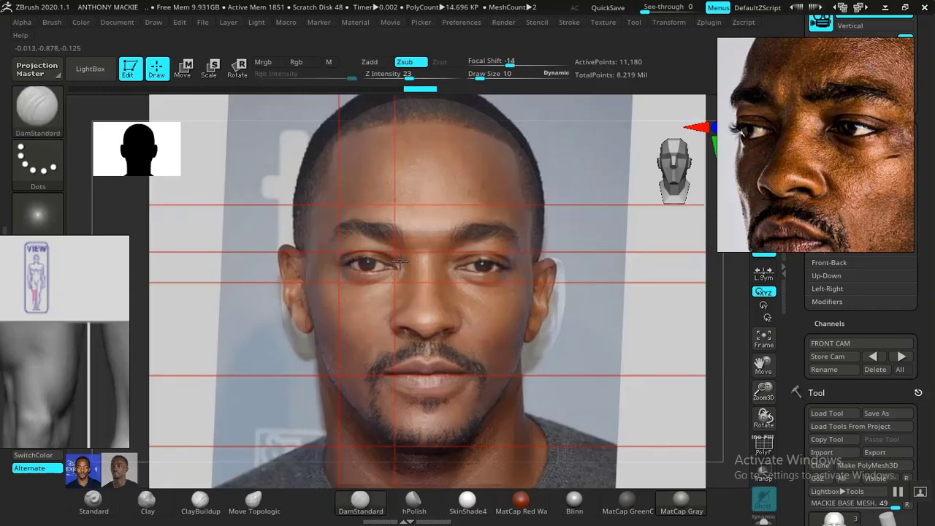
pyautogui.hotkey('shift', 'z')
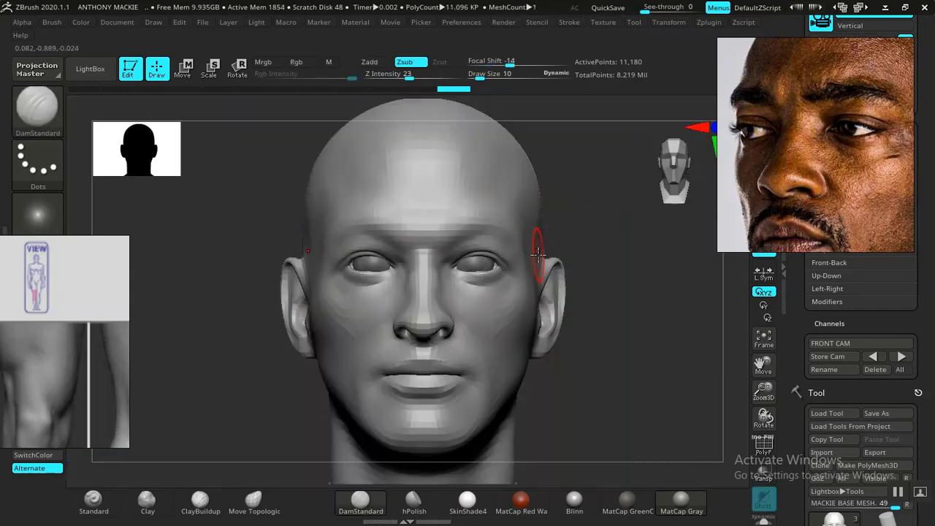
# - Try carving the inner eye corner up close with DamStandard, and undo the stroke
pyautogui.keyDown('alt'); pyautogui.moveTo(595, 205); pyautogui.dragTo(599, 300); pyautogui.keyUp('alt')
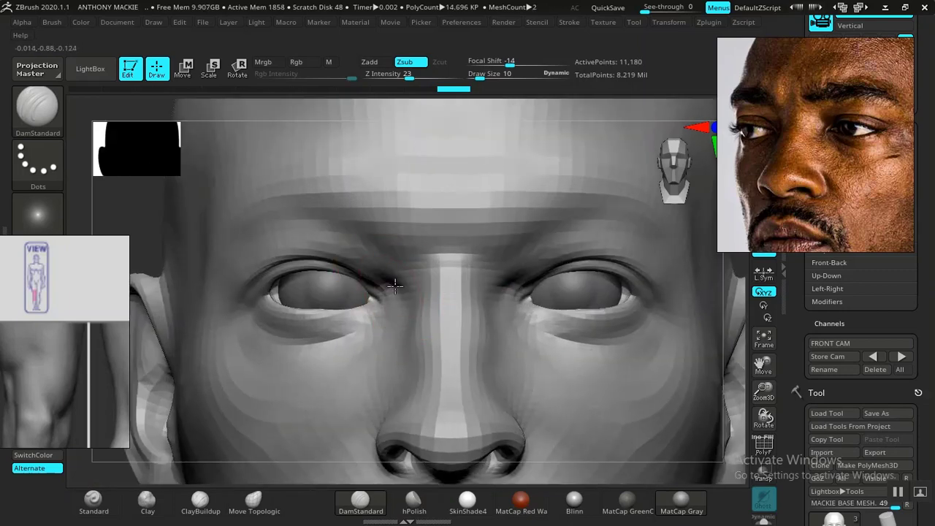
pyautogui.moveTo(394, 287); pyautogui.dragTo(400, 290)
pyautogui.hotkey('ctrl', 'z')
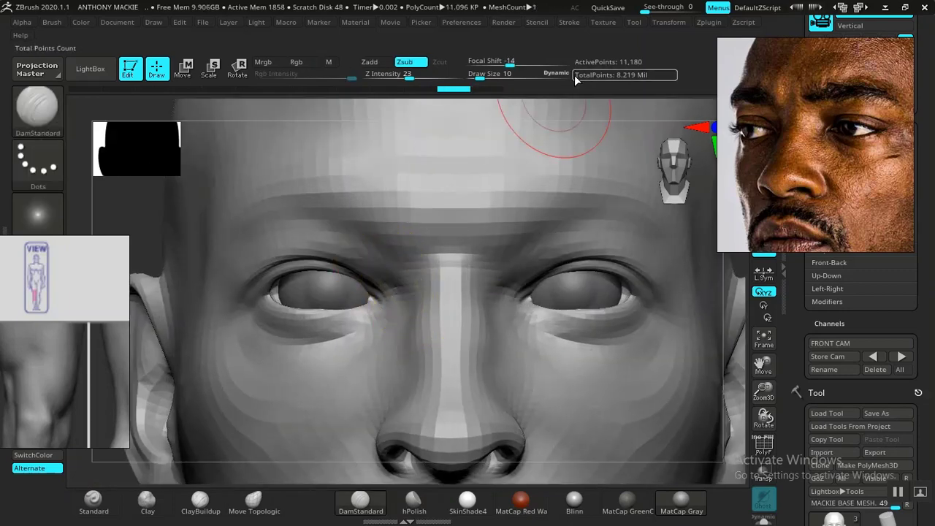
# - Check the Lazy Mouse stroke settings, try another DamStandard cut at the inner eye corners, and undo it
pyautogui.click(574, 24)
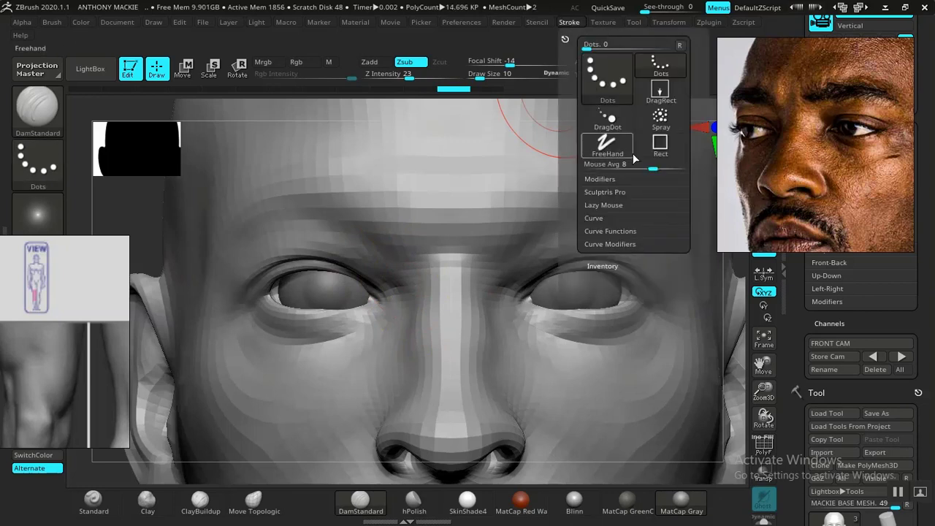
pyautogui.click(604, 205)
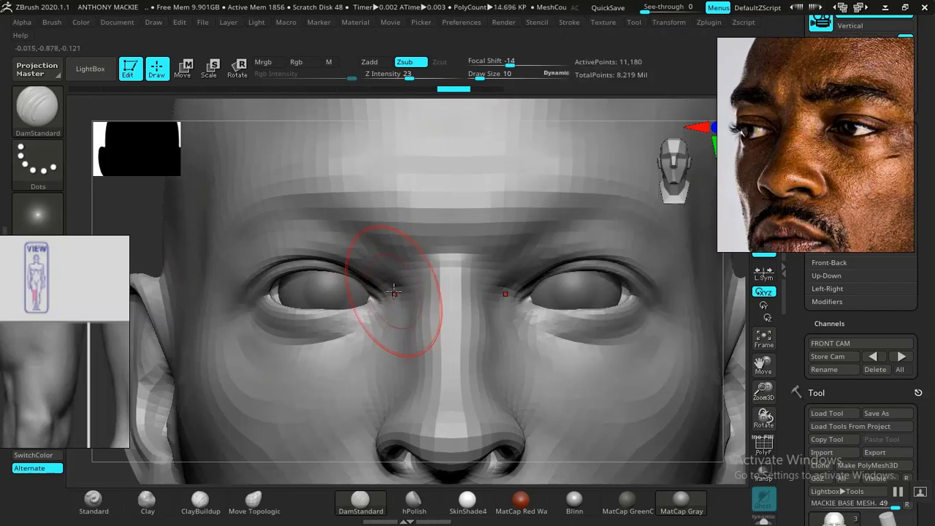
pyautogui.moveTo(373, 281); pyautogui.dragTo(366, 276)
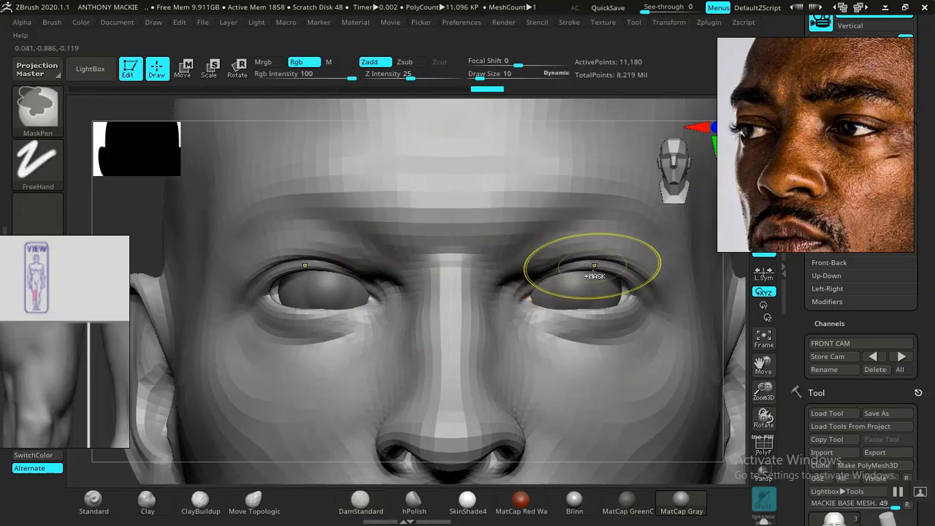
pyautogui.hotkey('ctrl', 'z')
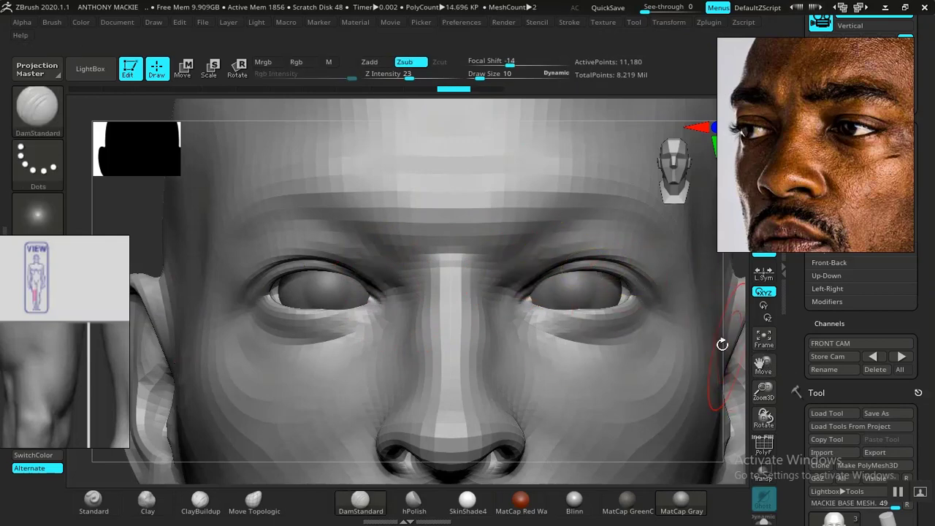
# - Restore the stored front camera and carve the inner eye corners with DamStandard, following the front reference overlay
pyautogui.press('f')
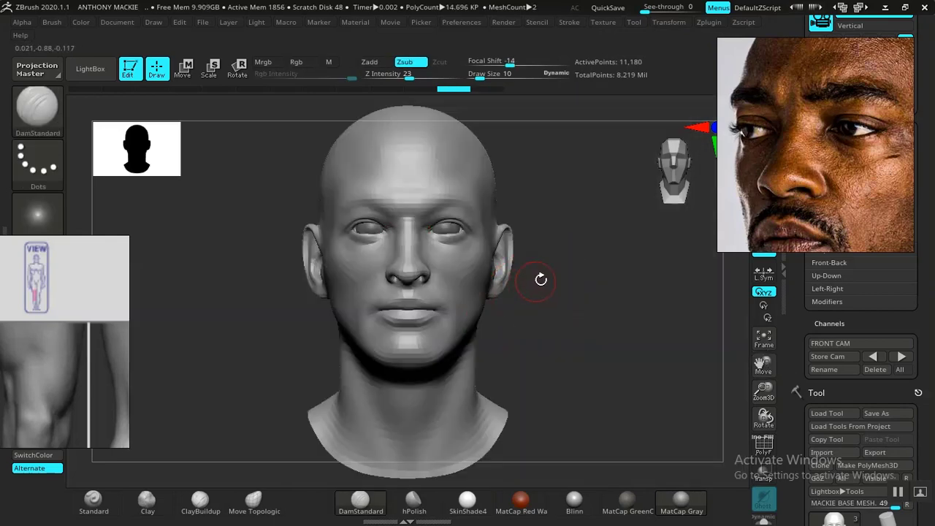
pyautogui.click(901, 358)
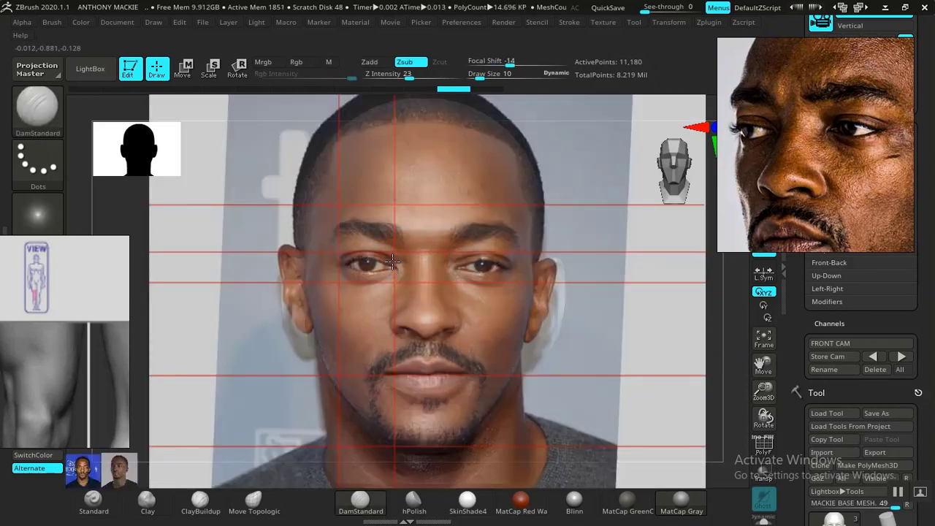
pyautogui.moveTo(391, 261); pyautogui.dragTo(400, 266)
pyautogui.hotkey('shift', 'z')
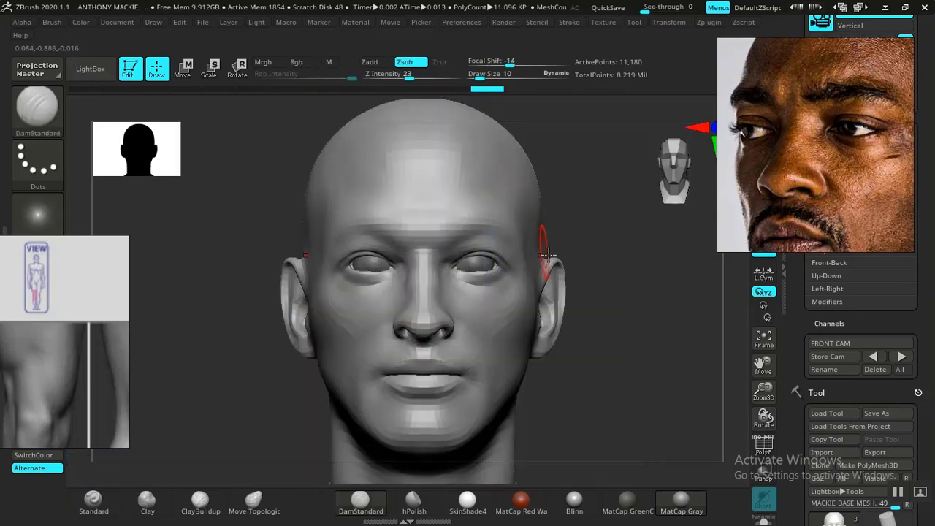
# - Smooth the side of the nose bridge next to the inner eye corner in a close three-quarter view
pyautogui.moveTo(632, 296); pyautogui.dragTo(614, 351)
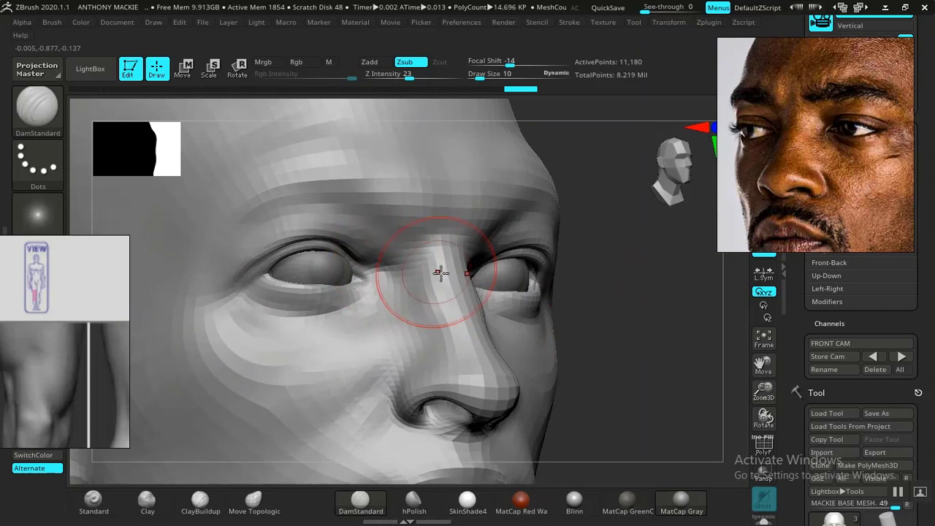
pyautogui.keyDown('shift'); pyautogui.moveTo(422, 266); pyautogui.dragTo(394, 268); pyautogui.keyUp('shift')
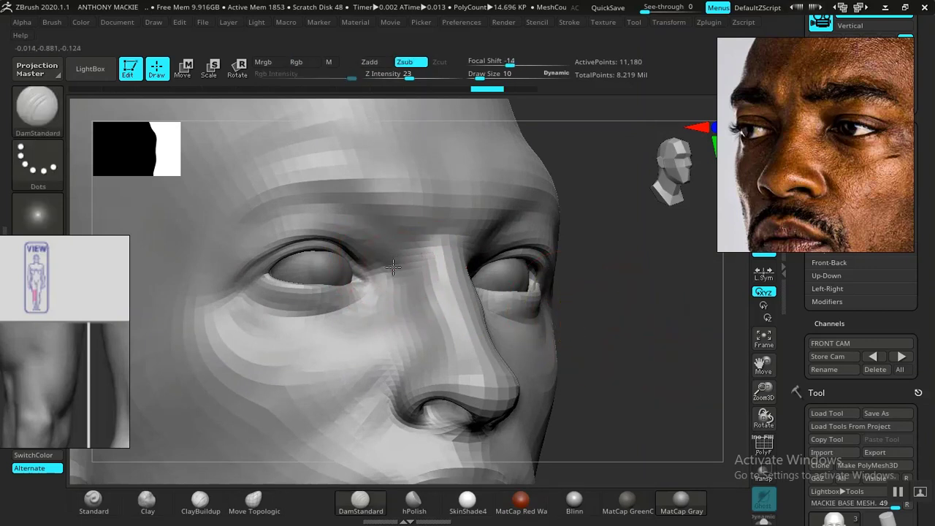
pyautogui.keyDown('alt'); pyautogui.moveTo(665, 356); pyautogui.dragTo(633, 301); pyautogui.keyUp('alt')
pyautogui.moveTo(633, 300)
pyautogui.mouseDown()
pyautogui.moveTo(560, 300)
pyautogui.moveTo(561, 318)
pyautogui.mouseUp()
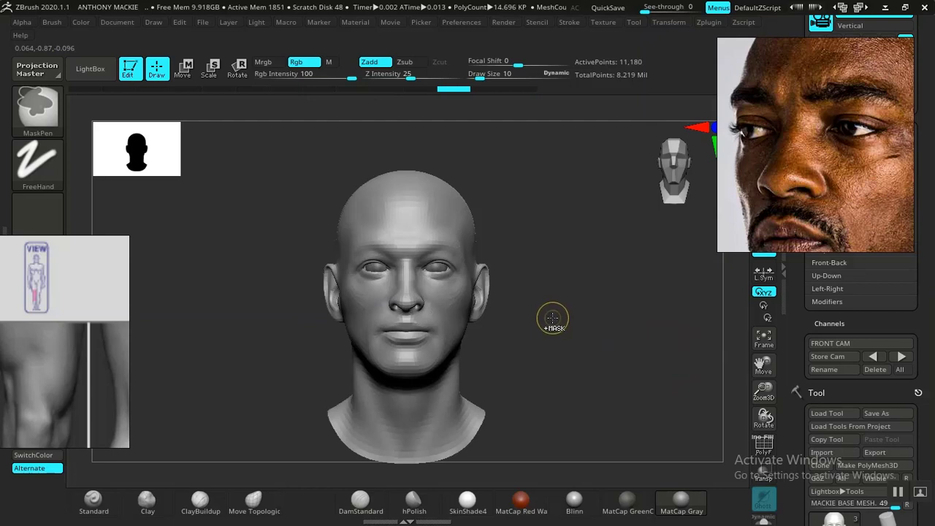
# - Restore the stored front camera and compare the inner eye corners and eye placement with the front reference overlay
pyautogui.moveTo(553, 307)
pyautogui.keyDown('alt'); pyautogui.mouseDown()
pyautogui.moveTo(563, 338)
pyautogui.moveTo(592, 349)
pyautogui.mouseUp(); pyautogui.keyUp('alt')
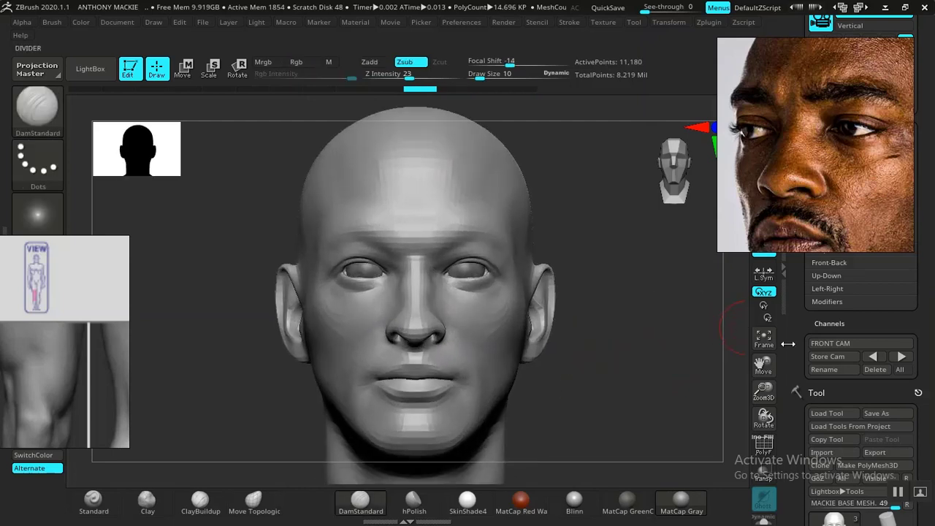
pyautogui.click(903, 357)
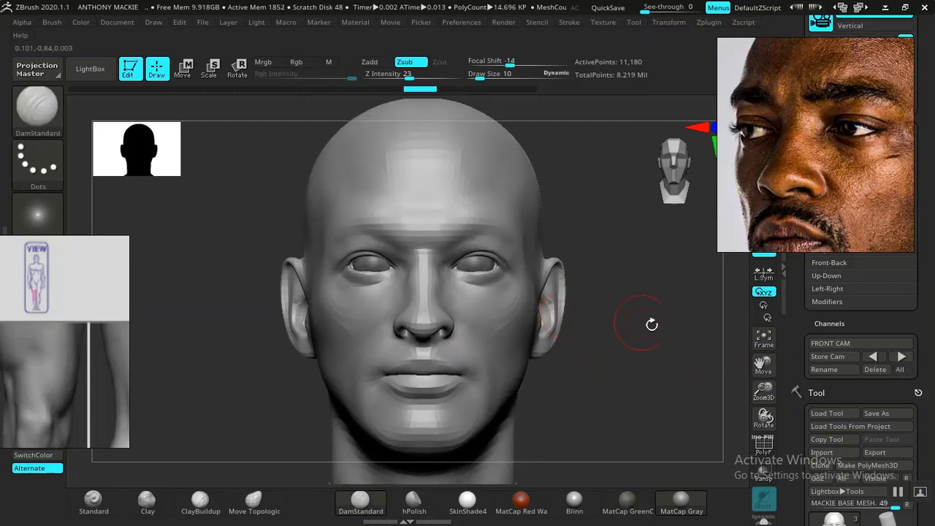
pyautogui.hotkey('shift', 'z')
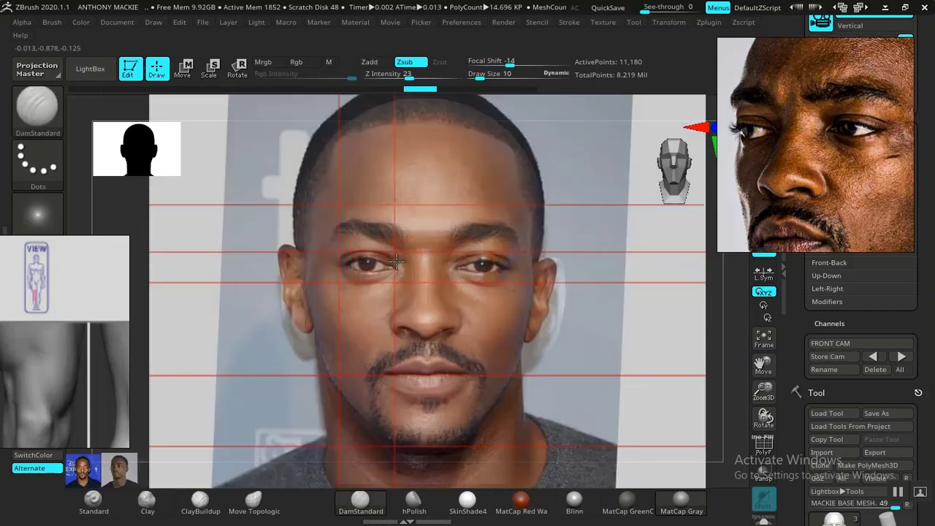
pyautogui.hotkey('shift', 'z')
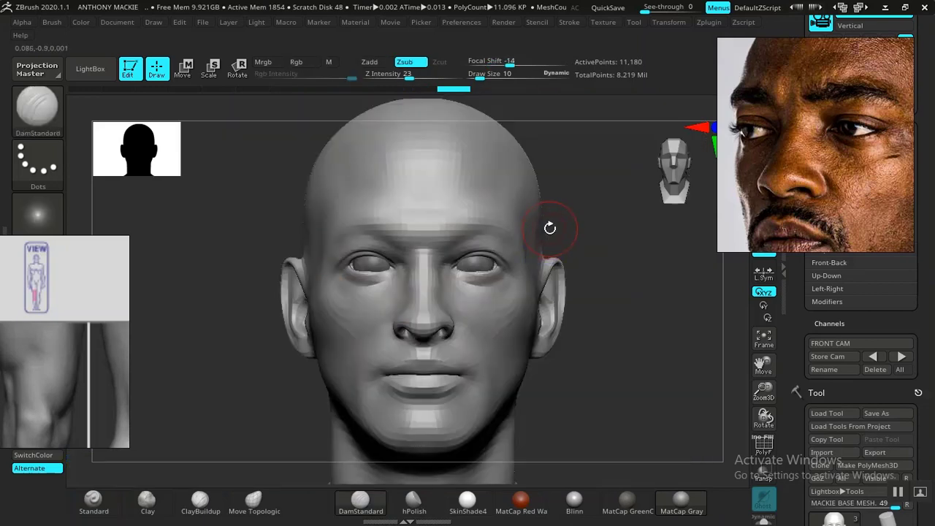
pyautogui.hotkey('shift', 'z')
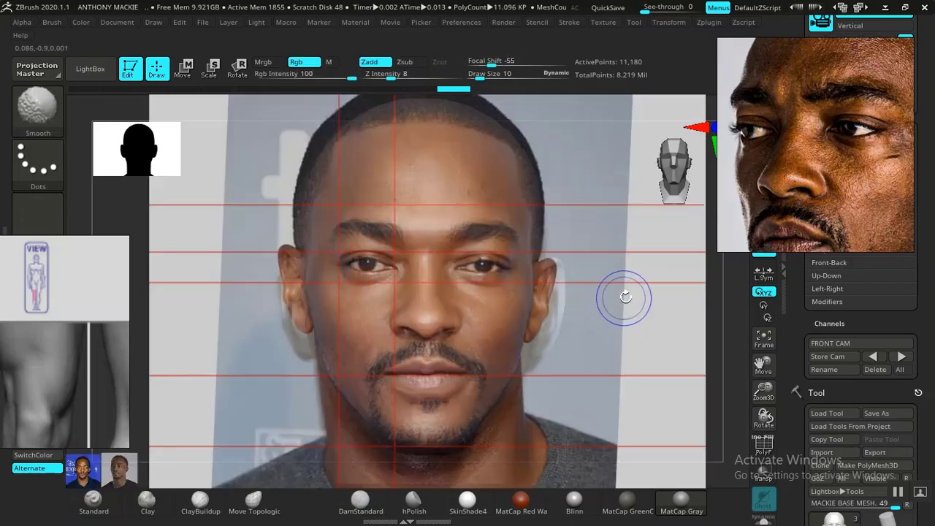
pyautogui.hotkey('shift', 'z')
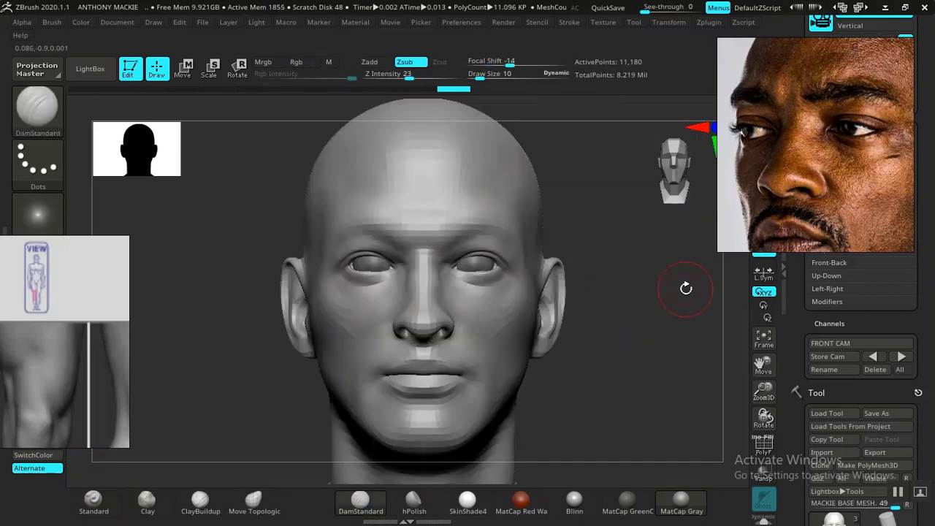
# - Make the OUTER EYES subtool active and mask it so only the head's right eyeball stays unmasked
pyautogui.click(789, 399)
pyautogui.moveTo(793, 338)
pyautogui.mouseDown()
pyautogui.moveTo(796, 439)
pyautogui.moveTo(822, 330)
pyautogui.mouseUp()
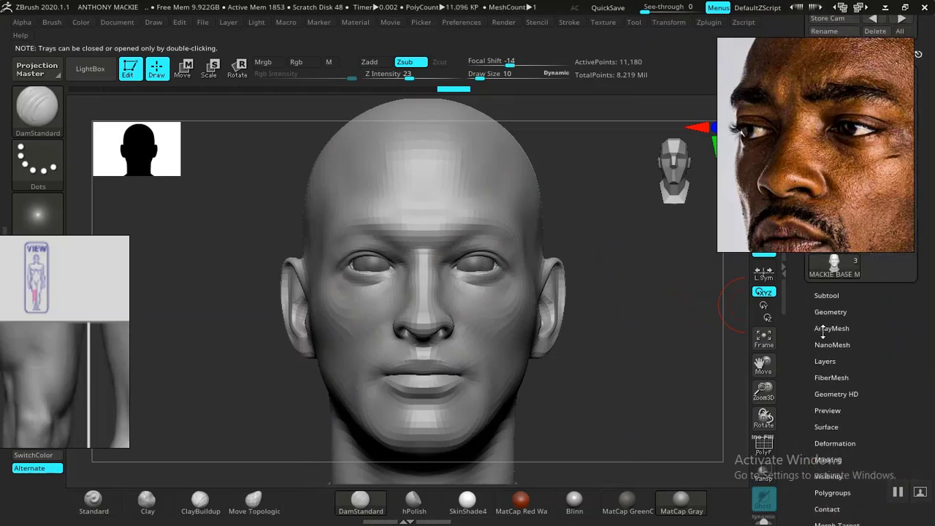
pyautogui.click(827, 296)
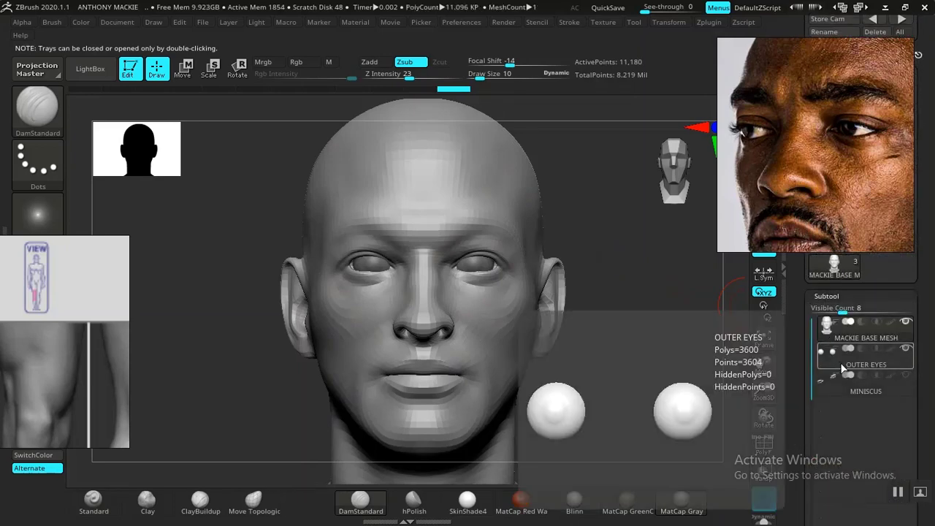
pyautogui.keyDown('alt'); pyautogui.click(469, 267); pyautogui.keyUp('alt')
pyautogui.keyDown('ctrl'); pyautogui.moveTo(271, 185); pyautogui.dragTo(431, 354); pyautogui.keyUp('ctrl')
pyautogui.keyDown('ctrl'); pyautogui.click(595, 332); pyautogui.keyUp('ctrl')
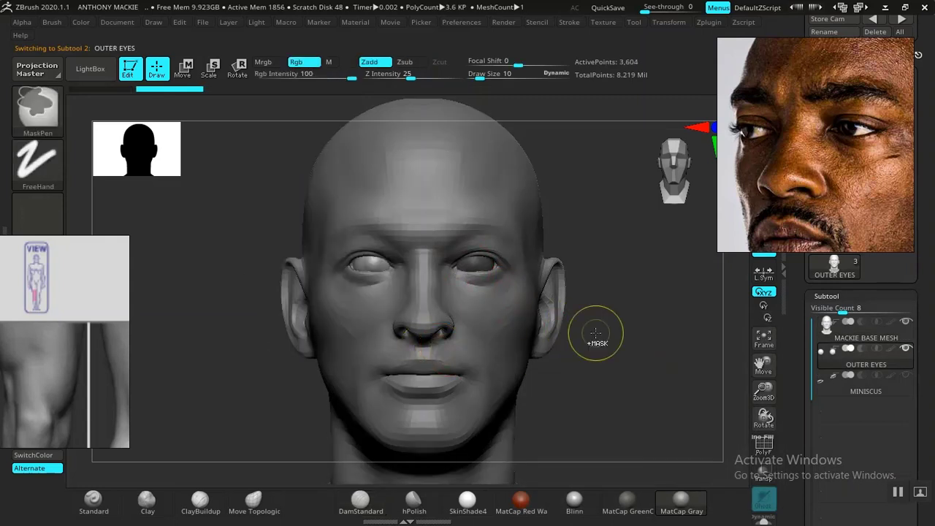
# - Move the unmasked right eyeball slightly outward with the transform gizmo, clear the mask and return to Draw mode
pyautogui.press('w')
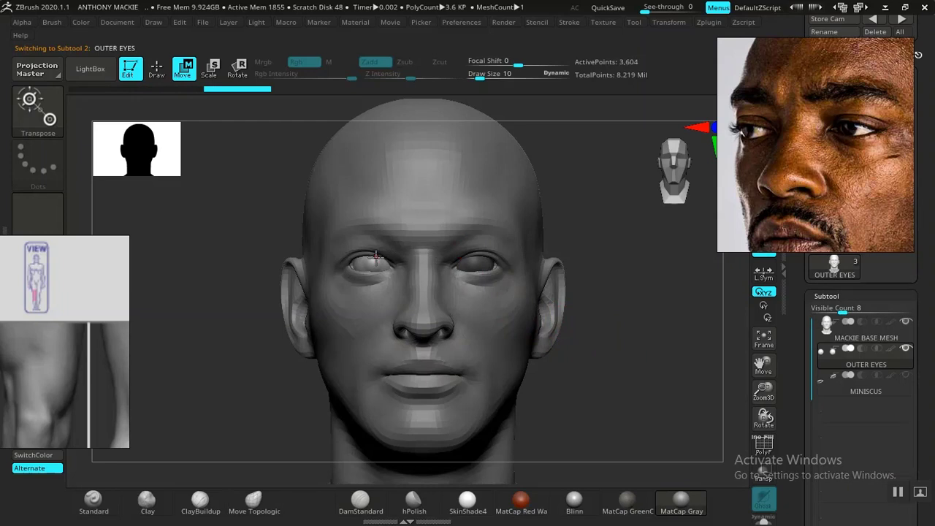
pyautogui.click(368, 263)
pyautogui.click(384, 155)
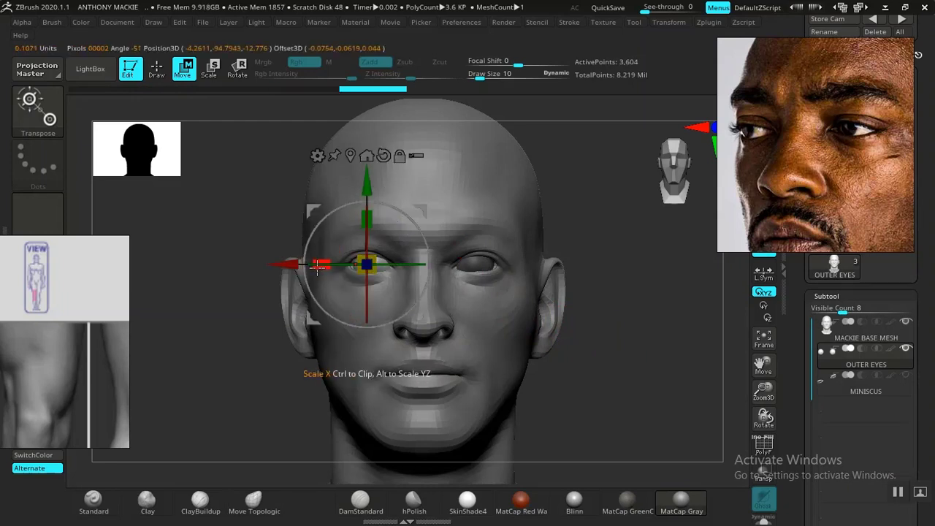
pyautogui.moveTo(318, 267); pyautogui.dragTo(322, 260)
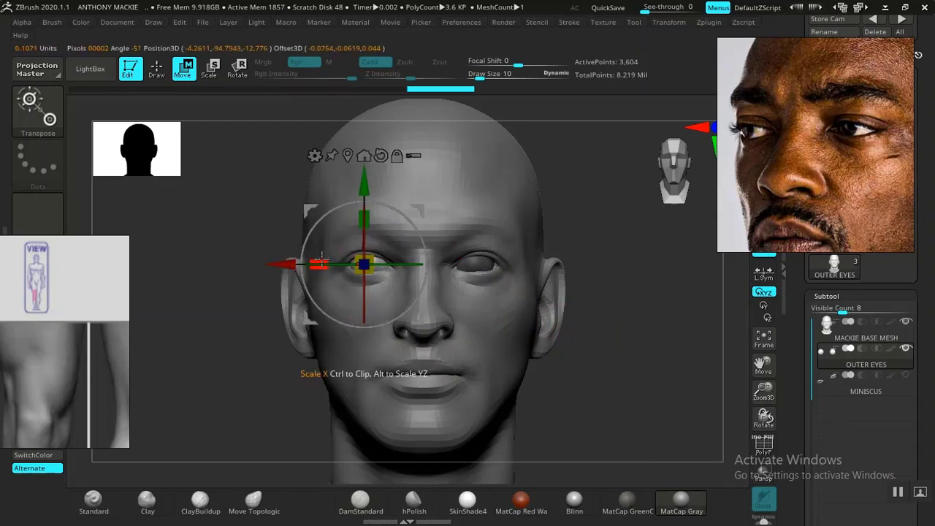
pyautogui.keyDown('shift'); pyautogui.moveTo(610, 340); pyautogui.dragTo(656, 343); pyautogui.keyUp('shift')
pyautogui.keyDown('alt'); pyautogui.moveTo(570, 329); pyautogui.dragTo(289, 266); pyautogui.keyUp('alt')
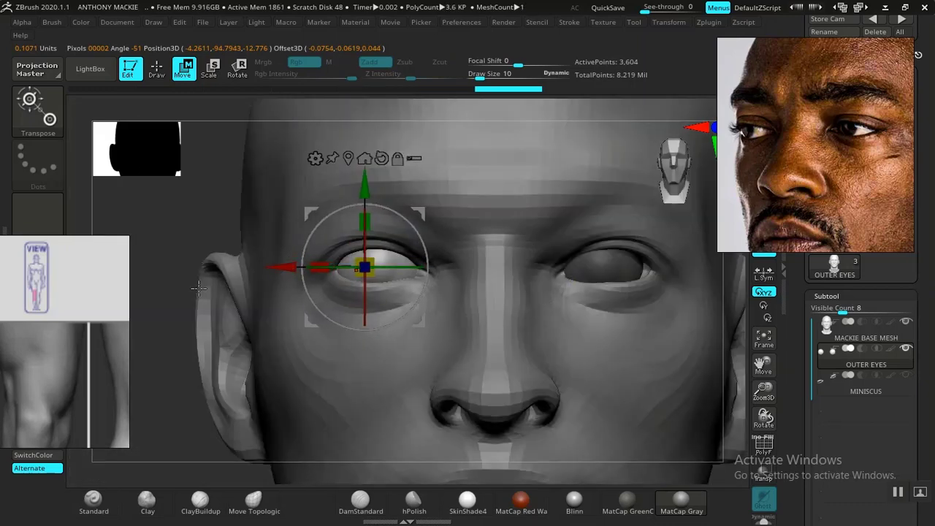
pyautogui.moveTo(181, 292)
pyautogui.keyDown('ctrl'); pyautogui.mouseDown(button='right')
pyautogui.moveTo(165, 217)
pyautogui.moveTo(255, 301)
pyautogui.moveTo(247, 330)
pyautogui.moveTo(265, 328)
pyautogui.mouseUp(button='right'); pyautogui.keyUp('ctrl')
pyautogui.press('q')
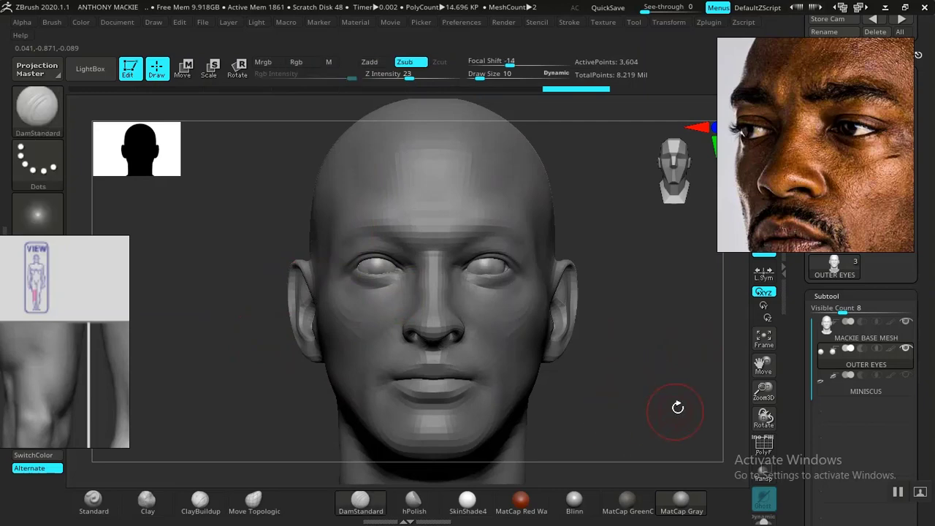
# - Apply Mirror And Weld to the OUTER EYES subtool to match the other eyeball's position
pyautogui.scroll(-10, 800, 325)
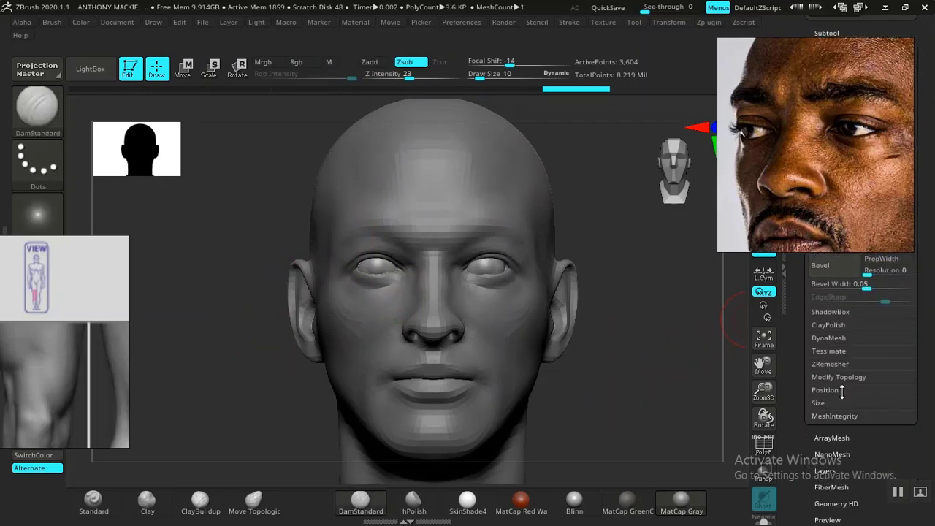
pyautogui.click(845, 377)
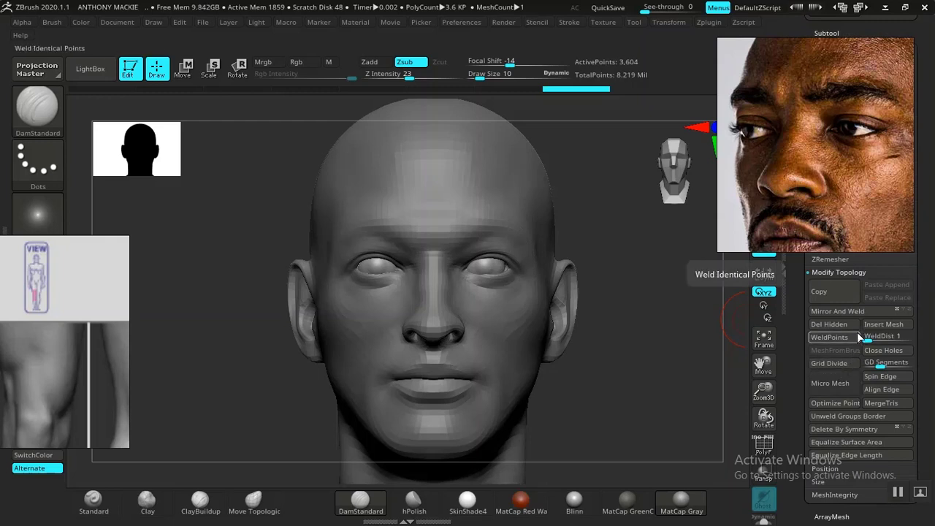
pyautogui.click(846, 310)
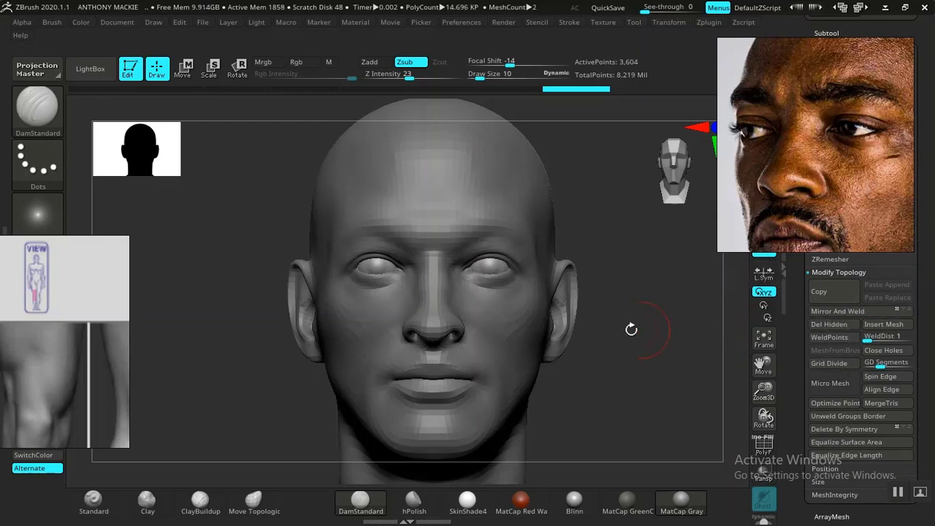
# - Make the MACKIE BASE MESH subtool active and restore the stored front camera
pyautogui.keyDown('alt'); pyautogui.click(502, 340); pyautogui.keyUp('alt')
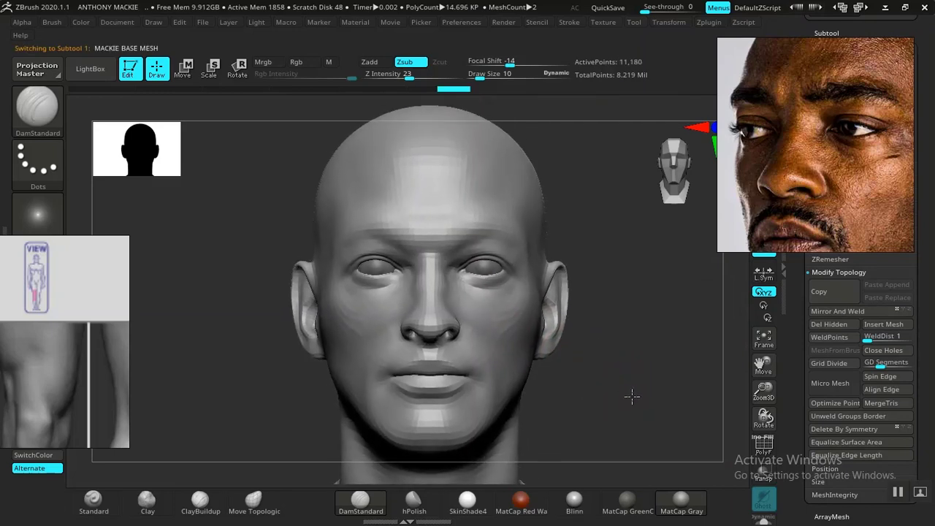
pyautogui.moveTo(794, 309); pyautogui.dragTo(790, 504)
pyautogui.moveTo(802, 369); pyautogui.dragTo(797, 471)
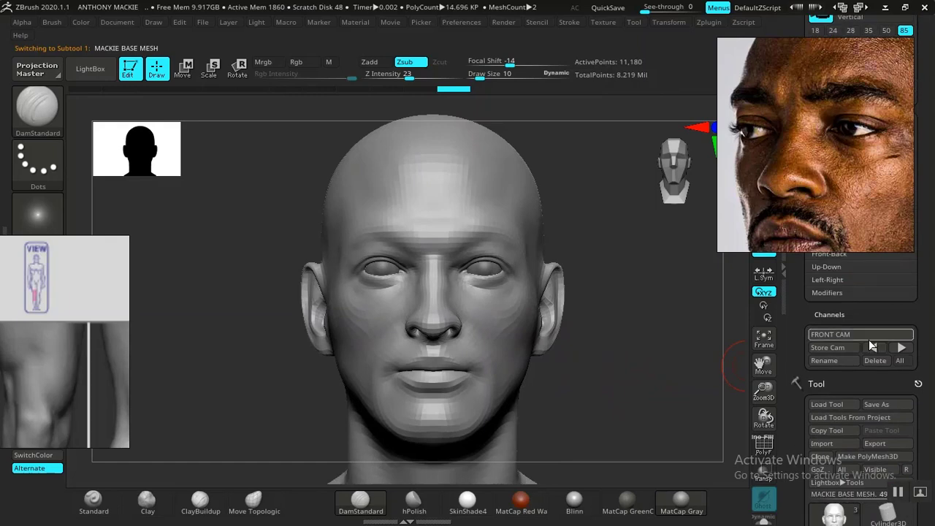
pyautogui.click(900, 350)
# - Compare the eyes, inner eye corners and nose bridge of the head with the front reference overlay
pyautogui.hotkey('shift', 'z')
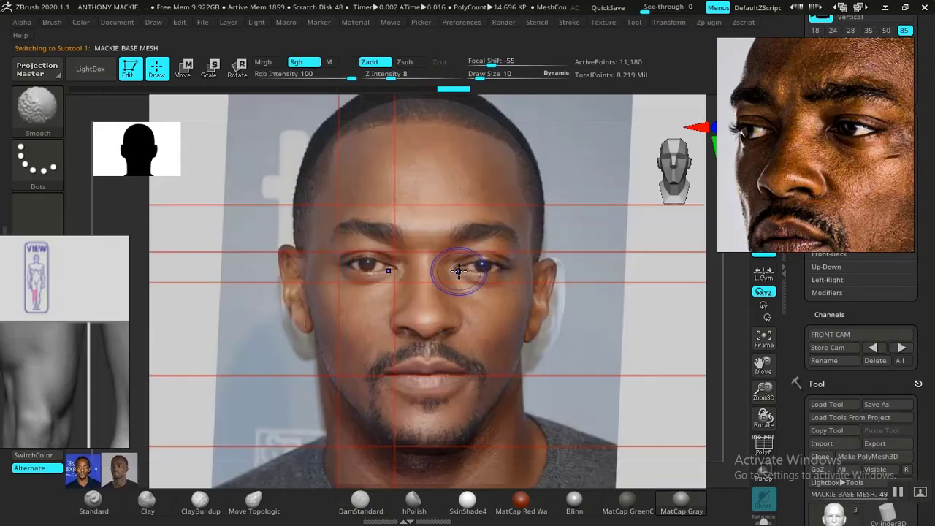
pyautogui.hotkey('shift', 'z')
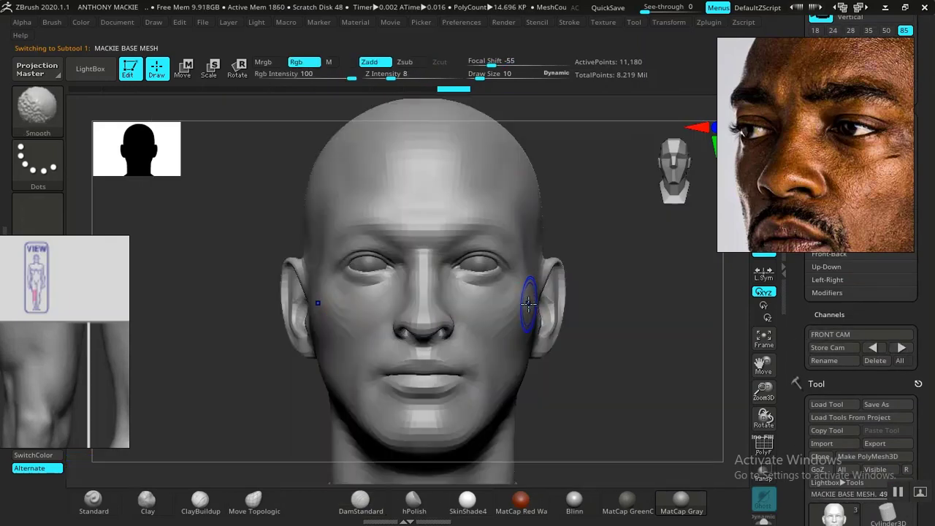
pyautogui.hotkey('shift', 'z')
pyautogui.hotkey('shift', 'z')
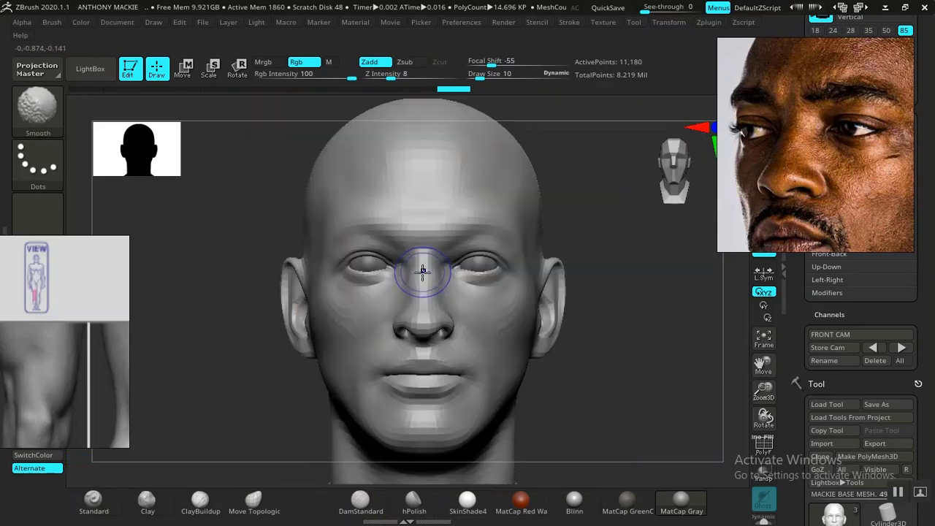
pyautogui.hotkey('shift', 'z')
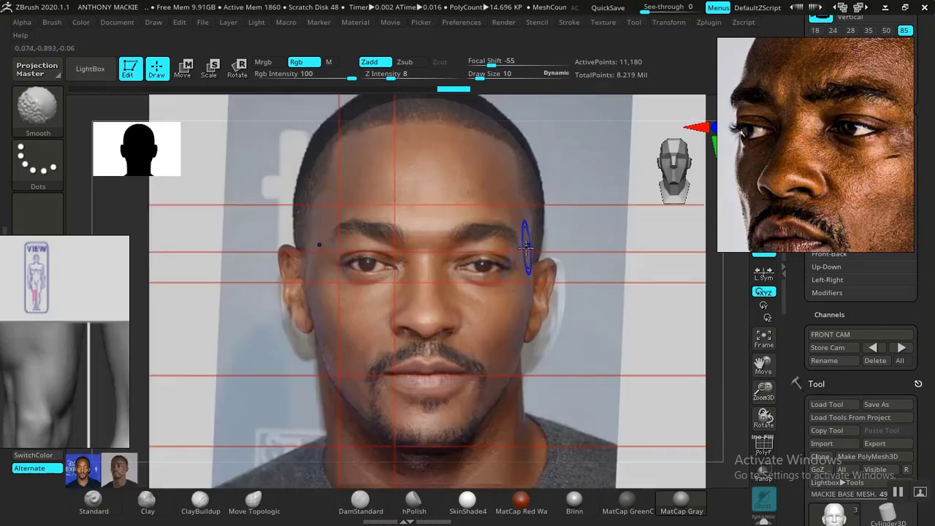
pyautogui.hotkey('shift', 'z')
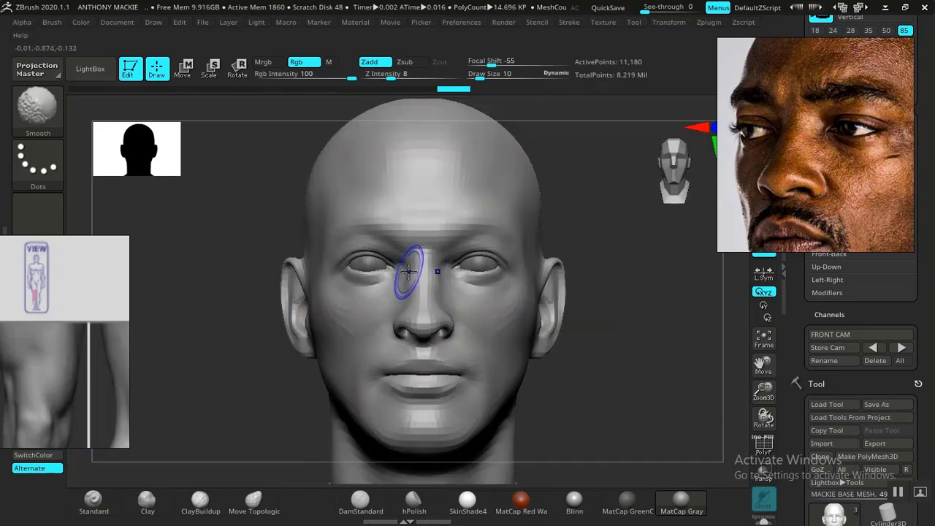
pyautogui.hotkey('shift', 'z')
pyautogui.hotkey('shift', 'z')
pyautogui.hotkey('shift', 'z')
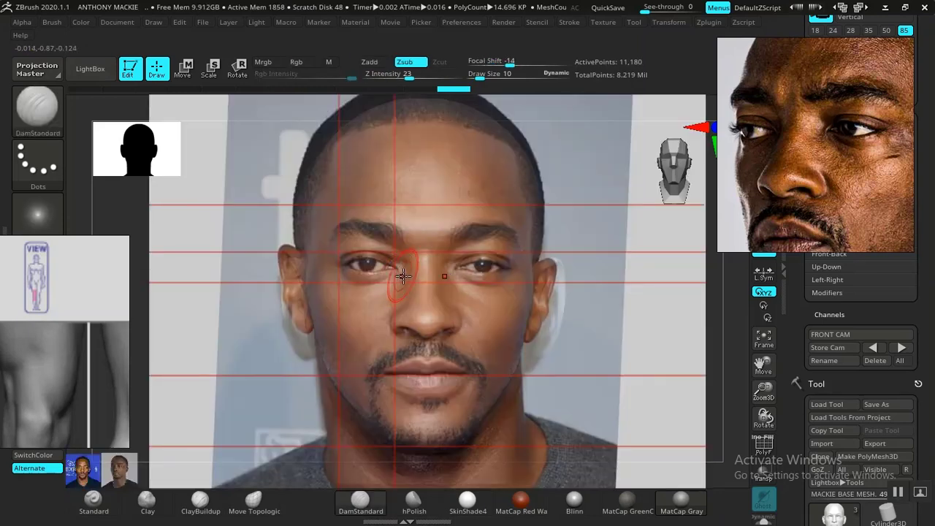
# - Carve creases from the inner eye corners down across the cheeks with the DamStandard brush at draw size 18
pyautogui.moveTo(814, 209); pyautogui.dragTo(791, 225, button='middle')
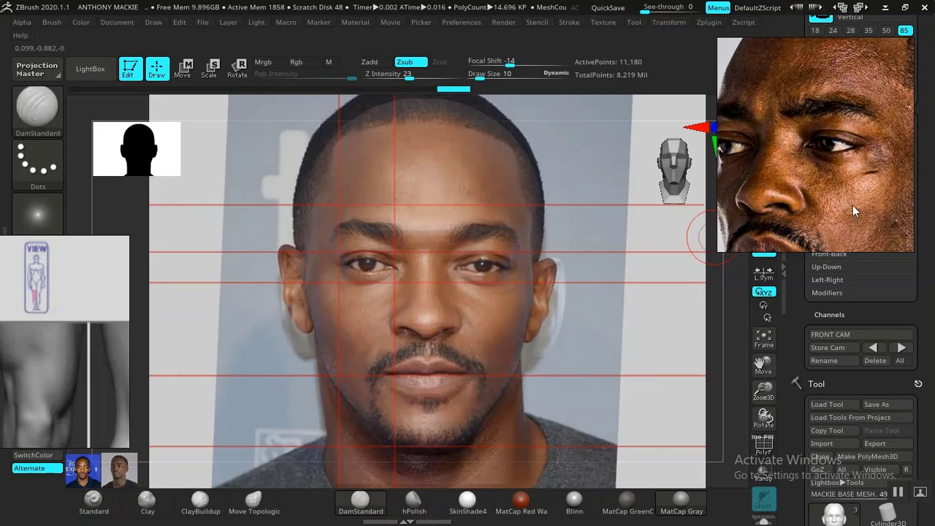
pyautogui.moveTo(798, 329); pyautogui.dragTo(799, 339)
pyautogui.hotkey('shift', 'z')
pyautogui.click(360, 499)
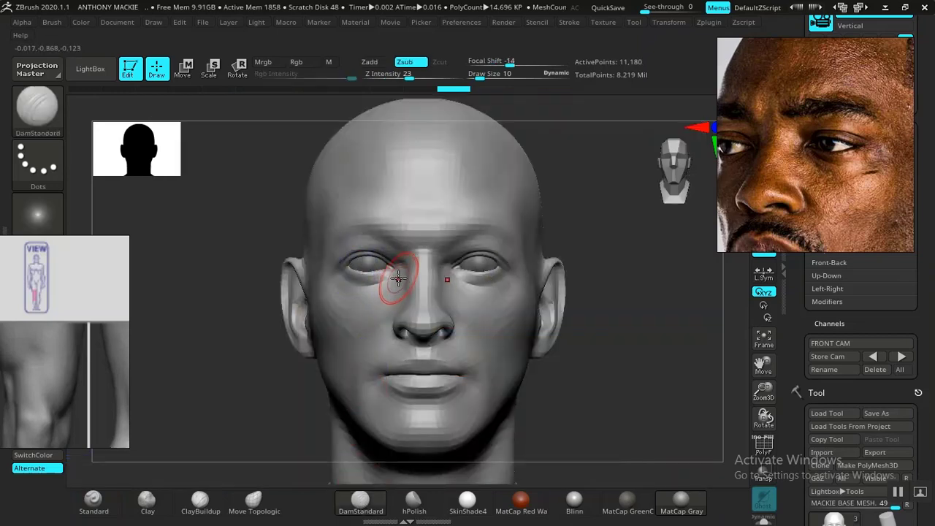
pyautogui.press('space')
pyautogui.hotkey('shift', 'z')
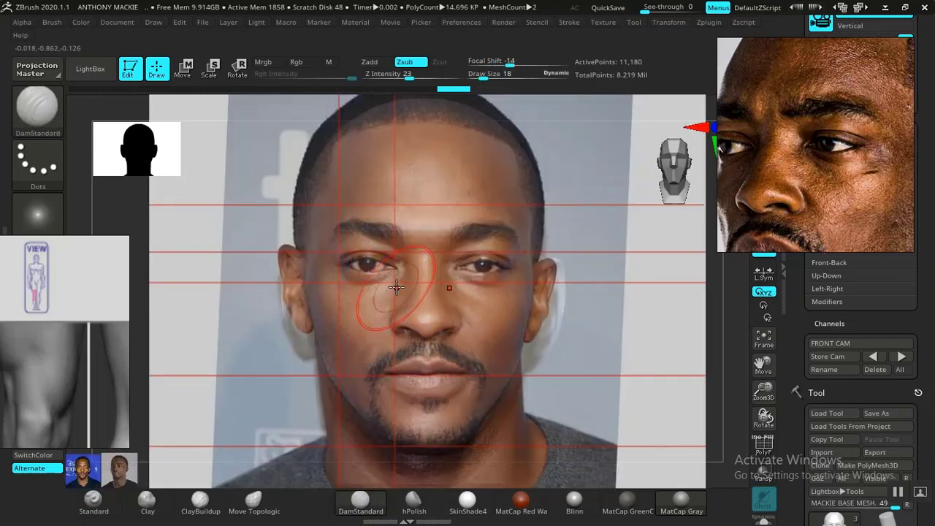
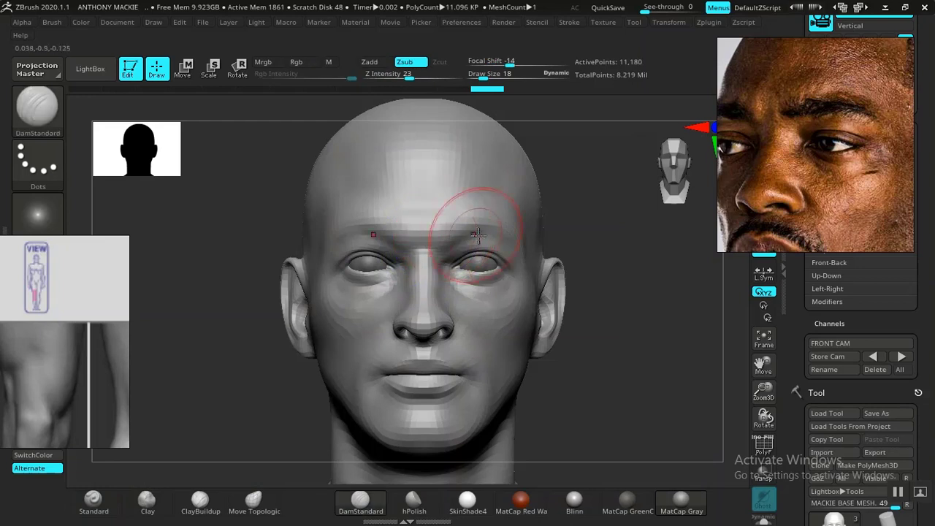
# - Examine the cheek creases from a three-quarter angle, then compare them with the front reference overlay from the stored front camera
pyautogui.moveTo(616, 319)
pyautogui.mouseDown()
pyautogui.moveTo(645, 340)
pyautogui.moveTo(526, 197)
pyautogui.mouseUp()
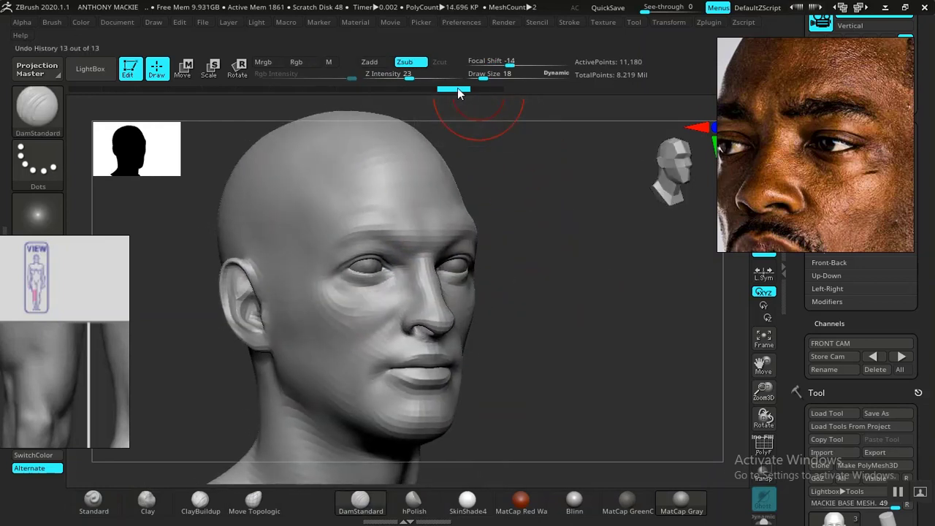
pyautogui.moveTo(534, 299)
pyautogui.mouseDown()
pyautogui.moveTo(558, 302)
pyautogui.moveTo(522, 293)
pyautogui.mouseUp()
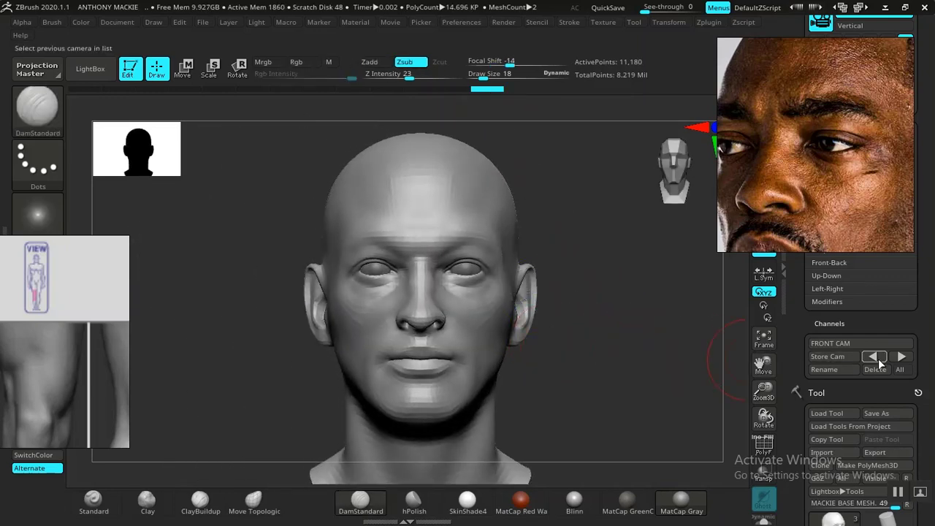
pyautogui.click(874, 356)
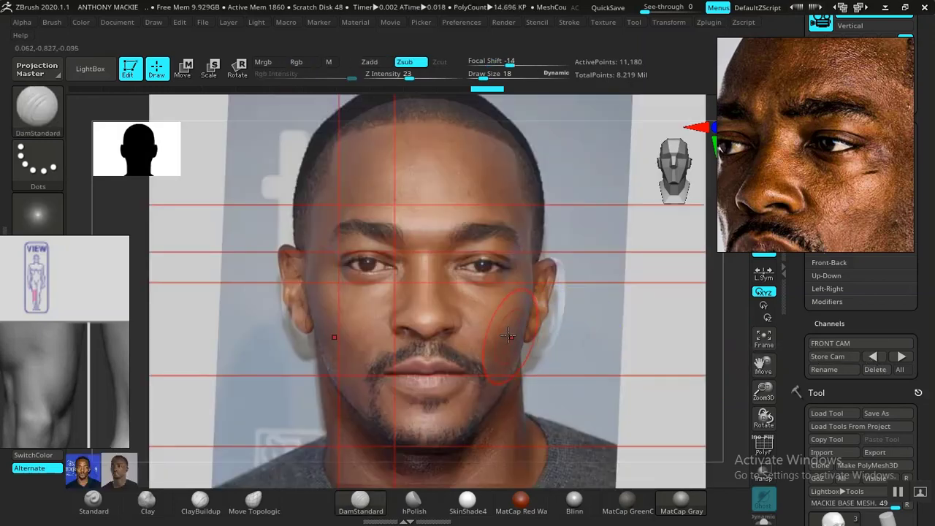
pyautogui.hotkey('shift', 'z')
pyautogui.hotkey('shift', 'z')
pyautogui.hotkey('shift', 'z')
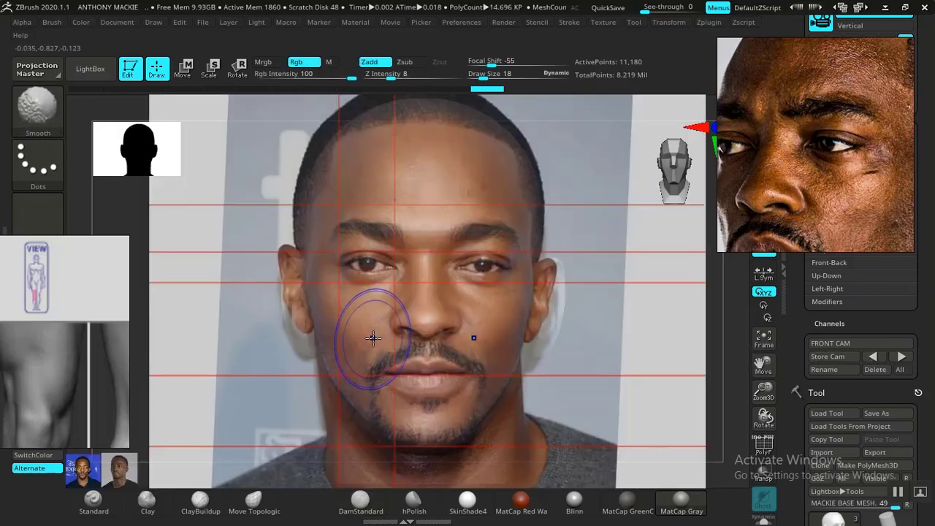
pyautogui.hotkey('shift', 'z')
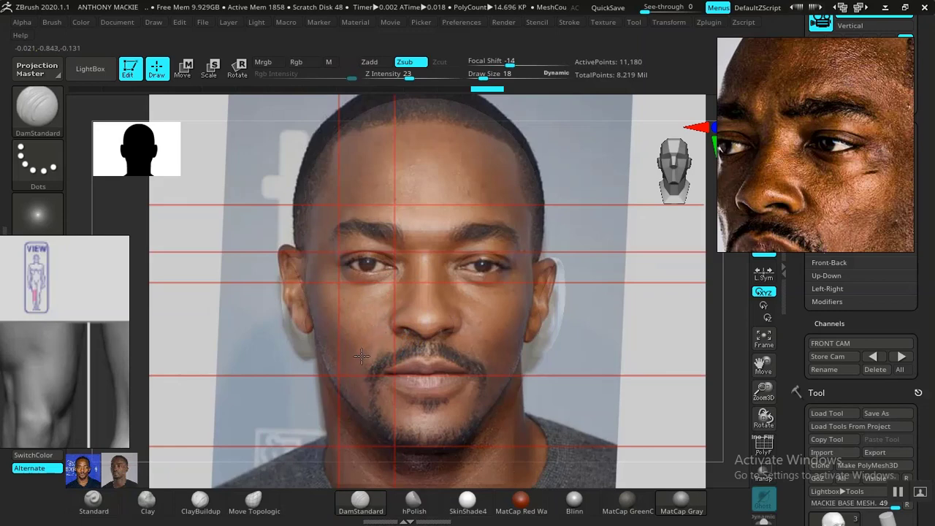
pyautogui.hotkey('shift', 'z')
# - Refine the creases beneath the inner eye corners and beside the nose with DamStandard at draw size 9, following the front reference
pyautogui.moveTo(630, 361)
pyautogui.mouseDown()
pyautogui.moveTo(578, 336)
pyautogui.moveTo(606, 380)
pyautogui.moveTo(706, 396)
pyautogui.moveTo(599, 361)
pyautogui.moveTo(606, 397)
pyautogui.moveTo(589, 340)
pyautogui.moveTo(568, 329)
pyautogui.mouseUp()
pyautogui.press('space')
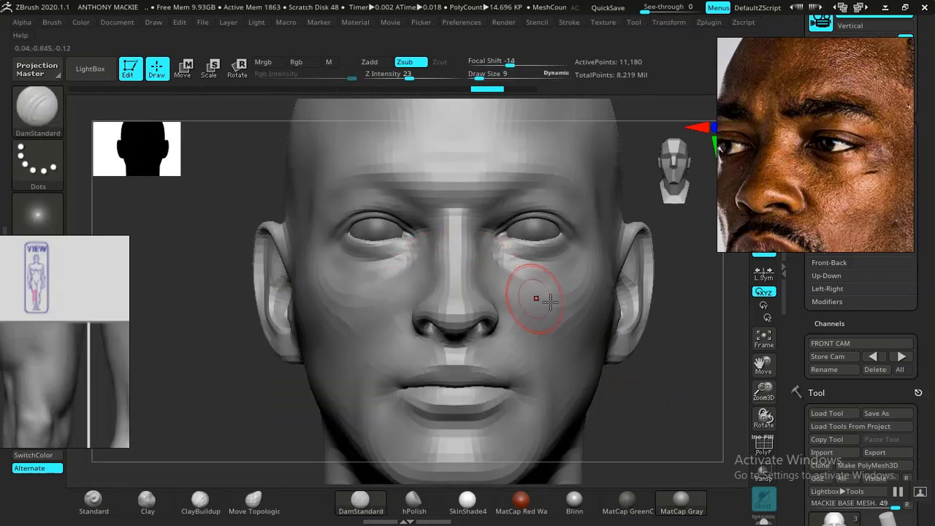
pyautogui.click(873, 356)
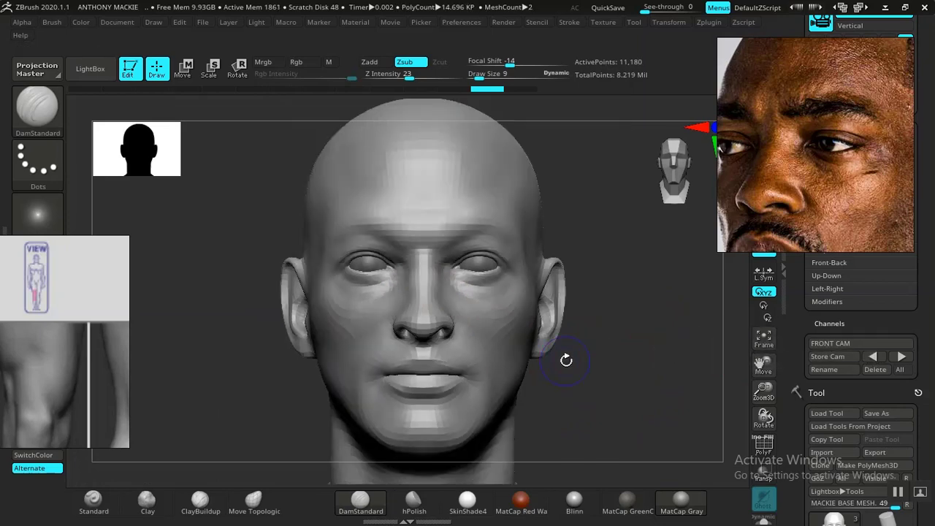
pyautogui.hotkey('shift', 'z')
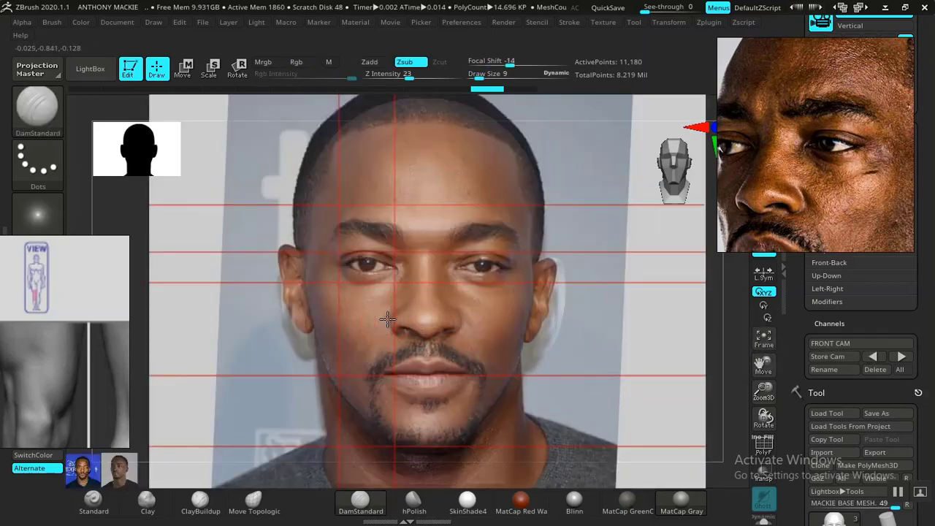
pyautogui.hotkey('shift', 'z')
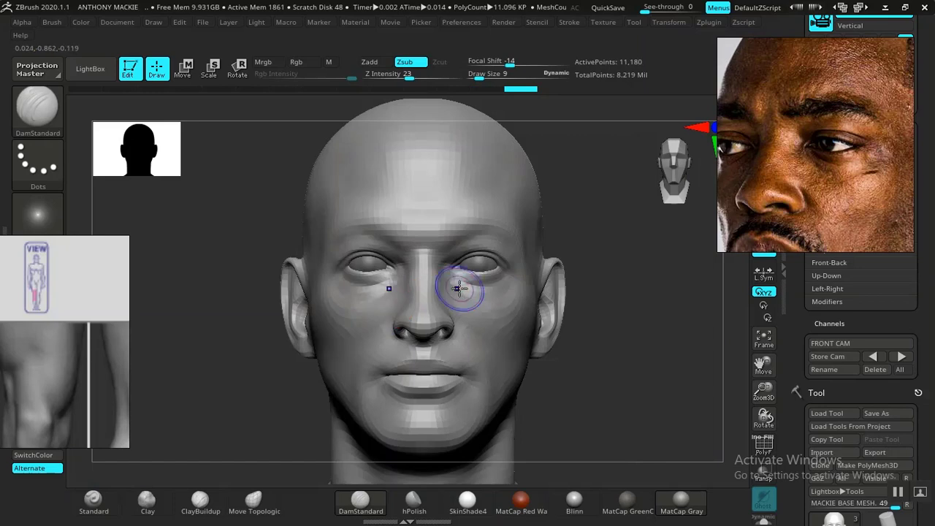
pyautogui.hotkey('shift', 'z')
pyautogui.hotkey('shift', 'z')
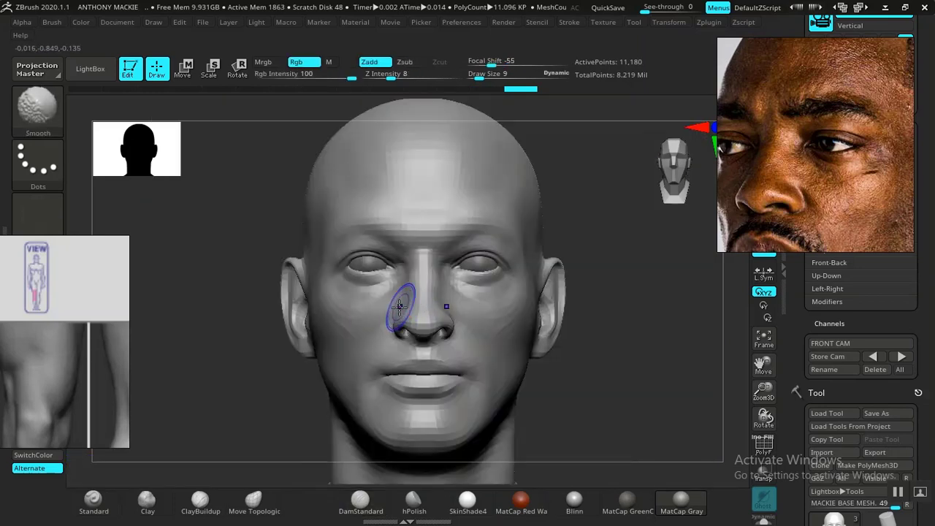
pyautogui.hotkey('shift', 'z')
pyautogui.hotkey('shift', 'z')
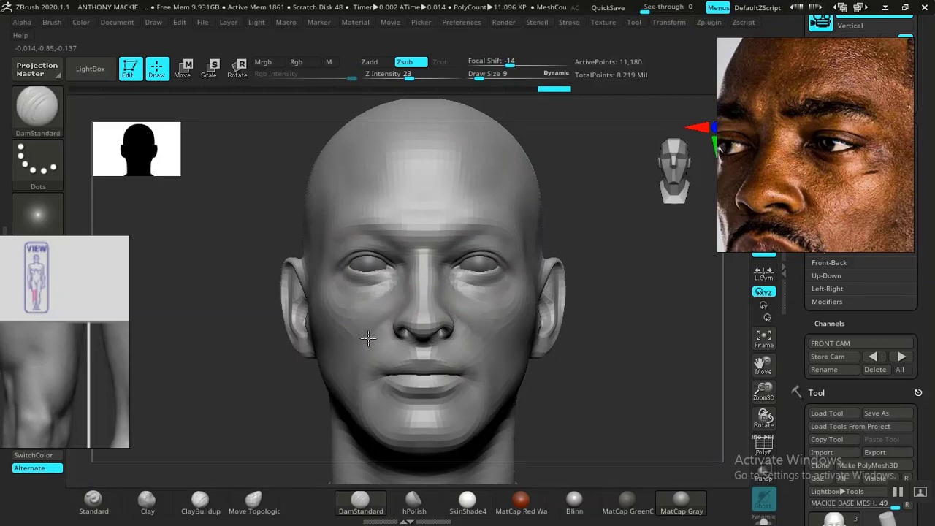
# - Undo the last cheek stroke and rework the folds beside the nostrils against the front reference overlay
pyautogui.press('ctrl')
pyautogui.hotkey('shift', 'z')
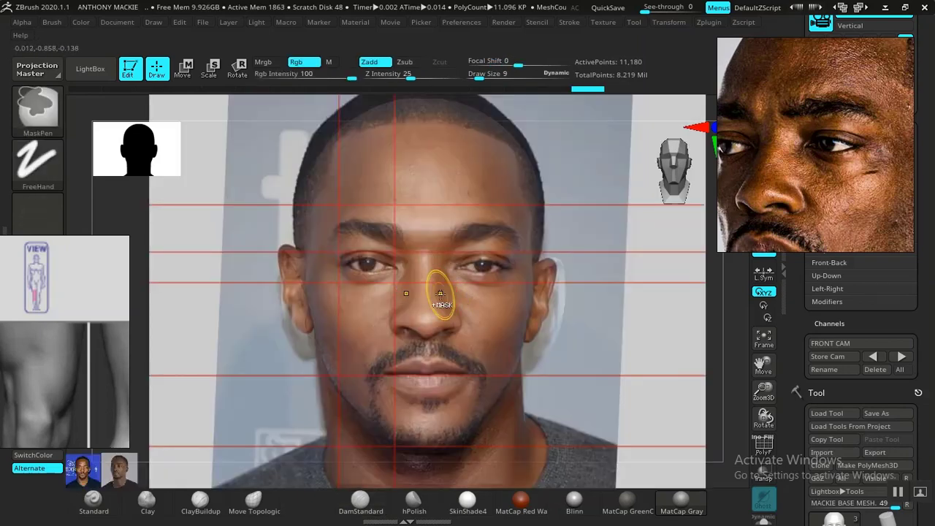
pyautogui.hotkey('shift', 'z')
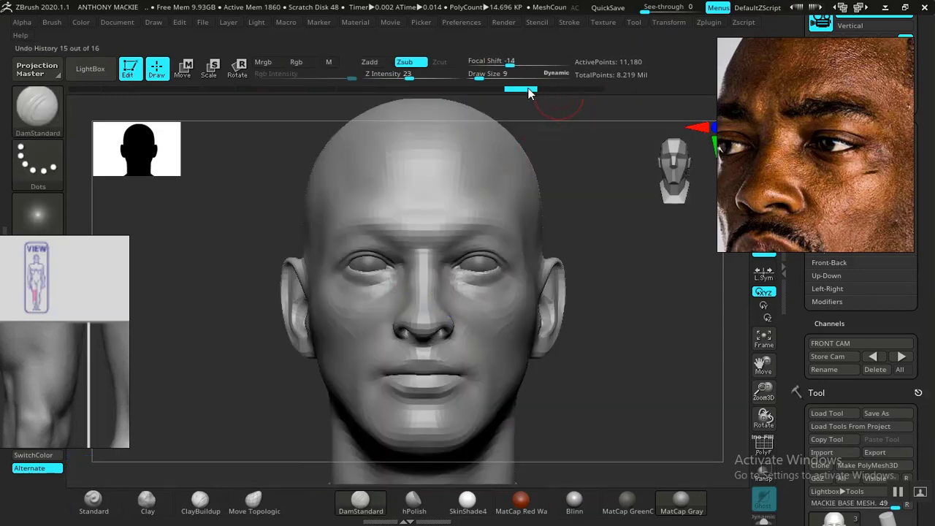
pyautogui.hotkey('ctrl', 'z')
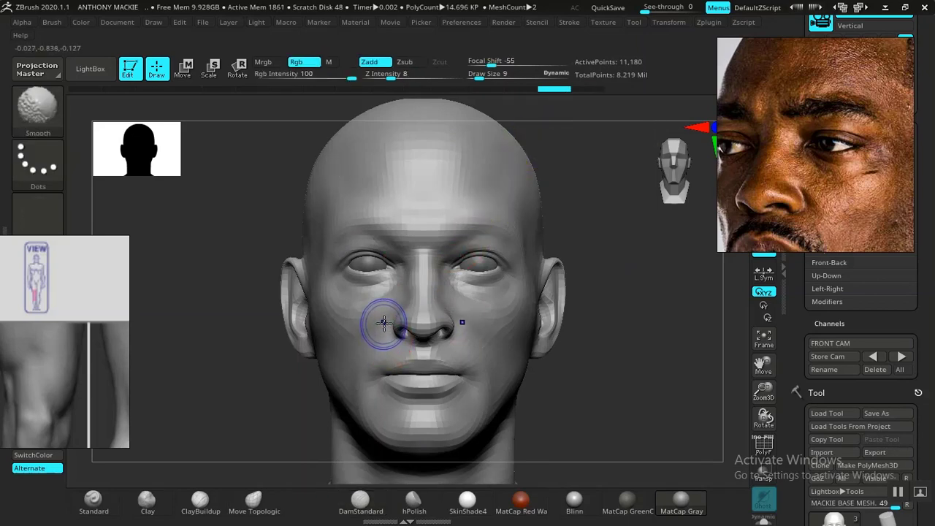
pyautogui.hotkey('shift', 'z')
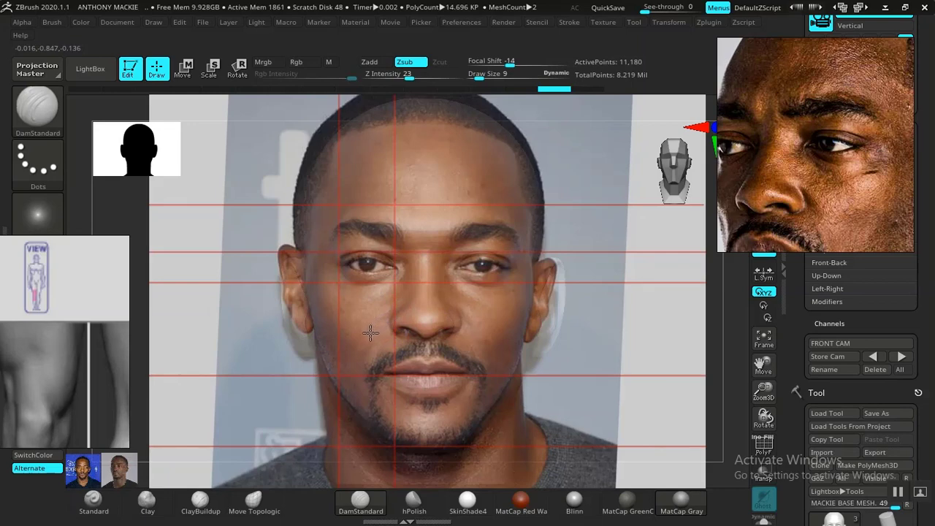
pyautogui.hotkey('shift', 'z')
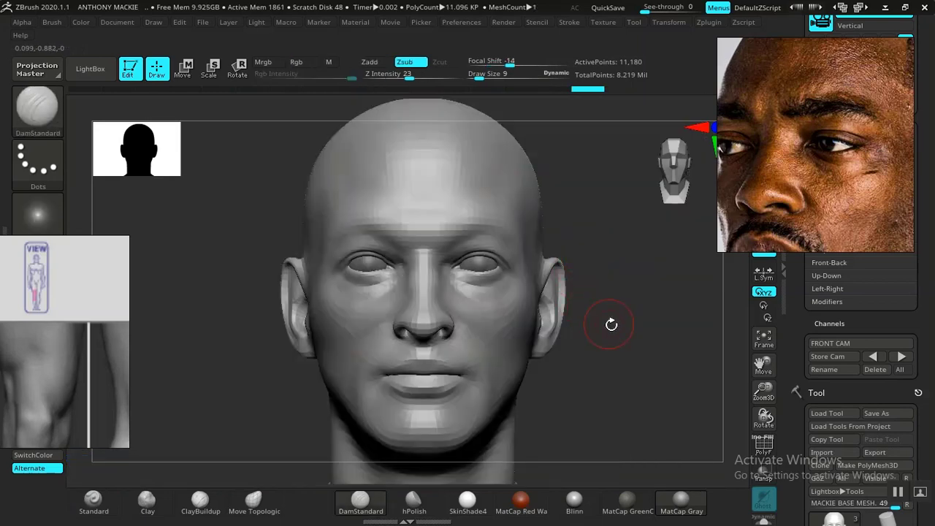
# - Restore the stored front camera and compare the nose, brows, cheeks and nostril area with the front reference overlay
pyautogui.moveTo(611, 324)
pyautogui.mouseDown()
pyautogui.moveTo(638, 346)
pyautogui.moveTo(636, 330)
pyautogui.moveTo(616, 387)
pyautogui.moveTo(647, 350)
pyautogui.moveTo(612, 351)
pyautogui.moveTo(605, 366)
pyautogui.mouseUp()
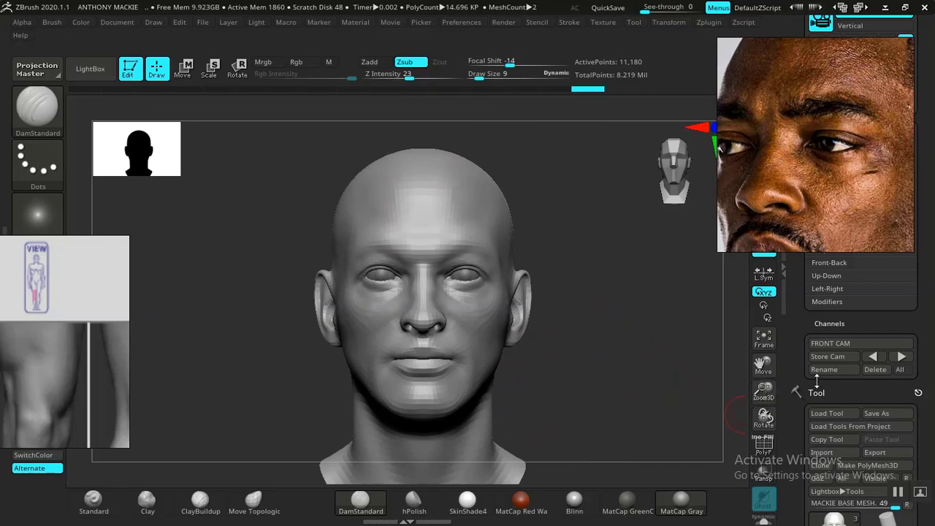
pyautogui.click(871, 357)
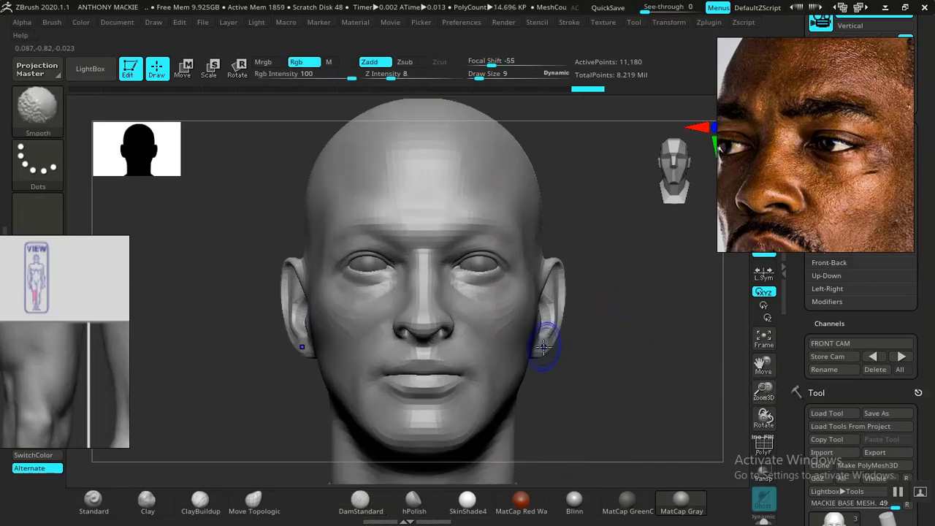
pyautogui.hotkey('shift', 'z')
pyautogui.hotkey('shift', 'z')
pyautogui.hotkey('shift', 'z')
pyautogui.hotkey('shift', 'z')
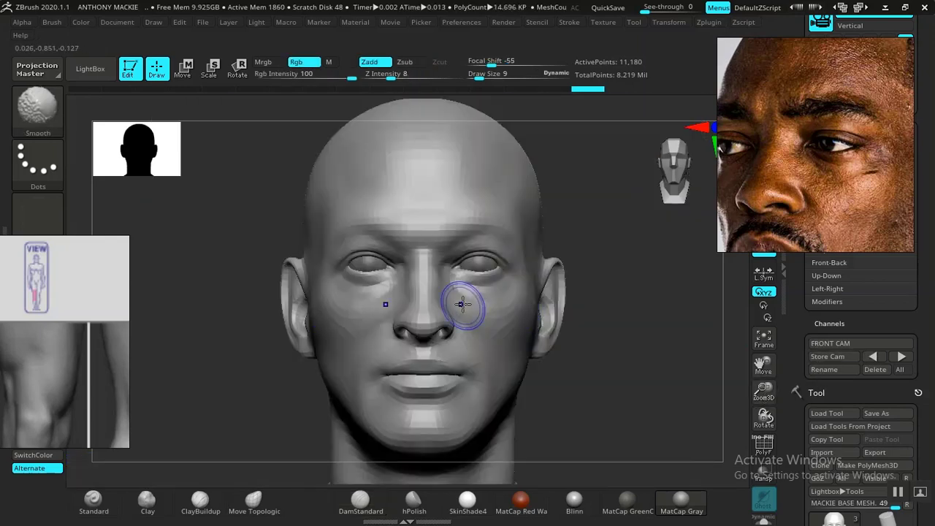
pyautogui.hotkey('shift', 'z')
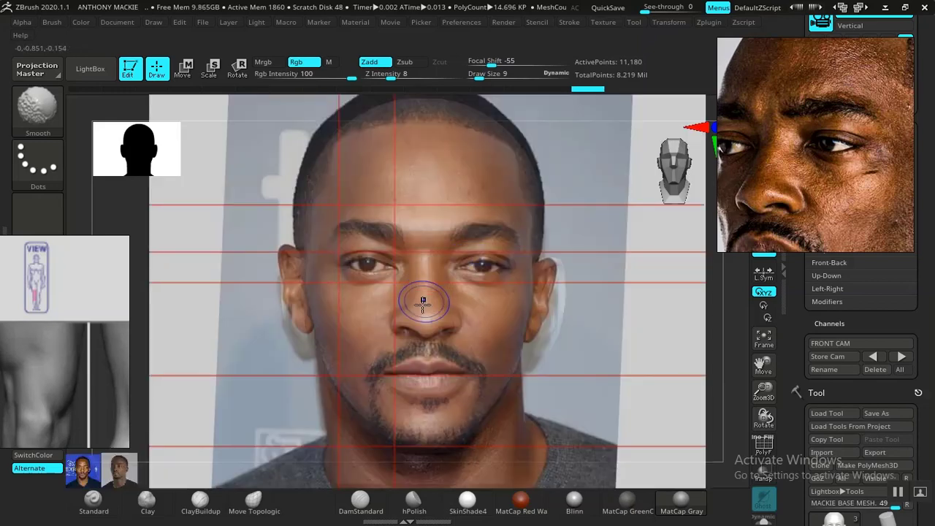
pyautogui.hotkey('shift', 'z')
pyautogui.hotkey('shift', 'z')
pyautogui.hotkey('shift', 'z')
pyautogui.hotkey('shift', 'z')
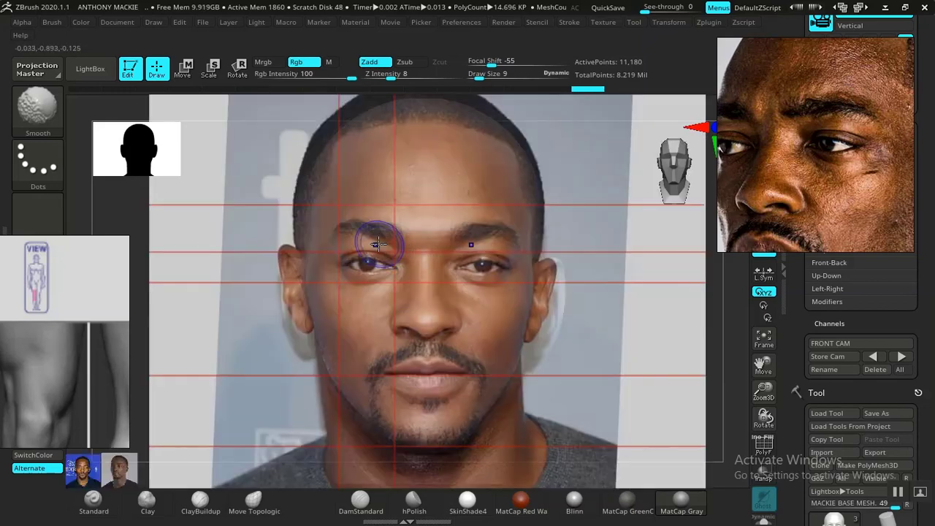
pyautogui.hotkey('shift', 'z')
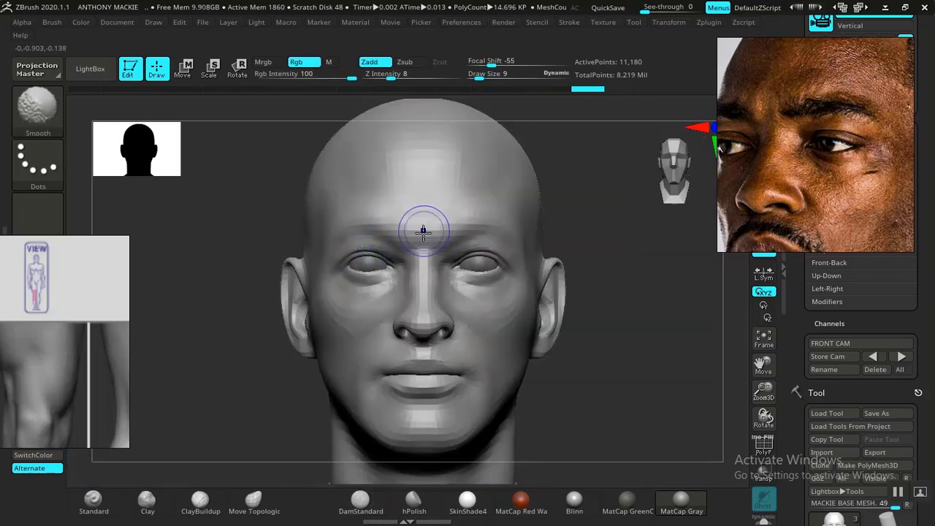
pyautogui.hotkey('shift', 'z')
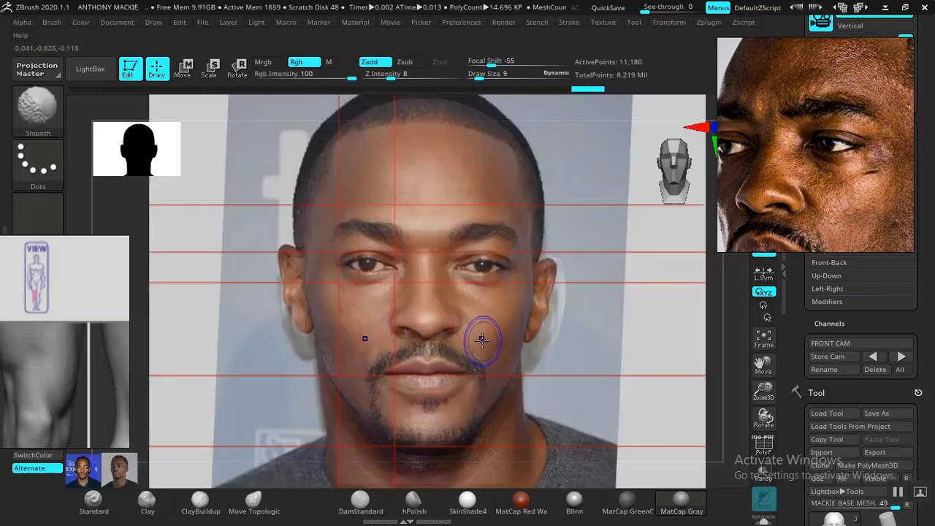
pyautogui.hotkey('shift', 'z')
pyautogui.hotkey('shift', 'z')
pyautogui.hotkey('shift', 'z')
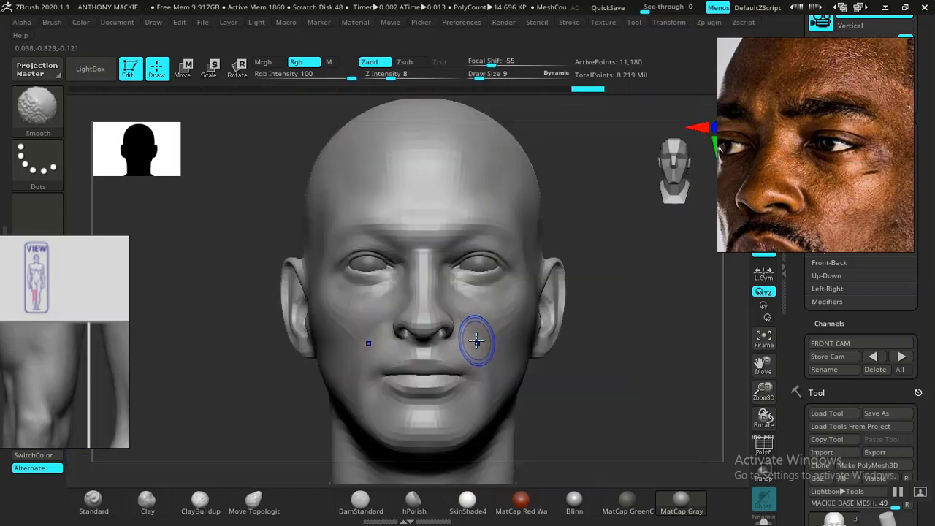
pyautogui.hotkey('shift', 'z')
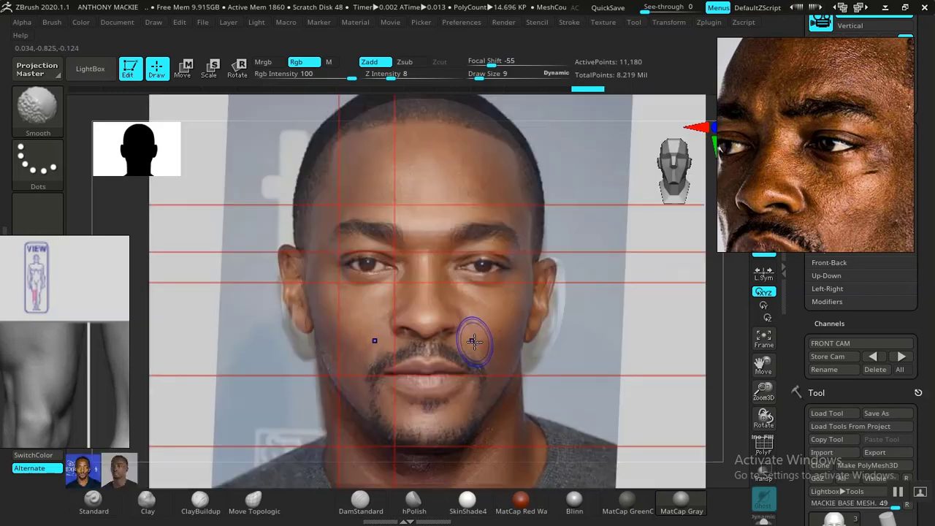
pyautogui.hotkey('shift', 'z')
pyautogui.hotkey('shift', 'z')
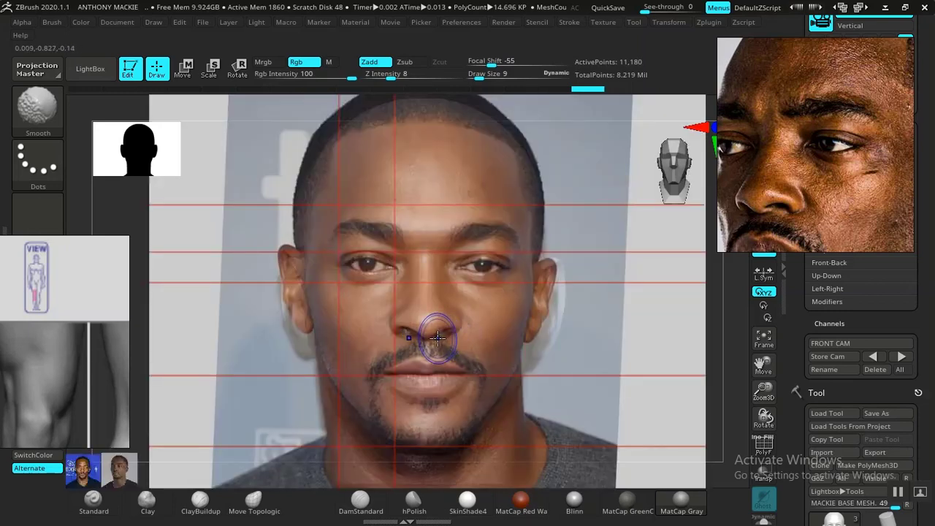
# - Nudge the base of the nose with the Move Topological brush at draw size 10, checking its shape against the front reference overlay
pyautogui.click(255, 506)
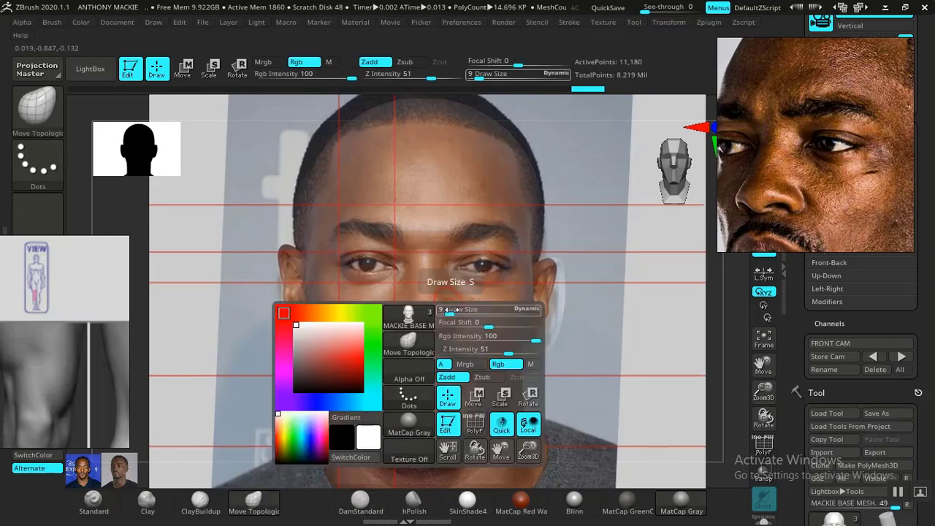
pyautogui.press('space')
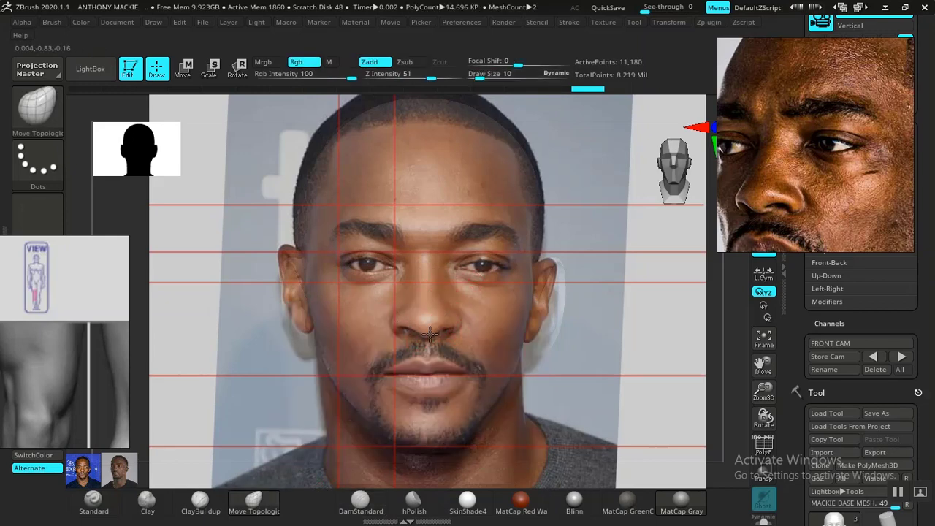
pyautogui.moveTo(430, 335); pyautogui.dragTo(427, 333)
pyautogui.hotkey('ctrl', 'z')
pyautogui.hotkey('shift', 'z')
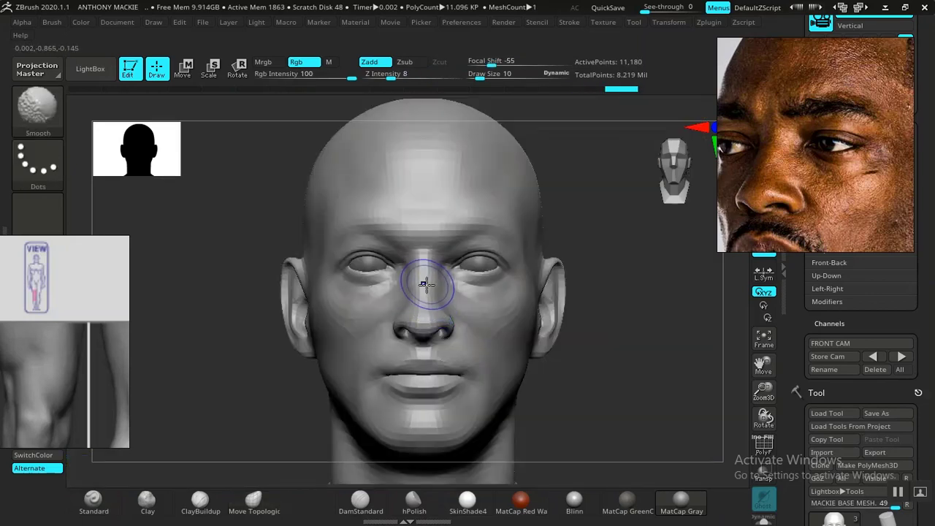
pyautogui.hotkey('shift', 'z')
pyautogui.hotkey('shift', 'z')
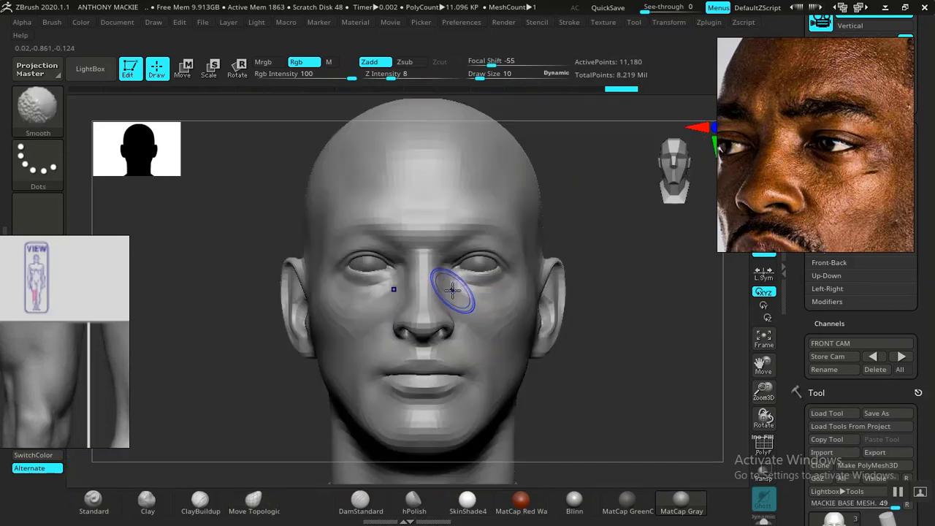
pyautogui.hotkey('shift', 'z')
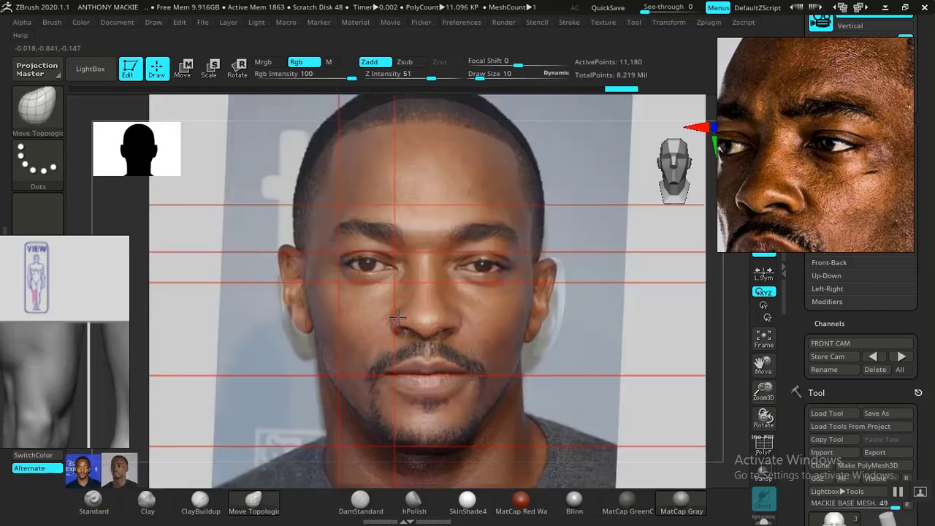
# - Refine the sides of the nose with light smoothing at draw size 10, checking them against the front reference overlay
pyautogui.hotkey('shift', 'z')
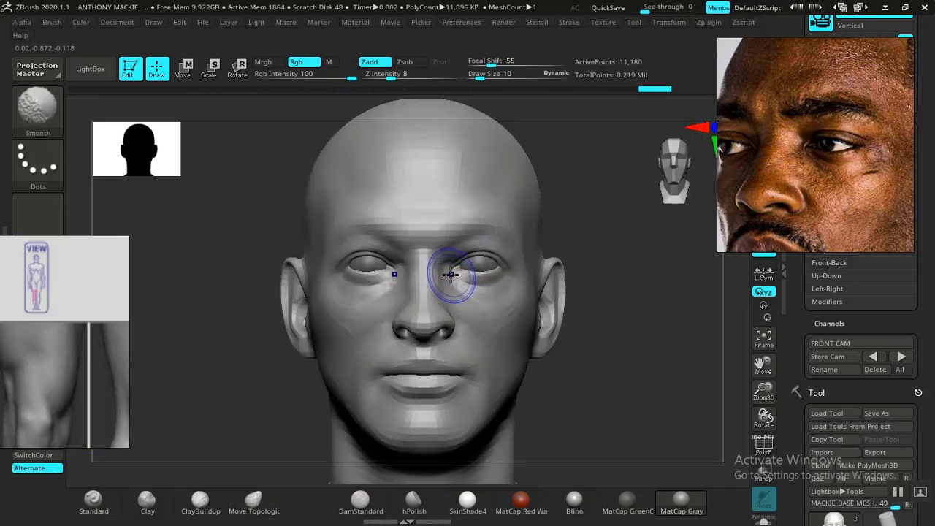
pyautogui.hotkey('shift', 'z')
pyautogui.hotkey('shift', 'z')
pyautogui.hotkey('shift', 'z')
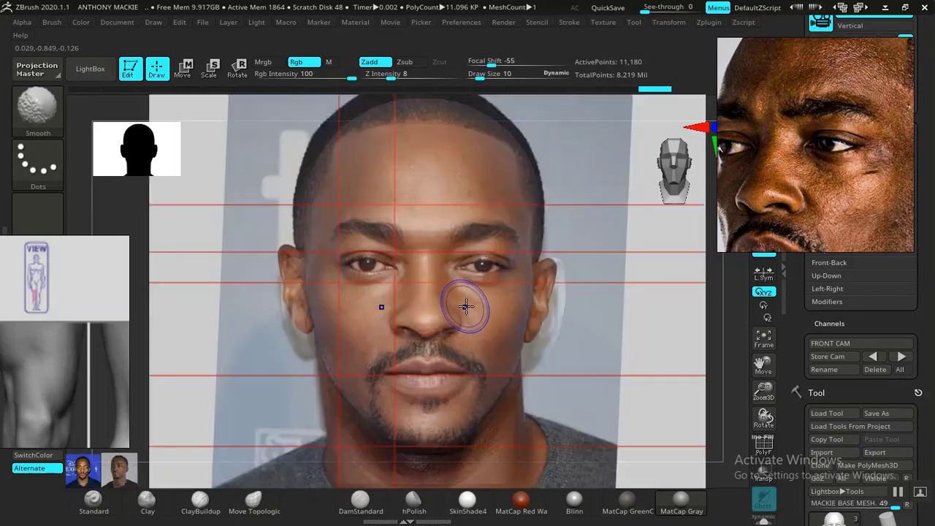
pyautogui.hotkey('shift', 'z')
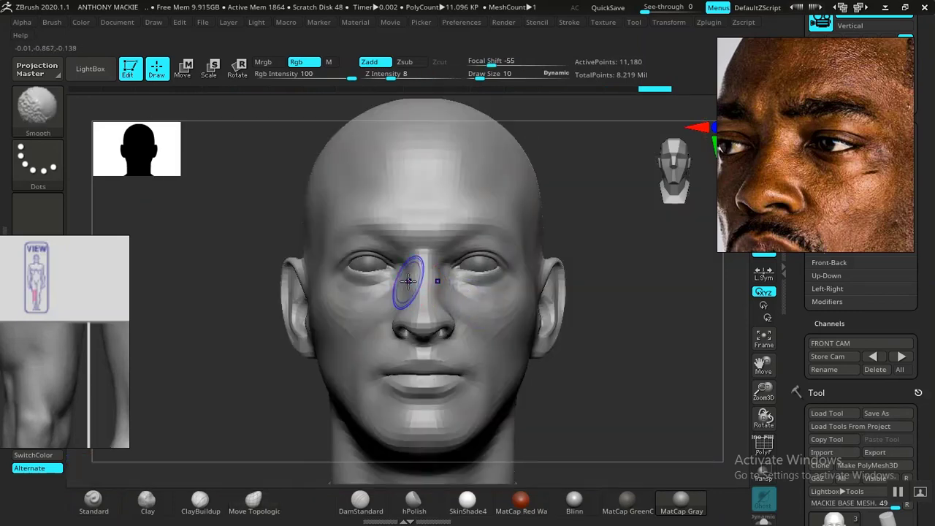
pyautogui.hotkey('shift', 'z')
pyautogui.hotkey('shift', 'z')
pyautogui.hotkey('shift', 'z')
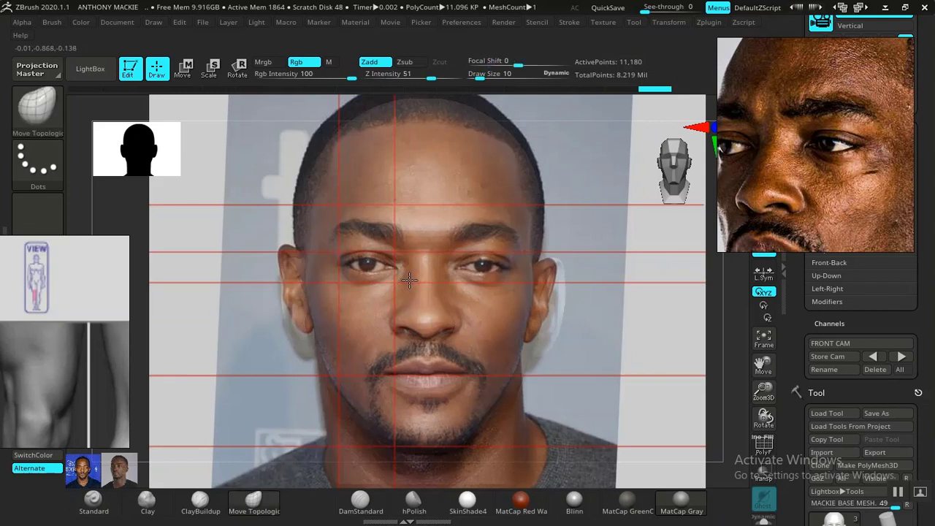
pyautogui.hotkey('shift', 'z')
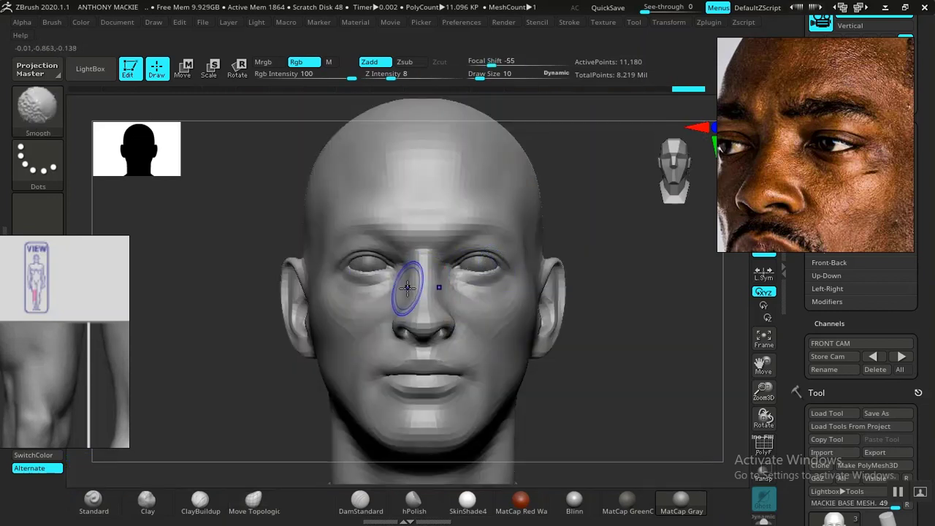
pyautogui.keyDown('shift'); pyautogui.moveTo(411, 286); pyautogui.dragTo(408, 292); pyautogui.keyUp('shift')
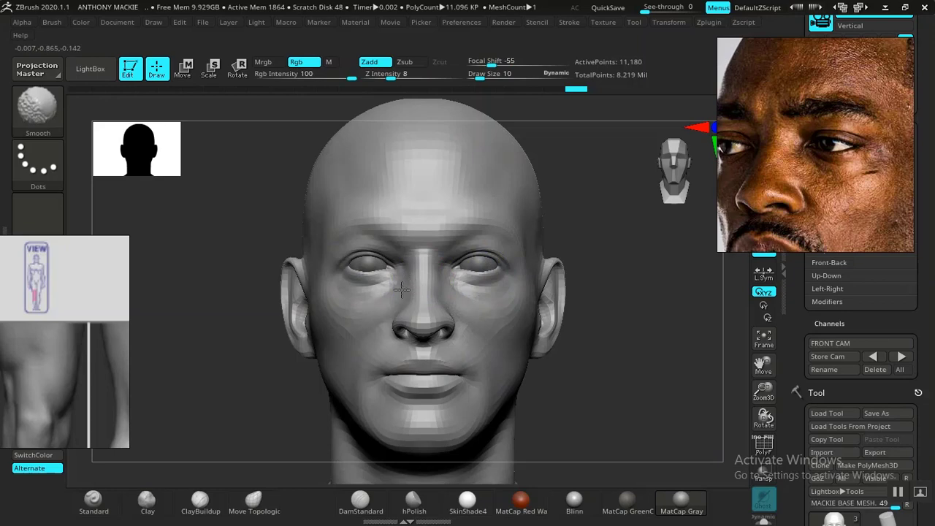
# - Compare the outer cheeks, nostrils and nose width with the front reference overlay
pyautogui.hotkey('shift', 'z')
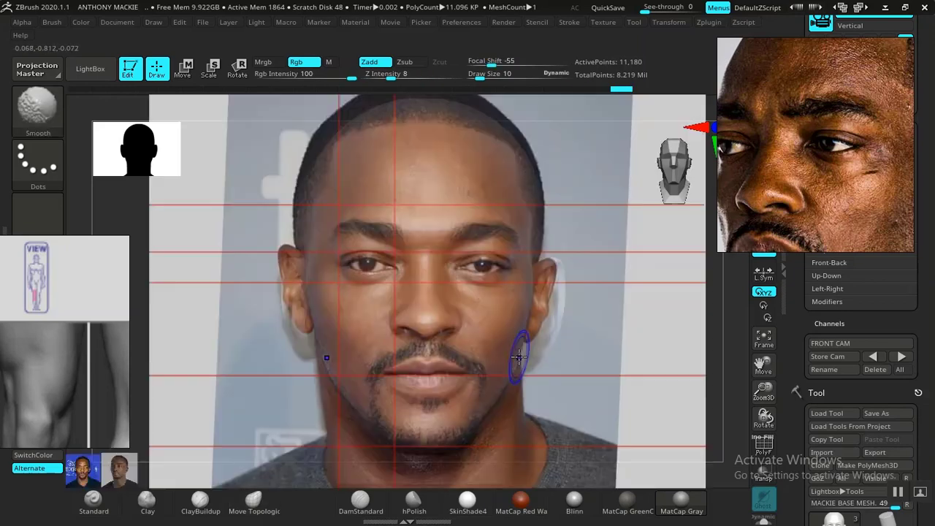
pyautogui.hotkey('shift', 'z')
pyautogui.hotkey('shift', 'z')
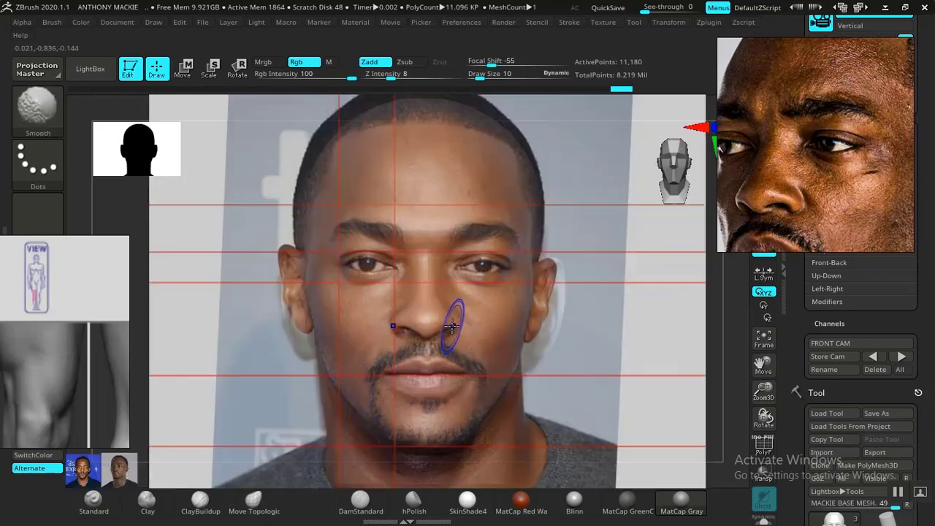
pyautogui.hotkey('shift', 'z')
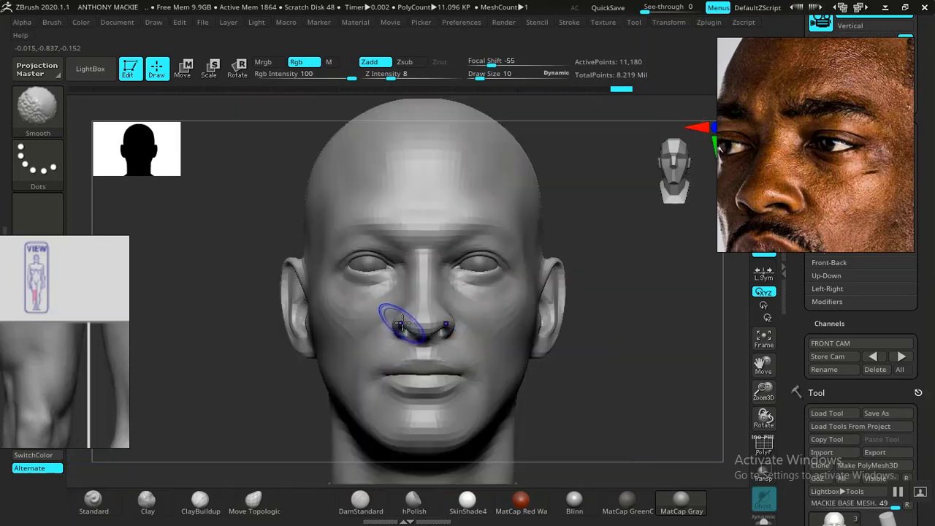
pyautogui.hotkey('shift', 'z')
pyautogui.hotkey('shift', 'z')
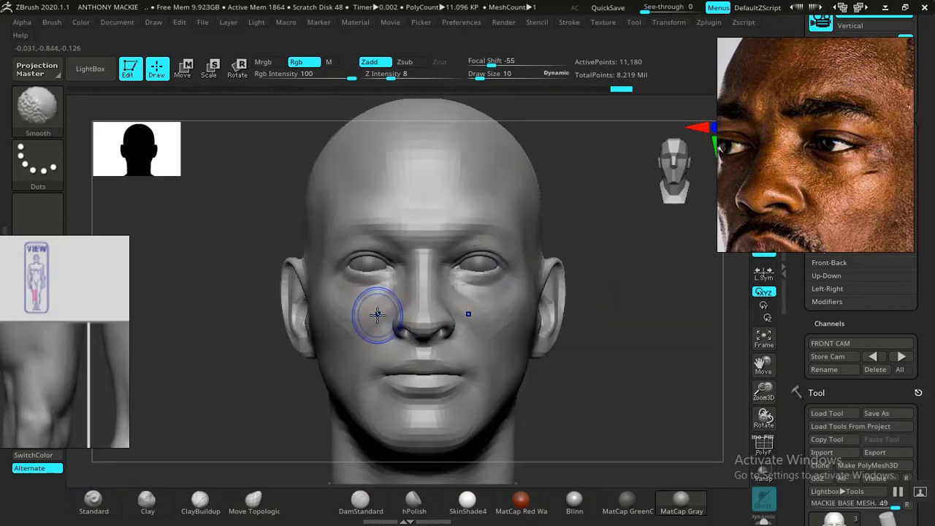
# - Smooth and reshape the cheeks with Move Topological at draw size 22, following the front reference overlay
pyautogui.press('space')
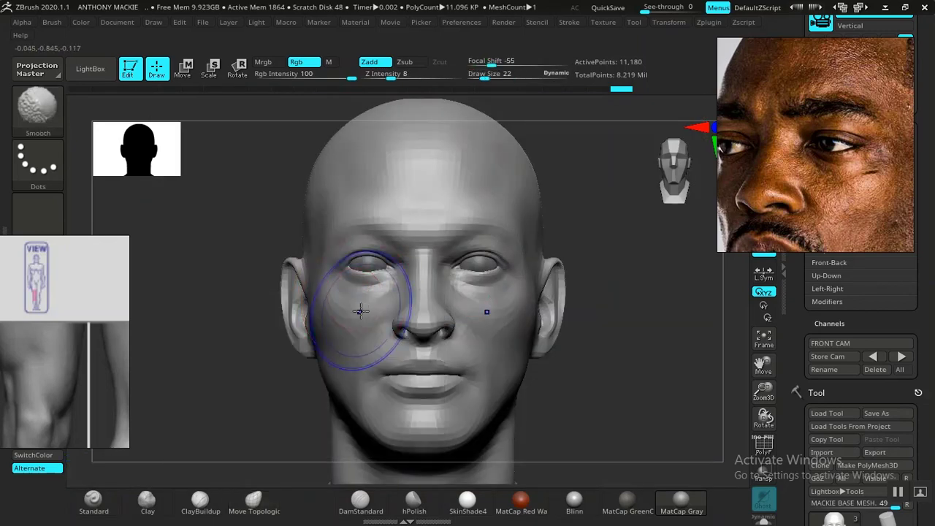
pyautogui.hotkey('shift', 'z')
pyautogui.hotkey('shift', 'z')
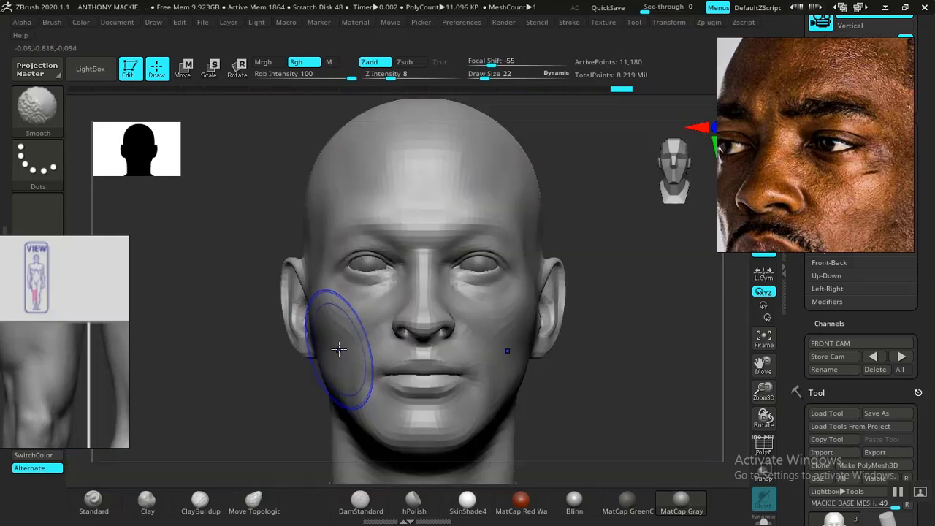
pyautogui.hotkey('shift', 'z')
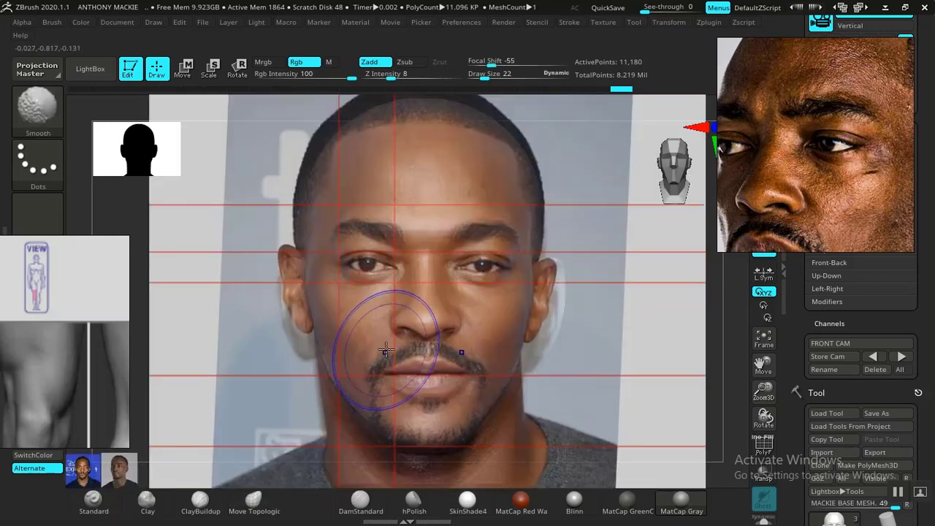
pyautogui.hotkey('shift', 'z')
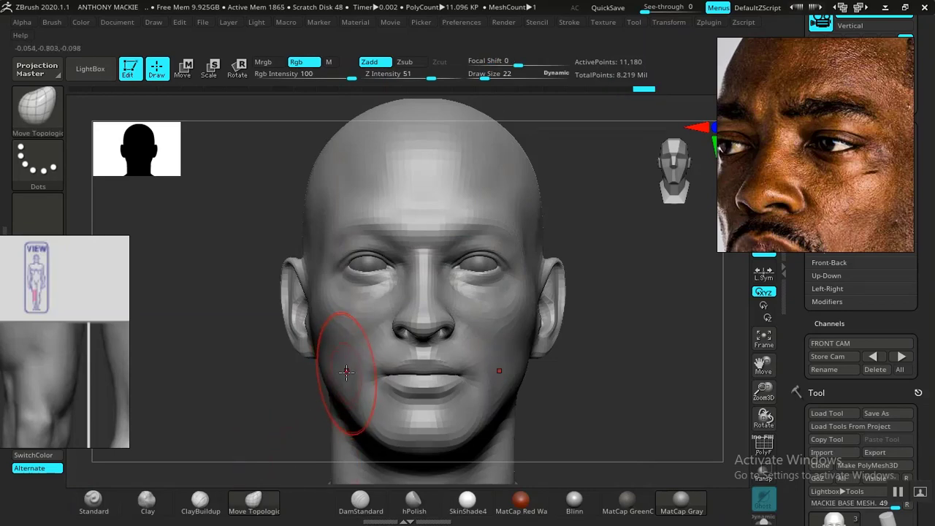
pyautogui.hotkey('shift', 'z')
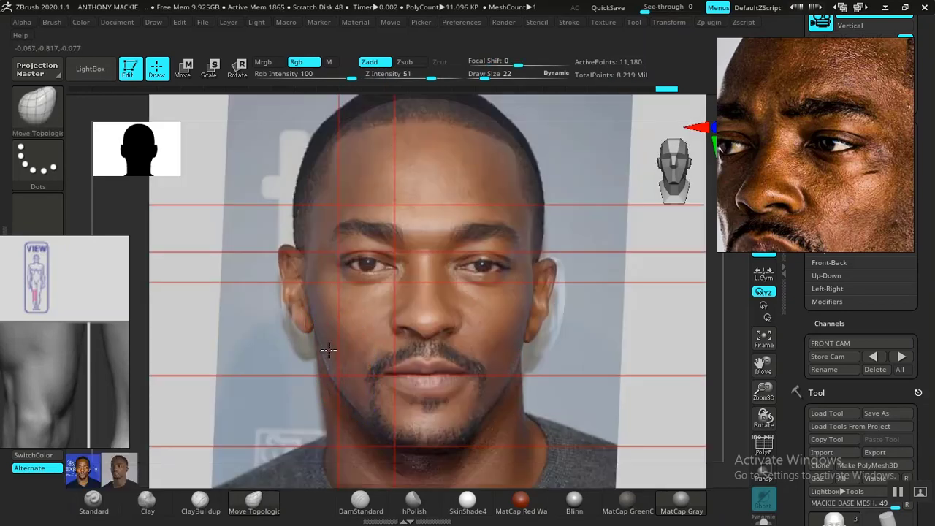
pyautogui.hotkey('shift', 'z')
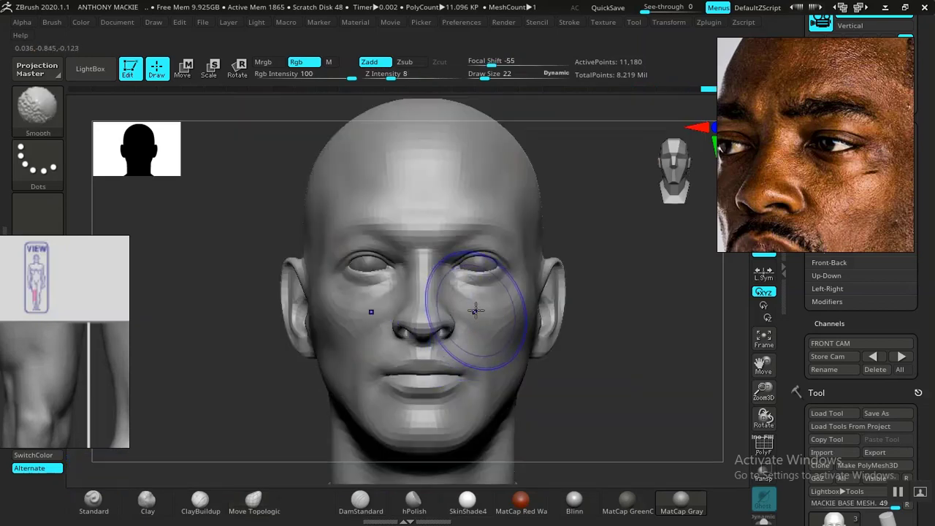
# - Adjust the lower jawline beside the chin with Move Topological at draw size 22 to match the front reference overlay
pyautogui.hotkey('shift', 'z')
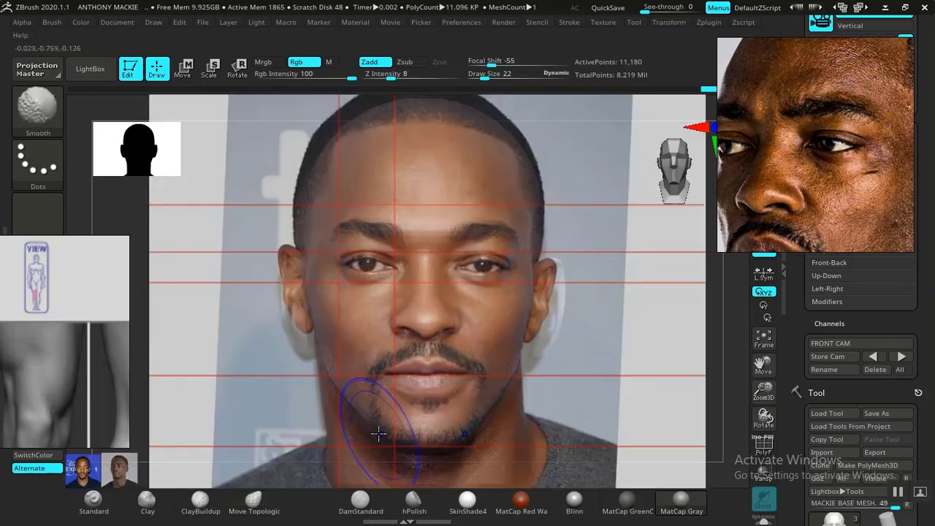
pyautogui.hotkey('shift', 'z')
pyautogui.hotkey('shift', 'z')
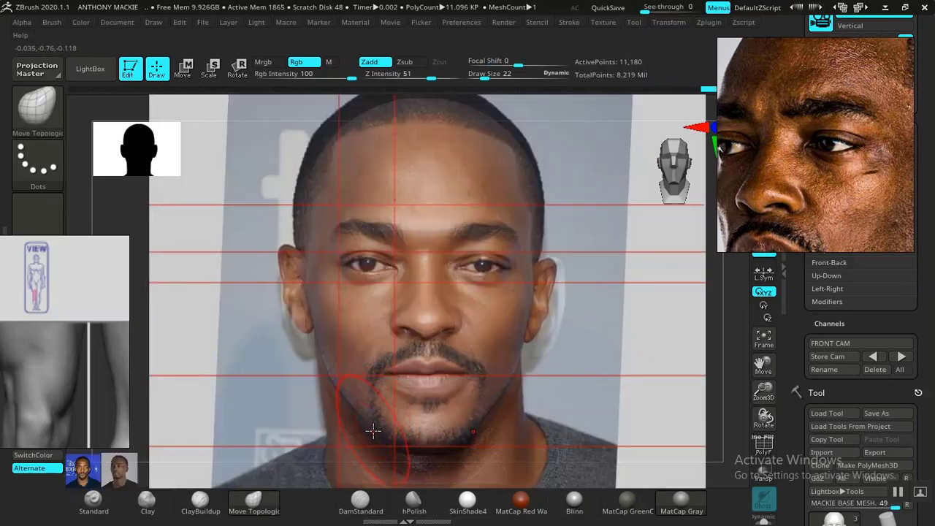
pyautogui.hotkey('shift', 'z')
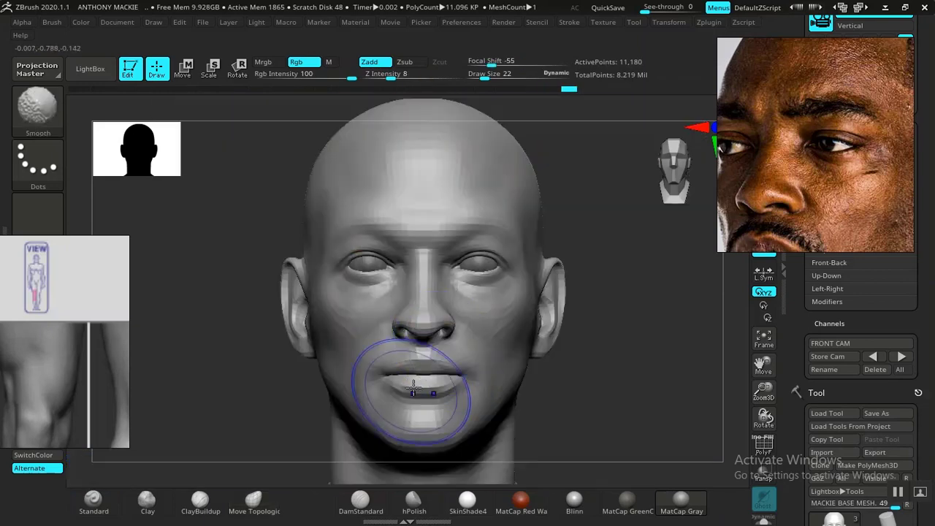
pyautogui.hotkey('shift', 'z')
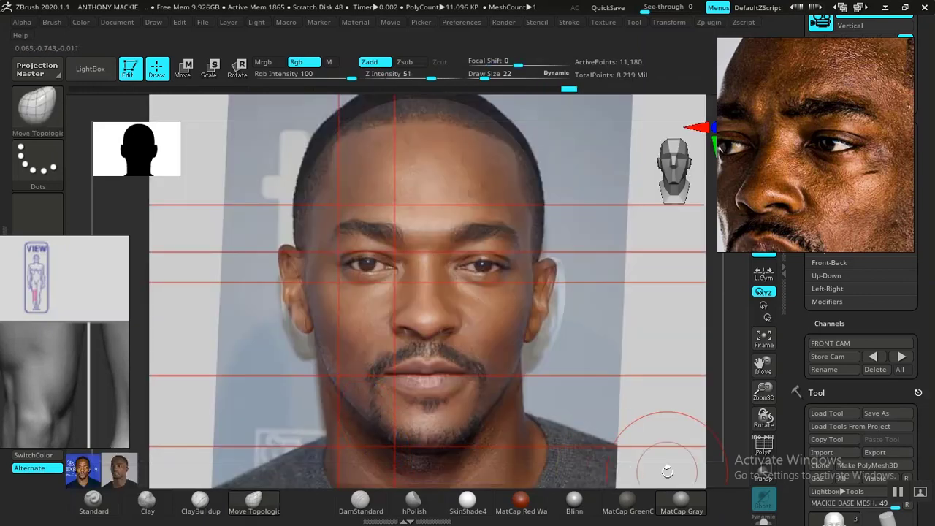
pyautogui.hotkey('shift', 'z')
pyautogui.hotkey('shift', 'z')
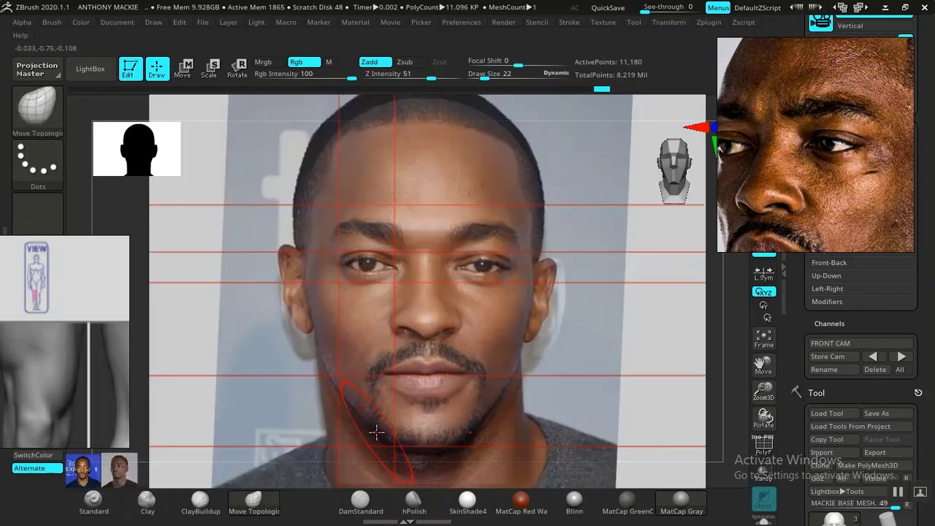
pyautogui.hotkey('shift', 'z')
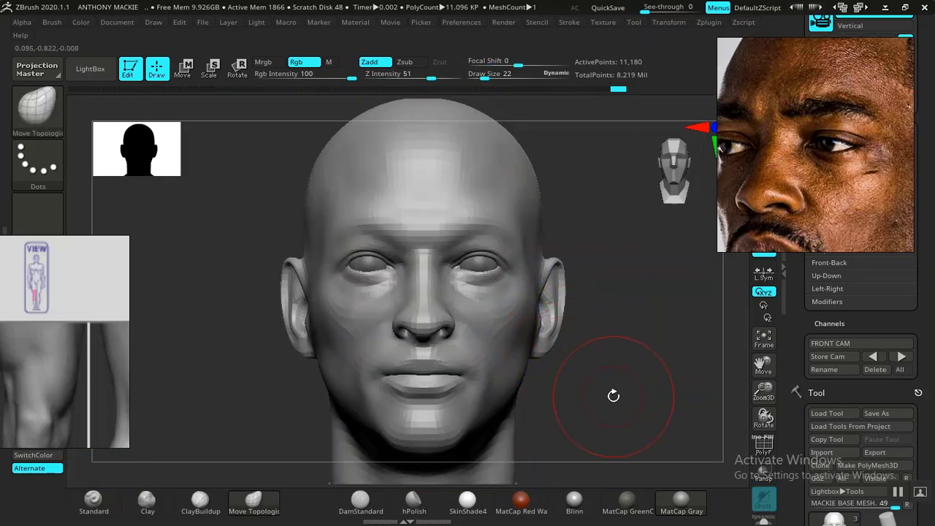
# - Reshape the underside of the chin in side profile with Move Topological, using draw size 45 and then 26
pyautogui.keyDown('alt'); pyautogui.moveTo(613, 395); pyautogui.dragTo(607, 373); pyautogui.keyUp('alt')
pyautogui.moveTo(541, 342)
pyautogui.keyDown('alt'); pyautogui.mouseDown()
pyautogui.moveTo(561, 377)
pyautogui.moveTo(629, 370)
pyautogui.moveTo(559, 369)
pyautogui.moveTo(547, 359)
pyautogui.moveTo(395, 413)
pyautogui.mouseUp(); pyautogui.keyUp('alt')
pyautogui.press('space')
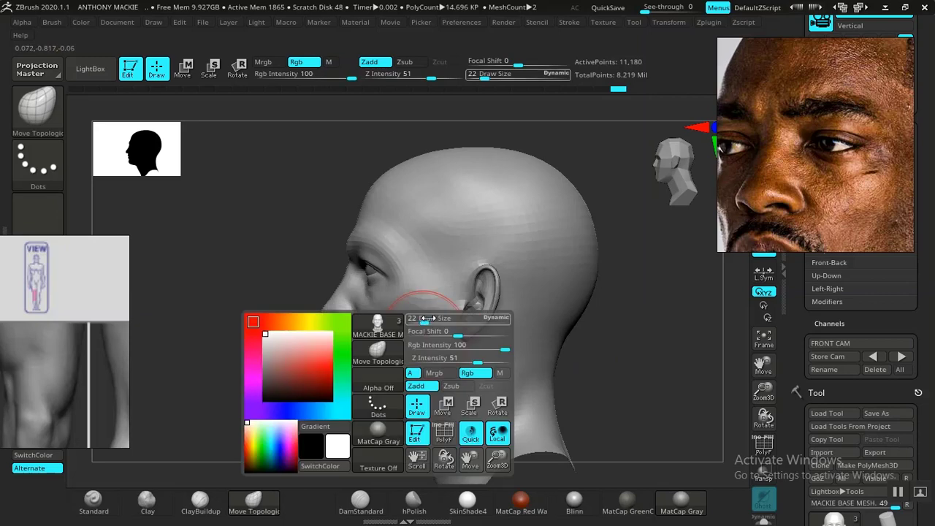
pyautogui.moveTo(428, 319); pyautogui.dragTo(443, 319)
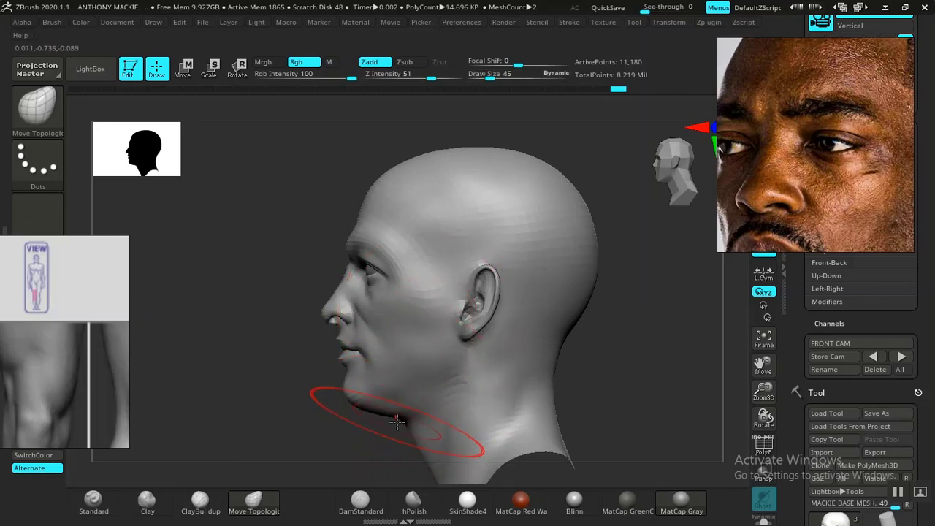
pyautogui.press('q')
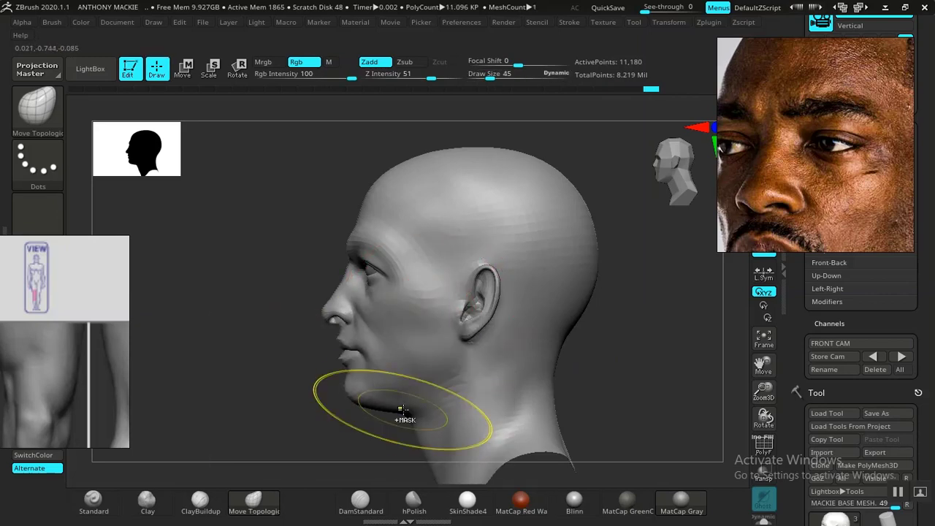
pyautogui.press('space')
pyautogui.moveTo(425, 320); pyautogui.dragTo(416, 320)
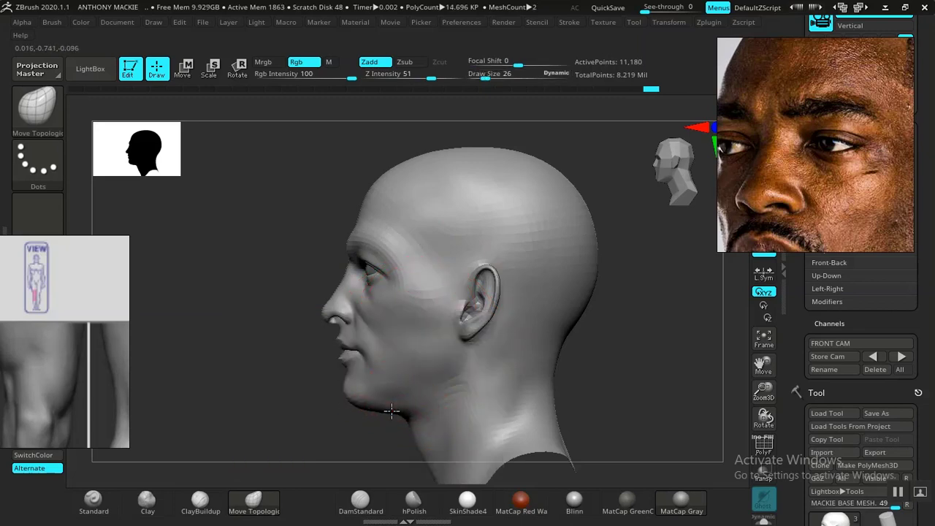
# - Polish the underside of the jaw with hPolish, undoing a stroke and reducing the draw size to 14, and smooth the result
pyautogui.moveTo(587, 383)
pyautogui.mouseDown()
pyautogui.moveTo(612, 273)
pyautogui.moveTo(603, 225)
pyautogui.moveTo(530, 213)
pyautogui.moveTo(504, 241)
pyautogui.mouseUp()
pyautogui.click(416, 506)
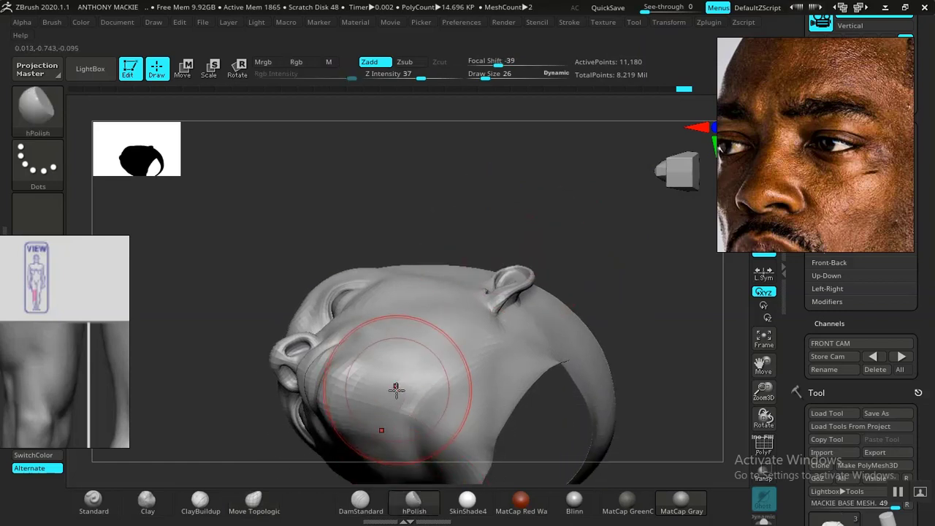
pyautogui.press('ctrl')
pyautogui.hotkey('ctrl', 'z')
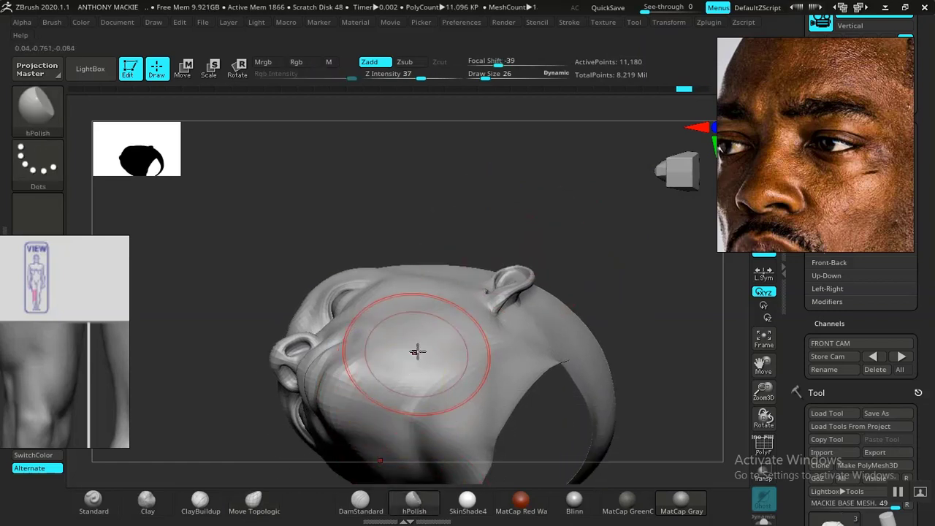
pyautogui.press('space')
pyautogui.moveTo(424, 319); pyautogui.dragTo(417, 319)
pyautogui.moveTo(398, 384); pyautogui.dragTo(386, 389)
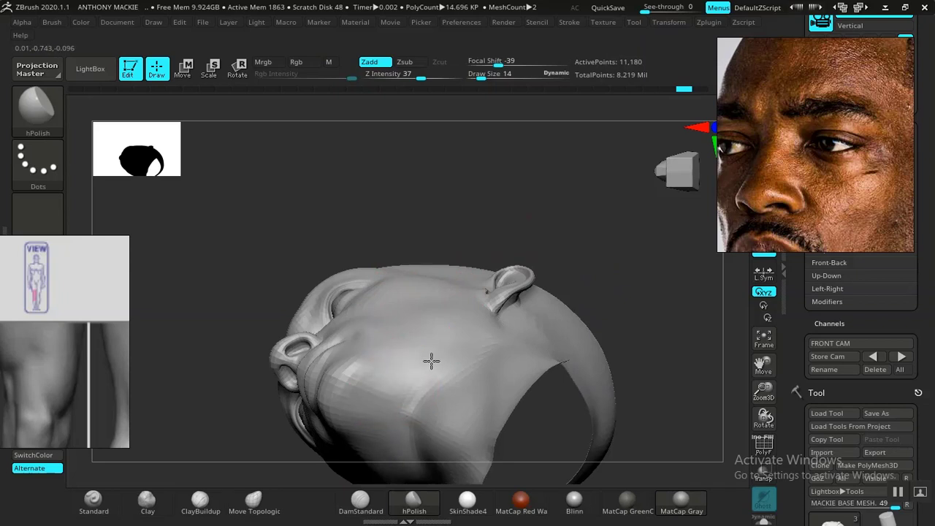
pyautogui.press('shift')
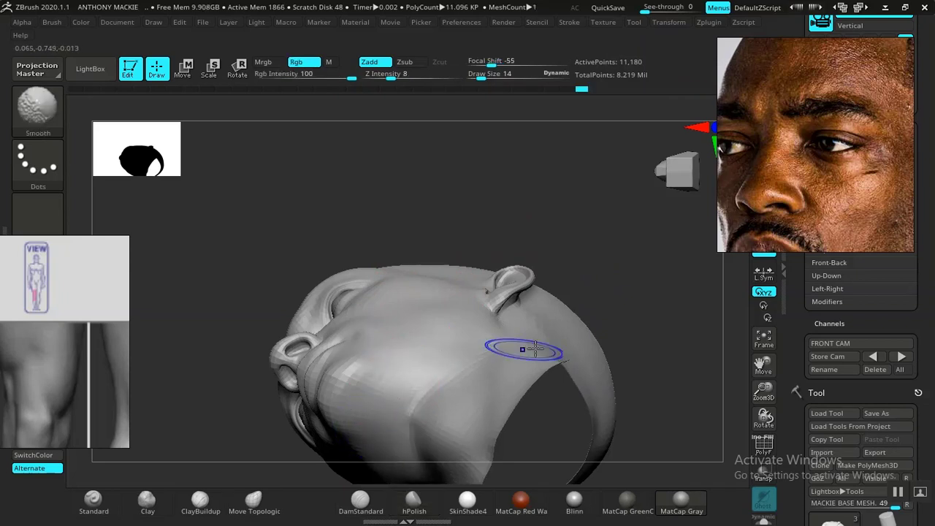
# - Return the head to a front view and bring up a frontal close-up photo on the reference board for comparison
pyautogui.moveTo(566, 351)
pyautogui.mouseDown()
pyautogui.moveTo(574, 298)
pyautogui.moveTo(547, 385)
pyautogui.moveTo(597, 384)
pyautogui.moveTo(583, 390)
pyautogui.moveTo(589, 359)
pyautogui.moveTo(574, 357)
pyautogui.mouseUp()
pyautogui.moveTo(526, 327)
pyautogui.keyDown('alt'); pyautogui.mouseDown()
pyautogui.moveTo(558, 340)
pyautogui.moveTo(566, 366)
pyautogui.mouseUp(); pyautogui.keyUp('alt')
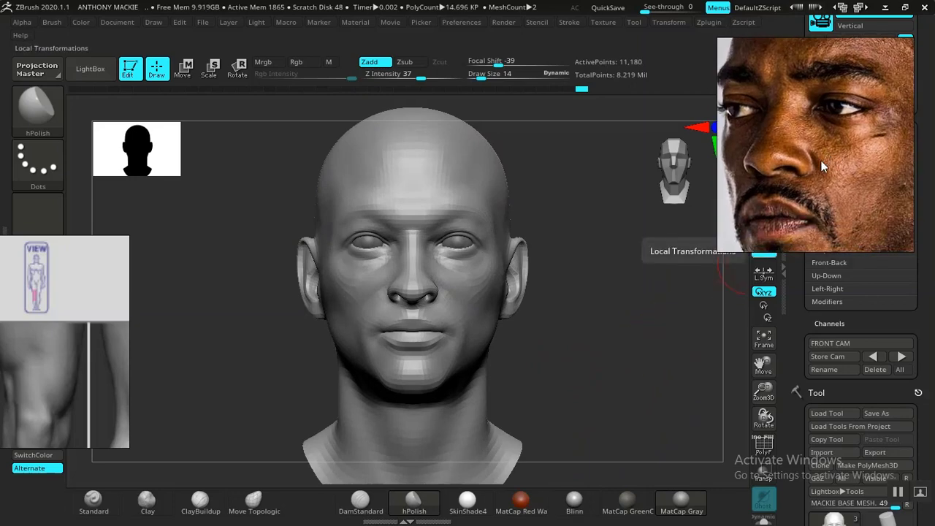
pyautogui.scroll(-6, 822, 161)
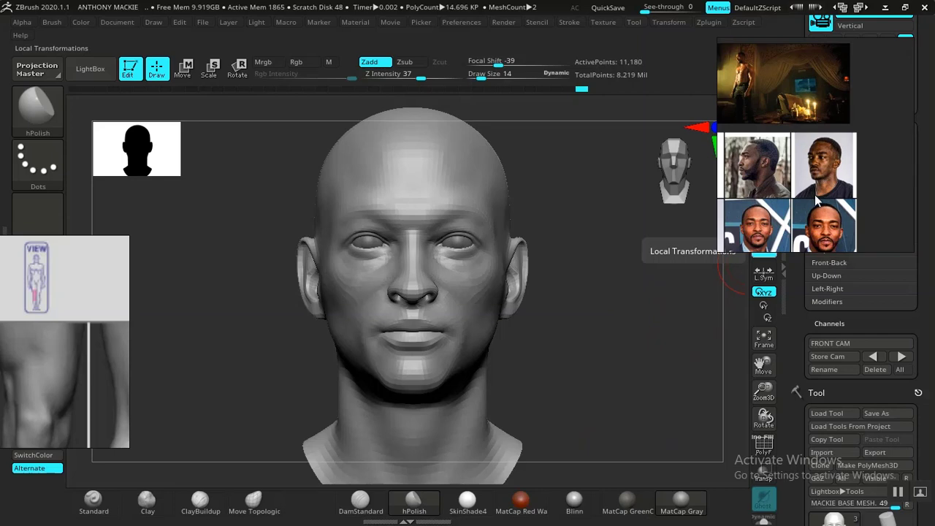
pyautogui.scroll(-4, 818, 200)
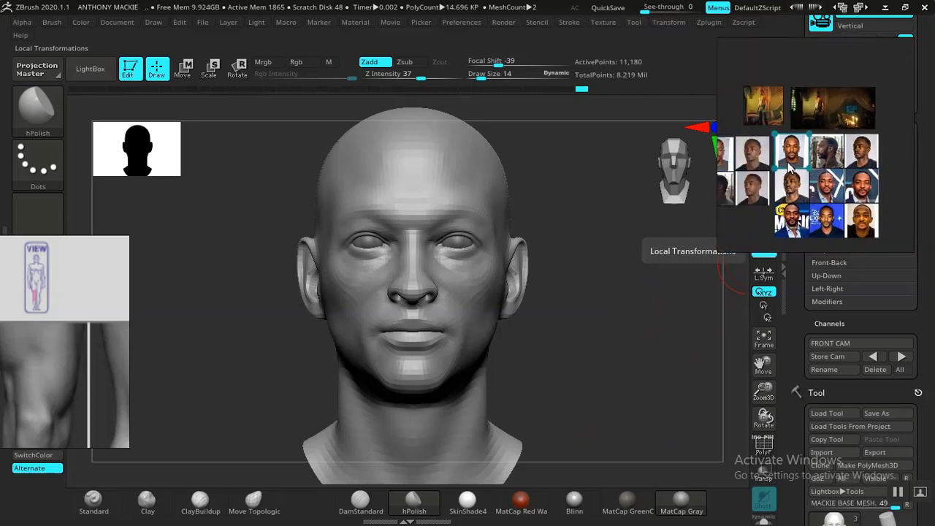
pyautogui.scroll(10, 789, 160)
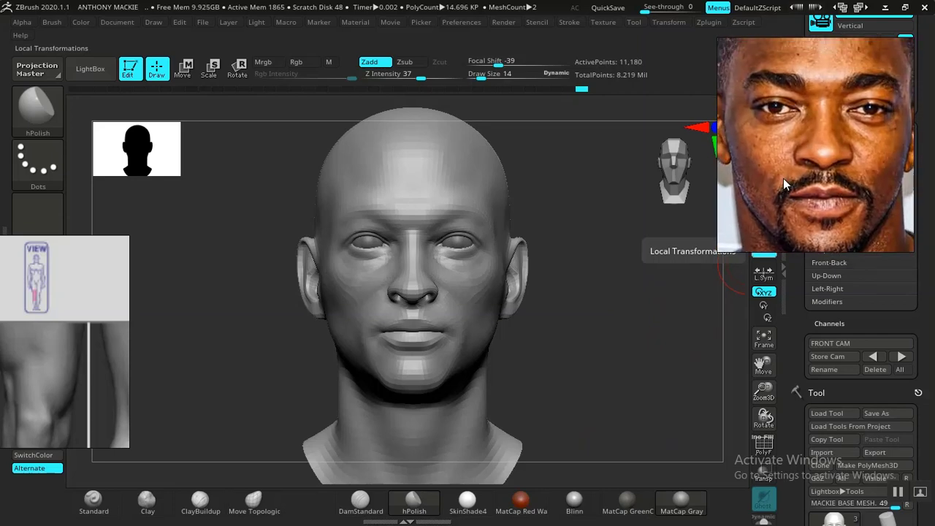
pyautogui.scroll(1, 793, 186)
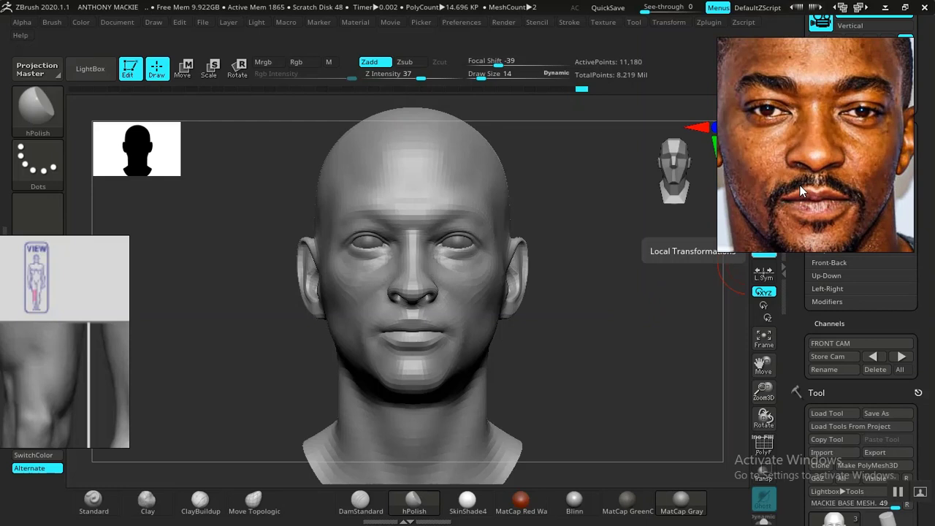
# - Turn the head to side profile and smooth the jaw and neck area below the ear, with the Standard brush selected
pyautogui.moveTo(802, 191); pyautogui.dragTo(824, 174, button='middle')
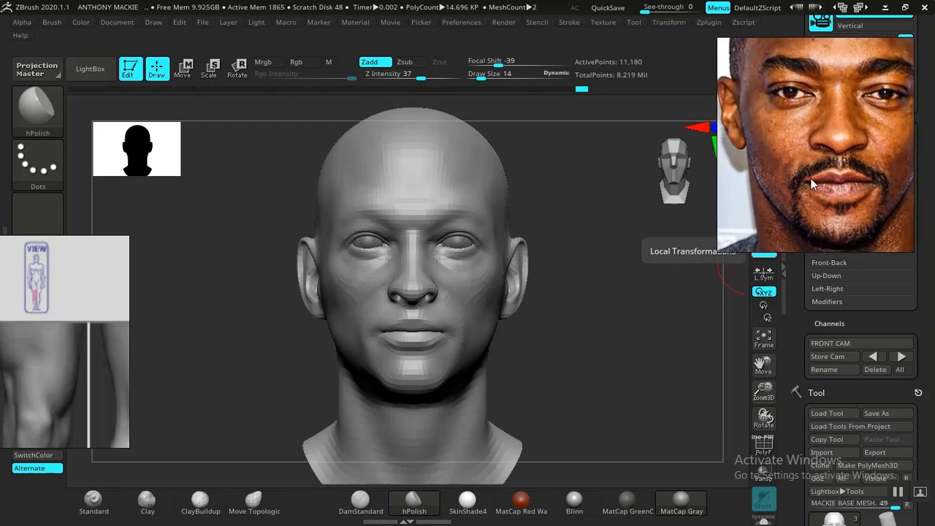
pyautogui.moveTo(581, 359); pyautogui.dragTo(645, 360)
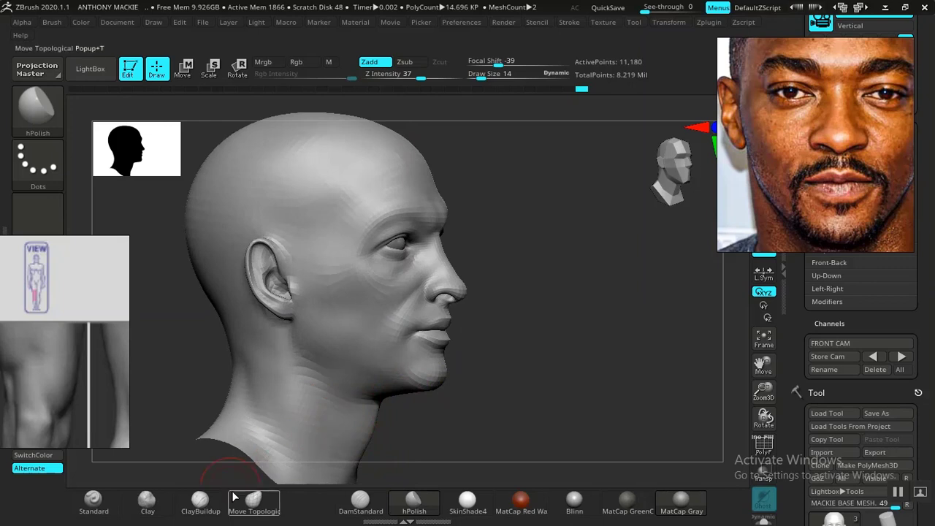
pyautogui.click(93, 502)
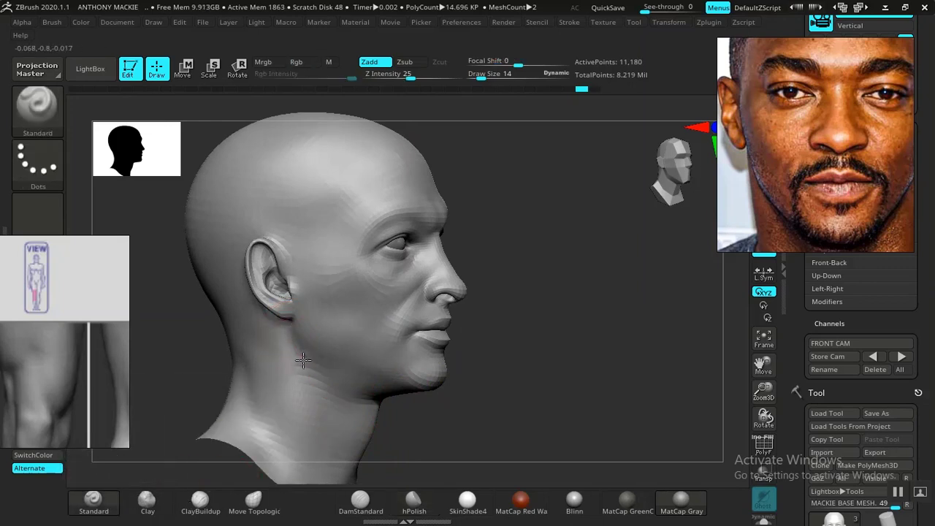
pyautogui.keyDown('shift'); pyautogui.moveTo(307, 369); pyautogui.dragTo(323, 380); pyautogui.keyUp('shift')
# - Turn the head back to the front and reposition and reframe the close-up face reference for a side-by-side comparison
pyautogui.moveTo(501, 407)
pyautogui.mouseDown()
pyautogui.moveTo(553, 378)
pyautogui.moveTo(543, 379)
pyautogui.moveTo(545, 342)
pyautogui.moveTo(555, 377)
pyautogui.moveTo(541, 359)
pyautogui.moveTo(549, 334)
pyautogui.moveTo(561, 356)
pyautogui.mouseUp()
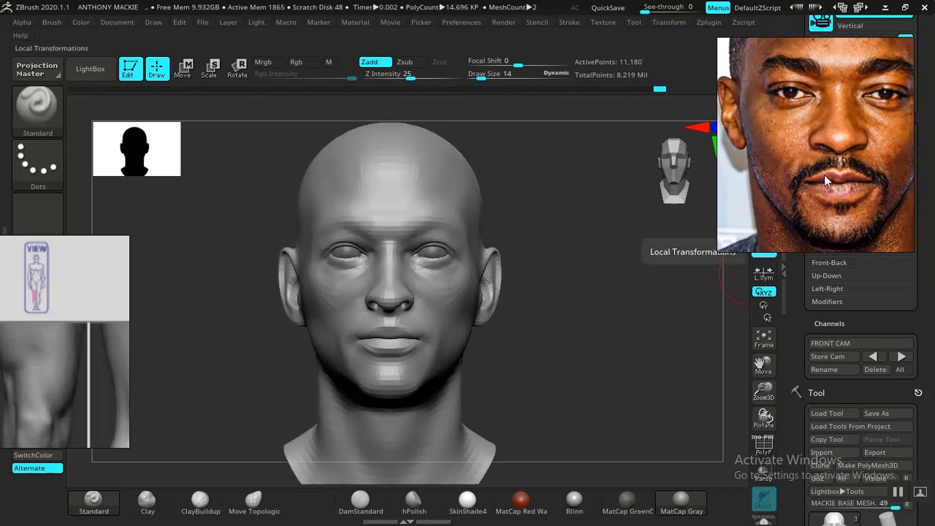
pyautogui.moveTo(825, 175)
pyautogui.mouseDown()
pyautogui.moveTo(737, 245)
pyautogui.moveTo(719, 242)
pyautogui.mouseUp()
pyautogui.moveTo(719, 243); pyautogui.dragTo(737, 222, button='right')
pyautogui.moveTo(736, 222); pyautogui.dragTo(737, 245, button='middle')
pyautogui.moveTo(737, 245); pyautogui.dragTo(843, 221, button='right')
pyautogui.moveTo(842, 221); pyautogui.dragTo(864, 223, button='middle')
pyautogui.press('p')
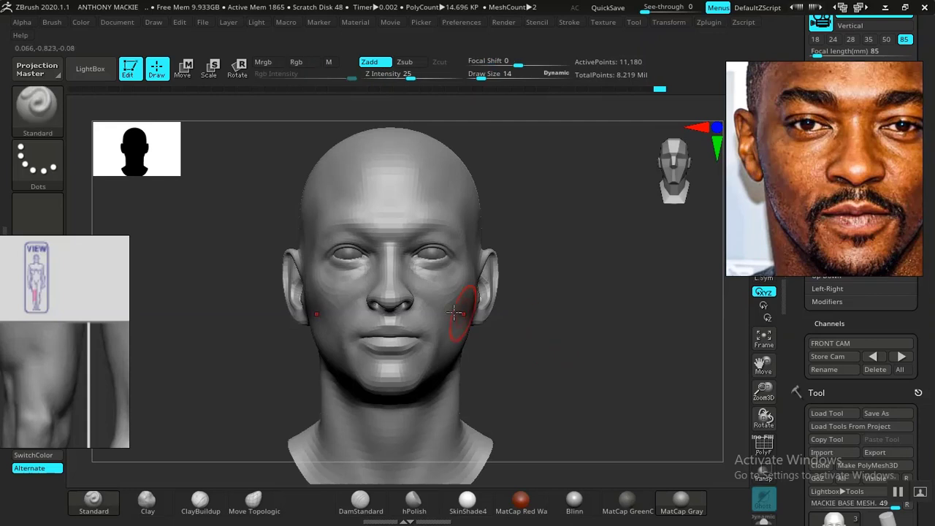
# - Turn off the first scene light and turn on the second one
pyautogui.click(256, 22)
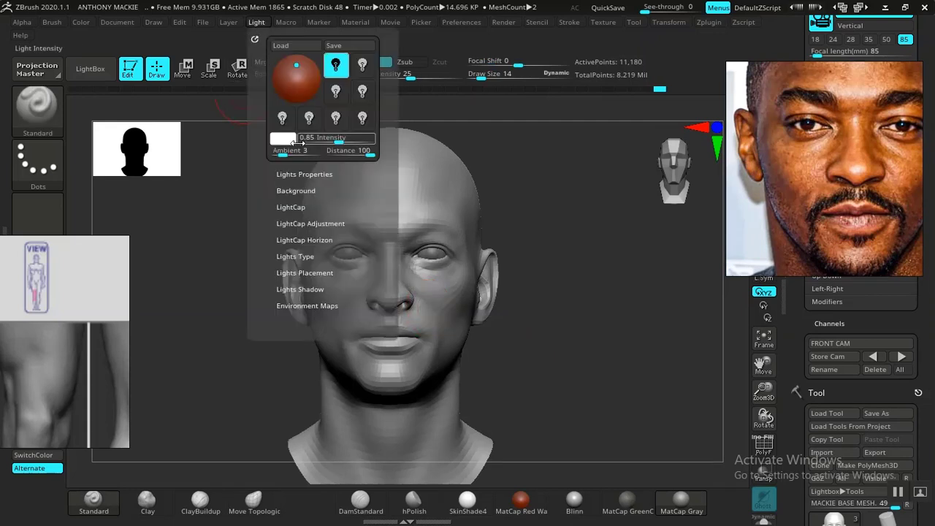
pyautogui.click(337, 64)
pyautogui.click(362, 64)
pyautogui.click(363, 65)
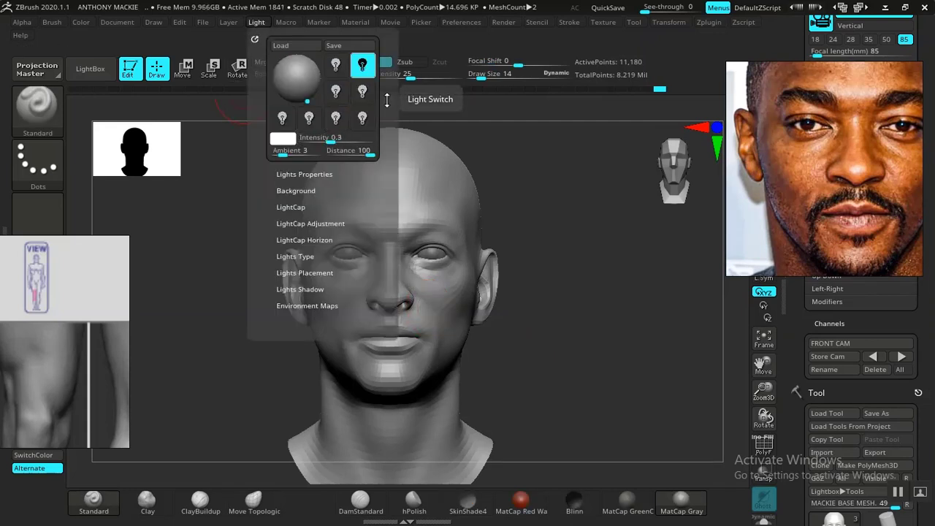
# - Apply the Blinn material to the head and re-aim the second light from the upper front left, raising its intensity
pyautogui.click(574, 502)
pyautogui.click(256, 22)
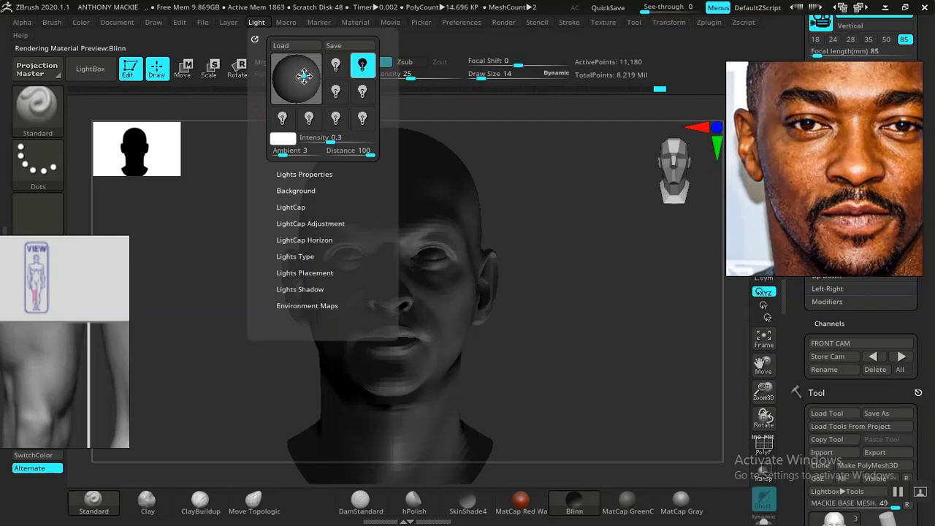
pyautogui.moveTo(304, 76); pyautogui.dragTo(286, 75)
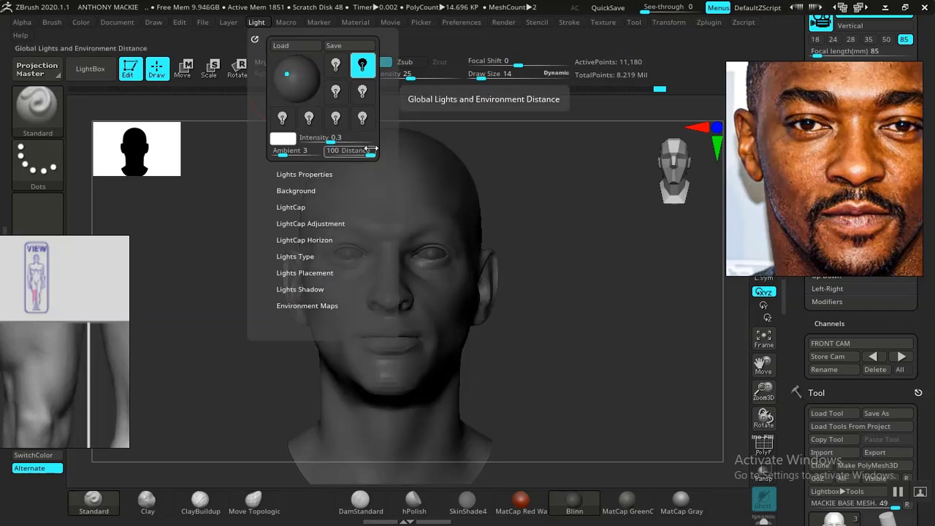
pyautogui.moveTo(332, 141); pyautogui.dragTo(342, 141)
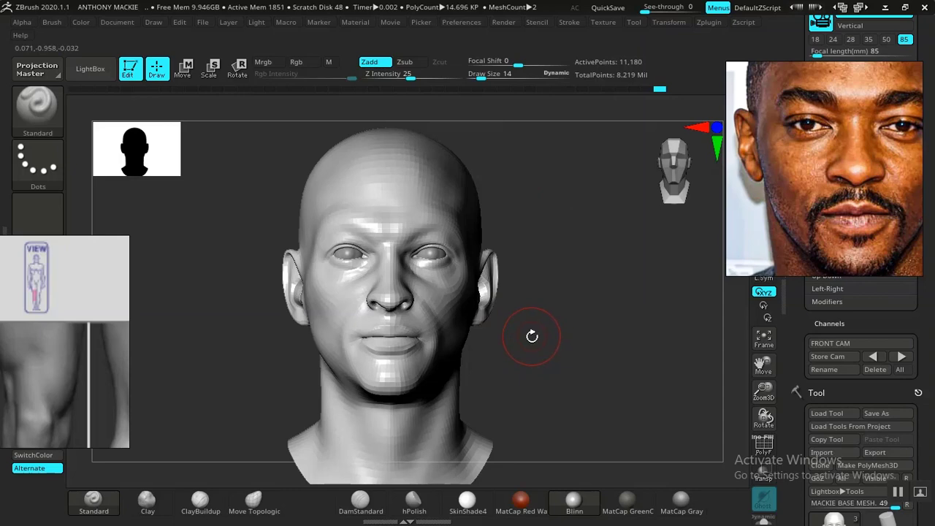
# - Smooth the jawline between the ear and the chin in side view under the new lighting
pyautogui.moveTo(542, 336)
pyautogui.mouseDown()
pyautogui.moveTo(570, 319)
pyautogui.moveTo(599, 328)
pyautogui.moveTo(574, 361)
pyautogui.moveTo(563, 354)
pyautogui.moveTo(497, 397)
pyautogui.moveTo(514, 394)
pyautogui.mouseUp()
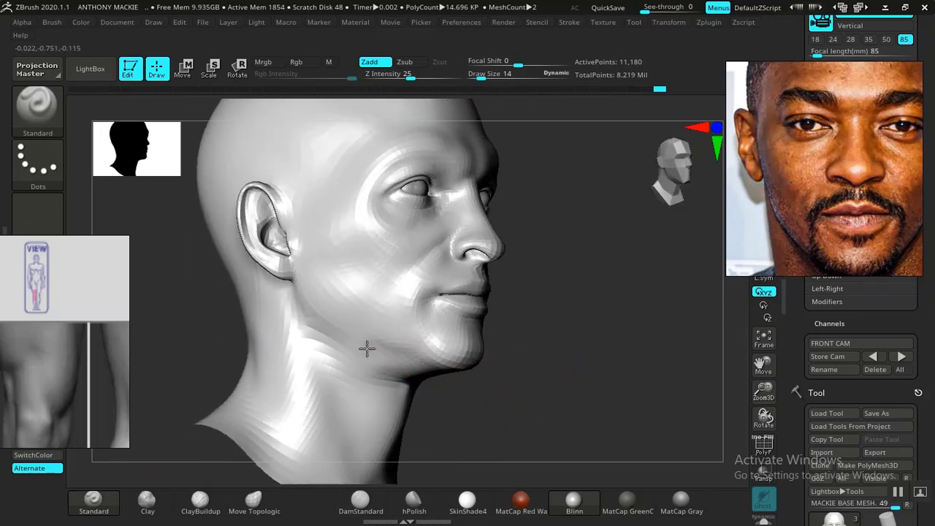
pyautogui.moveTo(316, 330)
pyautogui.keyDown('shift'); pyautogui.mouseDown()
pyautogui.moveTo(377, 359)
pyautogui.moveTo(345, 352)
pyautogui.mouseUp(); pyautogui.keyUp('shift')
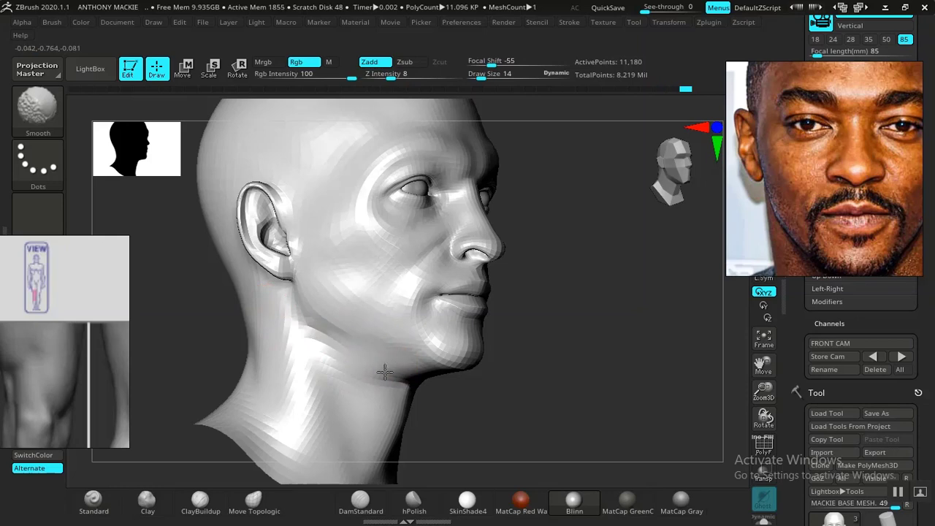
pyautogui.moveTo(574, 361); pyautogui.dragTo(526, 351)
# - Frame the head from the front beside the full frontal head-and-shoulders reference photo, and recall the next stored camera for comparison
pyautogui.moveTo(607, 323)
pyautogui.keyDown('alt'); pyautogui.mouseDown()
pyautogui.moveTo(562, 361)
pyautogui.moveTo(522, 361)
pyautogui.moveTo(545, 351)
pyautogui.mouseUp(); pyautogui.keyUp('alt')
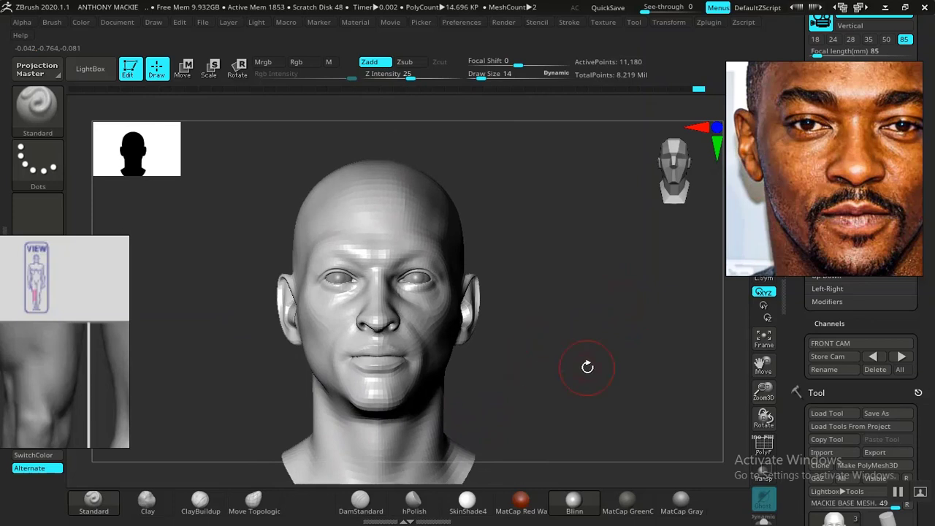
pyautogui.moveTo(601, 345)
pyautogui.keyDown('alt'); pyautogui.mouseDown()
pyautogui.moveTo(609, 367)
pyautogui.moveTo(604, 355)
pyautogui.moveTo(615, 353)
pyautogui.mouseUp(); pyautogui.keyUp('alt')
pyautogui.moveTo(811, 195); pyautogui.dragTo(781, 216, button='right')
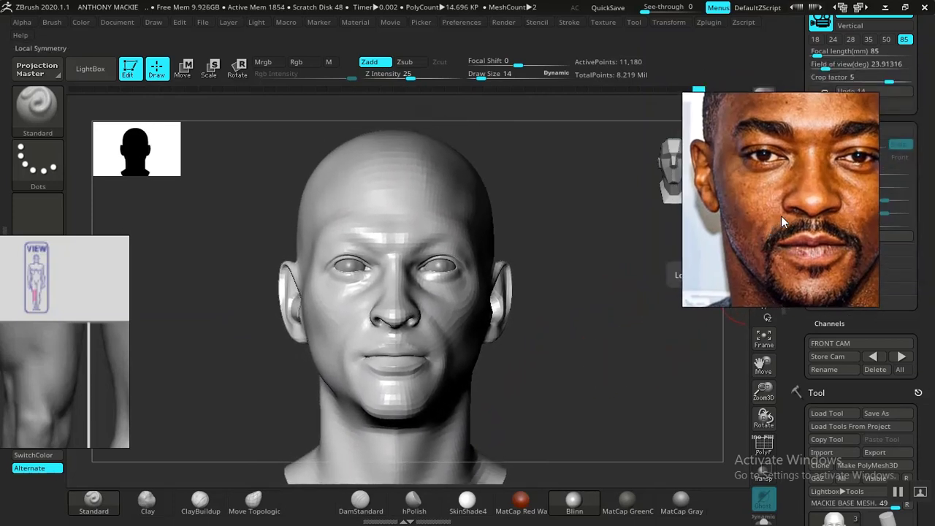
pyautogui.moveTo(775, 220); pyautogui.dragTo(757, 244, button='middle')
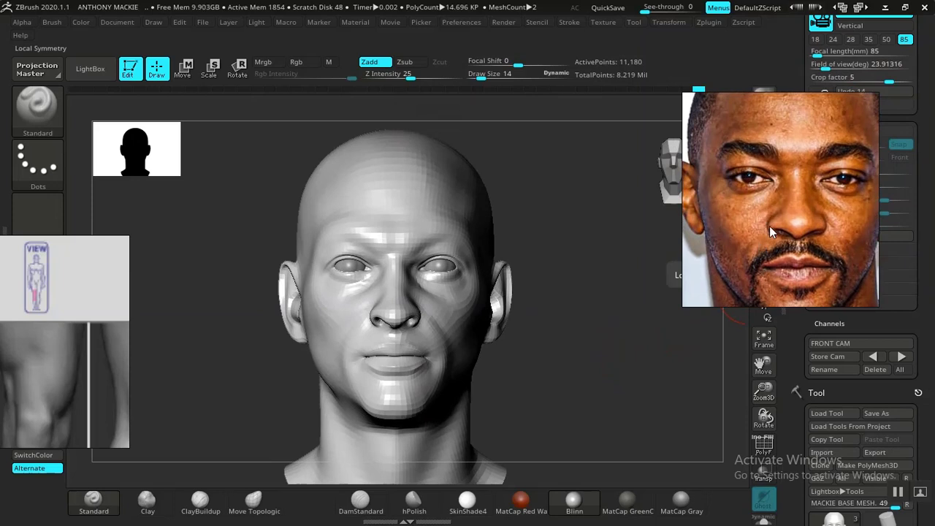
pyautogui.scroll(-3, 770, 226)
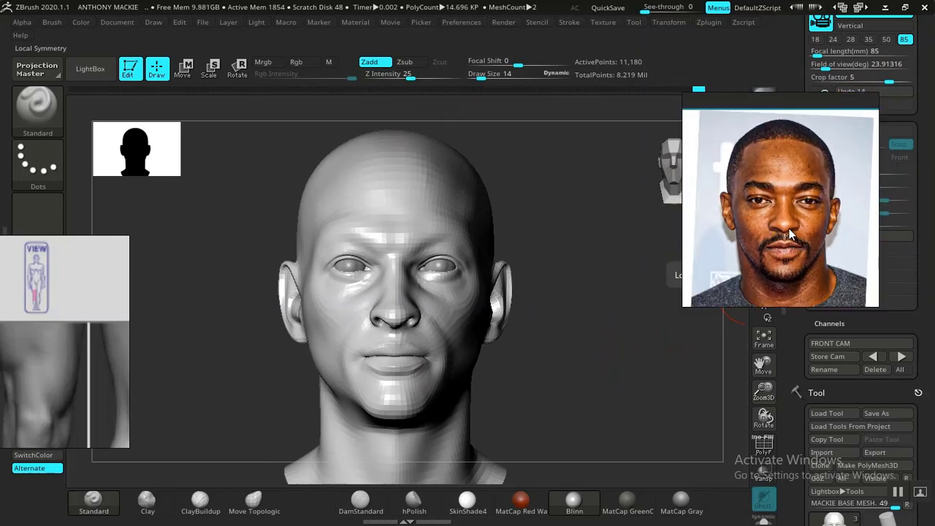
pyautogui.moveTo(789, 223); pyautogui.dragTo(794, 217, button='middle')
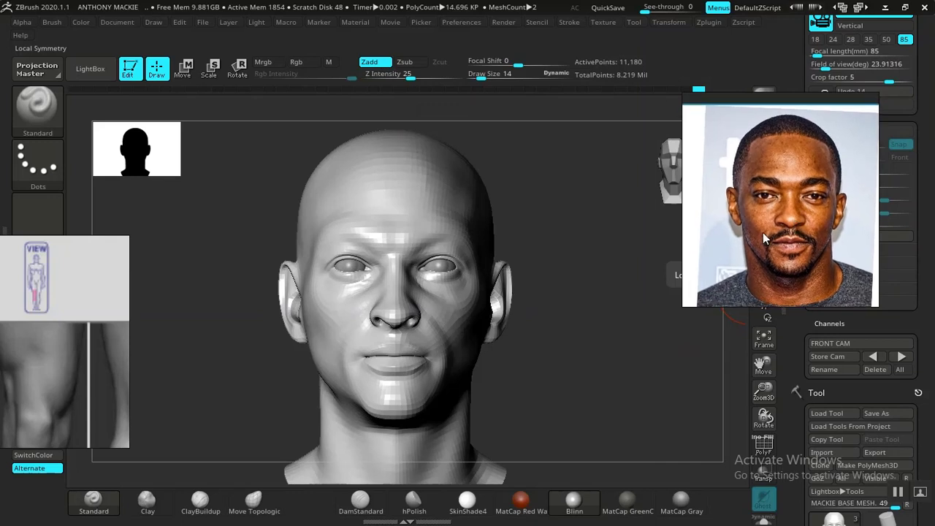
pyautogui.moveTo(824, 199); pyautogui.dragTo(772, 221, button='middle')
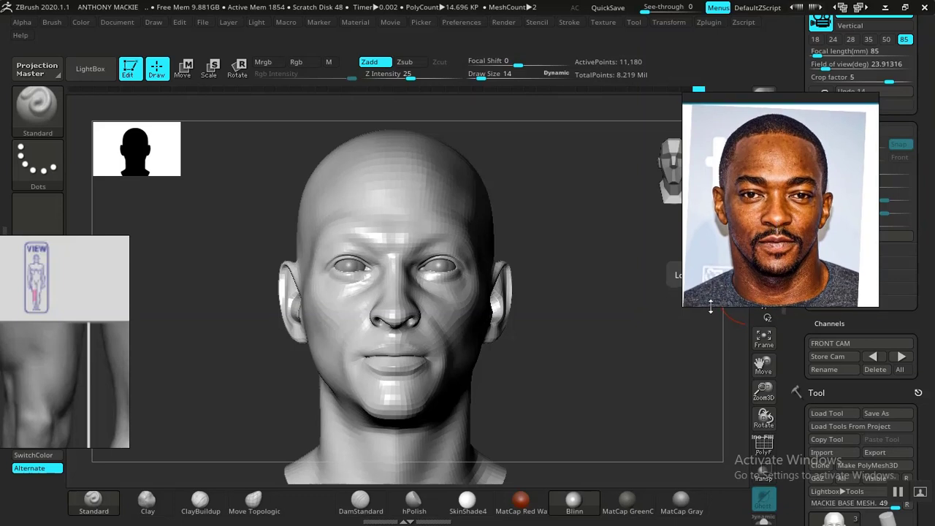
pyautogui.moveTo(621, 439); pyautogui.dragTo(597, 409)
pyautogui.click(901, 357)
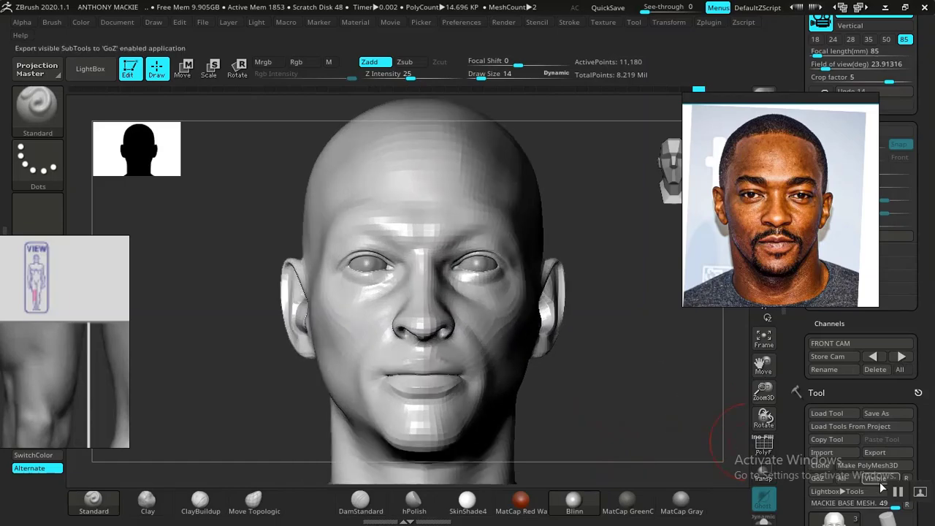